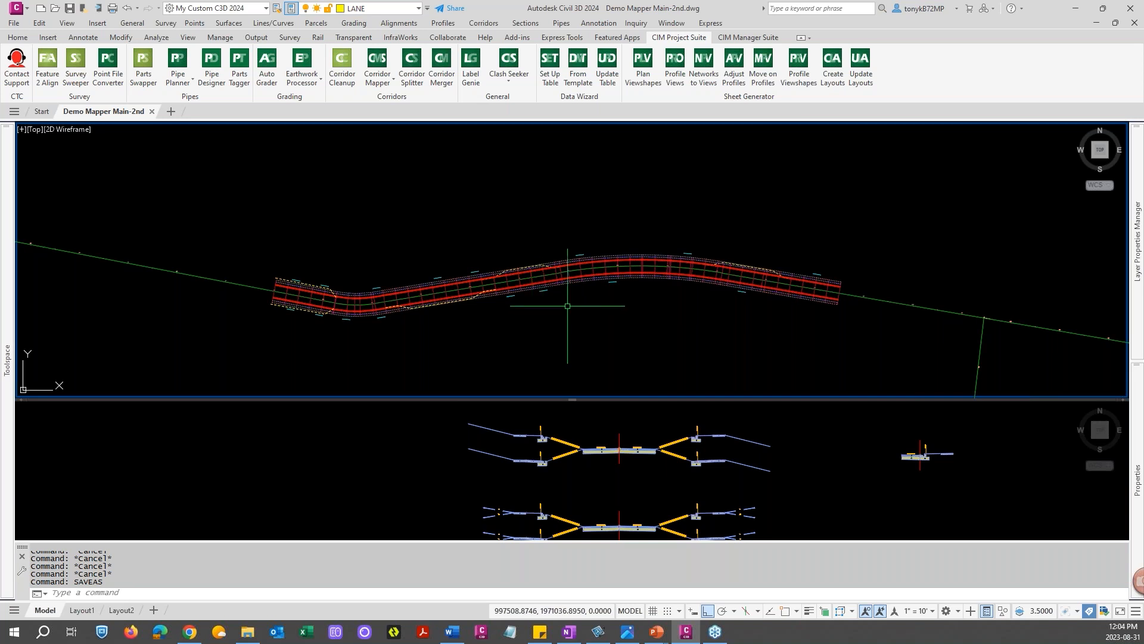
Examine the corridor in plan and its assemblies in the lower viewport
scroll(564, 303, "down", 4)
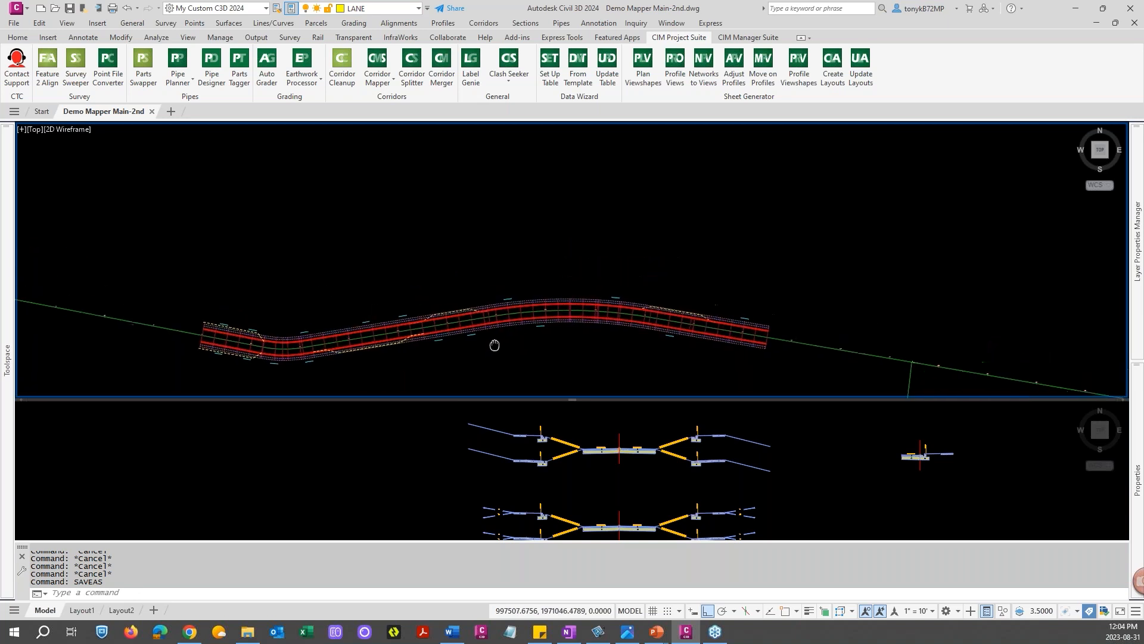
scroll(471, 170, "up", 3)
scroll(486, 176, "down", 5)
scroll(531, 240, "up", 5)
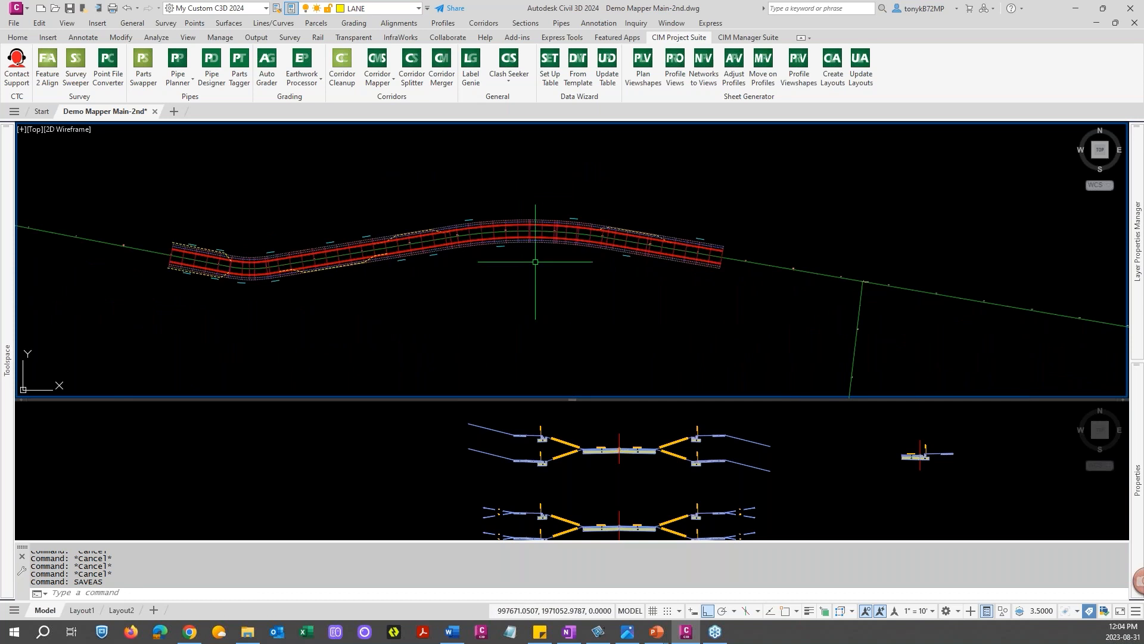
middle_click_drag(537, 314, 624, 253)
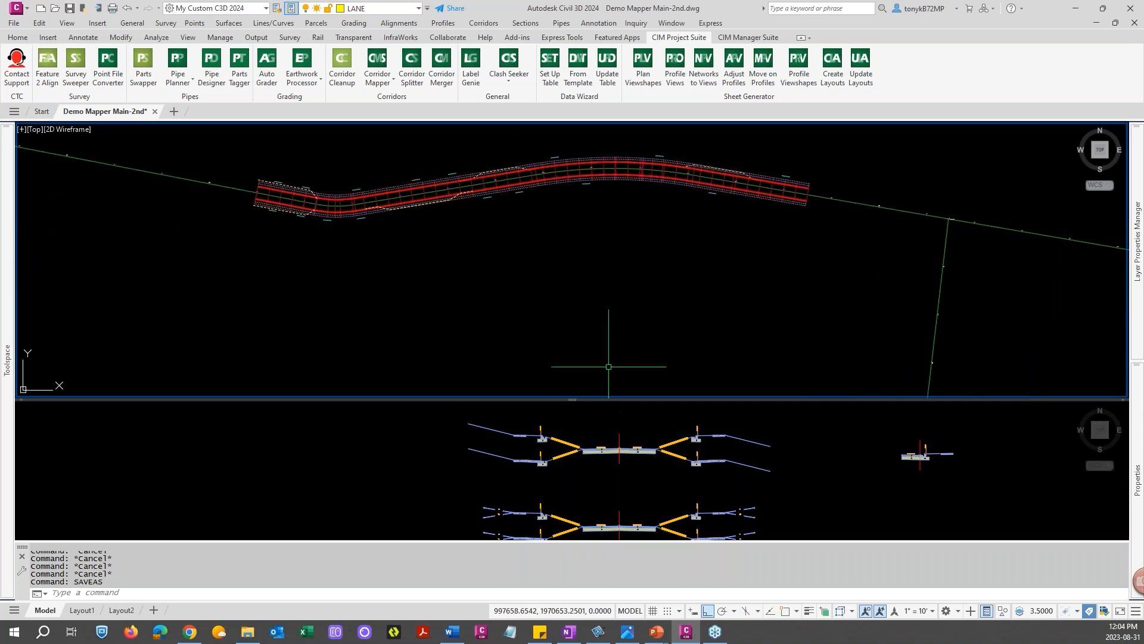
scroll(602, 279, "down", 2)
scroll(608, 277, "up", 2)
middle_click_drag(598, 256, 583, 303)
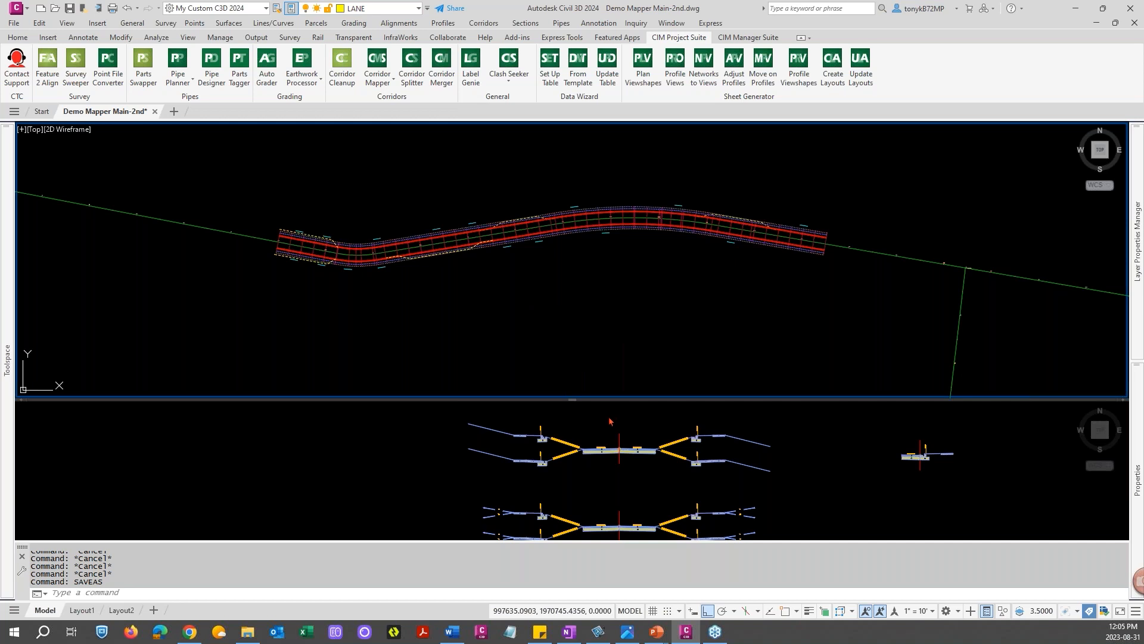
left_click(610, 471)
scroll(607, 466, "up", 3)
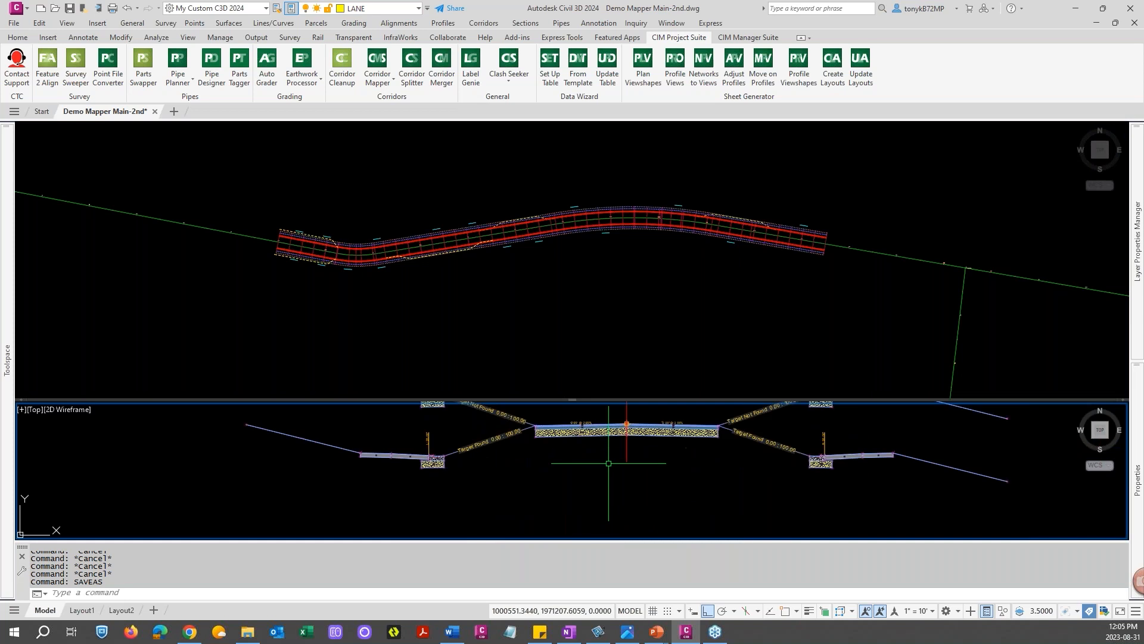
scroll(606, 463, "down", 1)
middle_click_drag(606, 463, 579, 490)
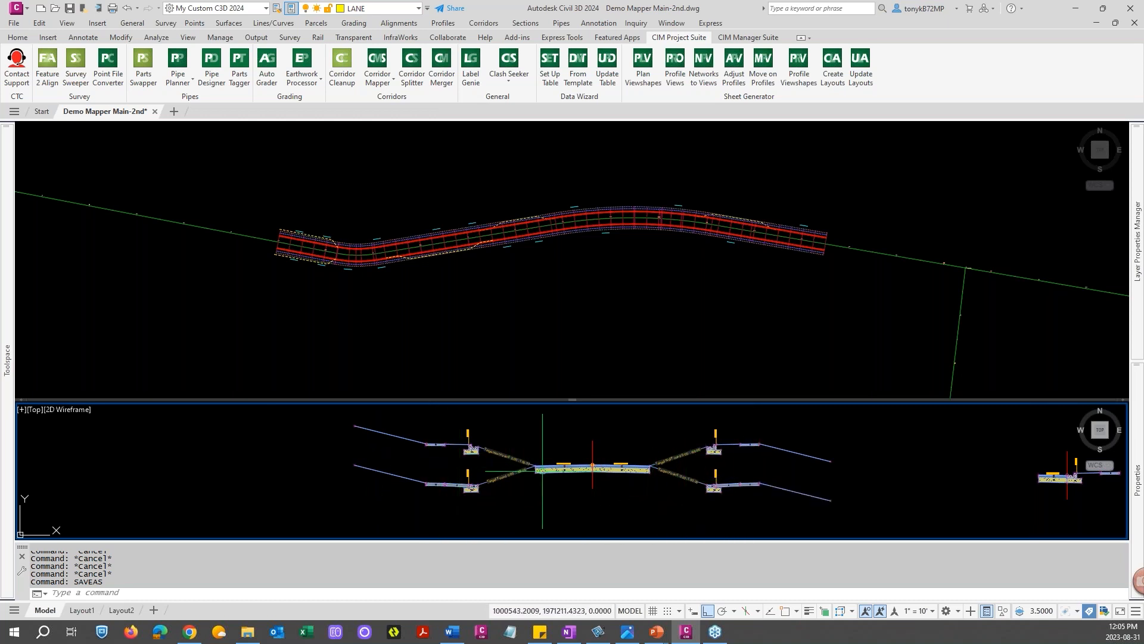
scroll(593, 488, "down", 2)
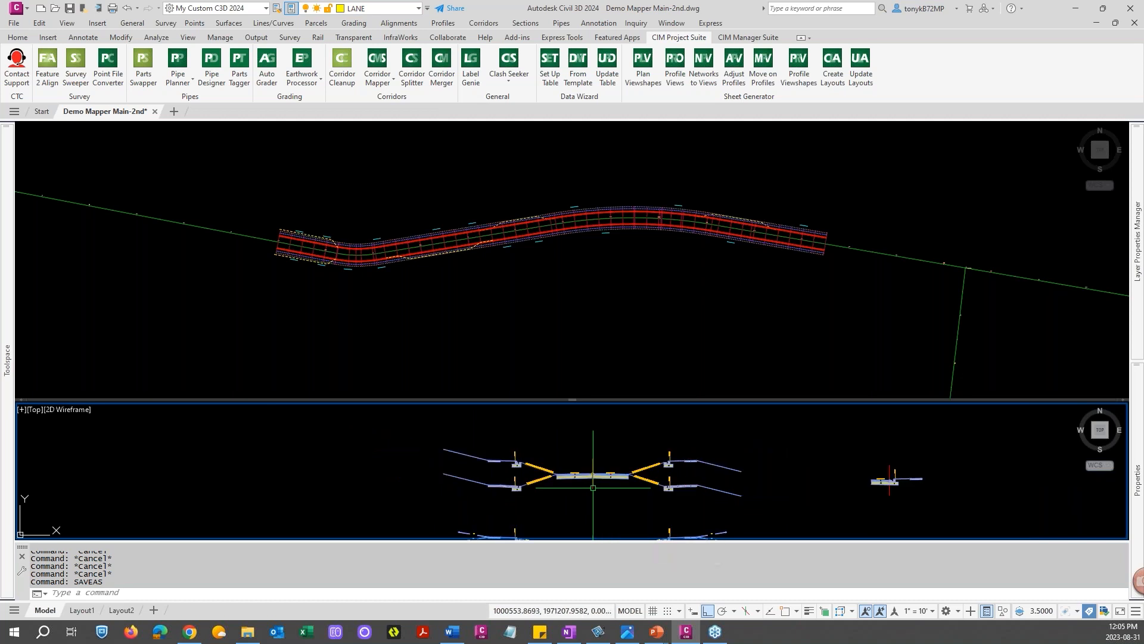
middle_click_drag(592, 490, 577, 465)
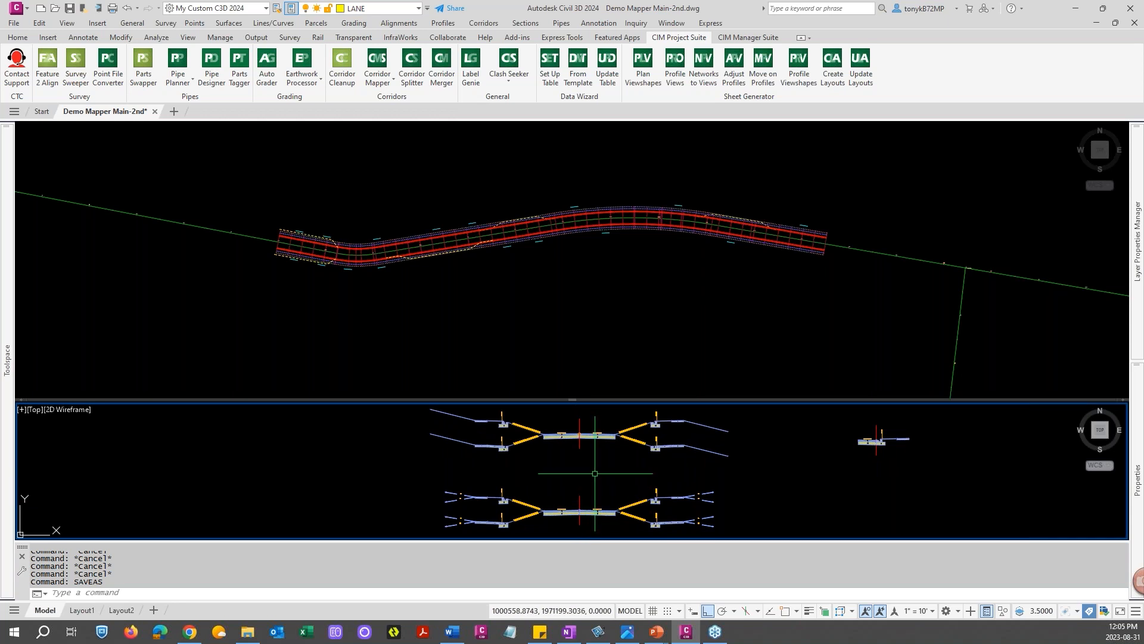
middle_click_drag(588, 461, 609, 462)
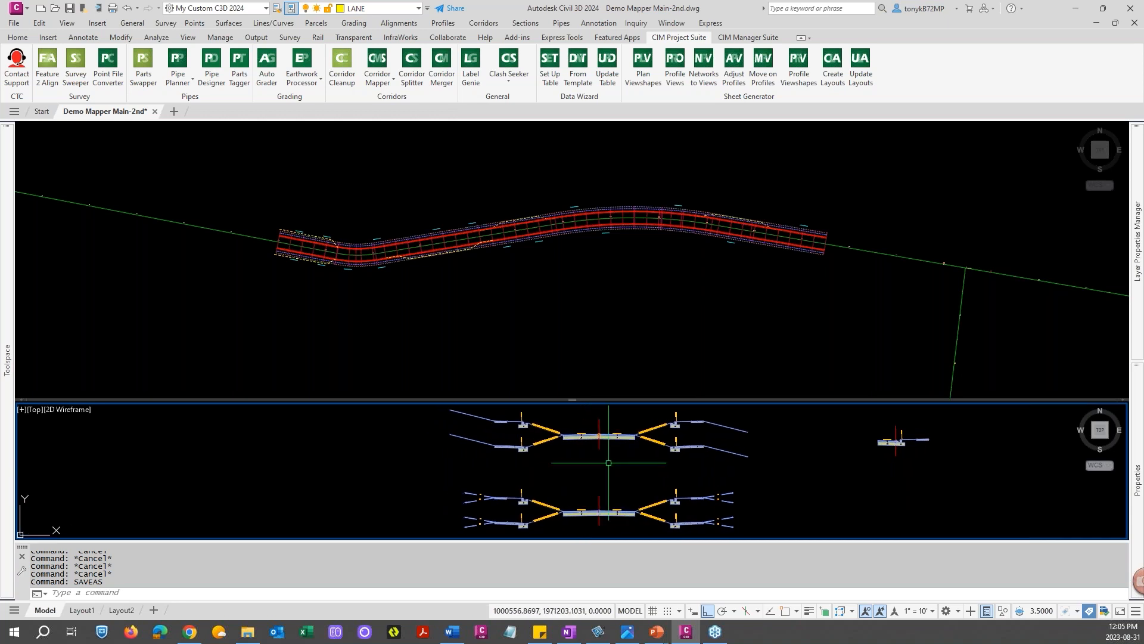
key("Escape")
key("Escape")
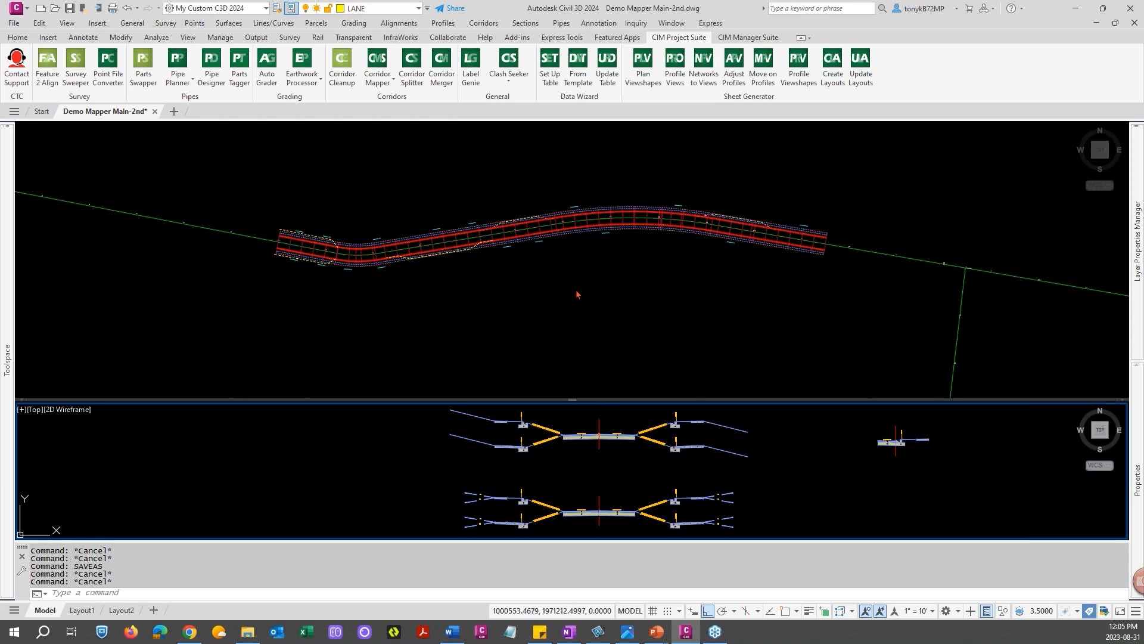
Survey the drawing extents to locate all the assemblies in both viewports
scroll(580, 283, "down", 4)
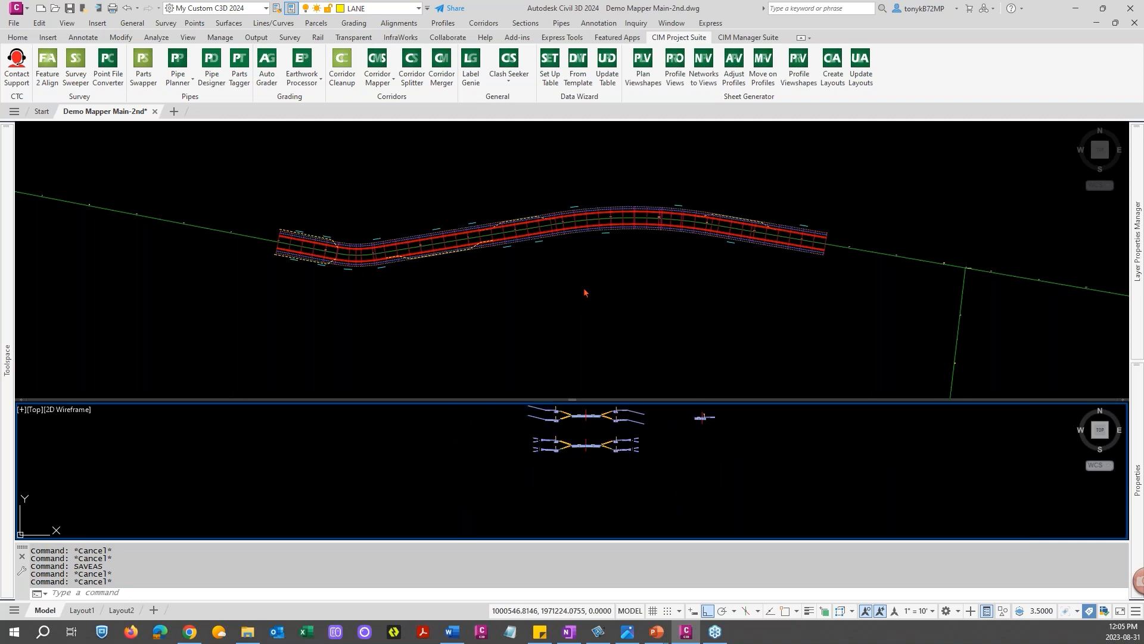
scroll(584, 289, "up", 6)
left_click(602, 288)
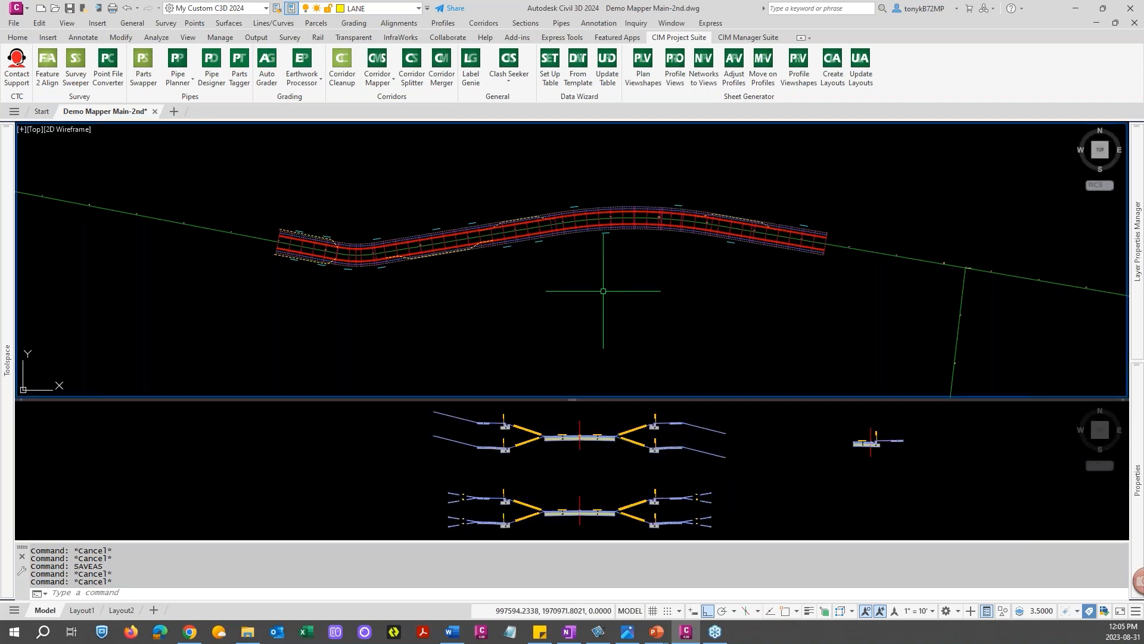
scroll(620, 294, "down", 4)
middle_click_drag(737, 184, 562, 218)
scroll(811, 262, "up", 8)
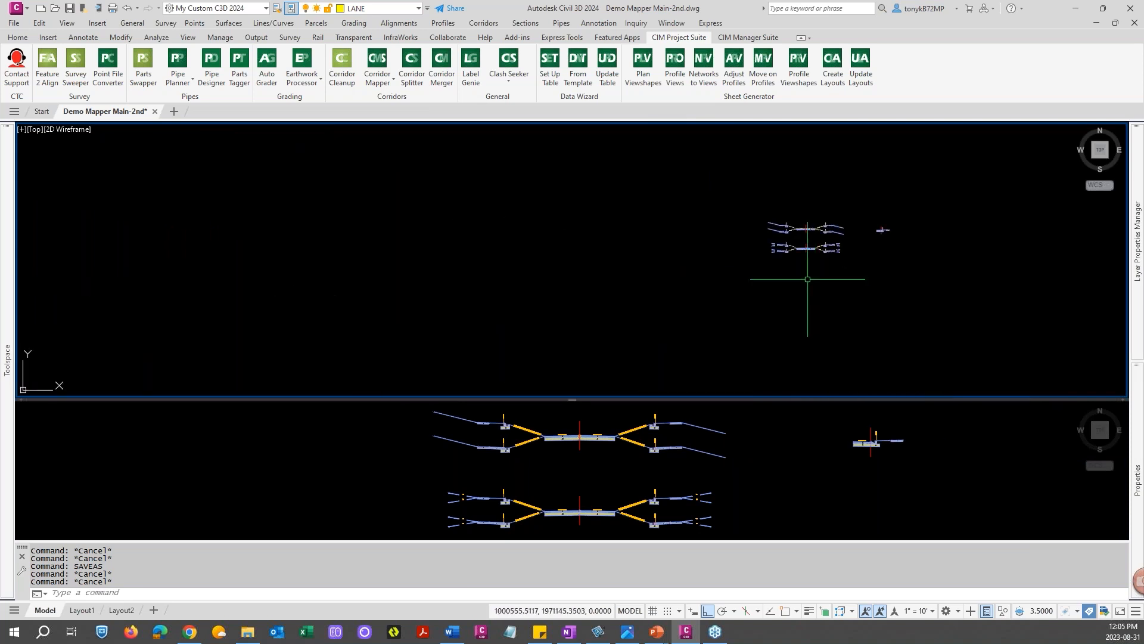
scroll(806, 233, "down", 8)
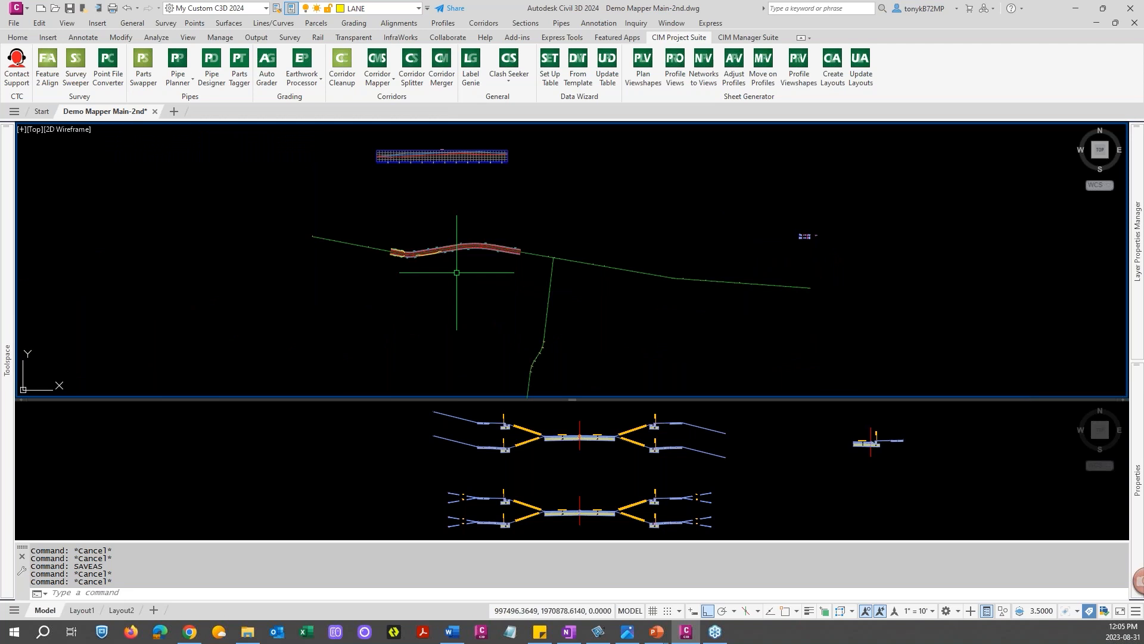
scroll(467, 269, "up", 4)
scroll(462, 268, "up", 2)
middle_click_drag(468, 265, 676, 305)
key("Escape")
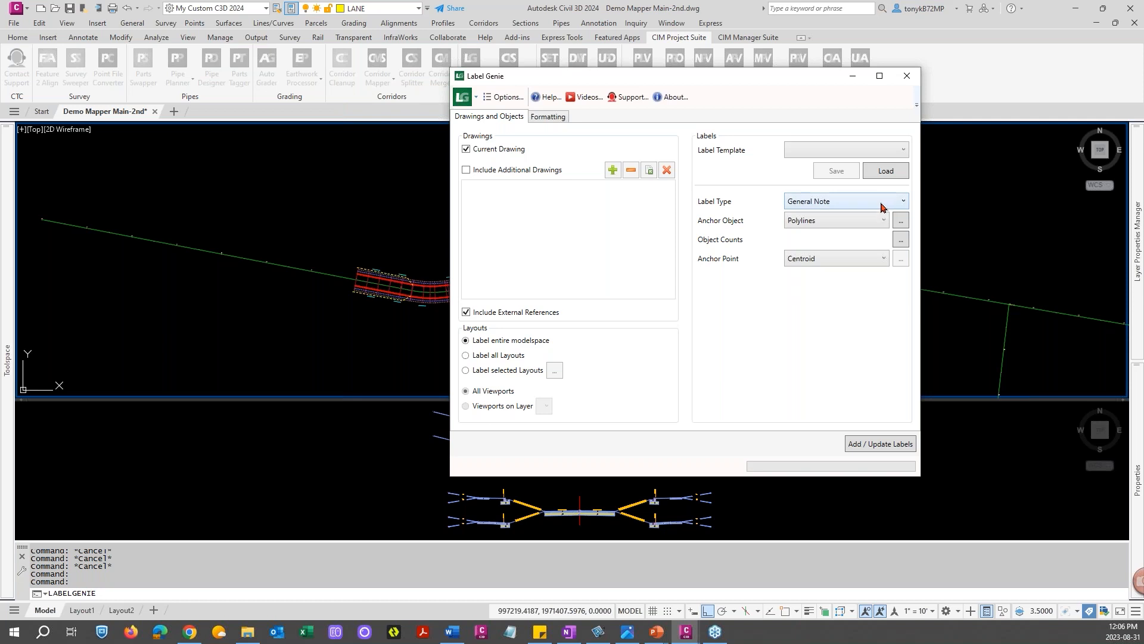
In Label Genie, set the label type to Multiline Text anchored to Assemblies at their Origin / Insertion Point
left_click(899, 203)
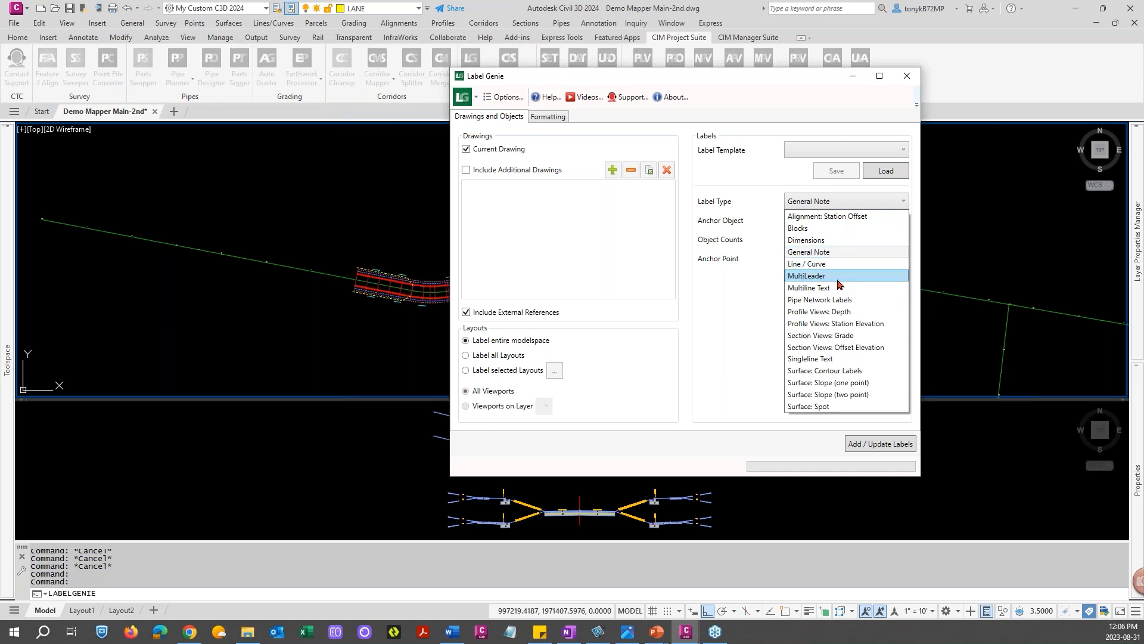
left_click(806, 288)
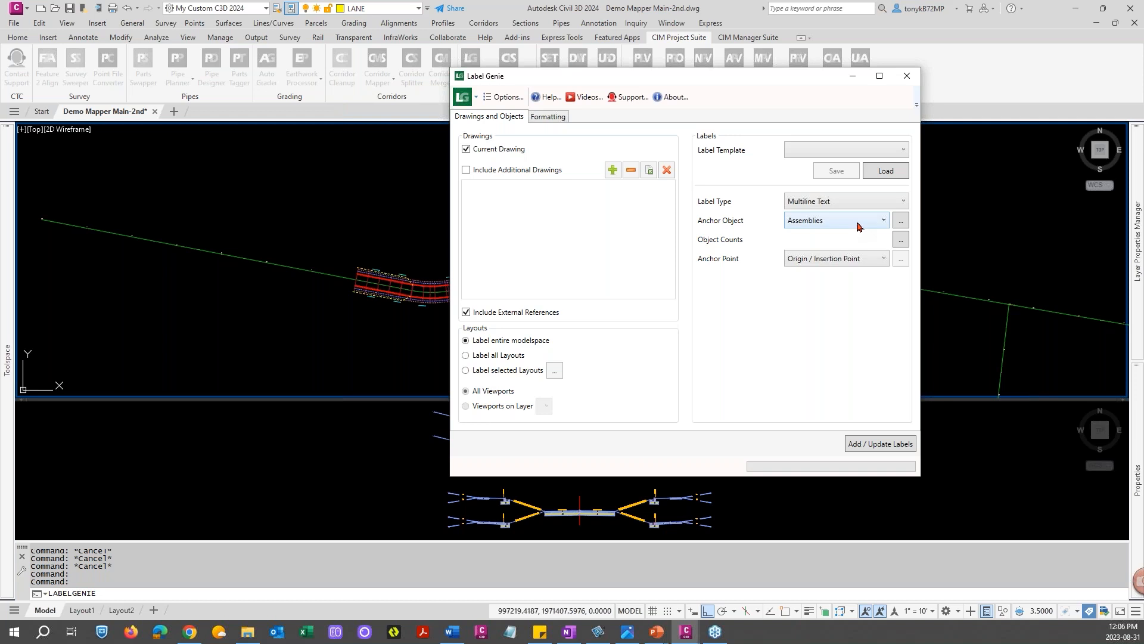
left_click(853, 259)
left_click(854, 259)
Select the three assemblies in the drawing as the objects to label
left_click(900, 221)
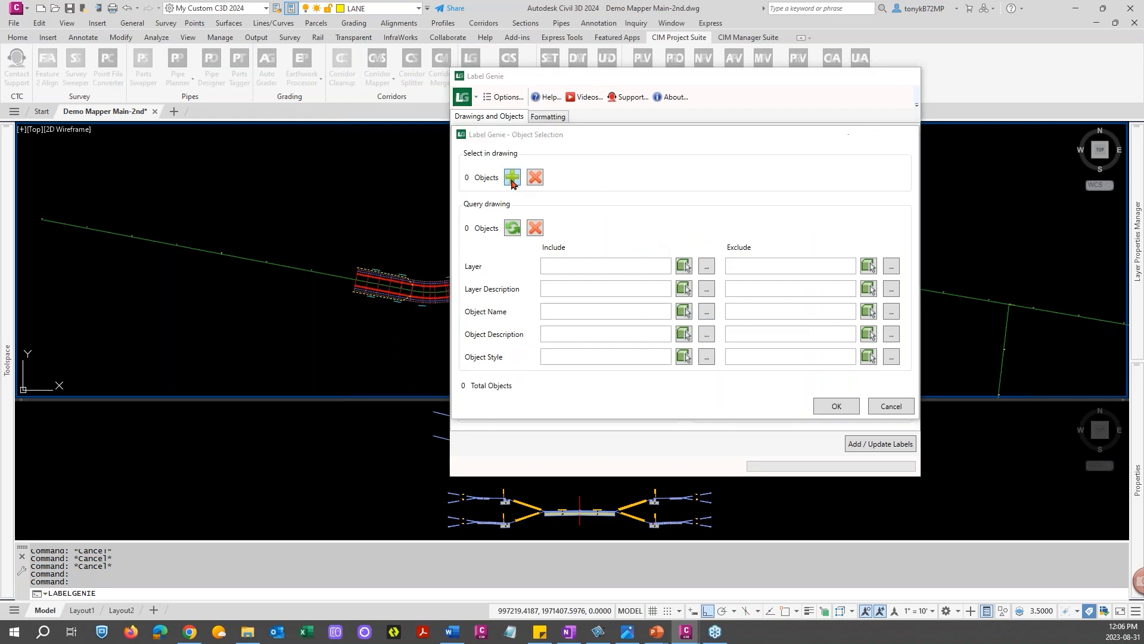
left_click(511, 178)
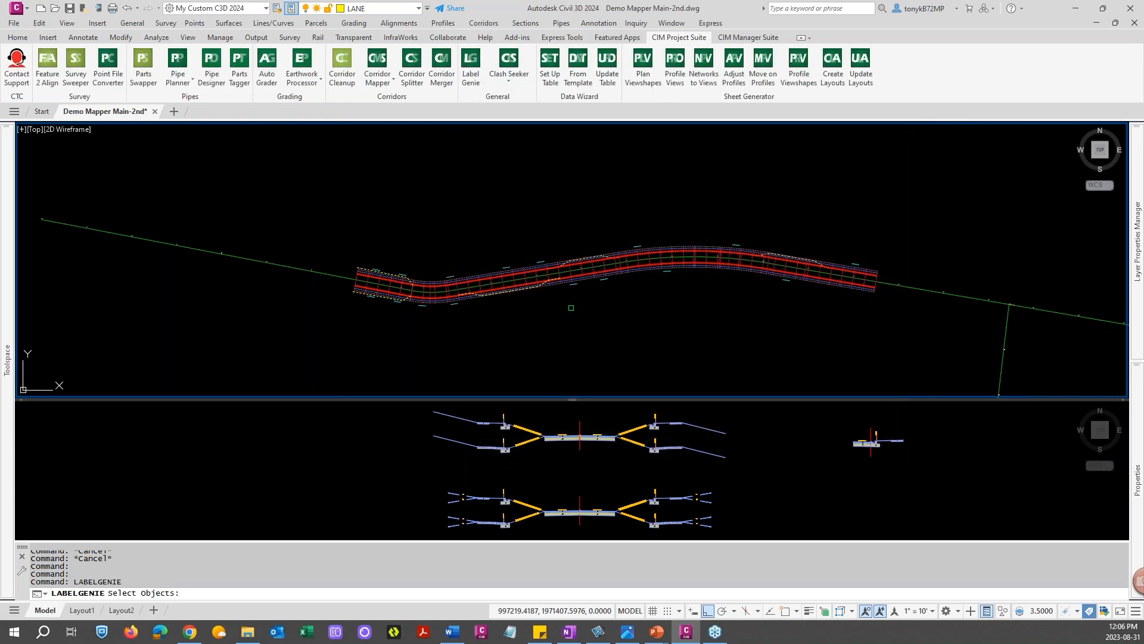
left_click(581, 428)
left_click(579, 428)
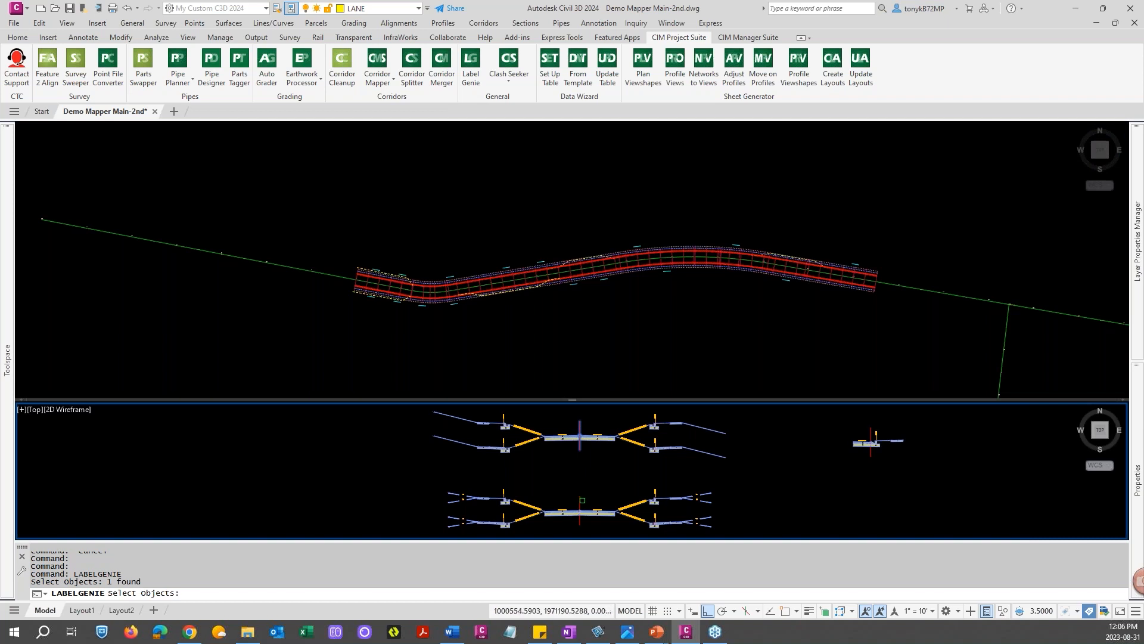
left_click(581, 504)
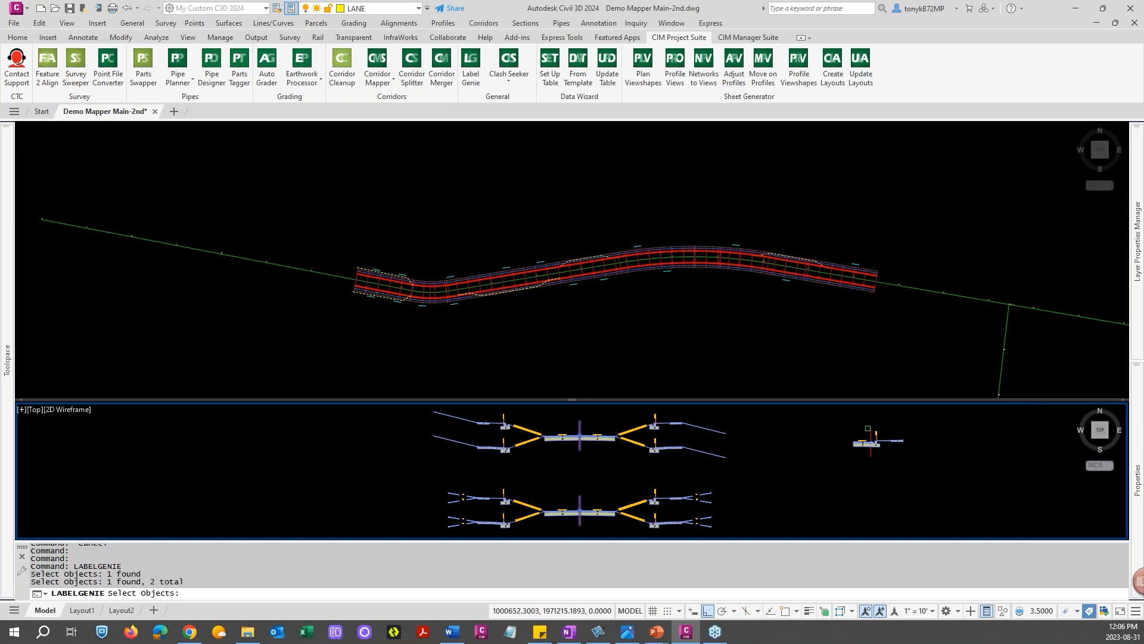
left_click(870, 433)
key("Return")
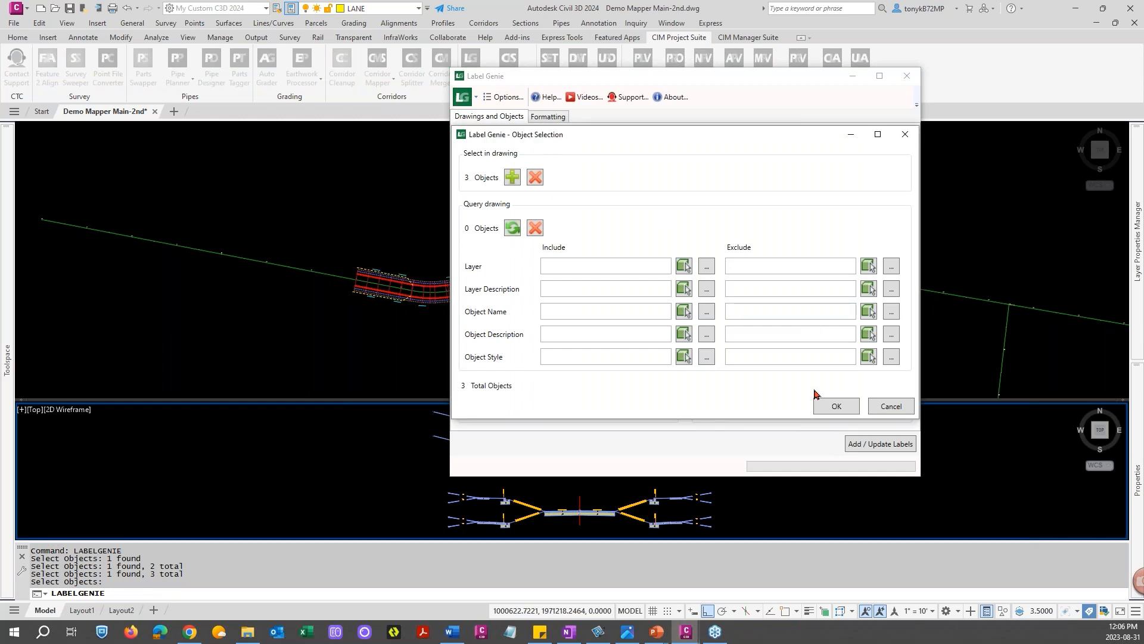
left_click(835, 407)
Replace the label contents with the (Assemblies).(Name) field
left_click(545, 117)
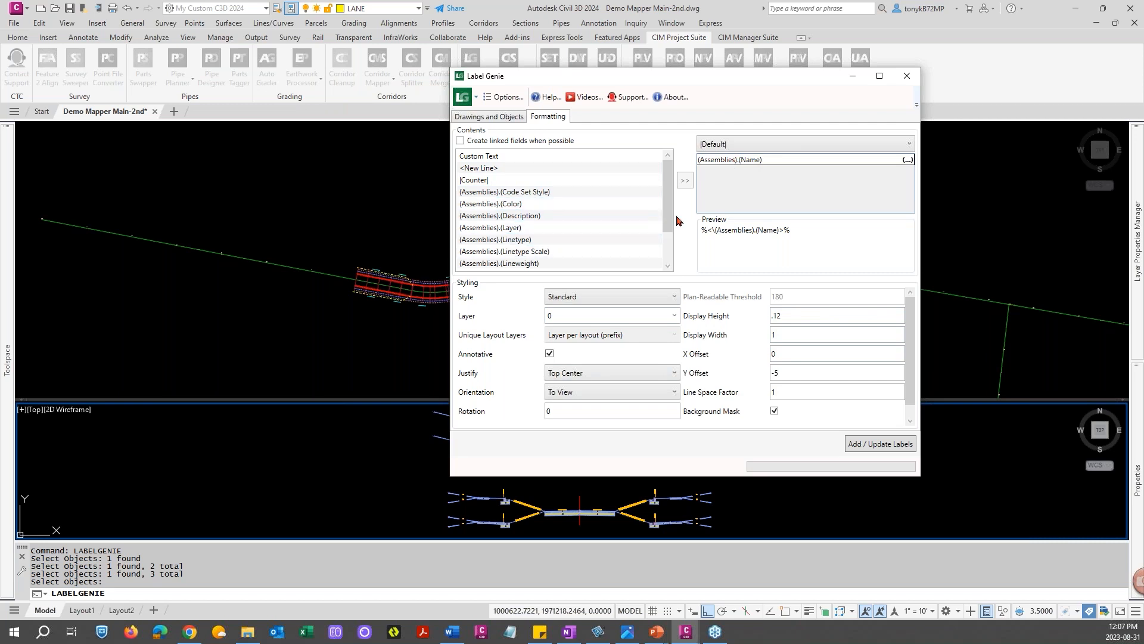
left_click_drag(670, 215, 668, 237)
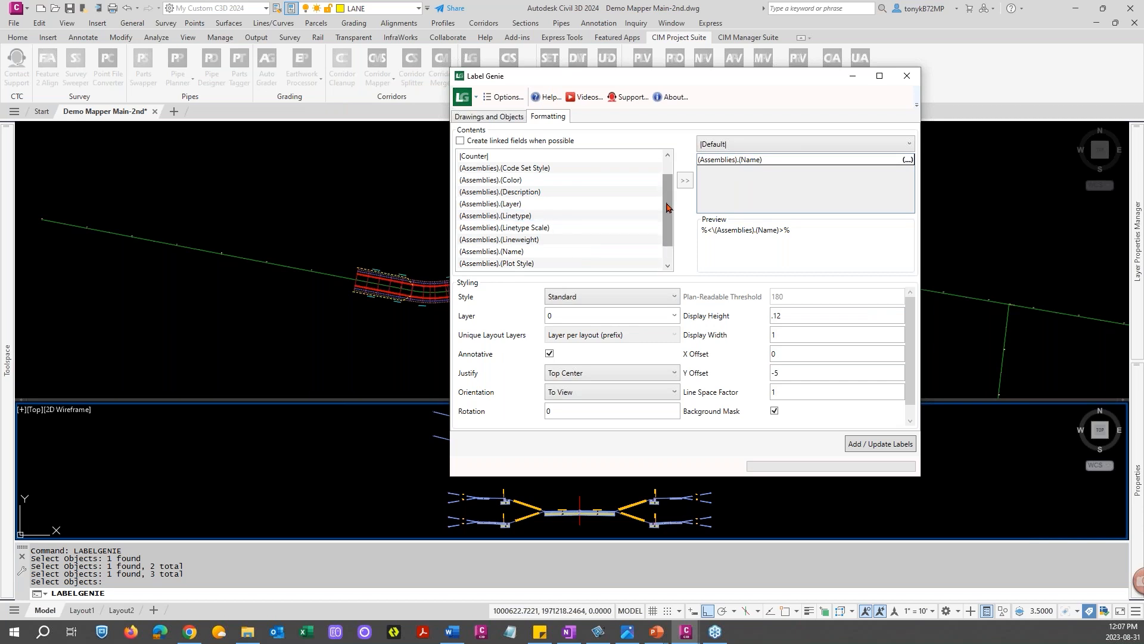
left_click_drag(669, 206, 668, 228)
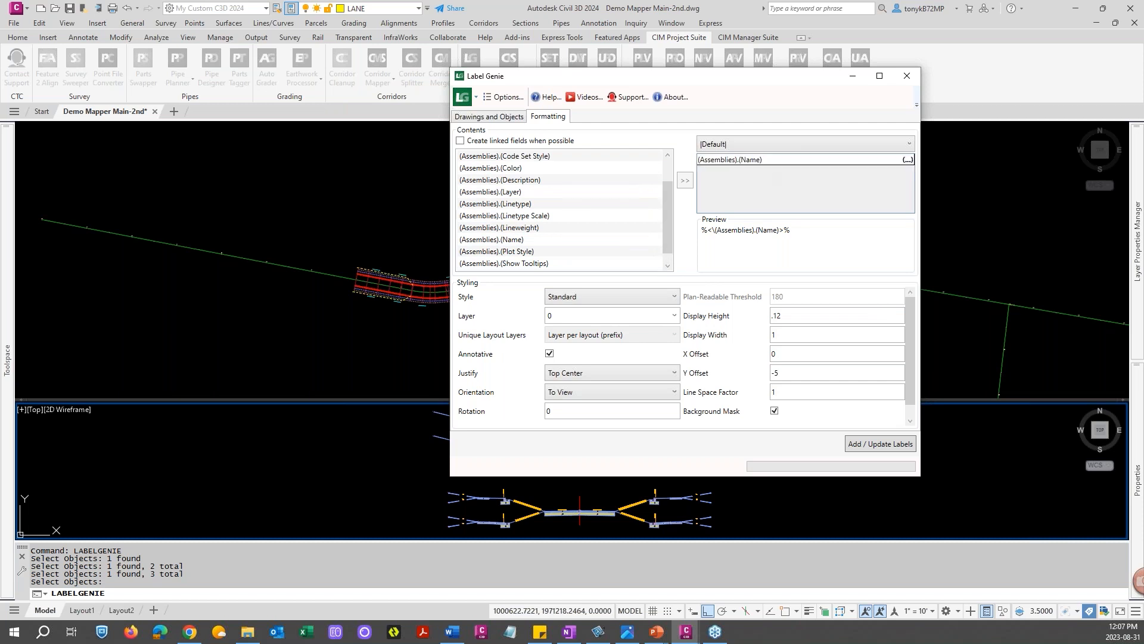
left_click(769, 160)
key("Delete")
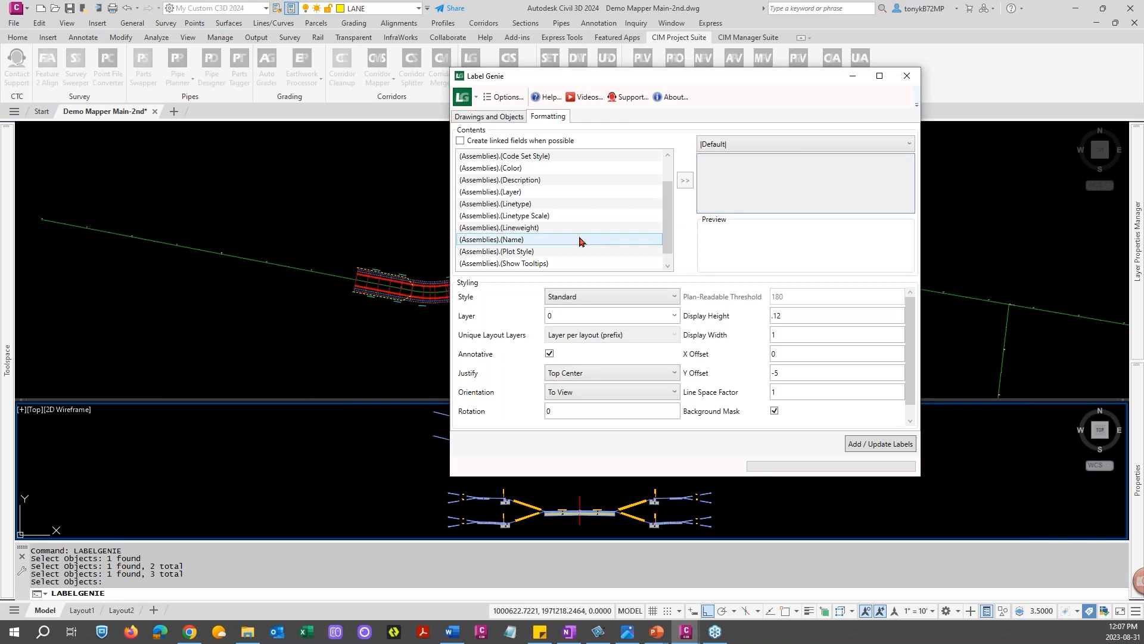
left_click(529, 239)
left_click(688, 184)
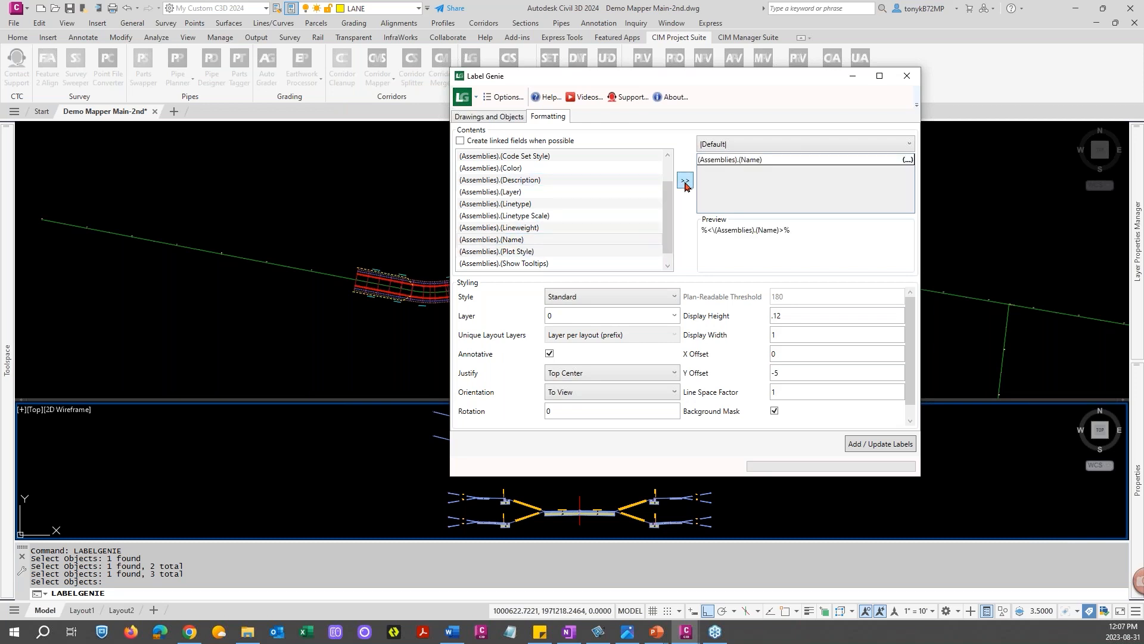
Customize the (Assemblies).(Name) field to use Uppercase format
left_click(906, 160)
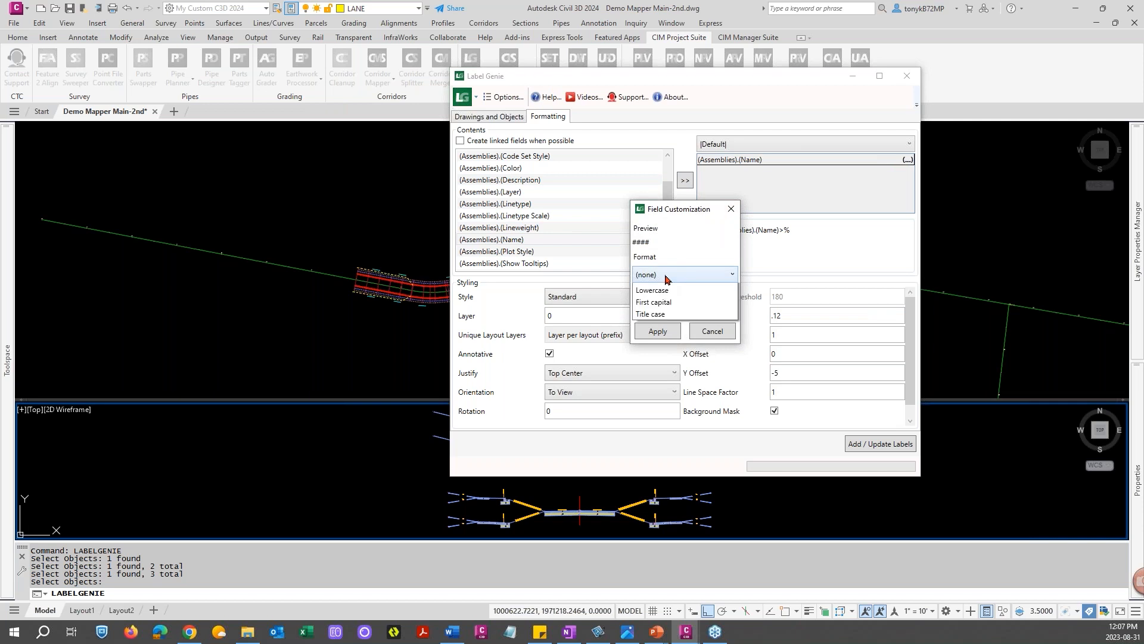
left_click(666, 275)
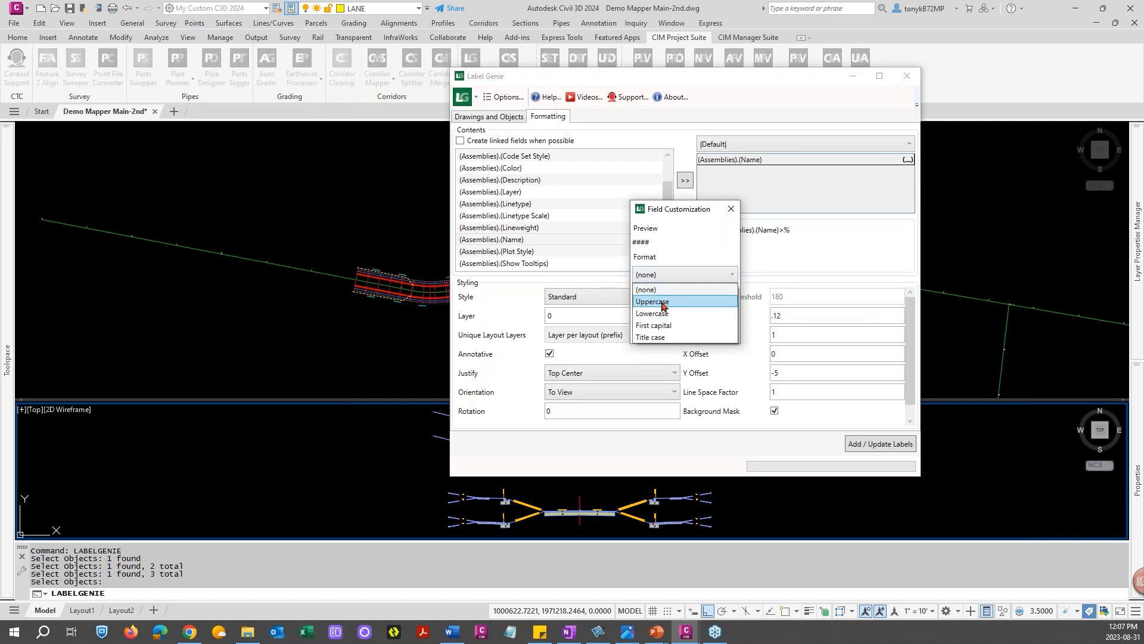
left_click(664, 302)
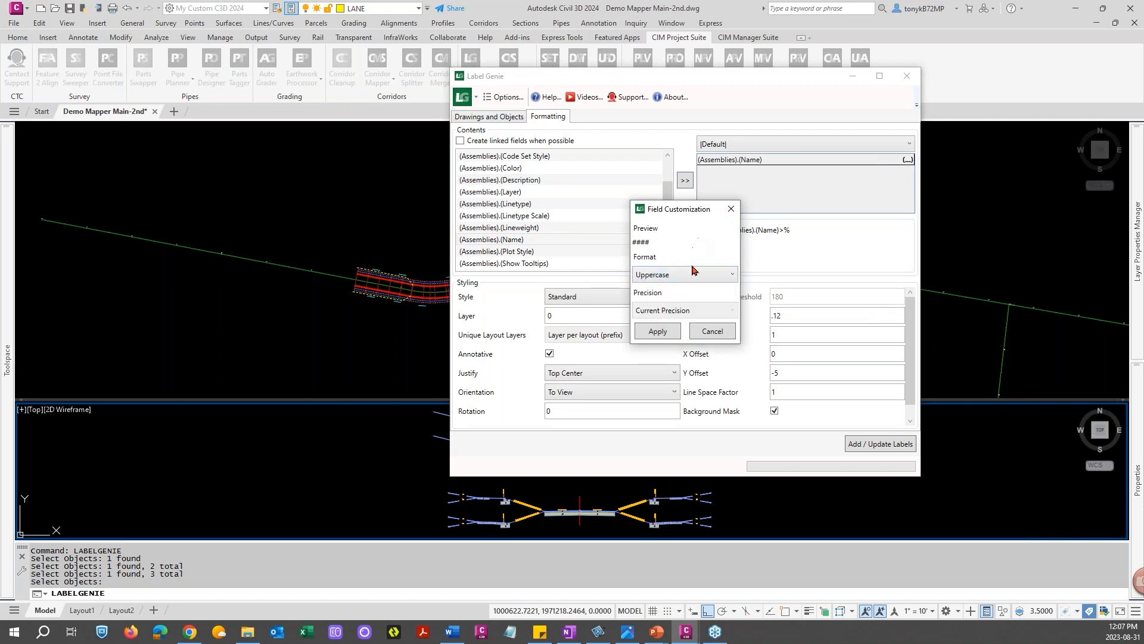
left_click(666, 332)
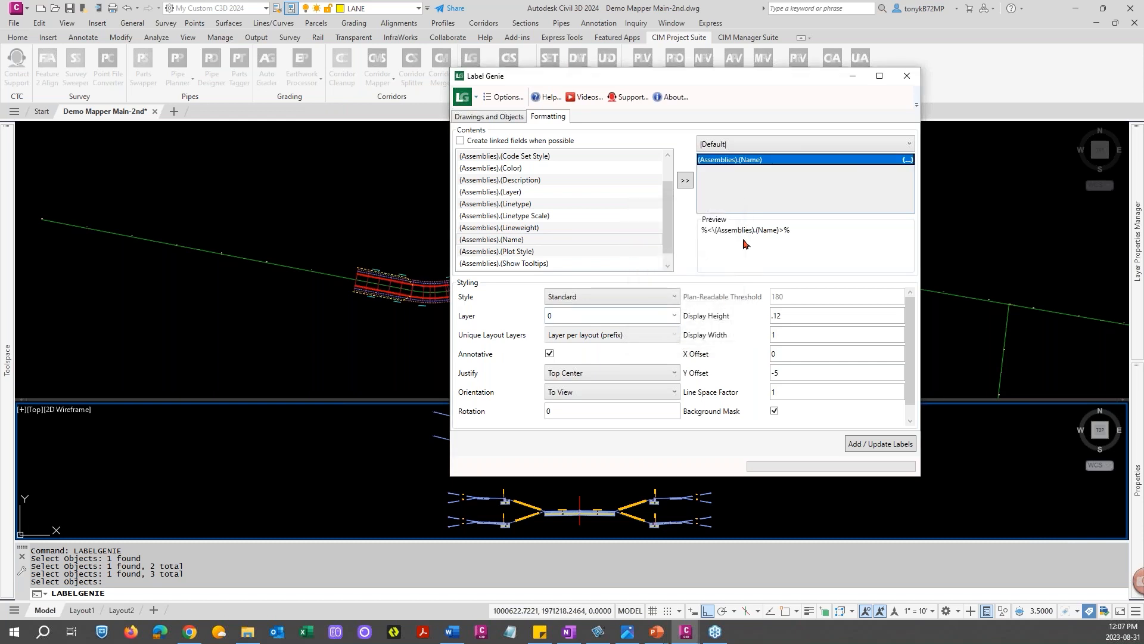
Add the labels to the selected assemblies and close Label Genie
left_click(864, 444)
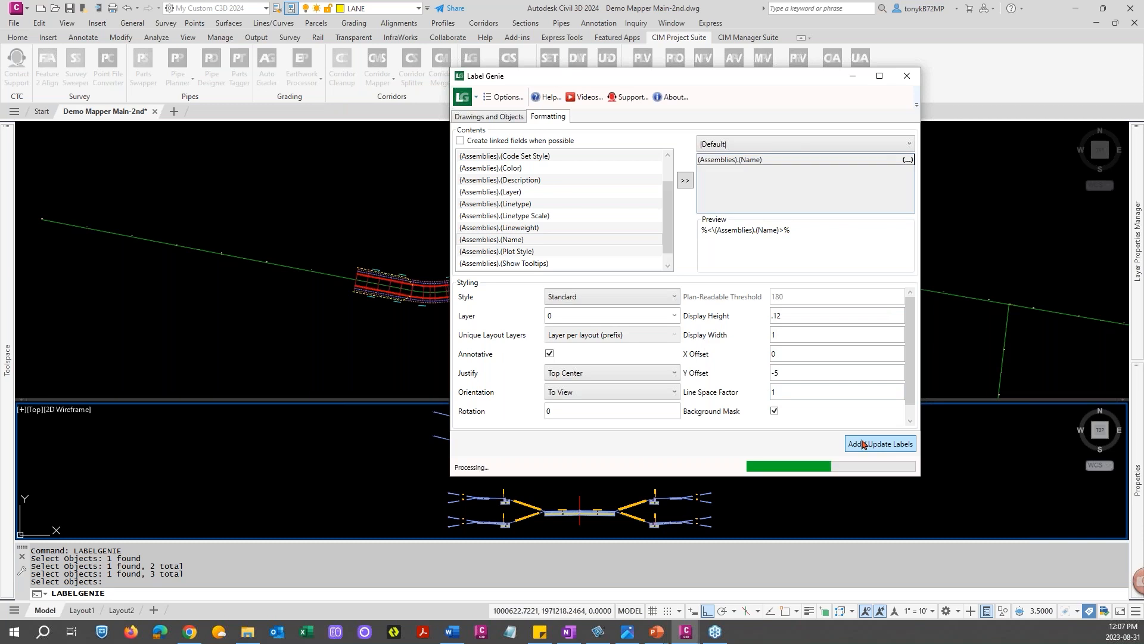
left_click(663, 298)
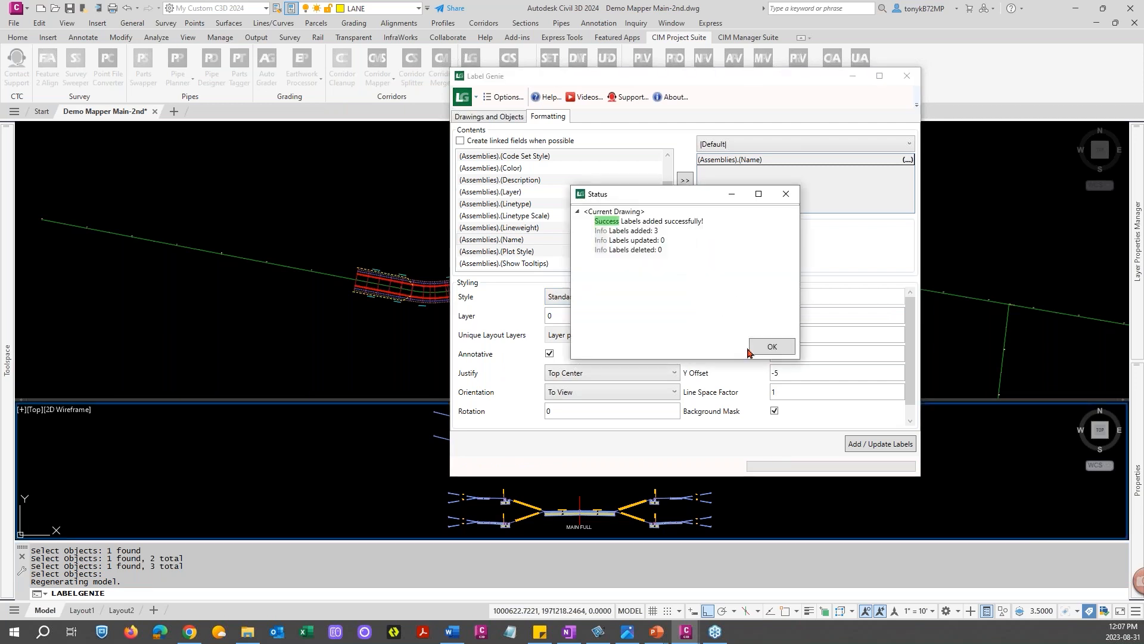
left_click(773, 347)
left_click(907, 75)
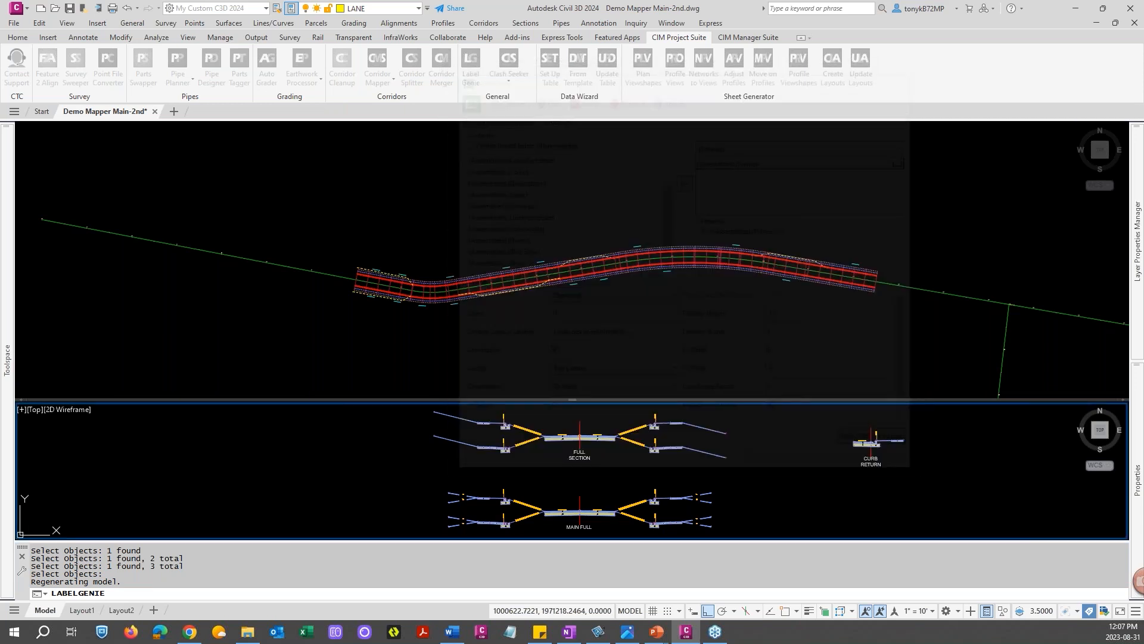
left_click(589, 454)
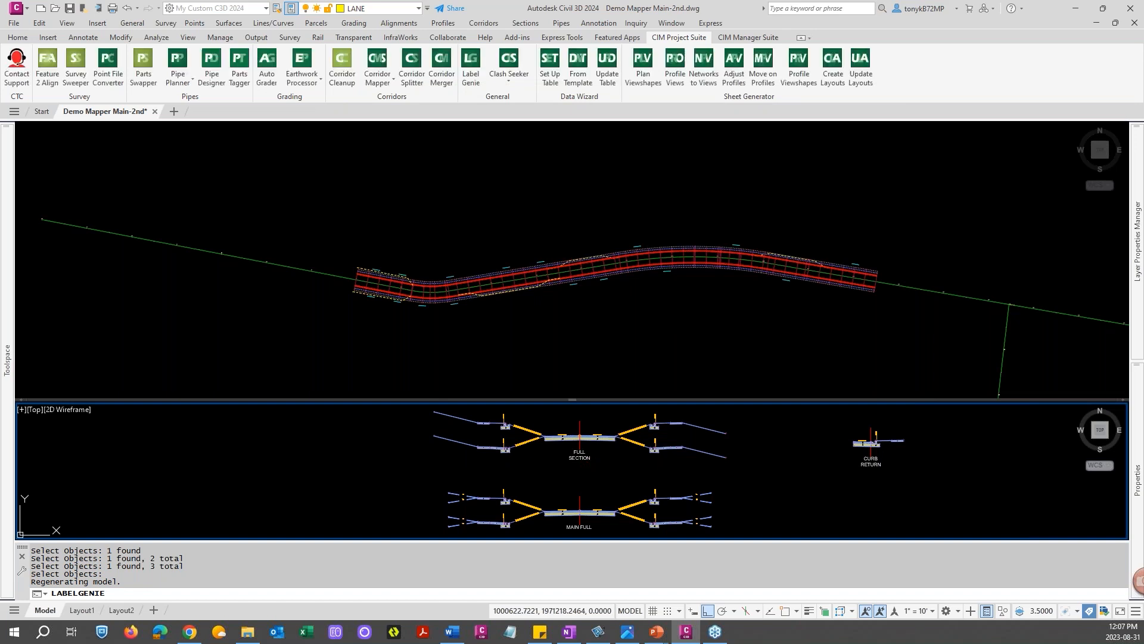
Widen the FULL SECTION assembly label's text box so its name fits on one line
left_click(595, 451)
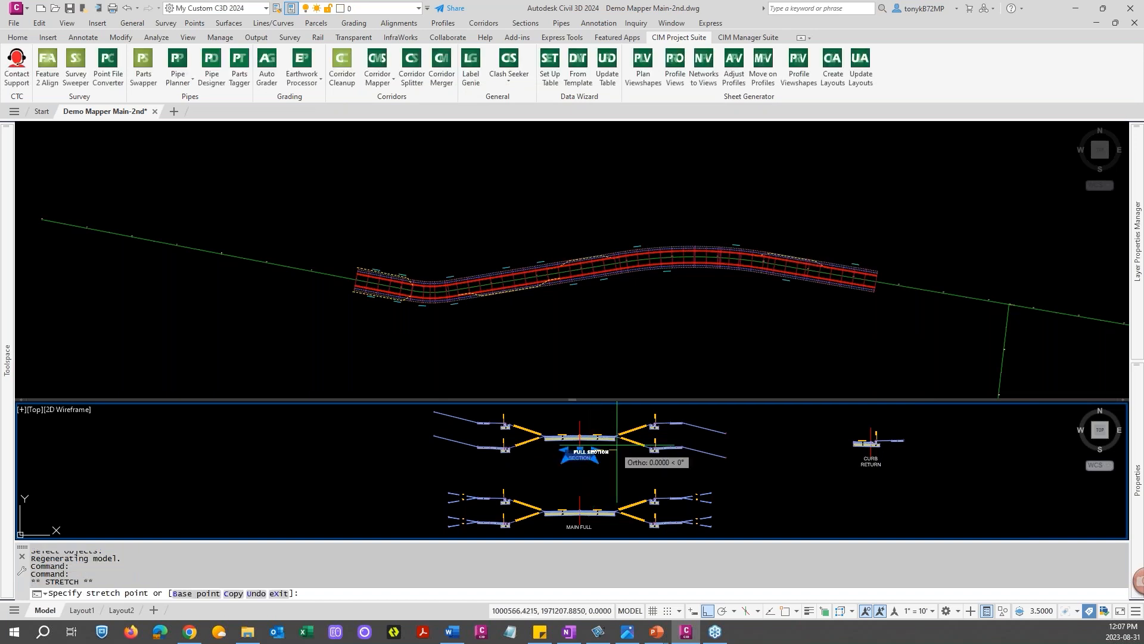
key("Escape")
key("Escape")
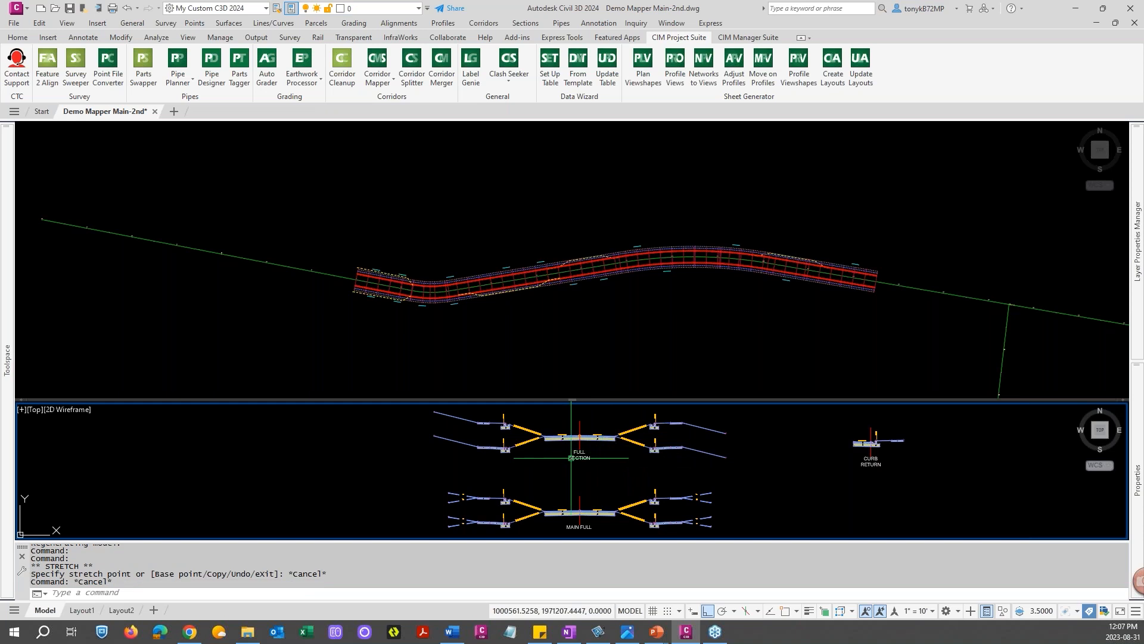
left_click(582, 457)
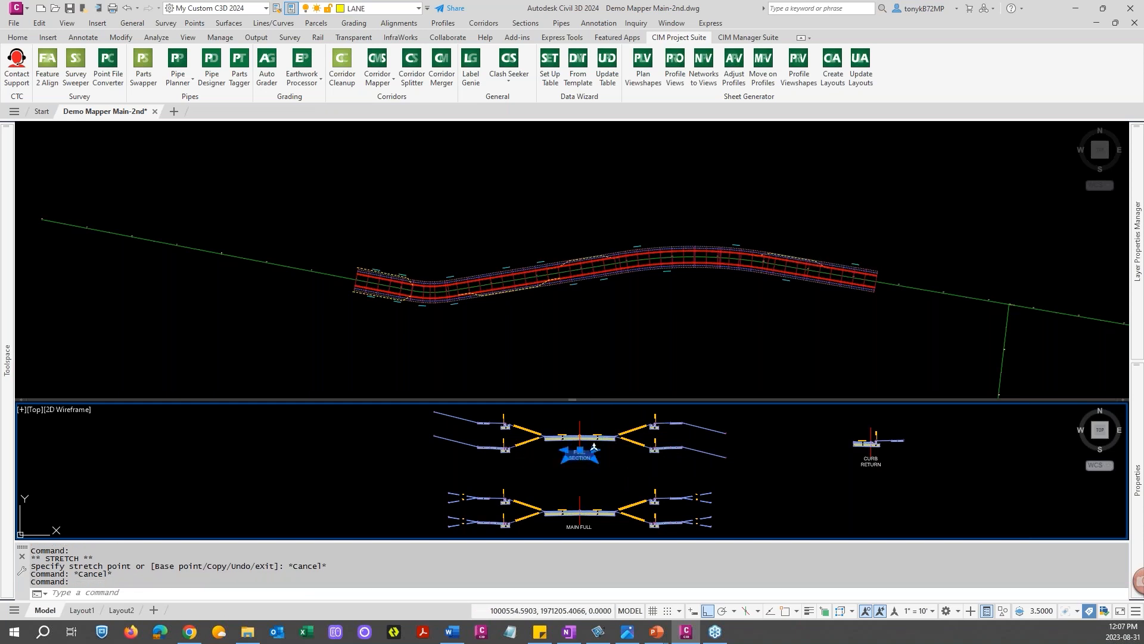
double_click(598, 451)
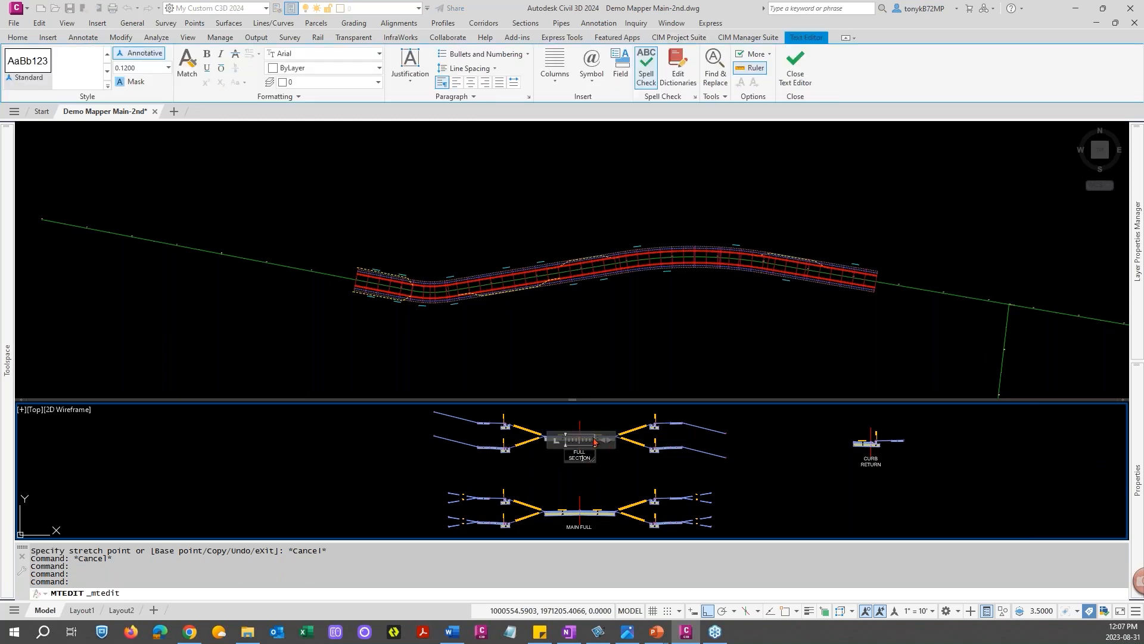
left_click_drag(607, 439, 633, 439)
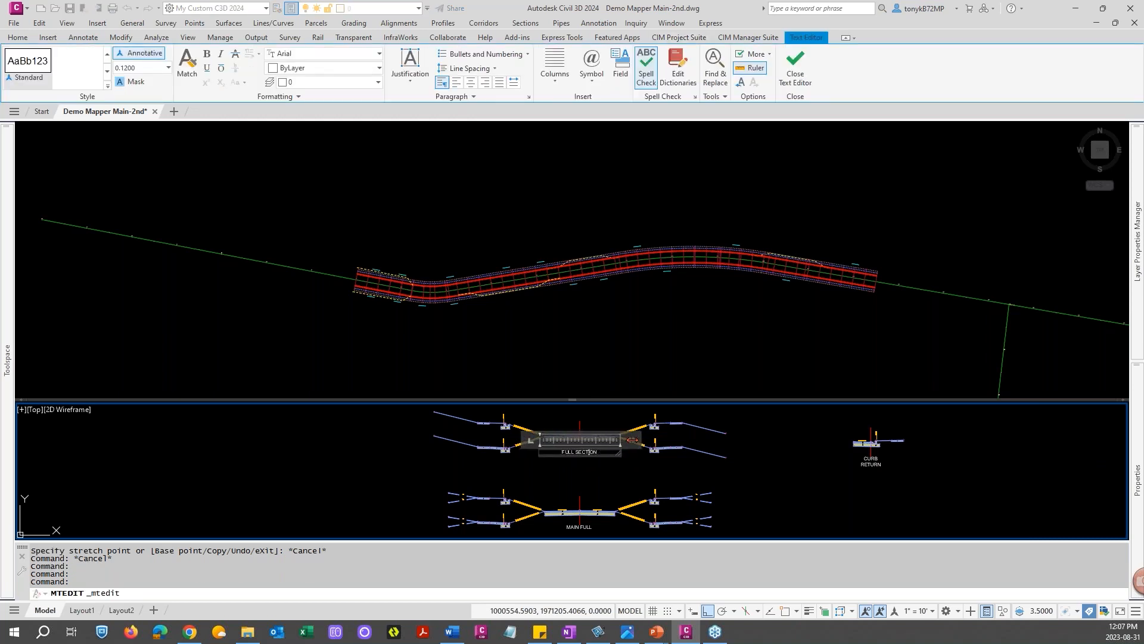
left_click(628, 469)
key("Escape")
key("Escape")
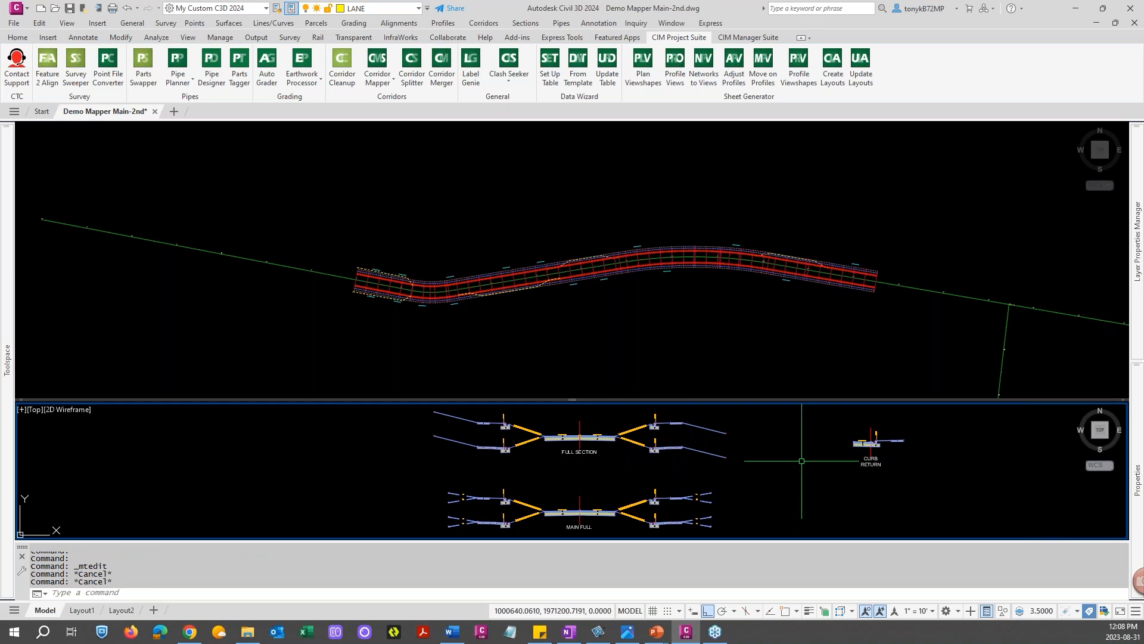
middle_click_drag(791, 452, 800, 446)
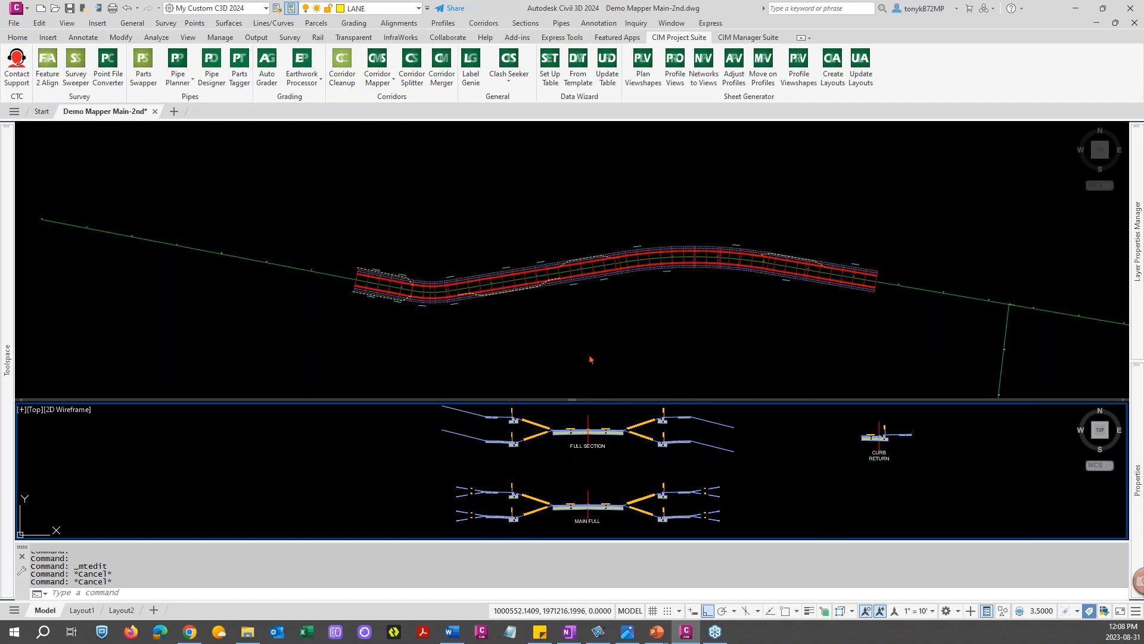
left_click(595, 307)
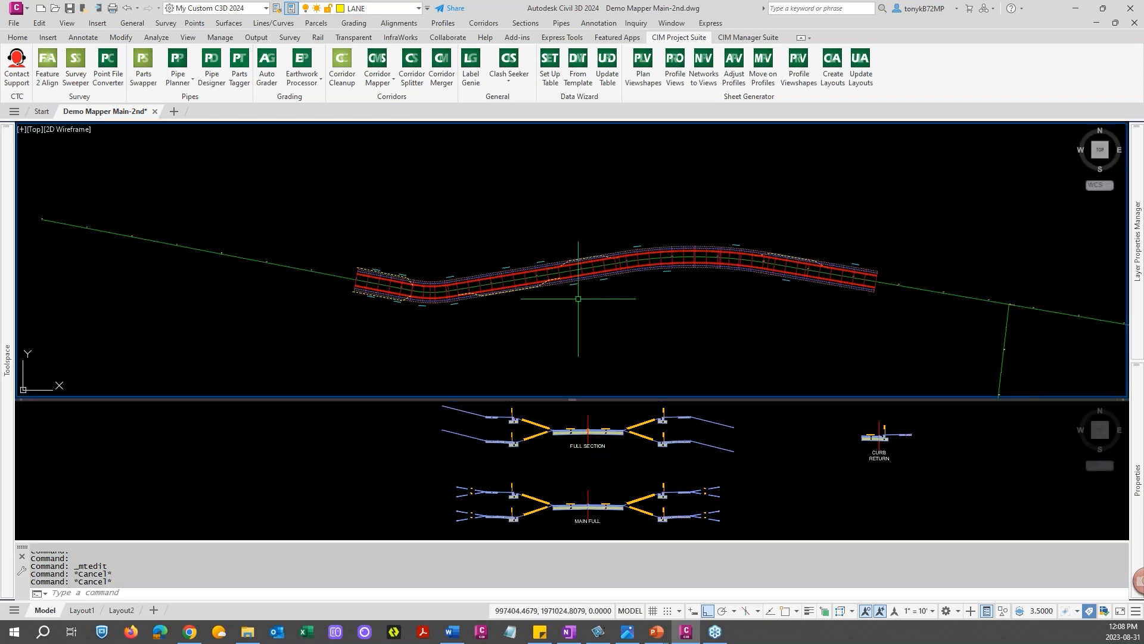
left_click(510, 277)
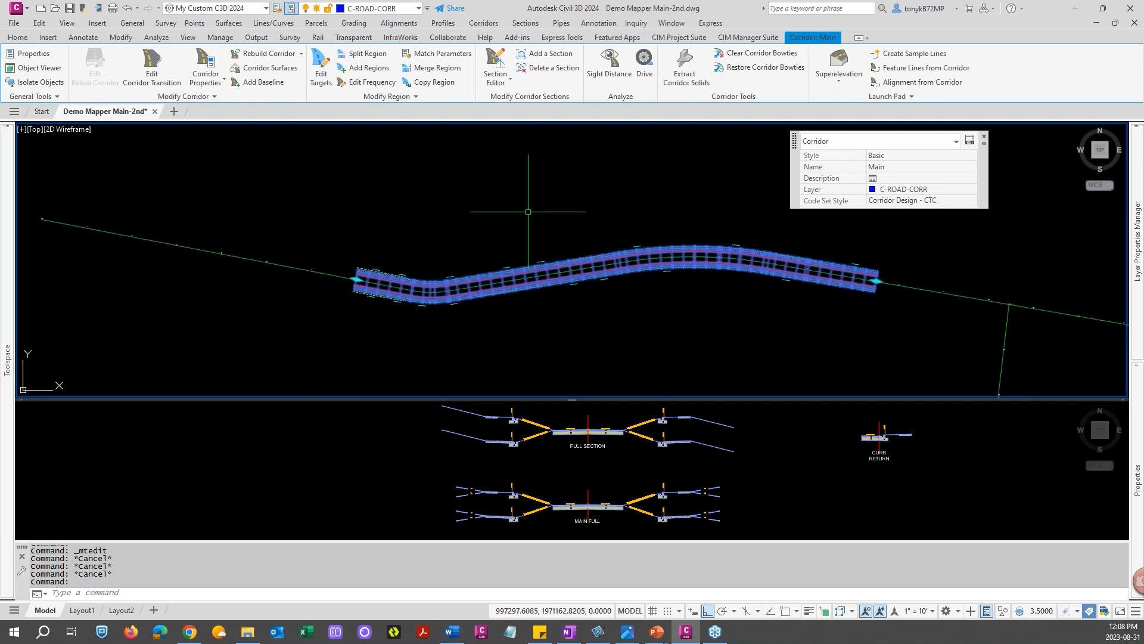
key("Escape")
double_click(532, 266)
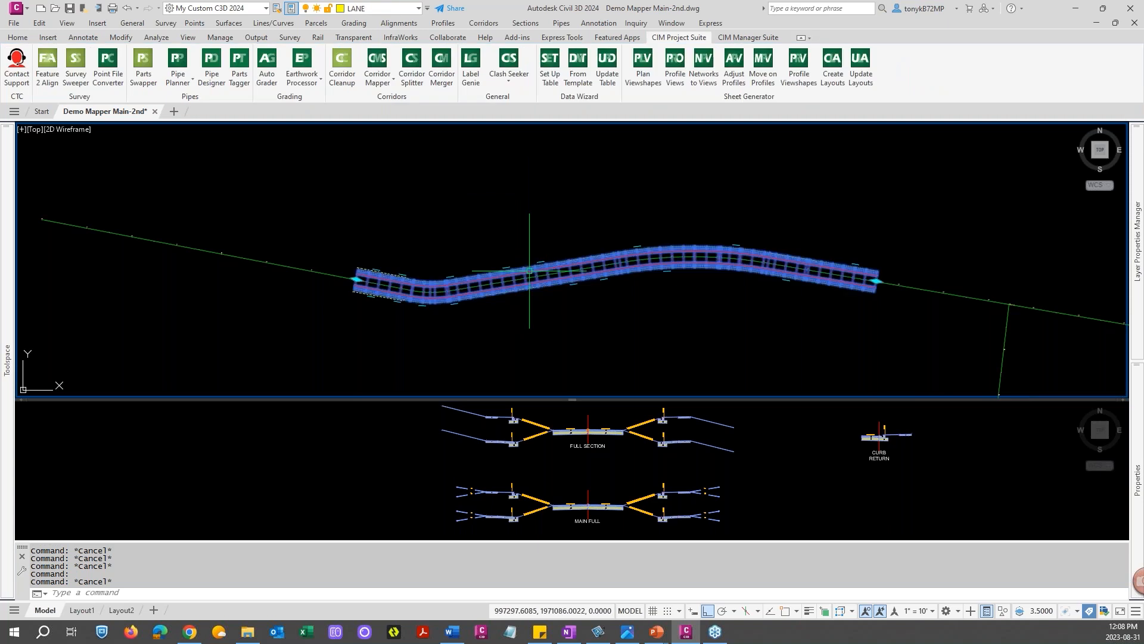
left_click(520, 206)
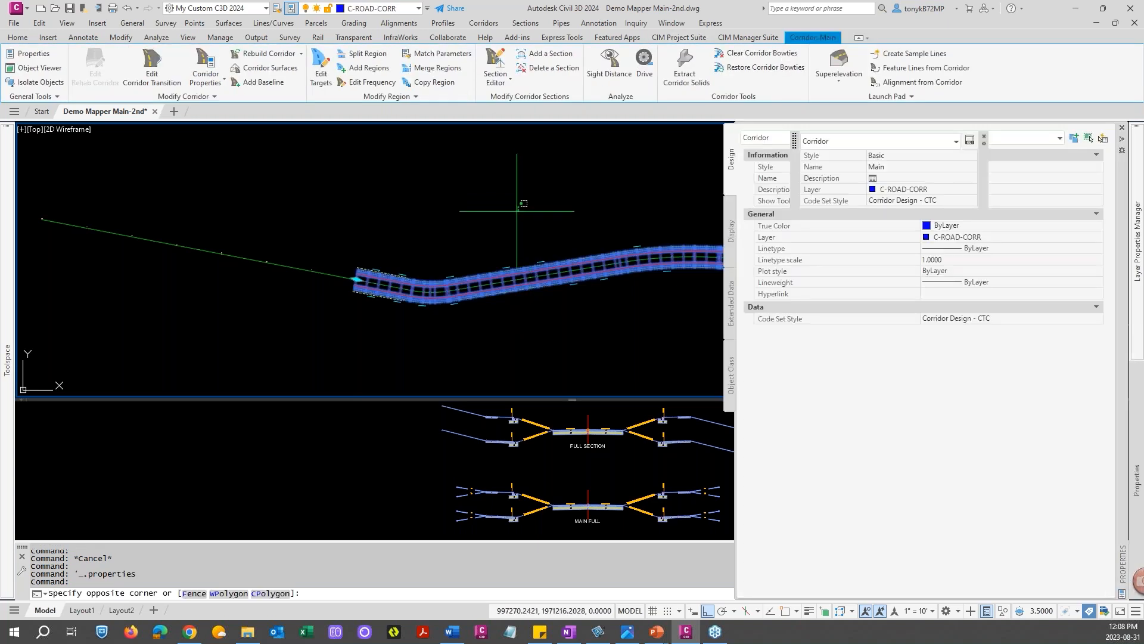
left_click(507, 218)
key("Escape")
key("Escape")
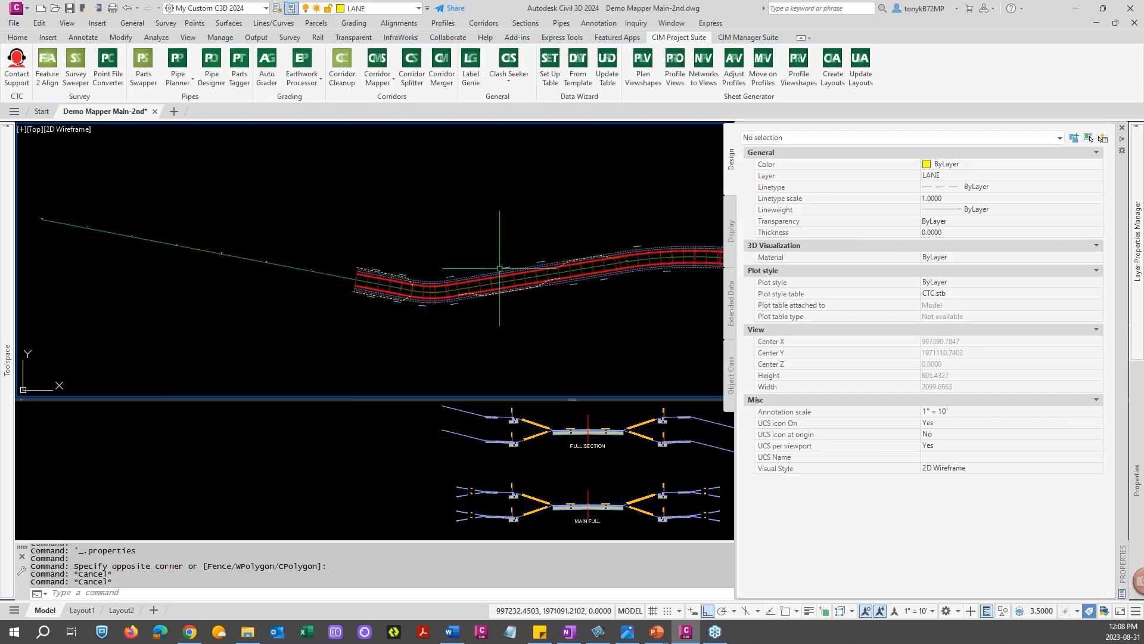
Open Edit Targets for the corridor and pick its RG - Main Full region
left_click(497, 268)
left_click(497, 278)
left_click(496, 279)
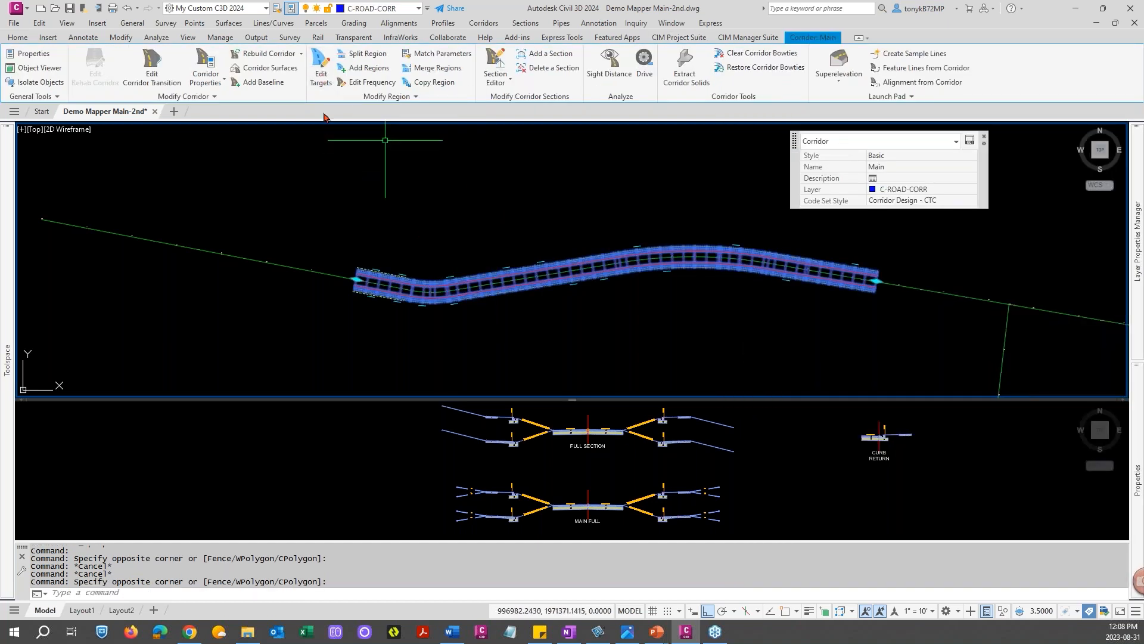
left_click(321, 76)
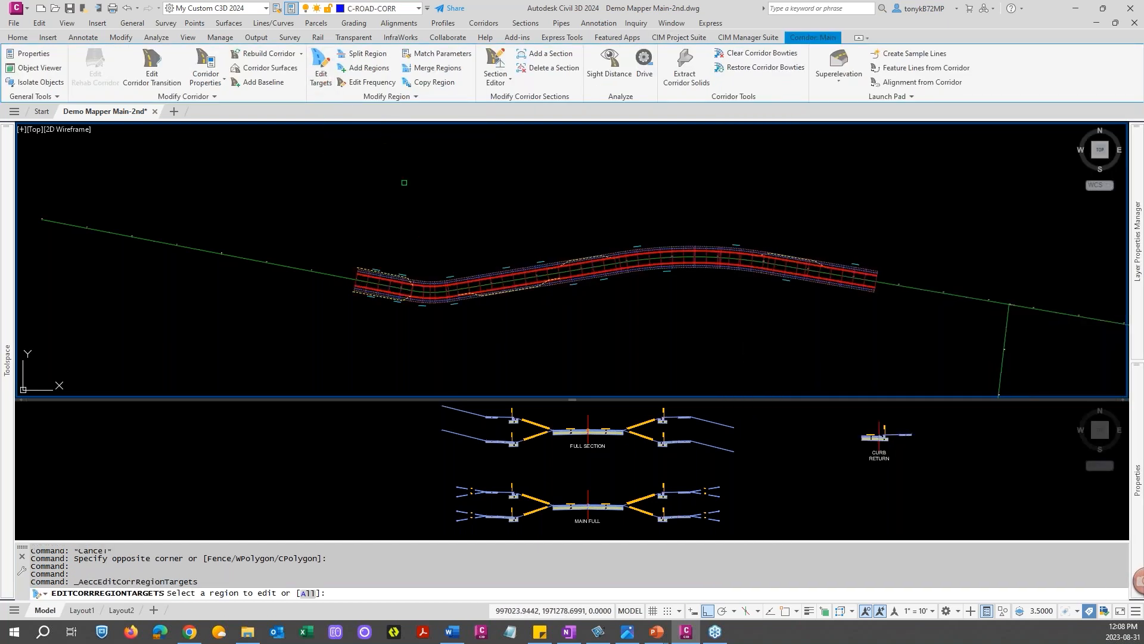
left_click(450, 279)
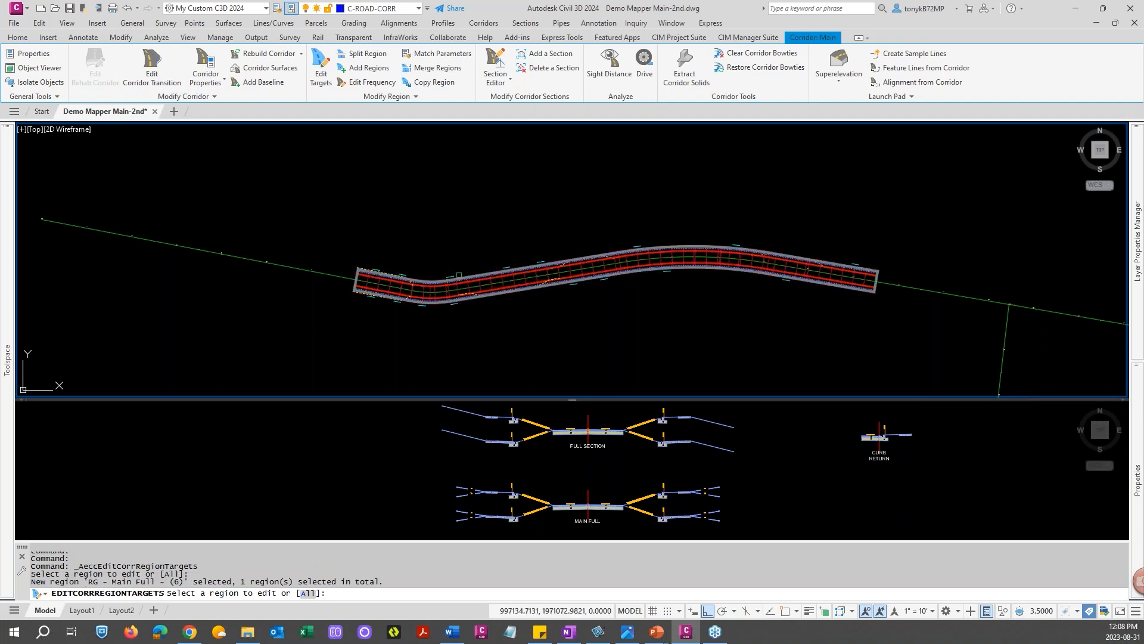
key("Return")
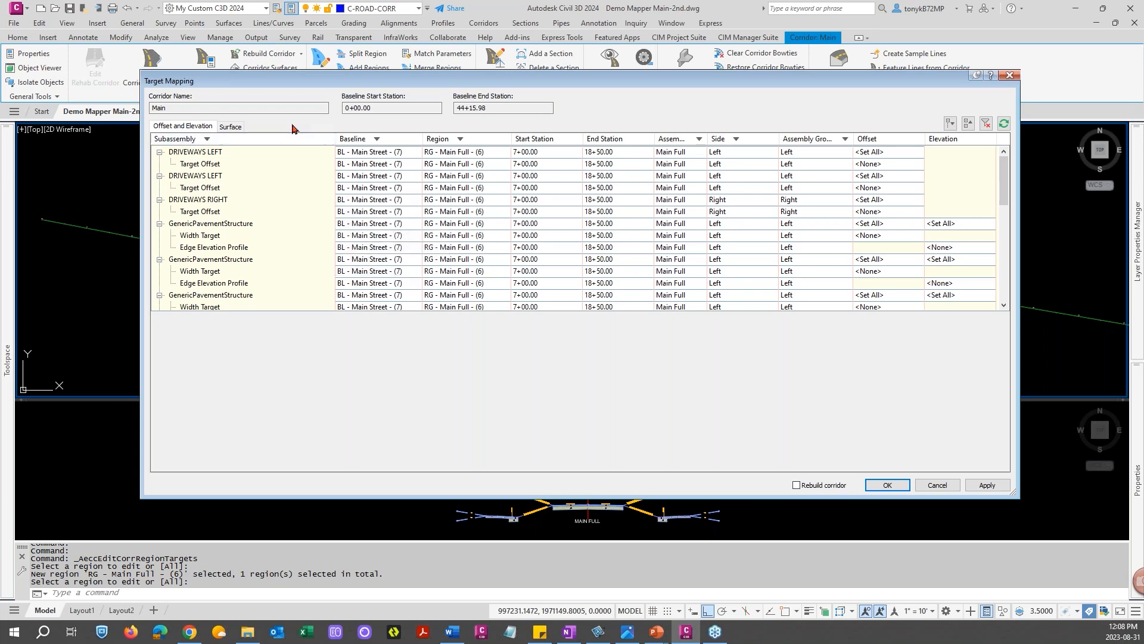
Review the subassemblies' offset, elevation and surface targets in Target Mapping, then close it
left_click(208, 165)
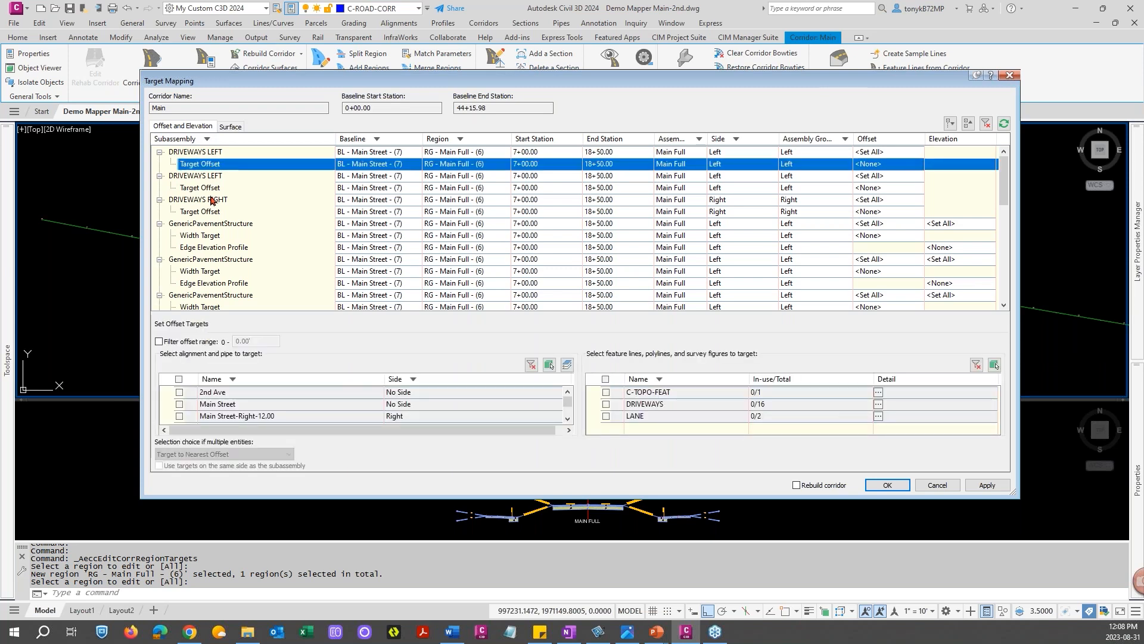
left_click(213, 189)
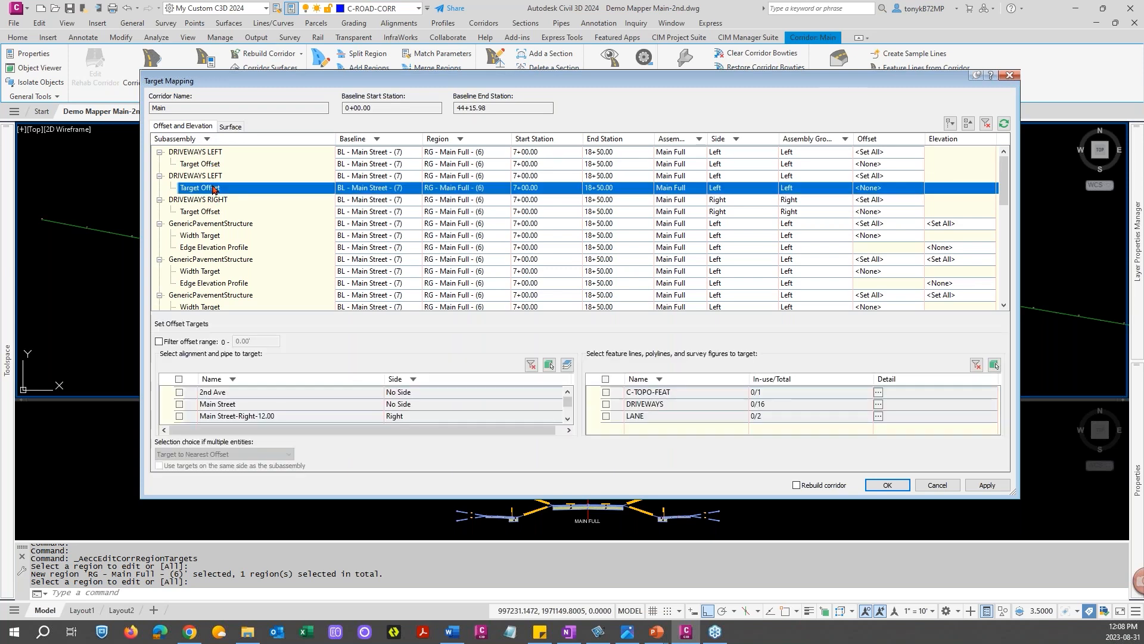
left_click(218, 214)
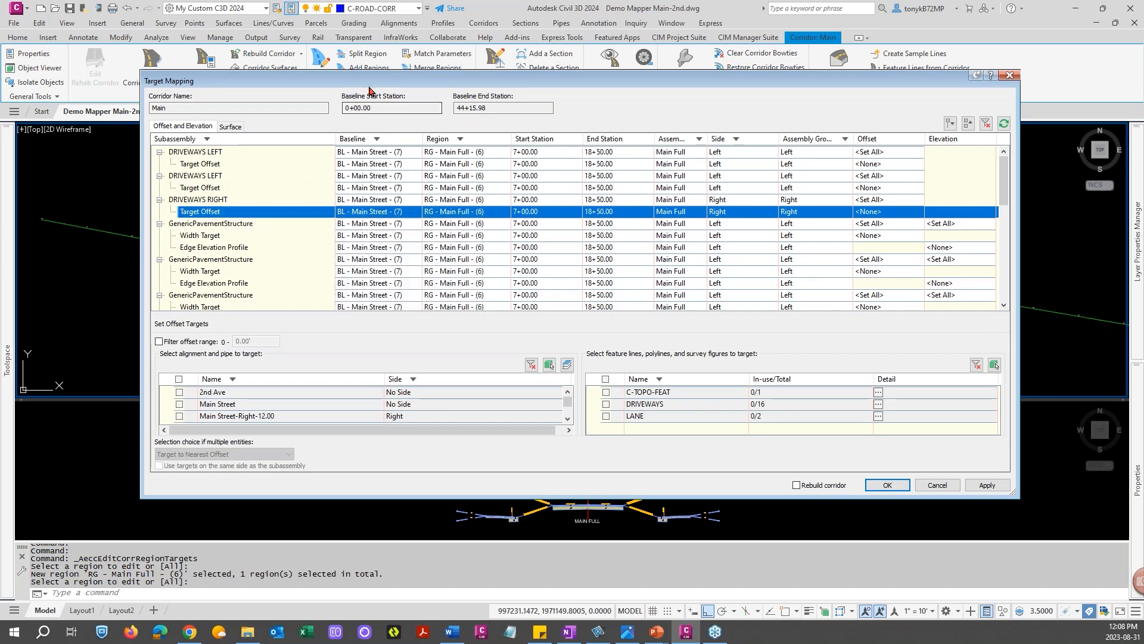
left_click(238, 130)
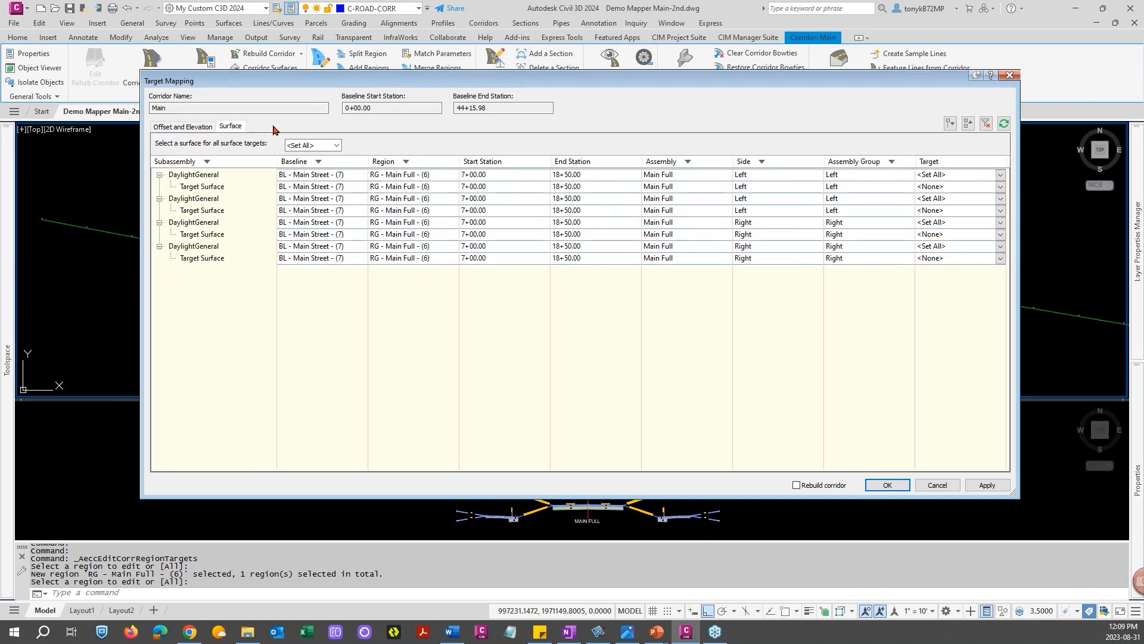
left_click(199, 128)
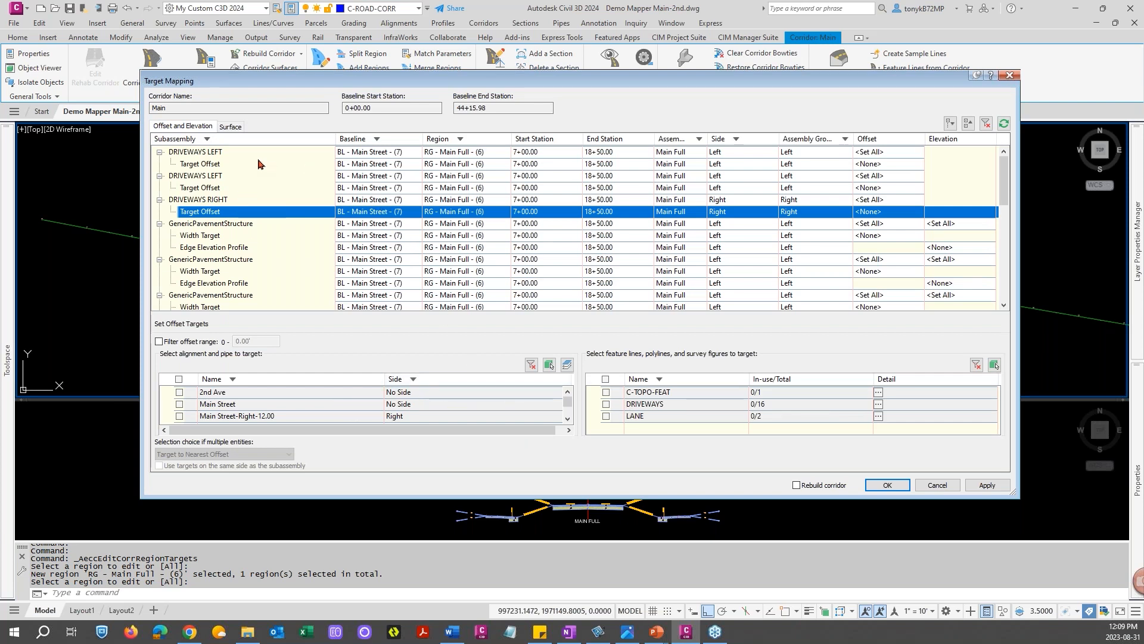
left_click(214, 152)
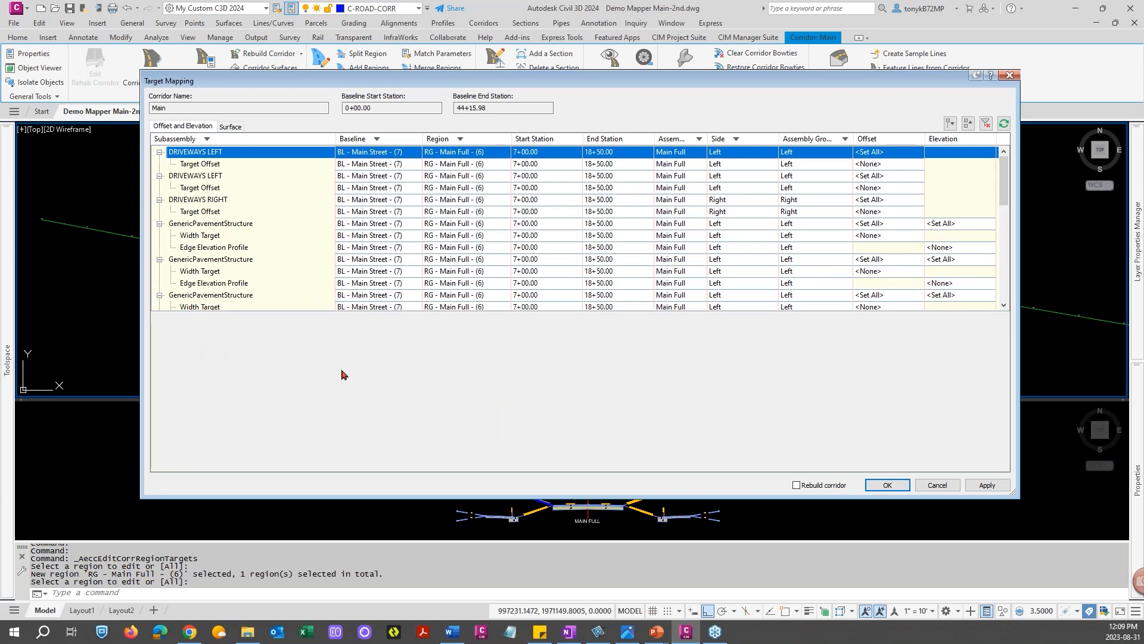
left_click(207, 165)
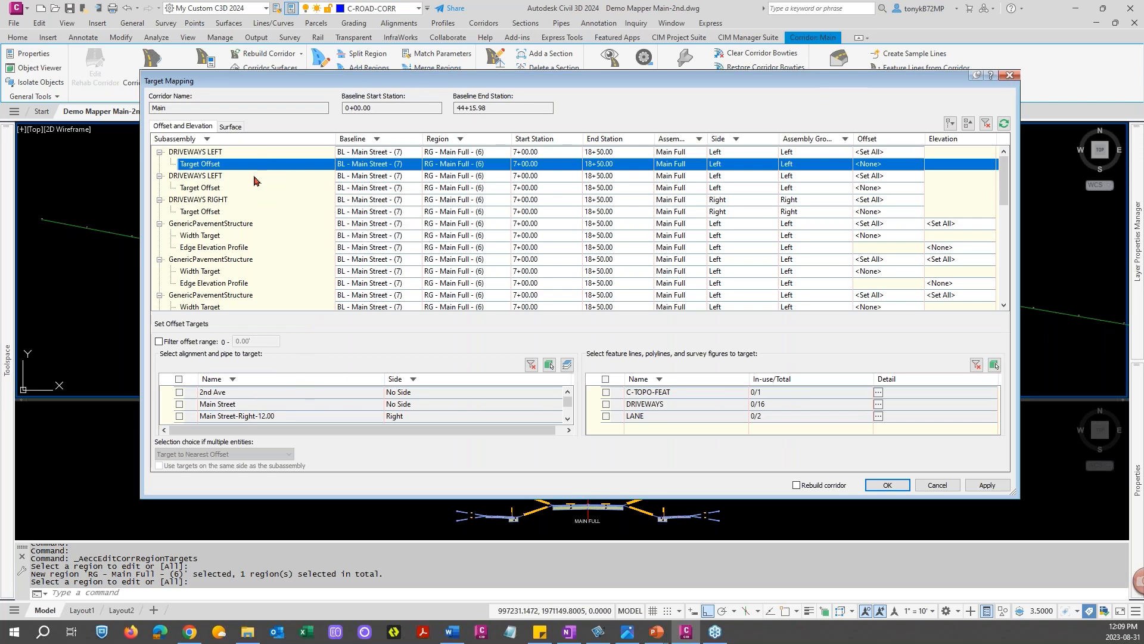
left_click(202, 235)
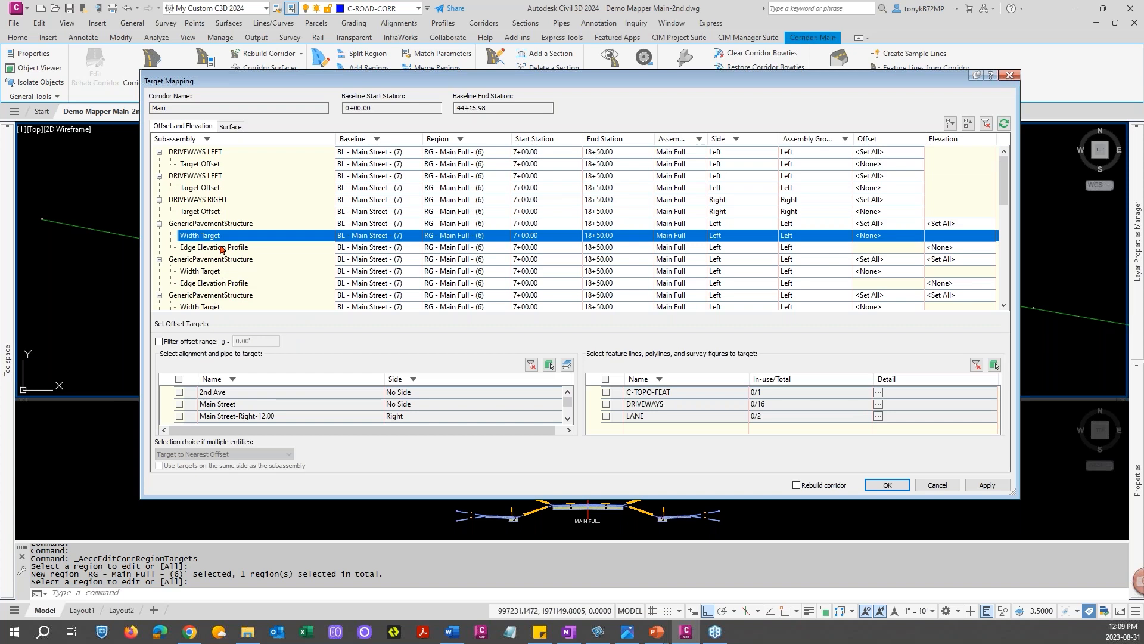
left_click(214, 248)
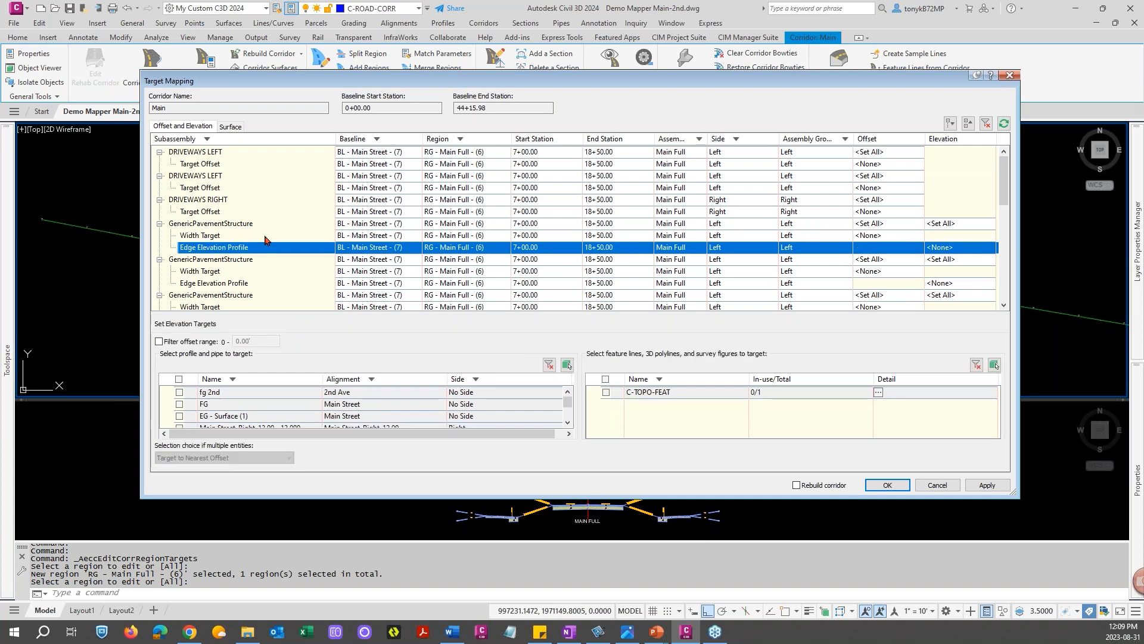
left_click(900, 488)
key("Escape")
key("Escape")
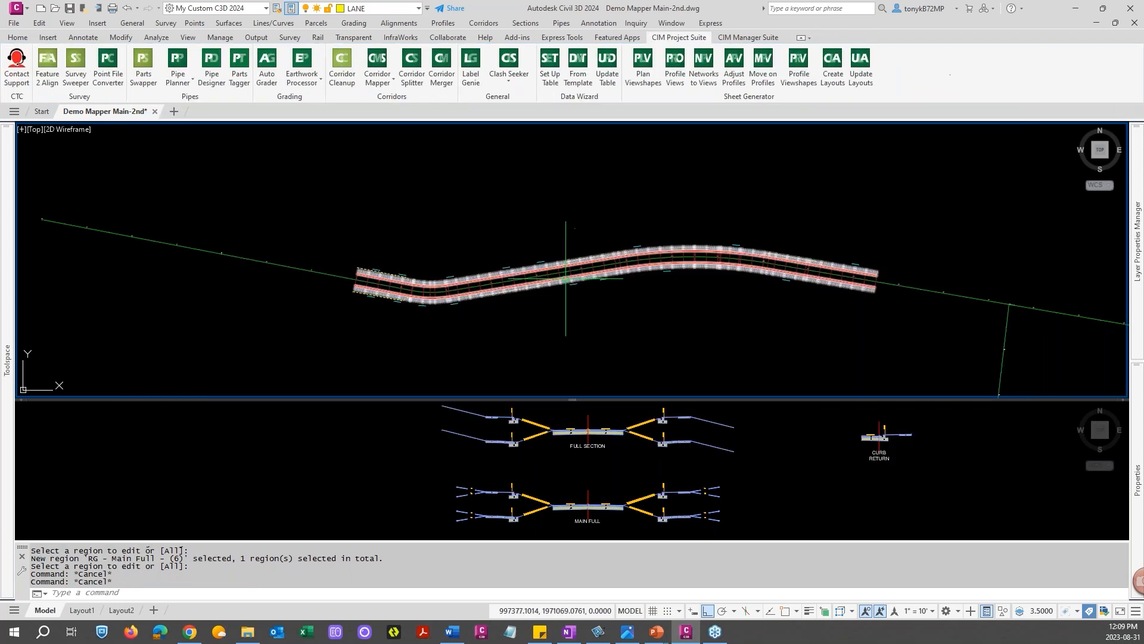
left_click(392, 81)
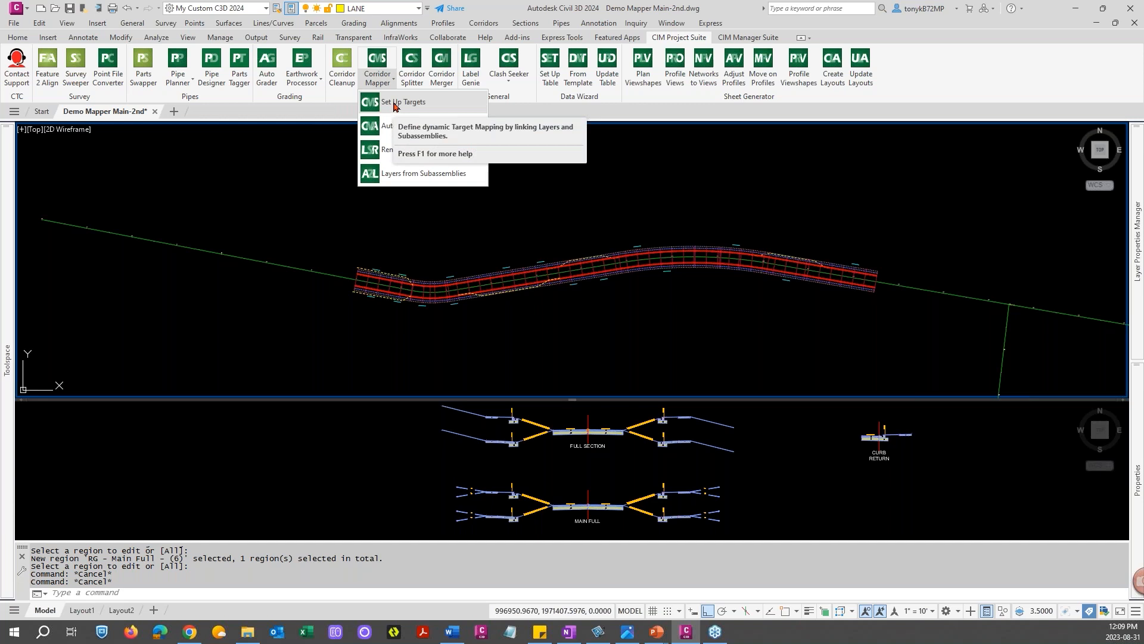
left_click(394, 103)
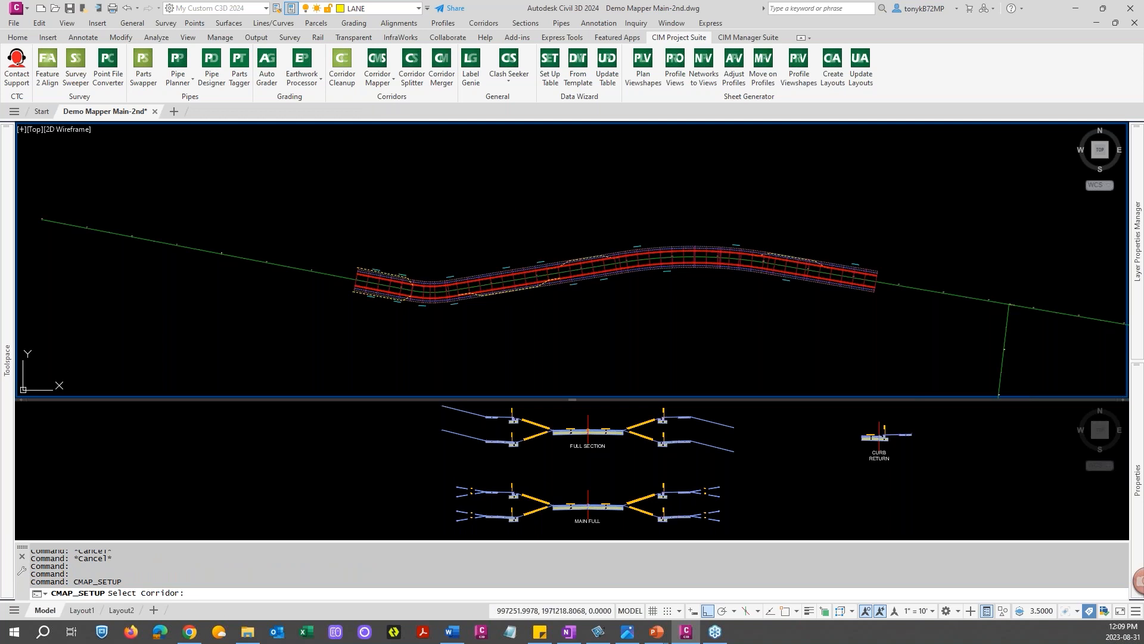
key("Escape")
key("Escape")
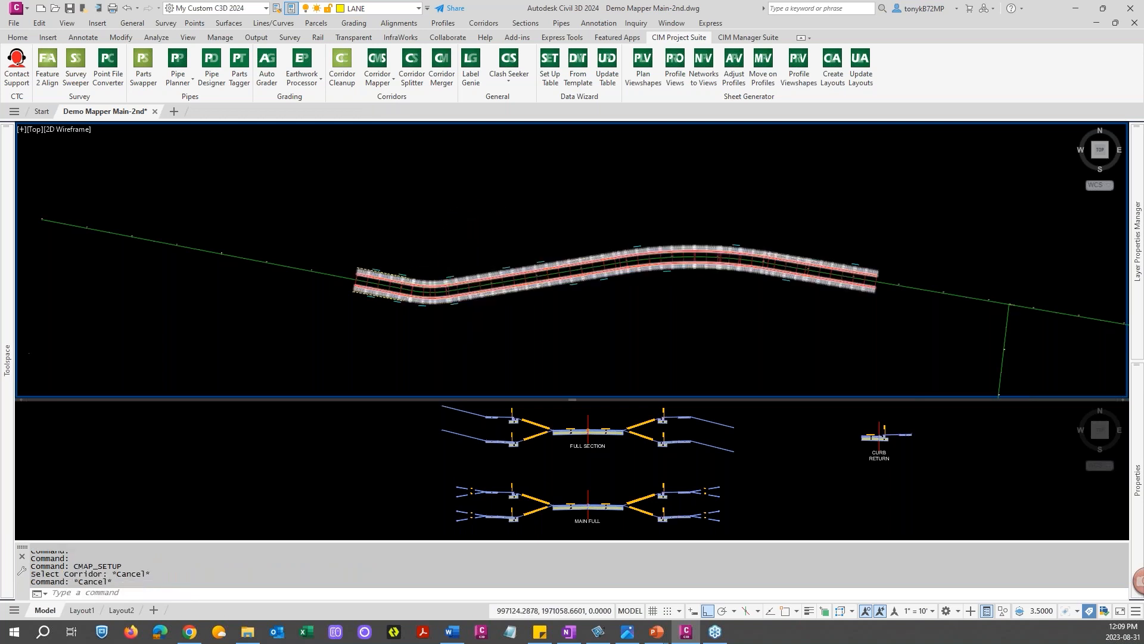
Erase the stray driveway polylines lying along the corridor's edges
scroll(450, 280, "up", 4)
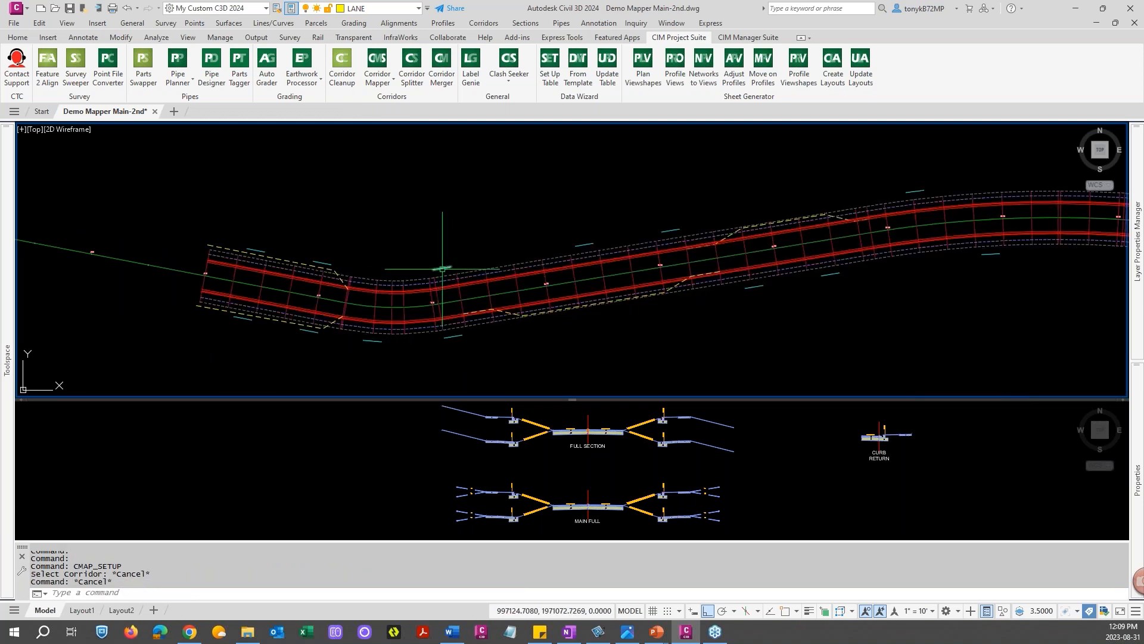
left_click(442, 269)
mouse_move(443, 268)
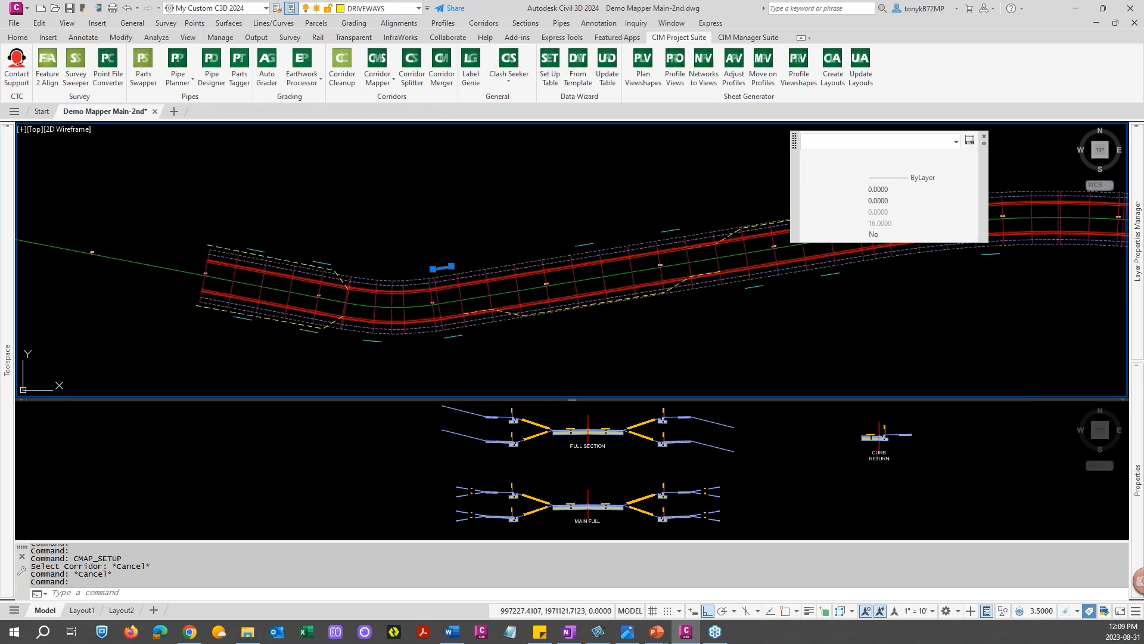
key("Escape")
left_click(554, 218)
key("Escape")
key("Escape")
type("e")
key("Return")
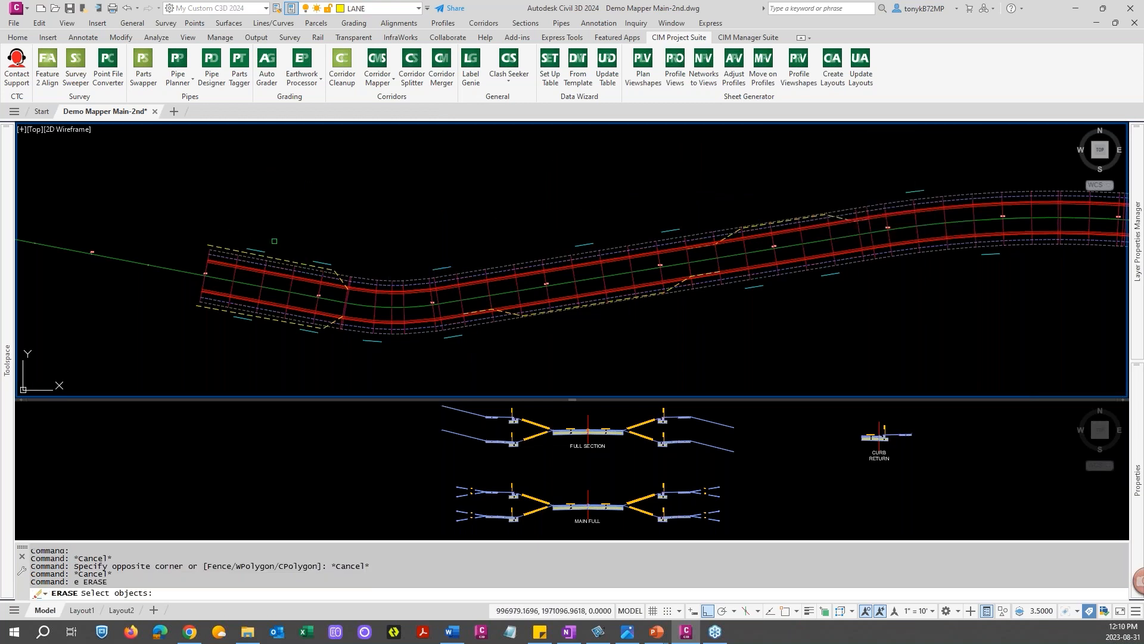
left_click(262, 249)
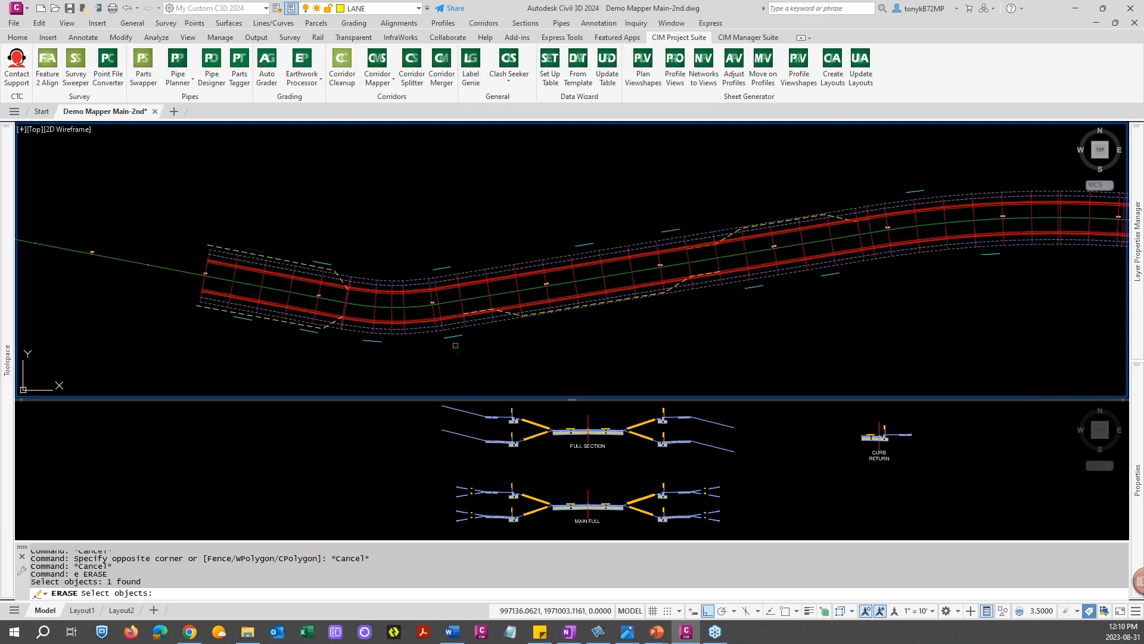
left_click(479, 335)
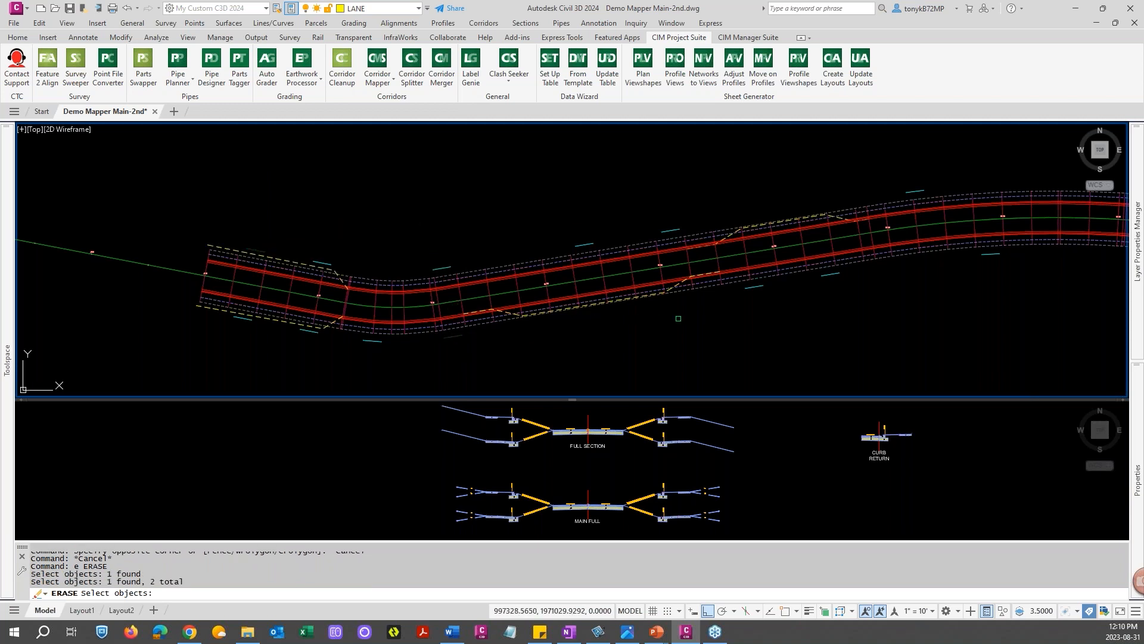
mouse_move(907, 296)
middle_mouse_down()
mouse_move(677, 320)
mouse_move(539, 311)
middle_mouse_up()
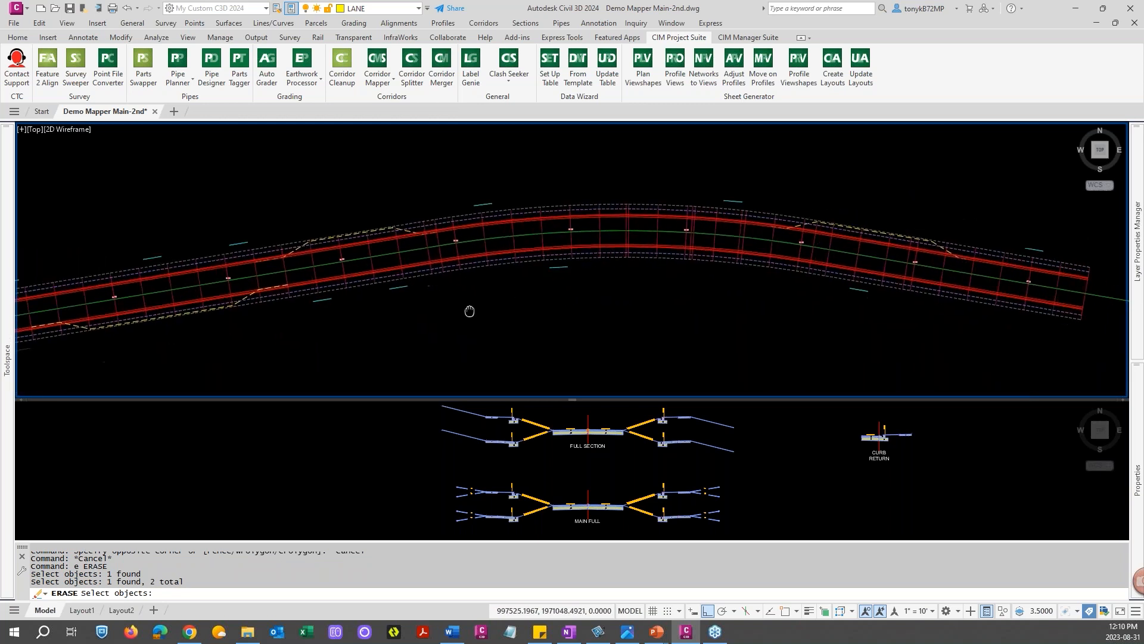
middle_click_drag(635, 323, 772, 312)
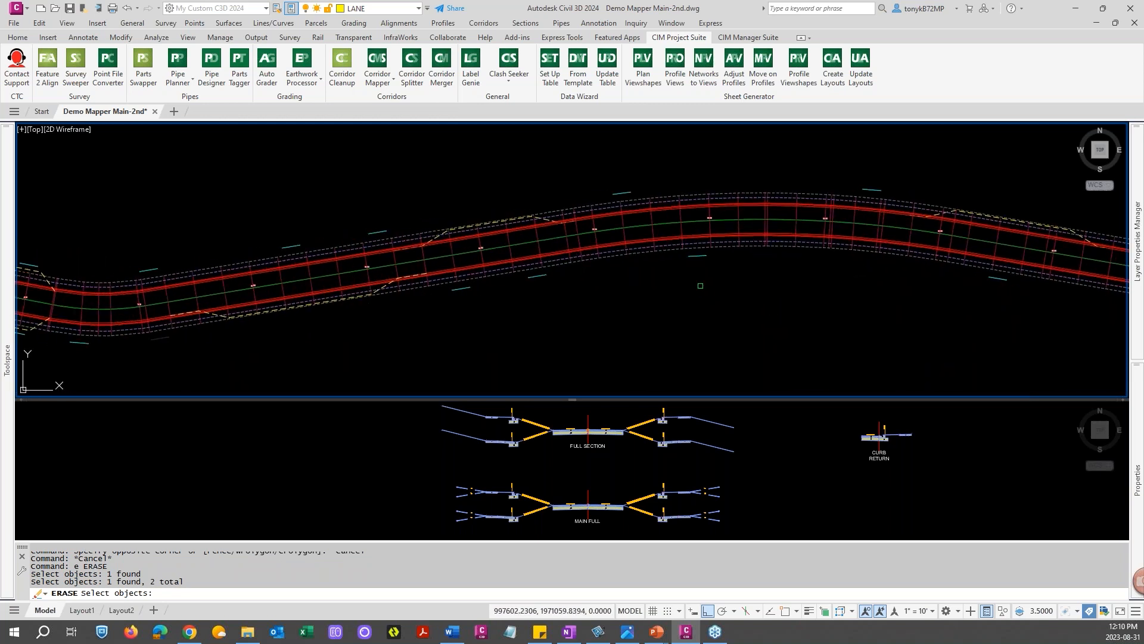
middle_click_drag(585, 310, 739, 303)
middle_click_drag(468, 332, 562, 332)
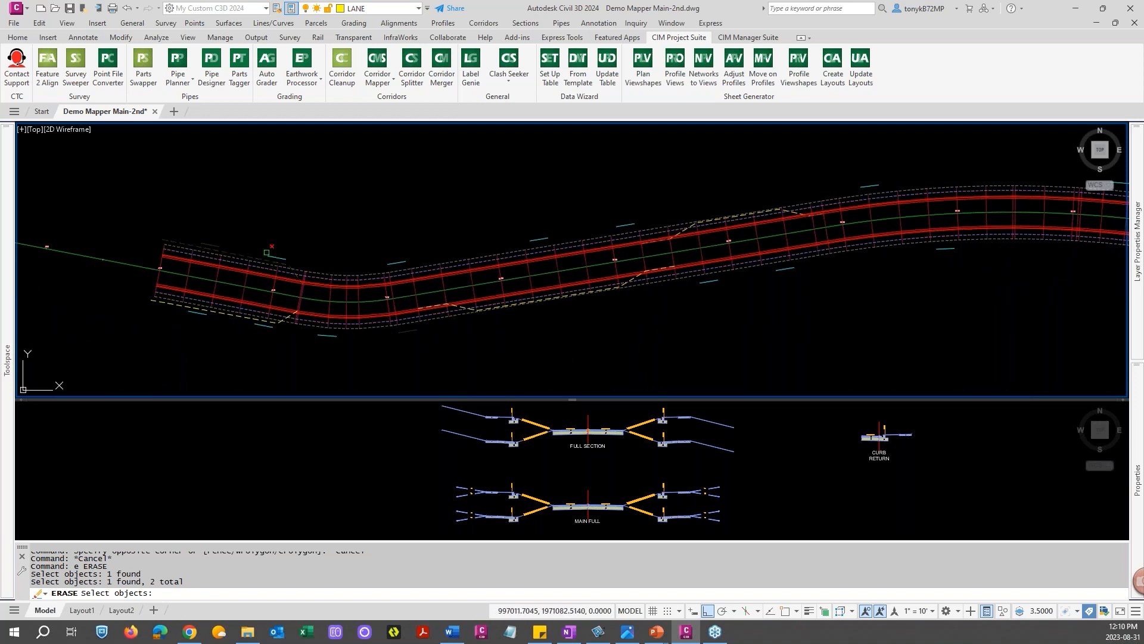
left_click(267, 327)
key("Escape")
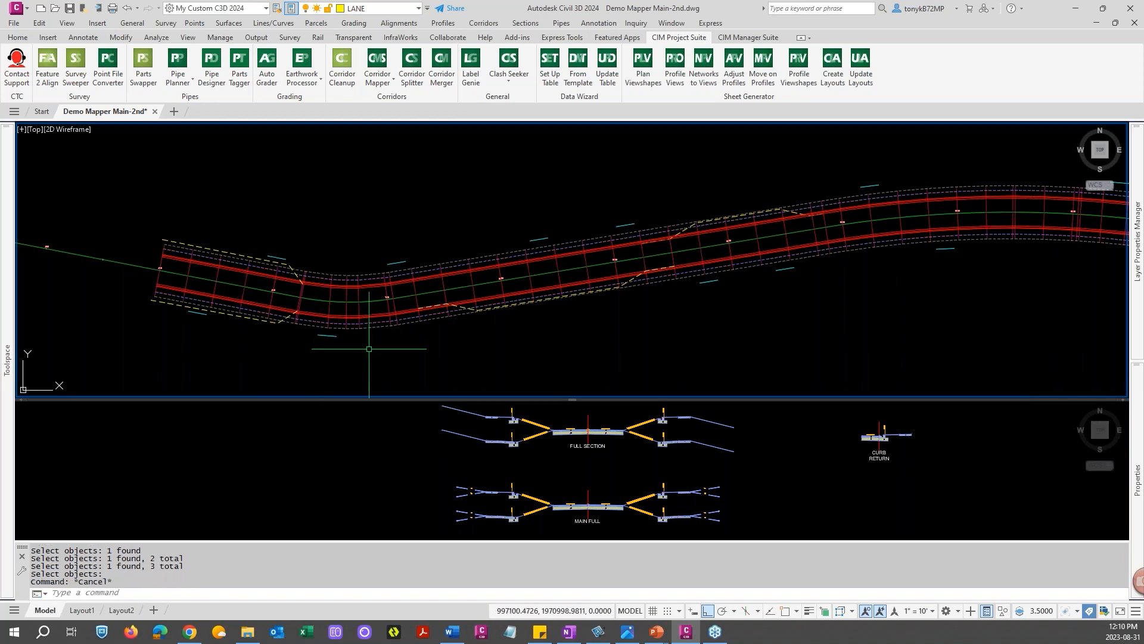
Inspect the lane polylines and offset alignments along the corridor edges
scroll(429, 345, "down", 2)
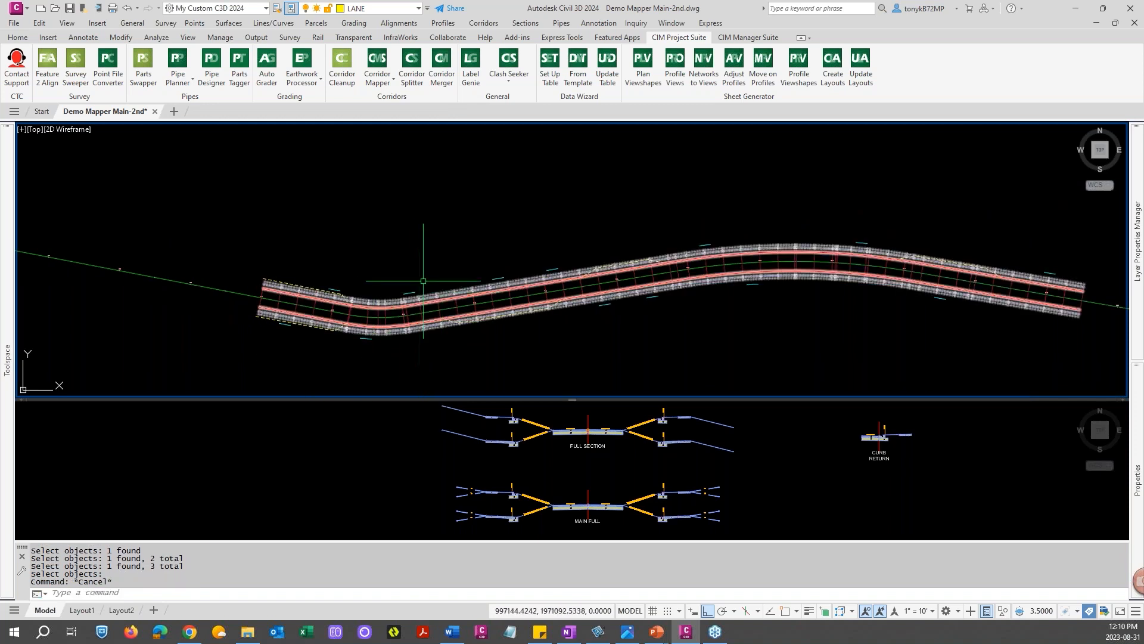
scroll(323, 291, "up", 4)
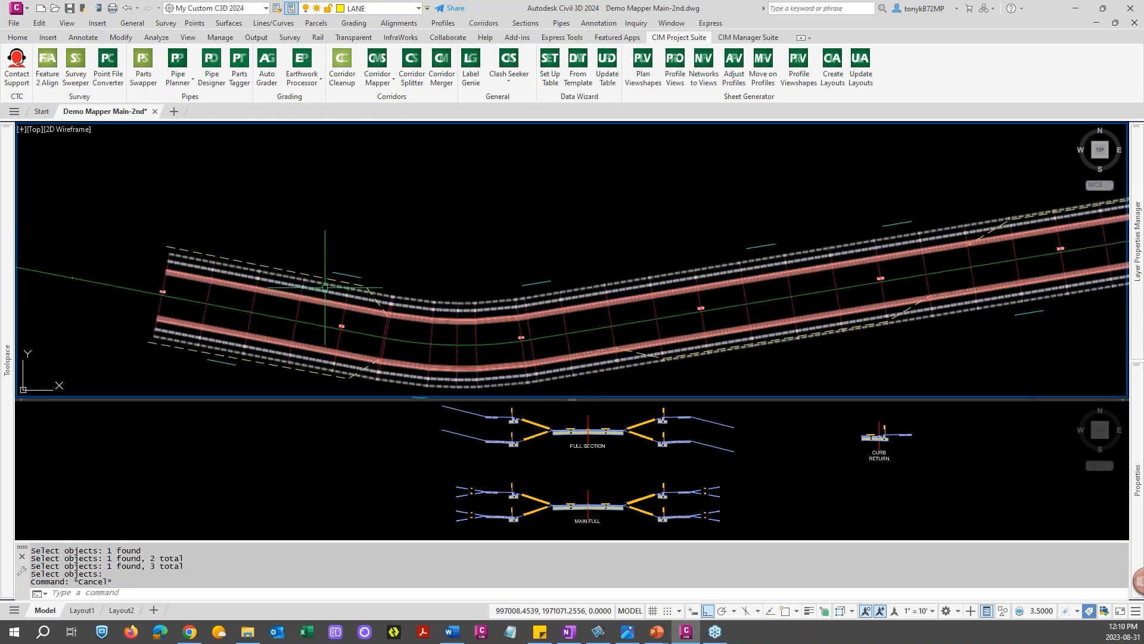
left_click(318, 277)
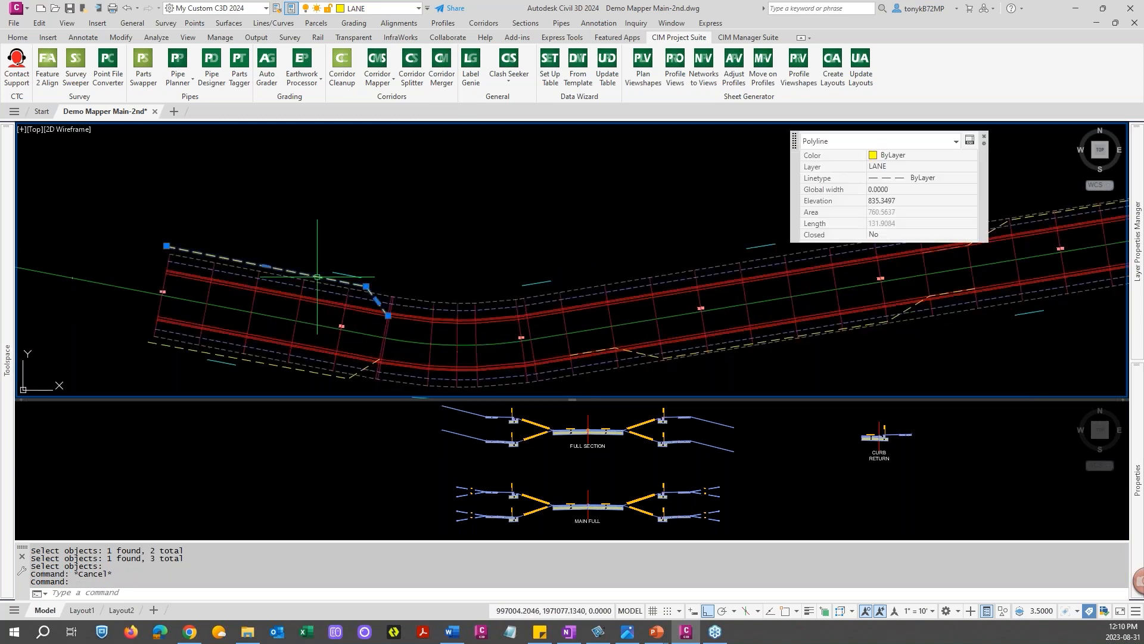
key("Escape")
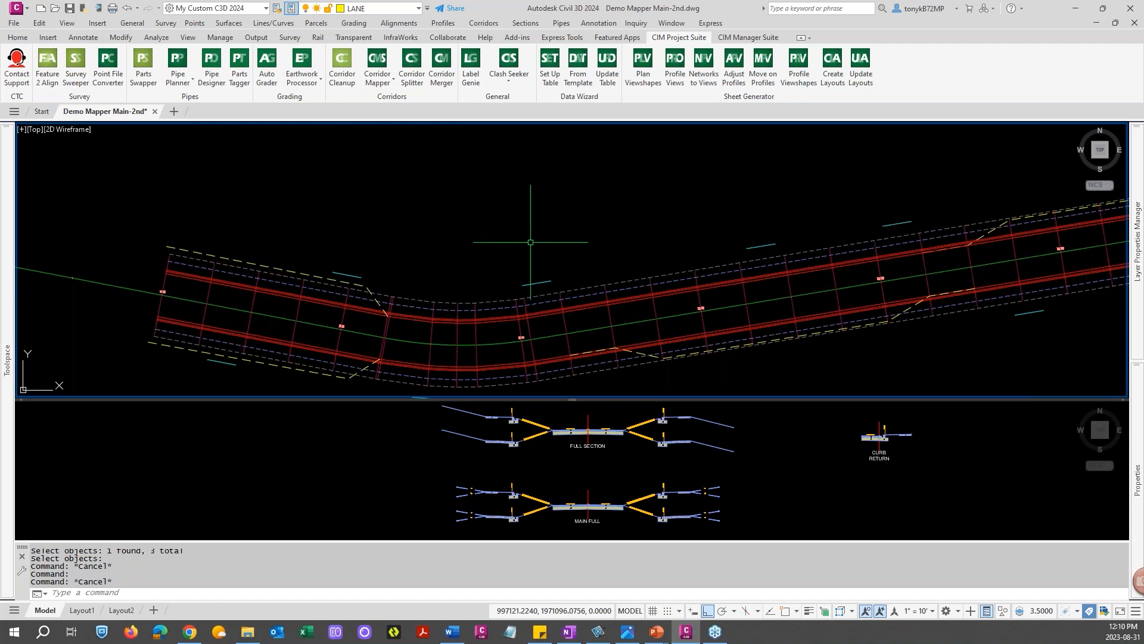
scroll(629, 336, "up", 4)
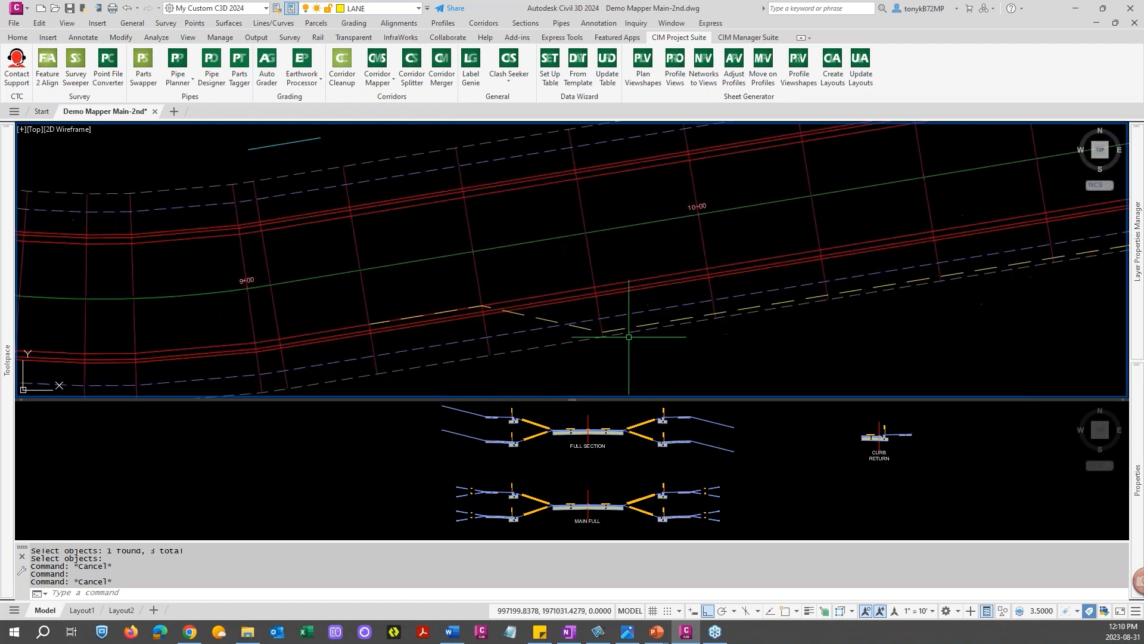
left_click(542, 319)
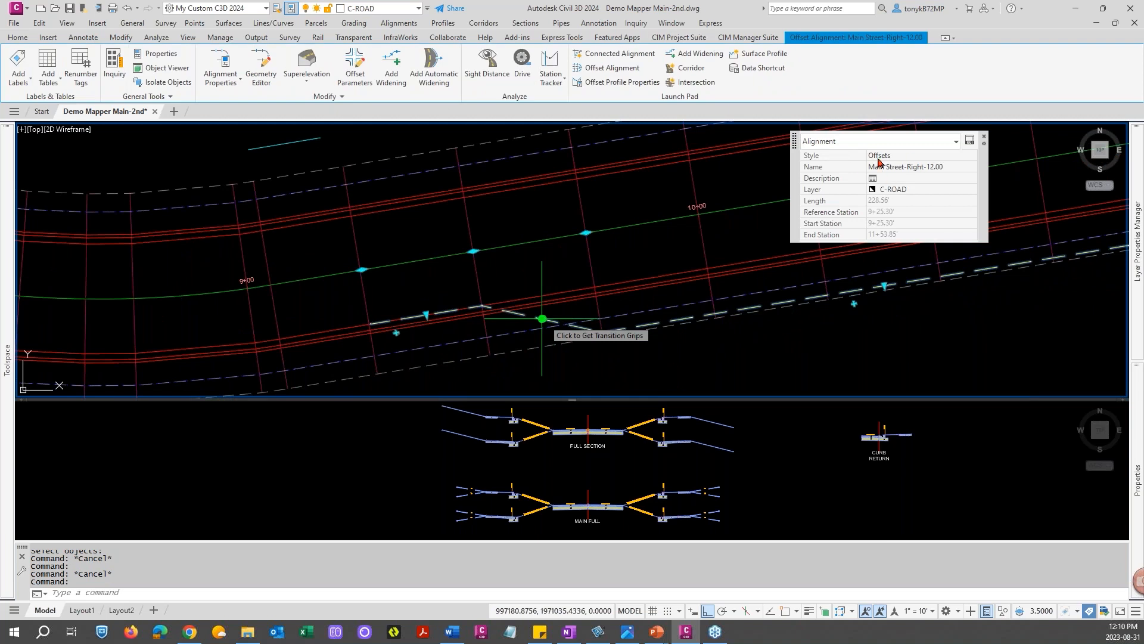
key("Escape")
key("Escape")
scroll(909, 316, "down", 5)
scroll(904, 305, "up", 5)
left_click(531, 250)
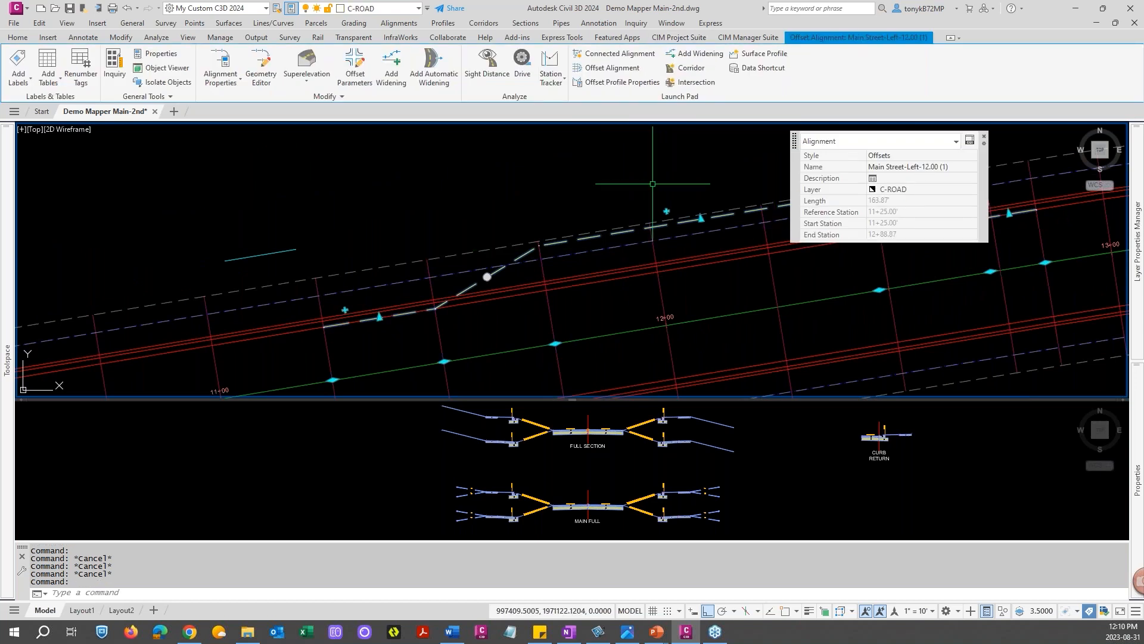
key("Escape")
scroll(644, 185, "down", 4)
scroll(825, 245, "up", 5)
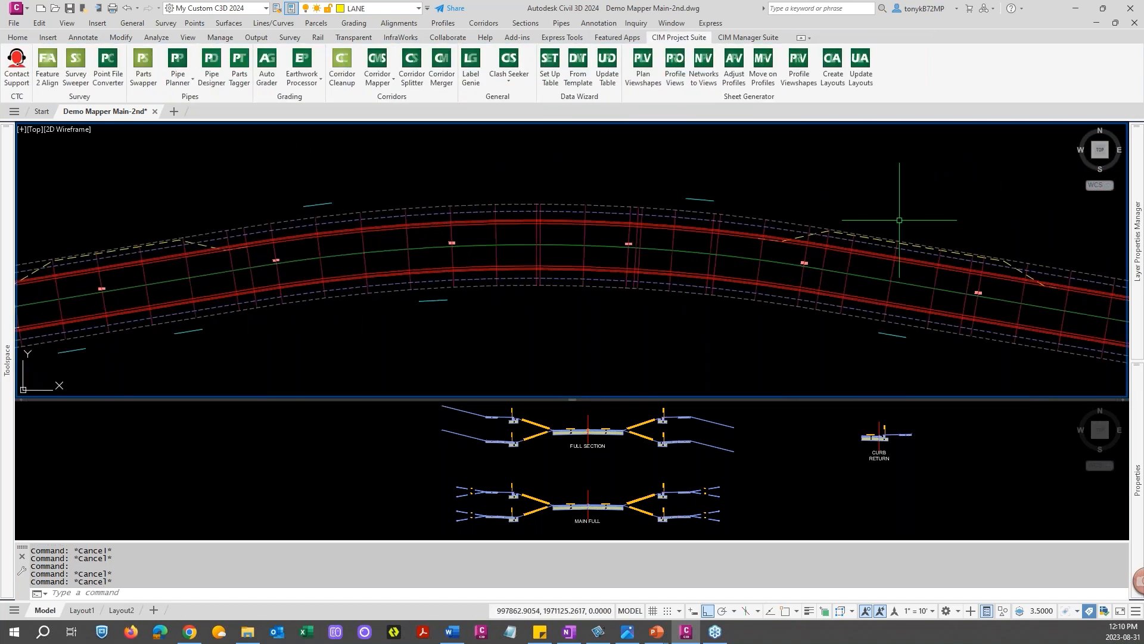
left_click(784, 182)
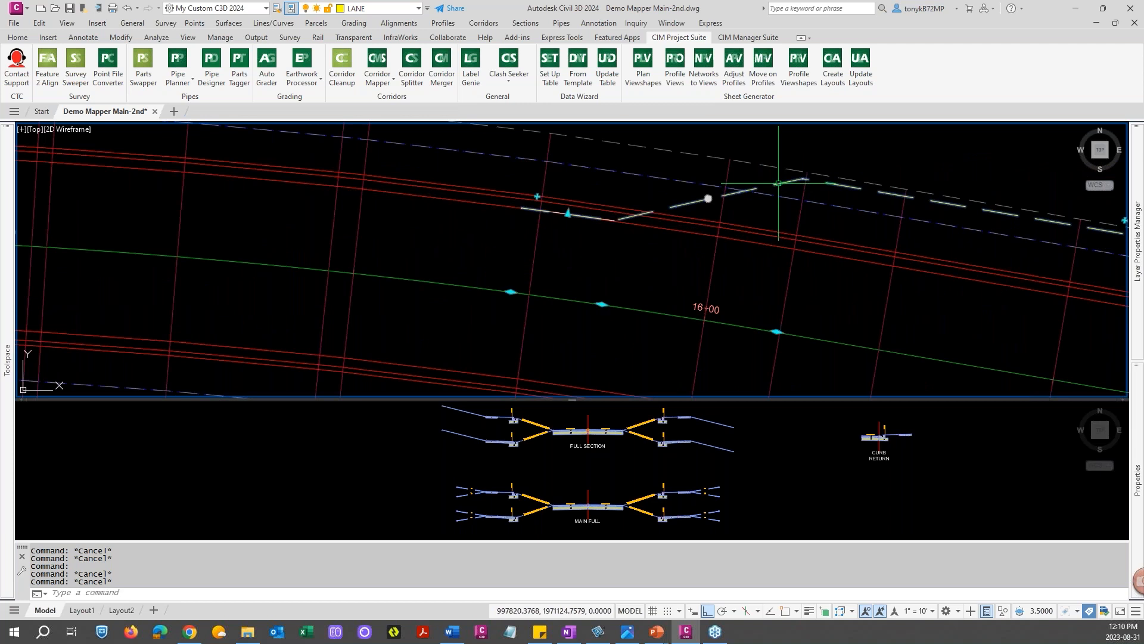
key("Escape")
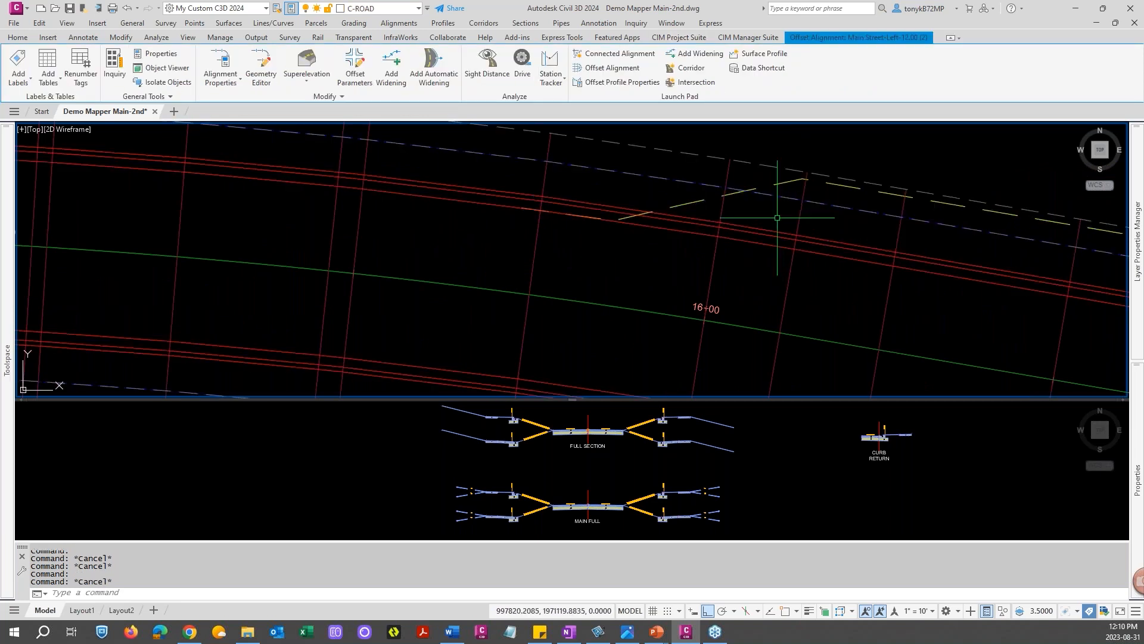
key("Escape")
scroll(765, 222, "down", 8)
middle_click_drag(674, 258, 783, 233)
scroll(714, 251, "down", 3)
key("Escape")
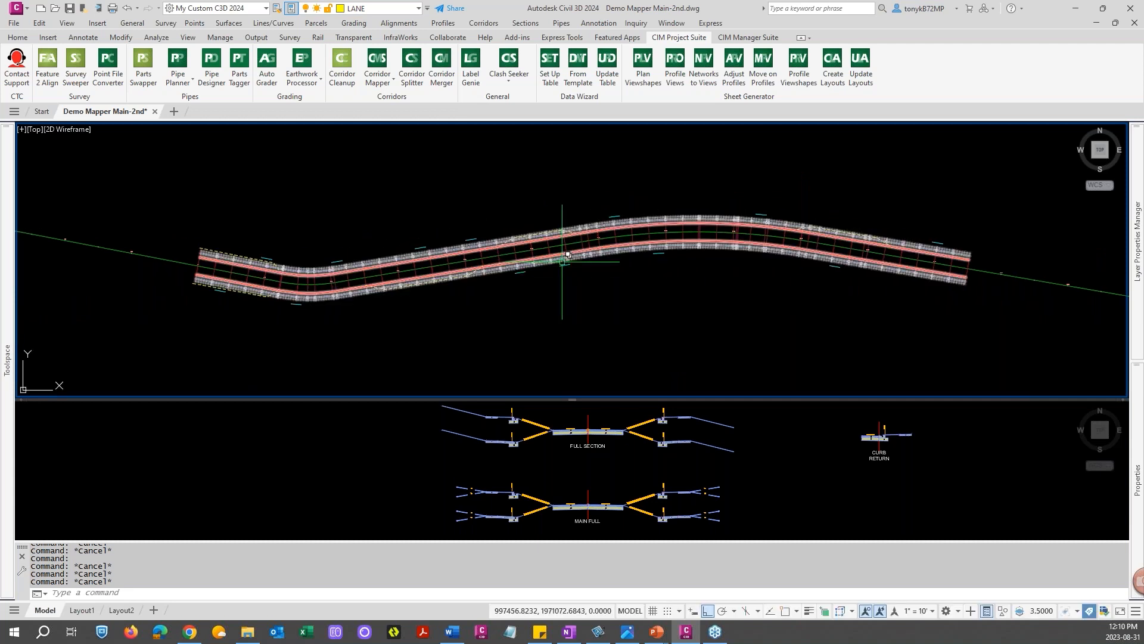
Open Corridor Mapper for the Main corridor and review its Options without changing them
left_click(385, 81)
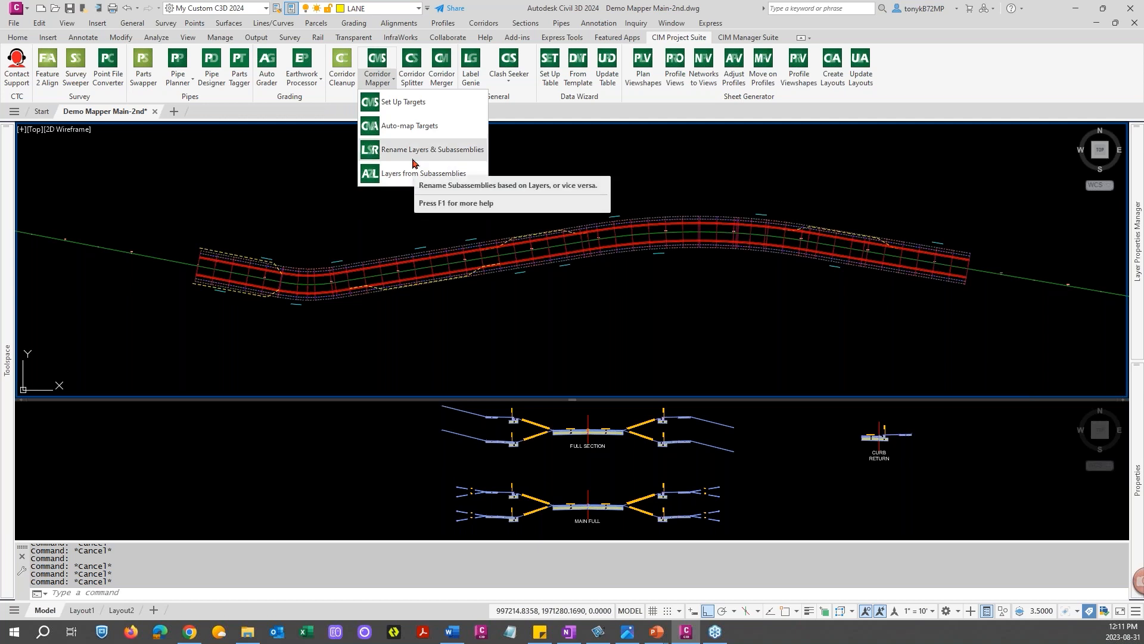
left_click(408, 125)
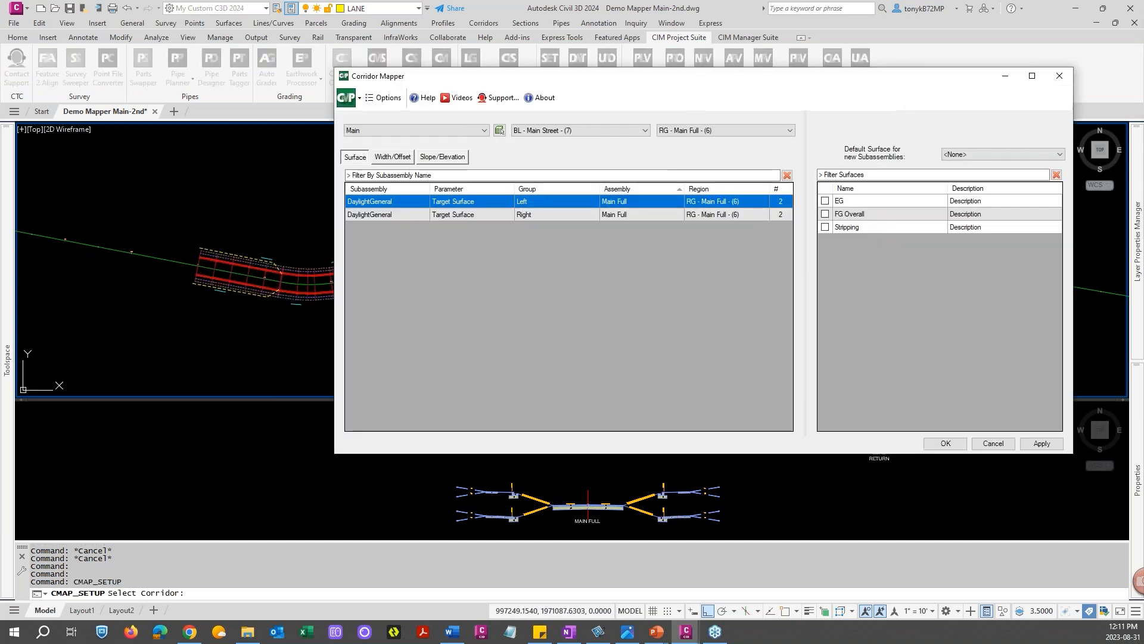
left_click_drag(530, 87, 495, 98)
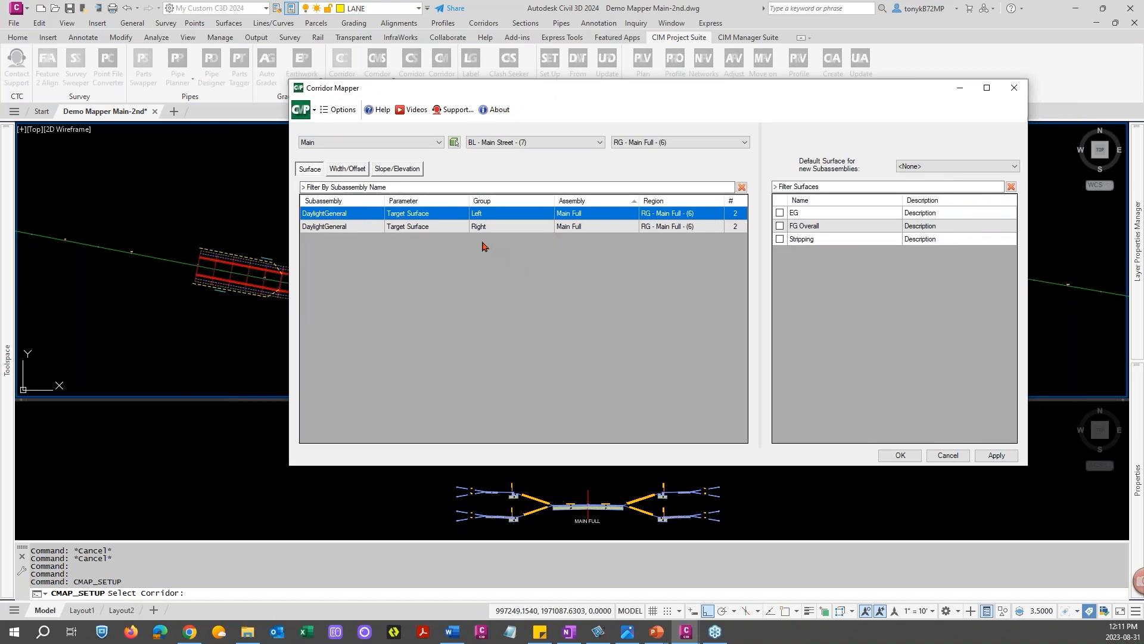
left_click_drag(547, 94, 526, 111)
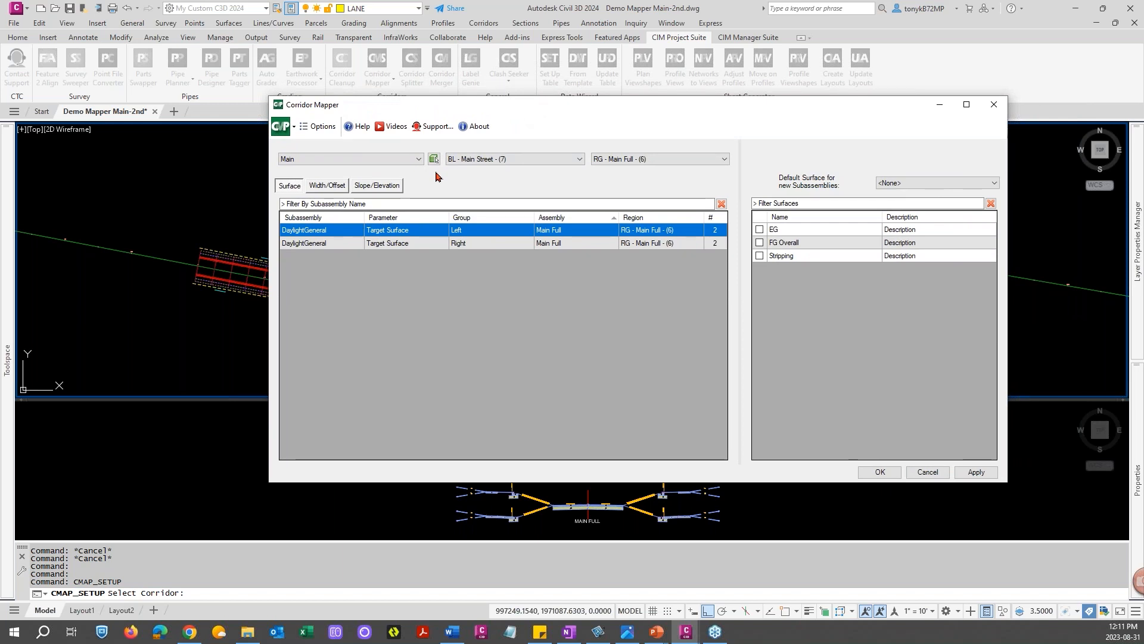
left_click(316, 126)
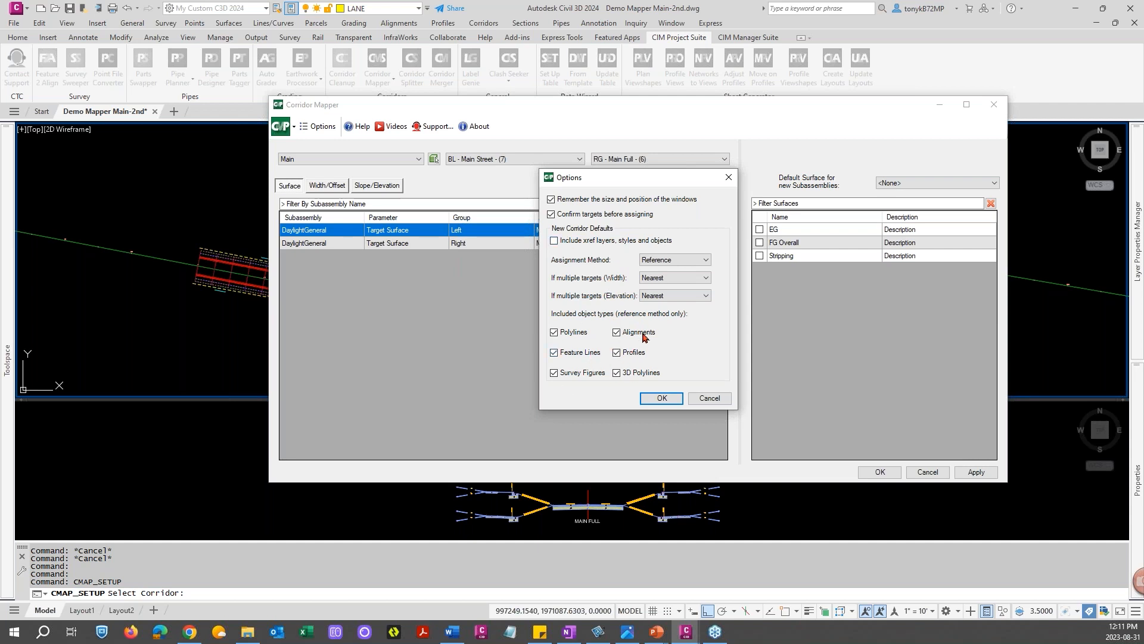
left_click(709, 398)
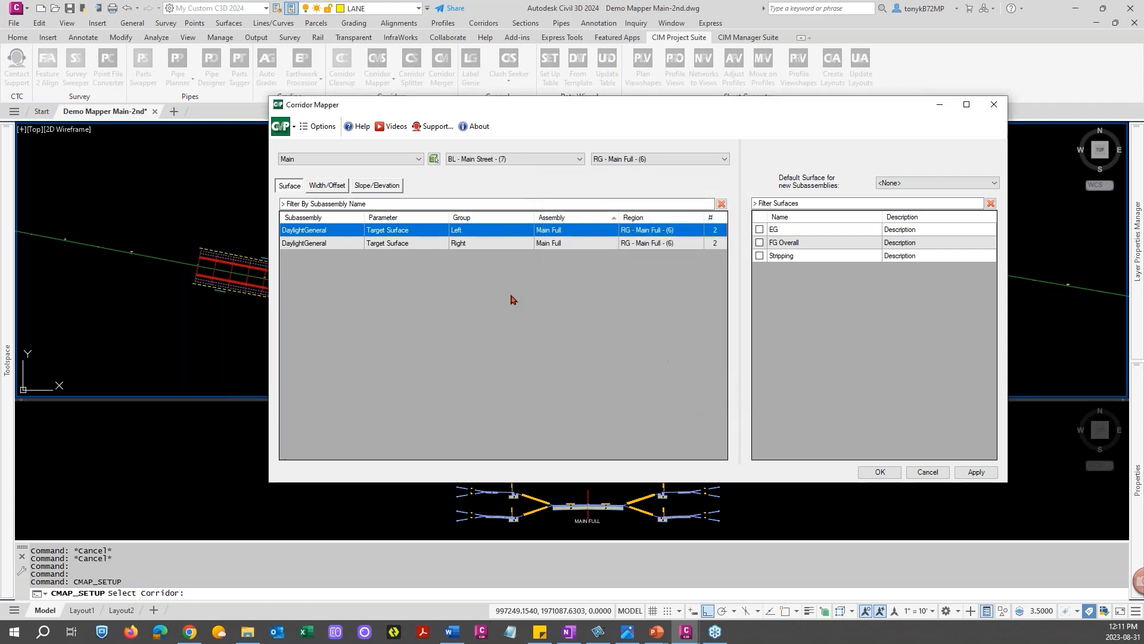
Show the Width/Offset targets with No Baseline Filter and widen the Subassembly column to fit the names
left_click(339, 186)
left_click(530, 159)
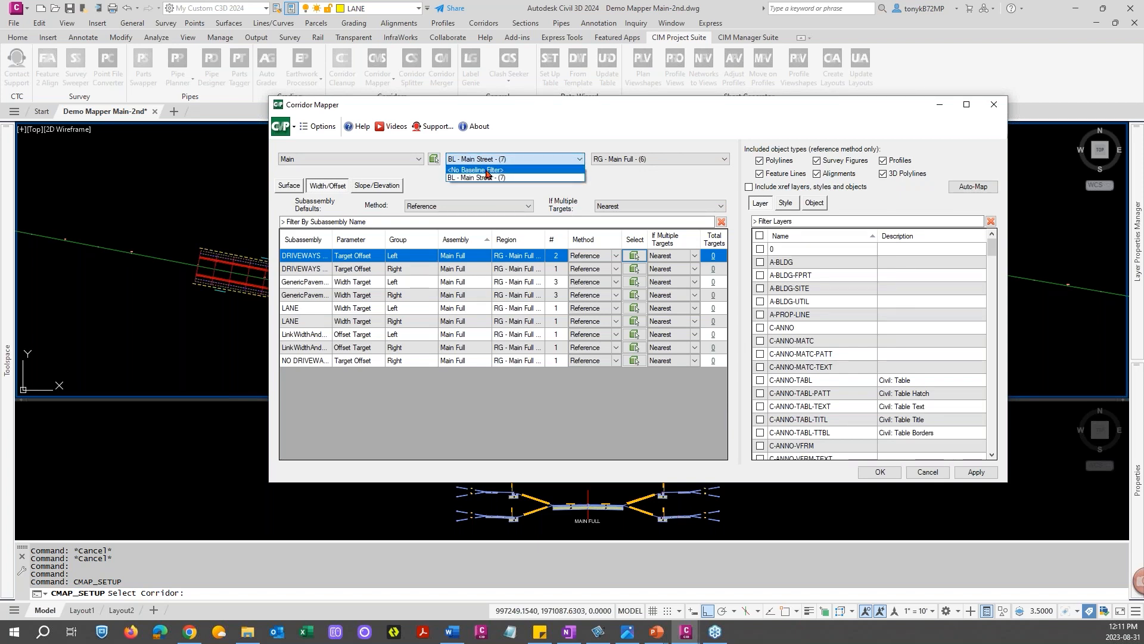
left_click(487, 170)
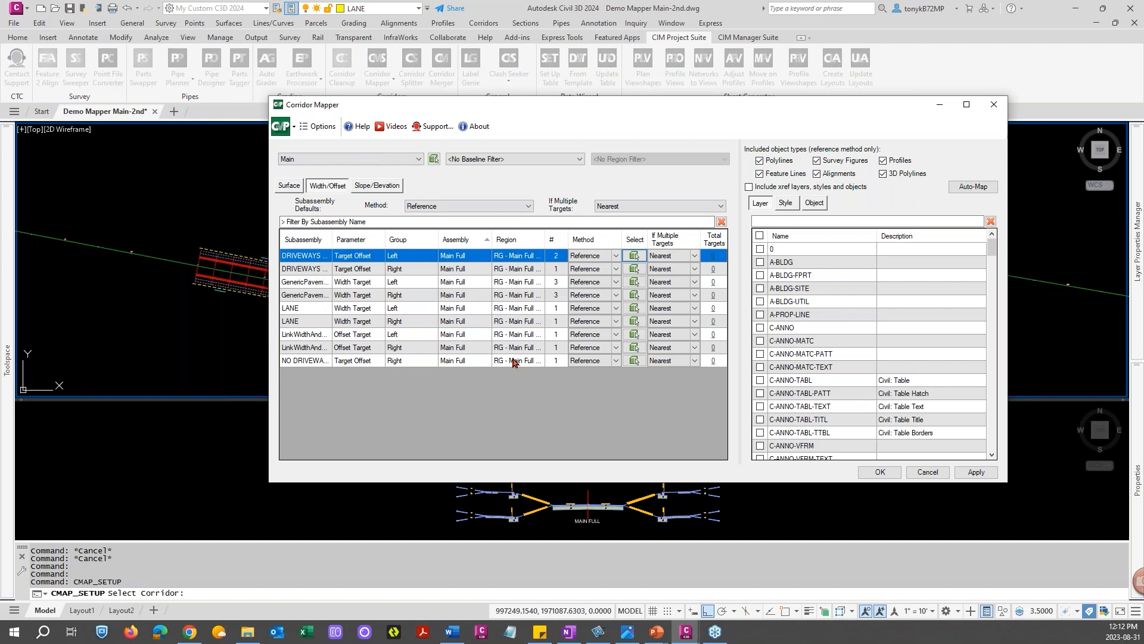
left_click(543, 162)
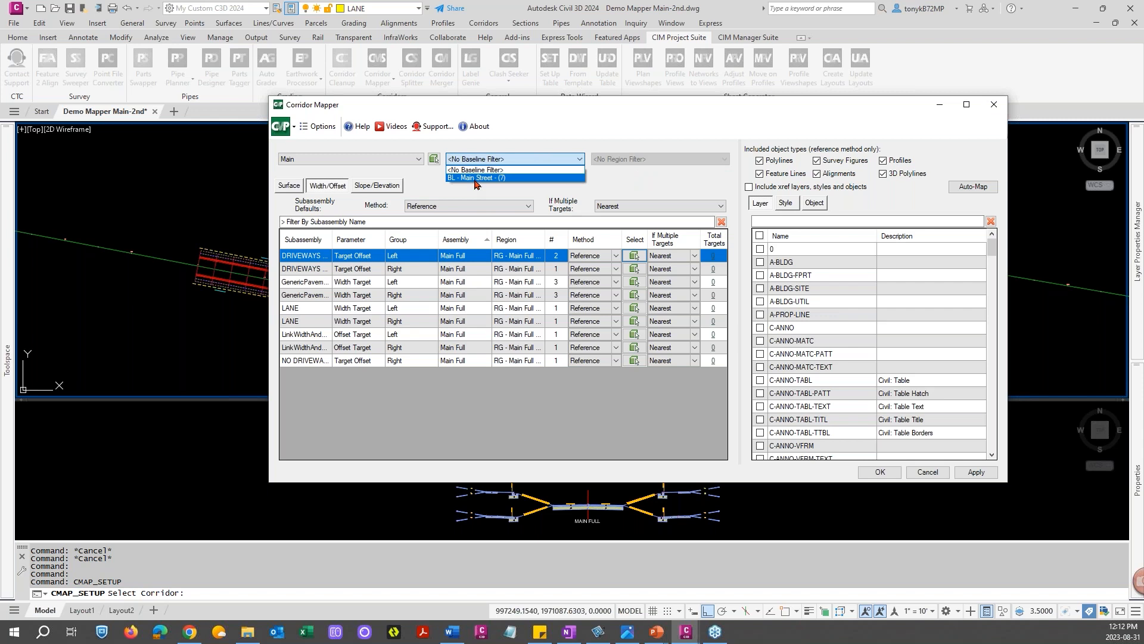
left_click(517, 192)
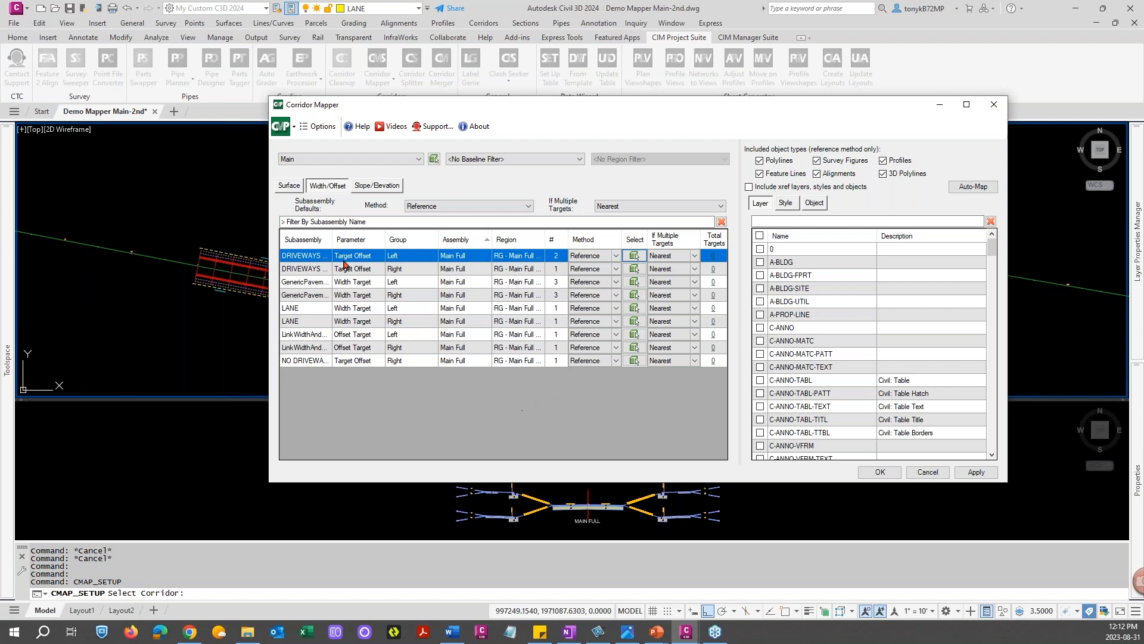
double_click(332, 239)
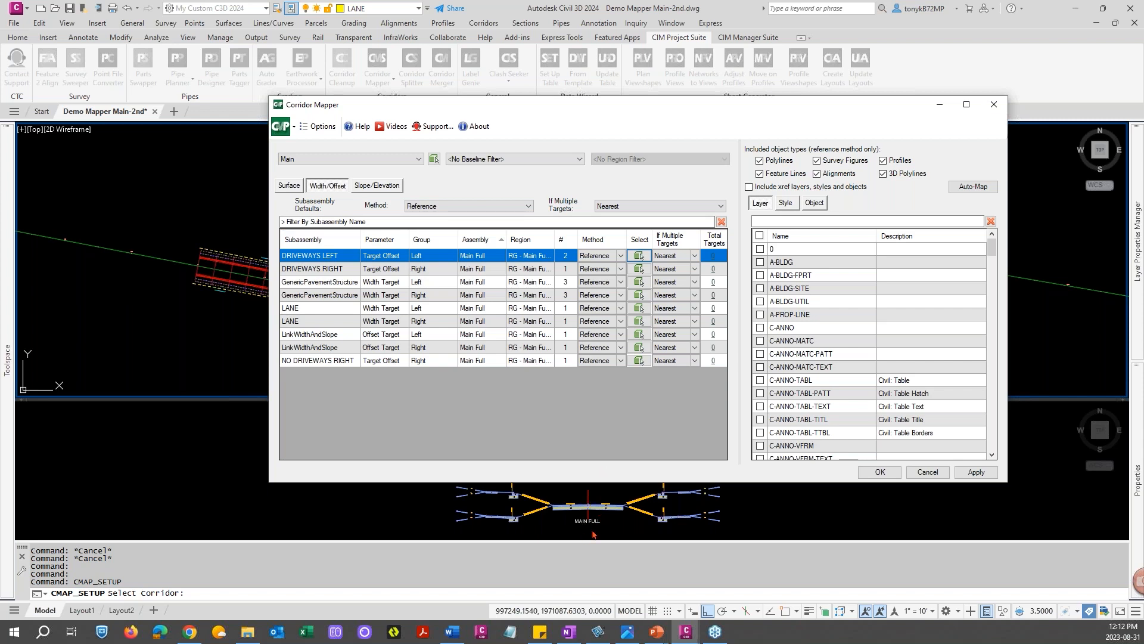
left_click(597, 514)
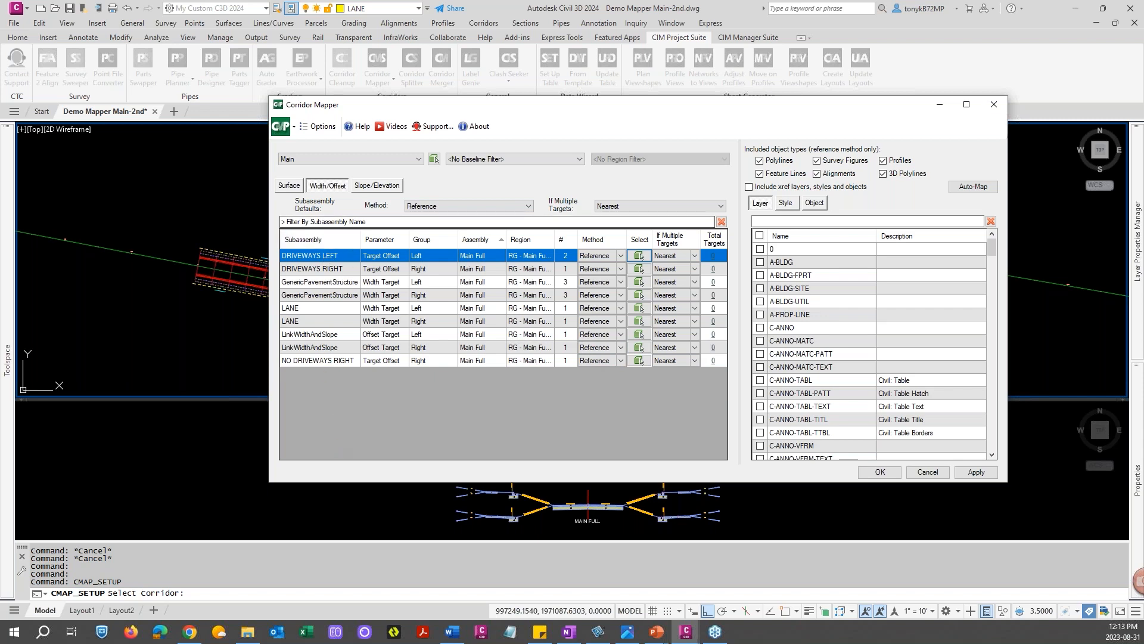
Filter the subassemblies and layers by "driv" and assign the DRIVEWAYS layer to DRIVEWAYS LEFT
left_click(352, 220)
type("driv")
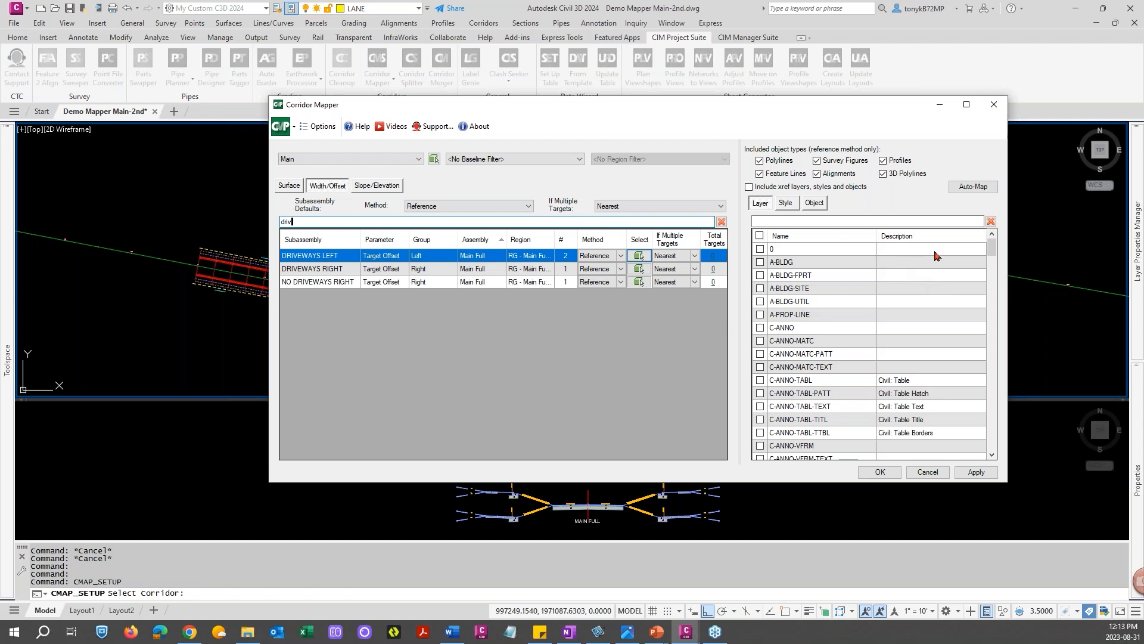
left_click(781, 221)
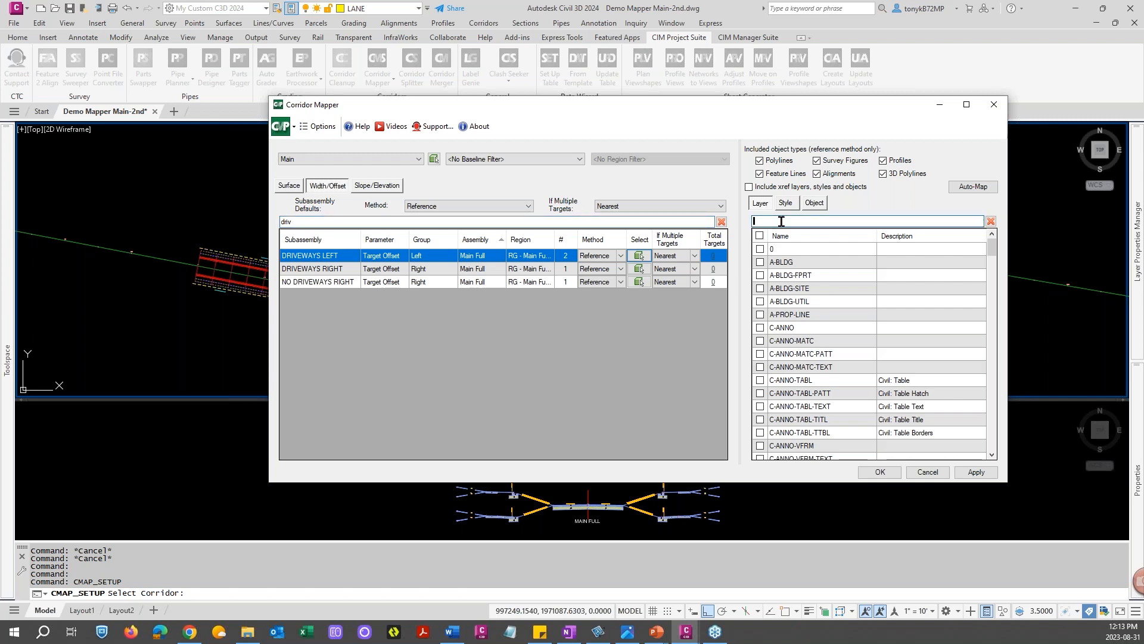
scroll(797, 260, "down", 4)
scroll(797, 261, "up", 4)
type("driv")
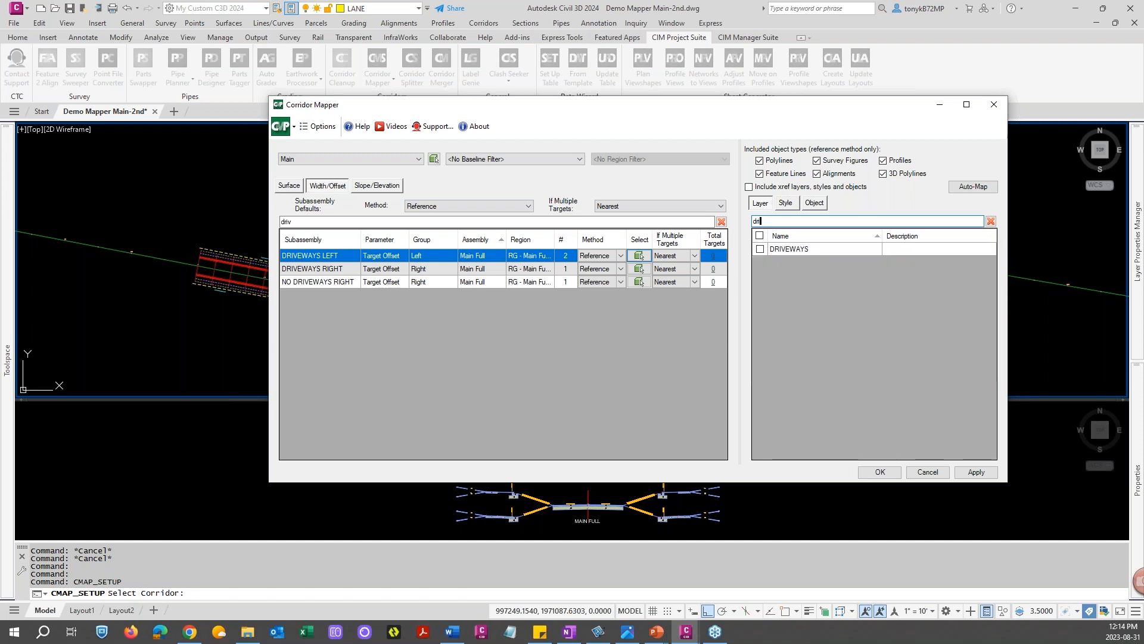
left_click(762, 249)
left_click(759, 250)
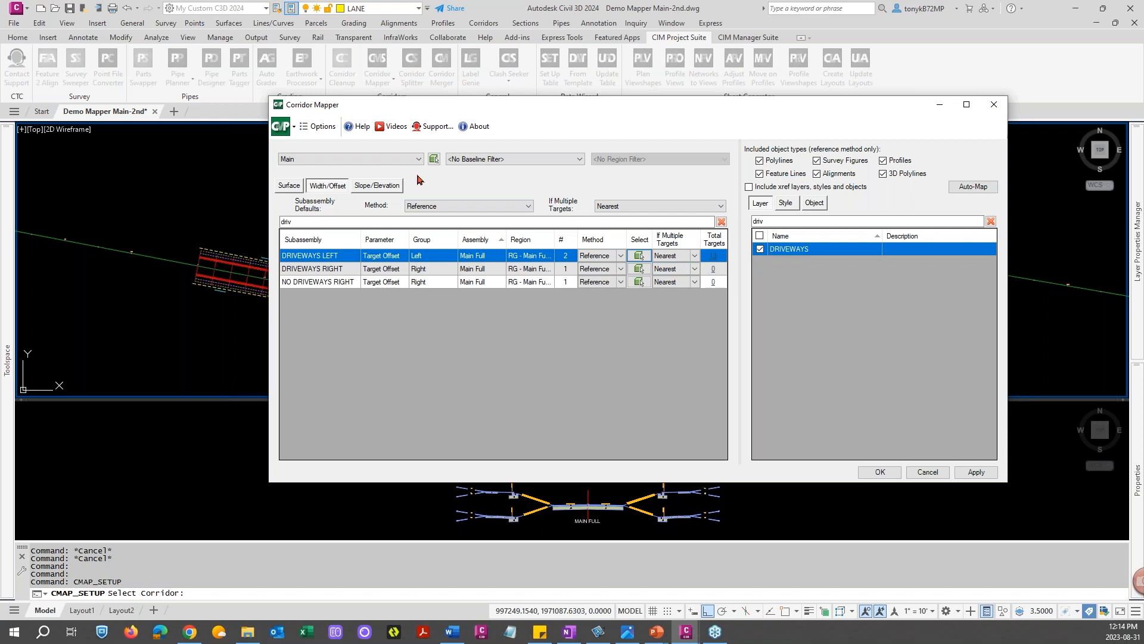
Open the Manage Targets list for DRIVEWAYS LEFT to review its referenced polylines, then cancel it
mouse_move(497, 98)
left_mouse_down()
mouse_move(675, 85)
mouse_move(496, 74)
left_mouse_up()
left_click(665, 227)
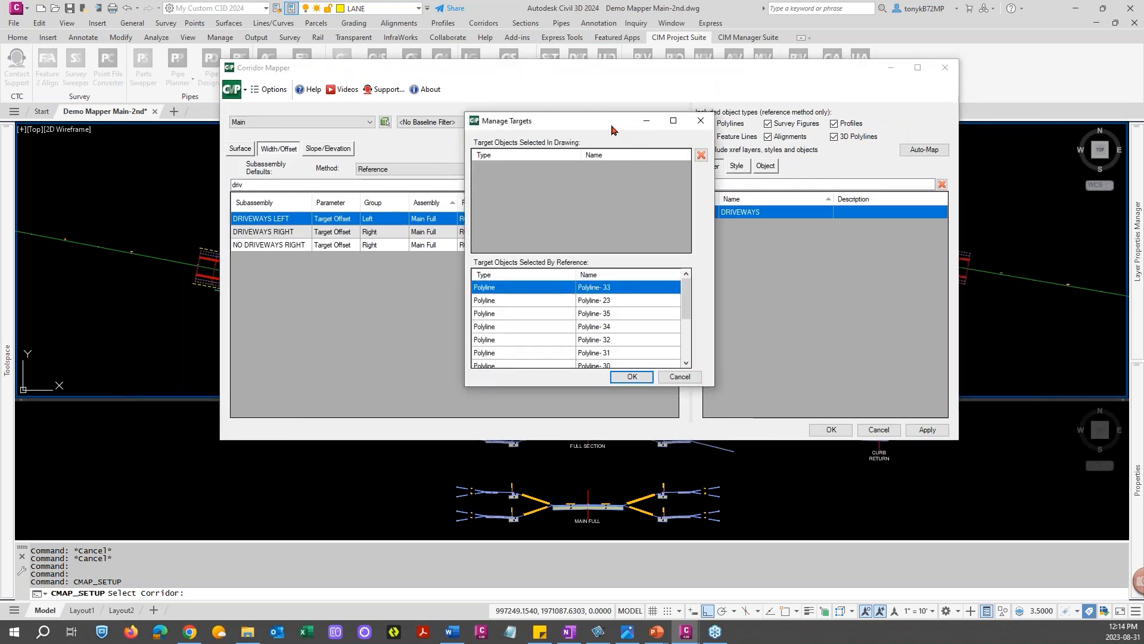
left_click_drag(612, 129, 572, 86)
mouse_move(646, 261)
left_mouse_down()
mouse_move(645, 301)
mouse_move(645, 249)
left_mouse_up()
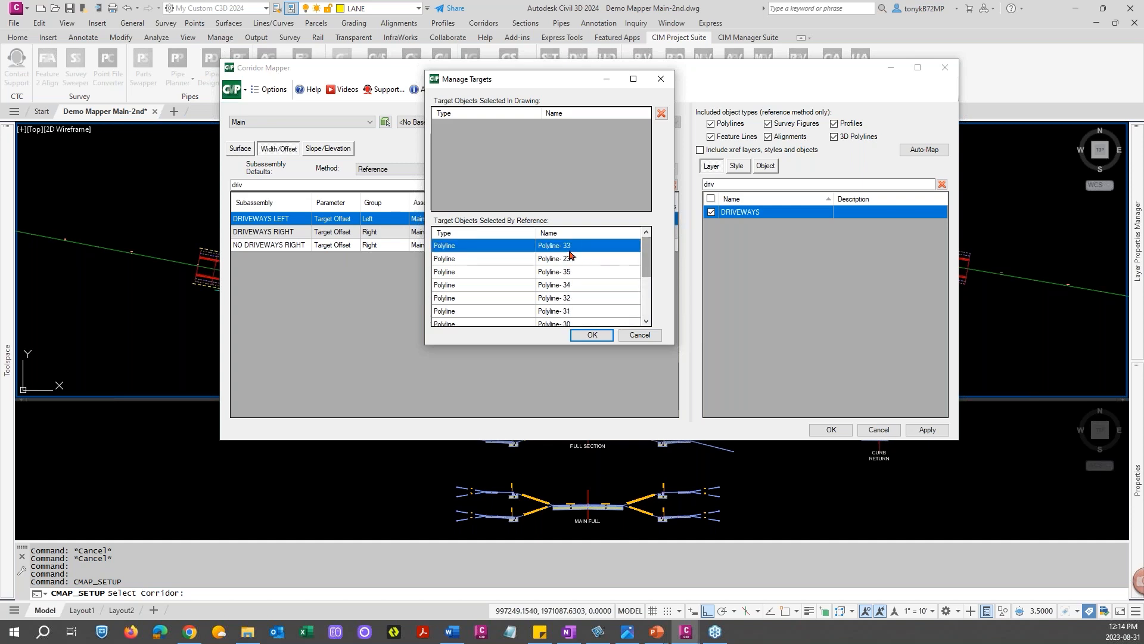
left_click(643, 336)
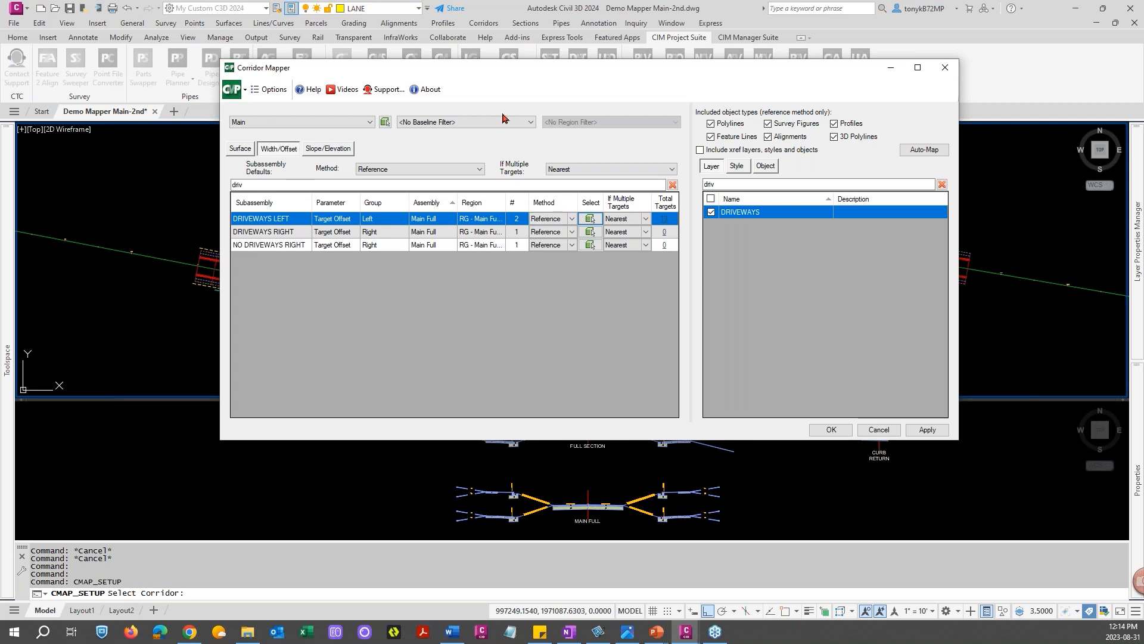
Apply the DRIVEWAYS layer mapping and confirm mapping the width and offset targets
left_click_drag(508, 71, 418, 92)
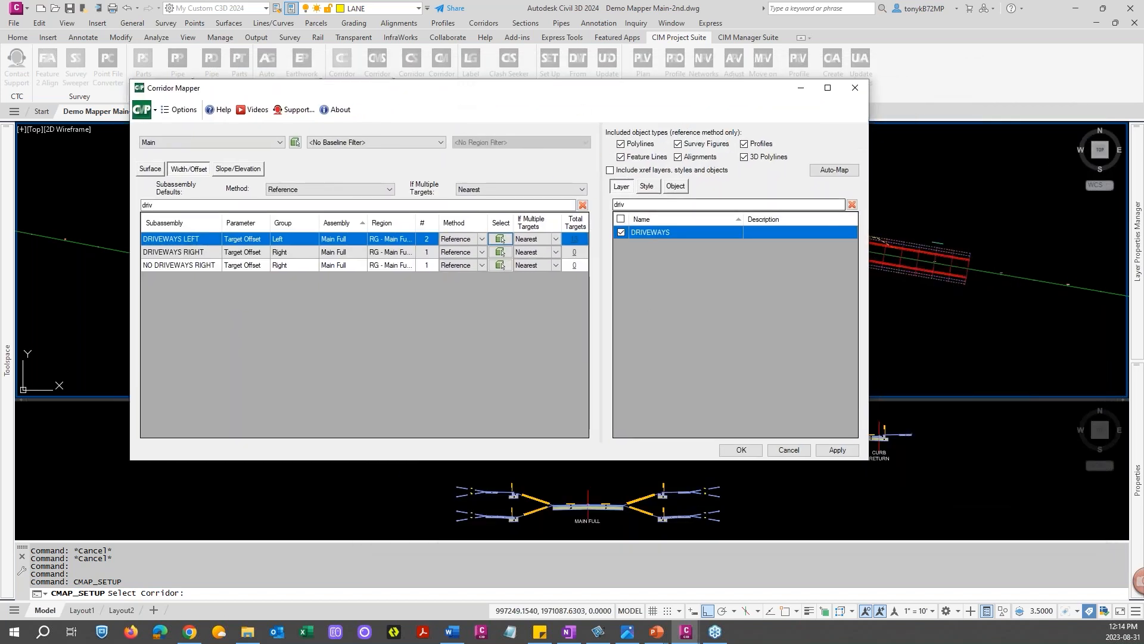
mouse_move(575, 93)
left_mouse_down()
mouse_move(768, 128)
mouse_move(802, 102)
mouse_move(810, 72)
mouse_move(518, 62)
mouse_move(443, 19)
left_mouse_up()
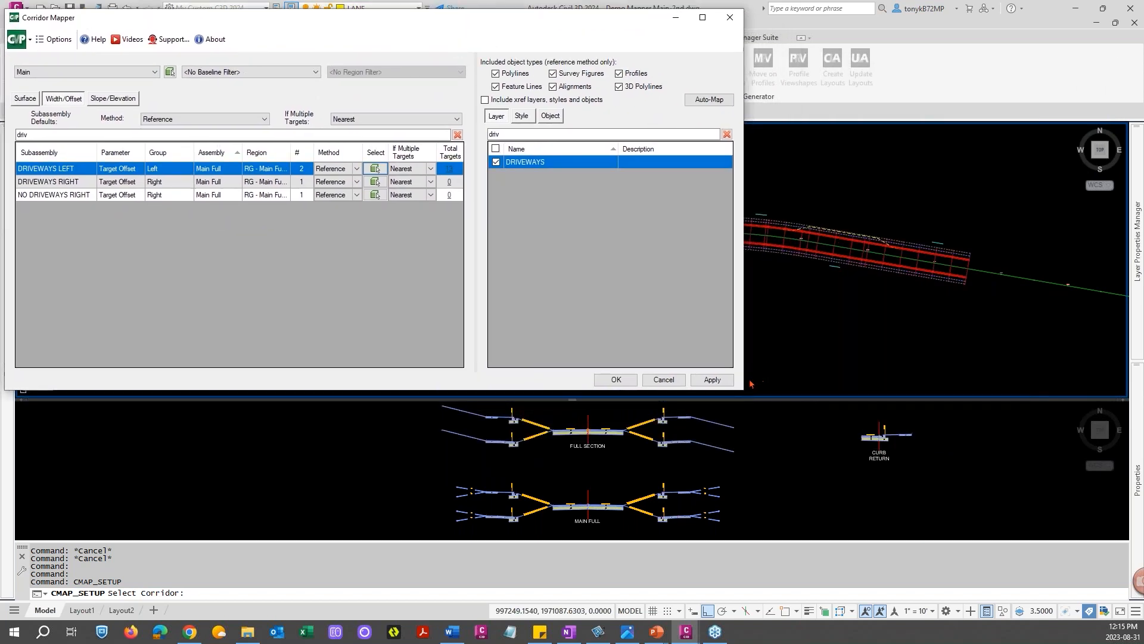
left_click_drag(744, 390, 492, 222)
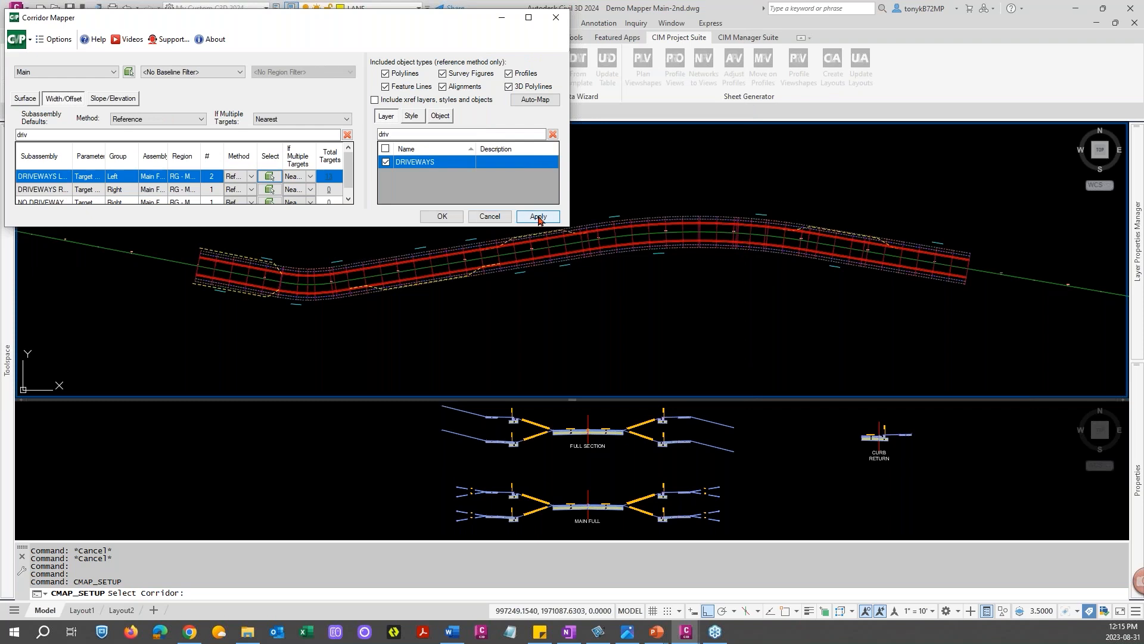
left_click(538, 217)
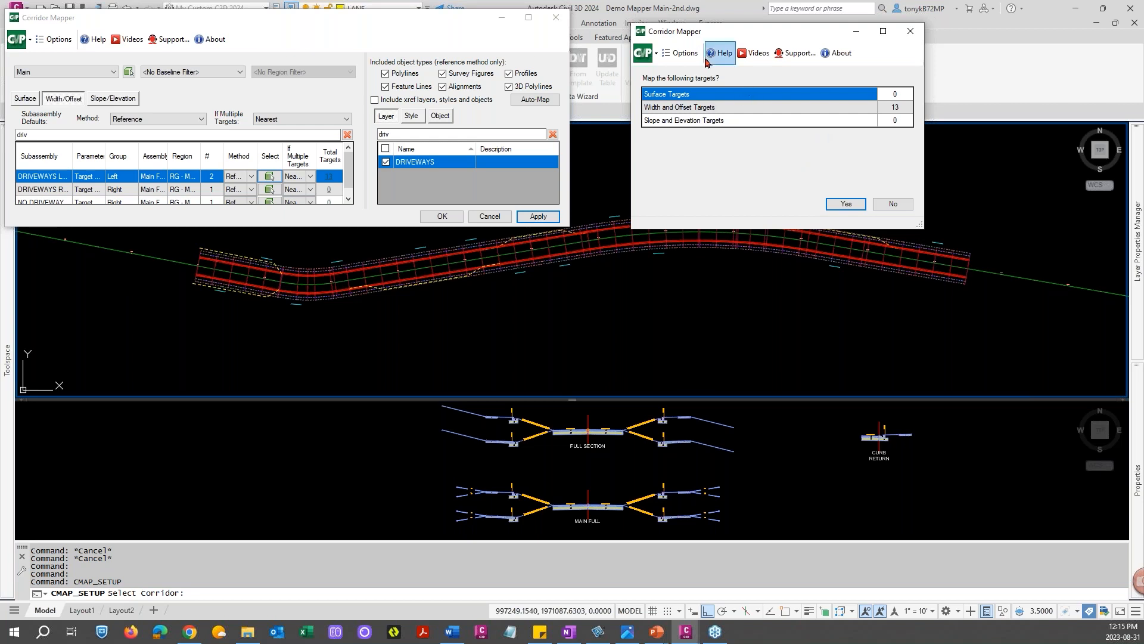
left_click(679, 53)
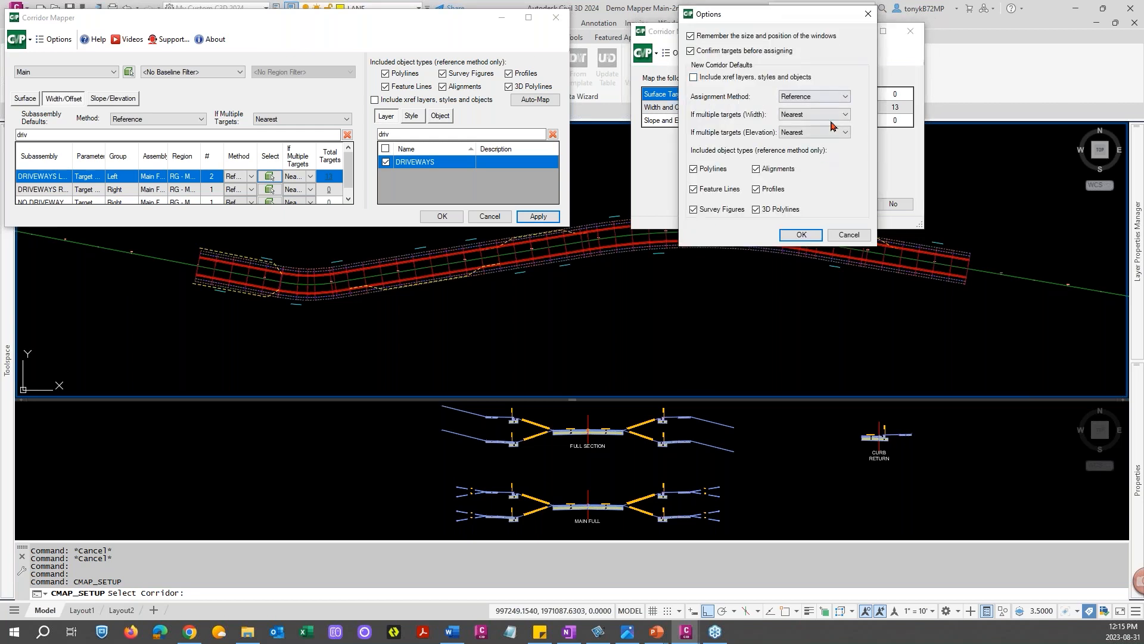
left_click(849, 234)
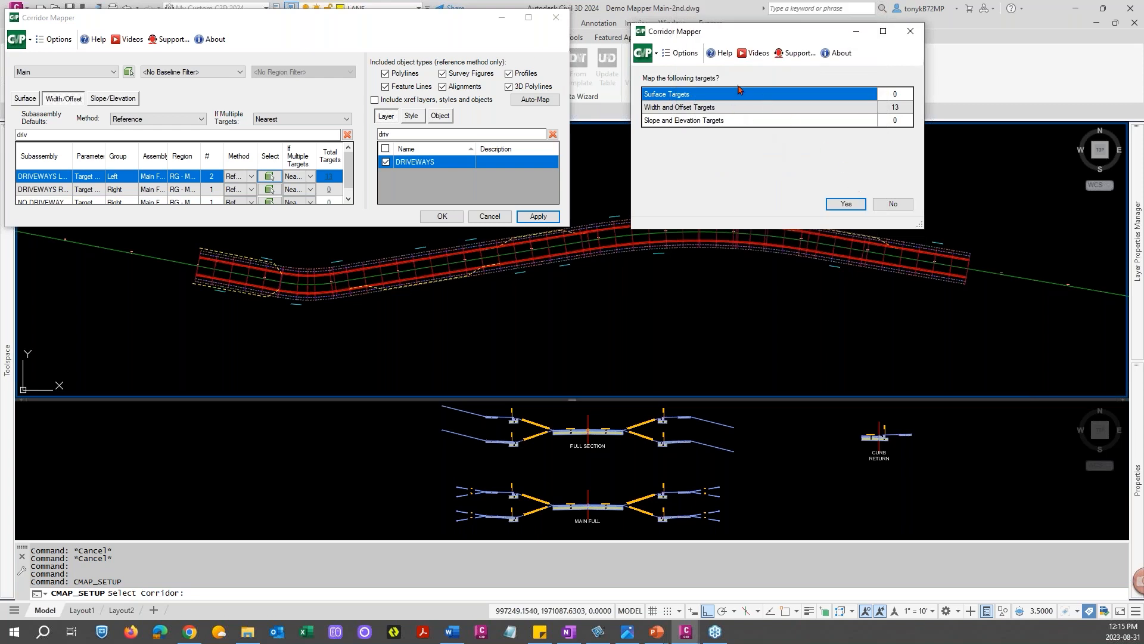
left_click(833, 60)
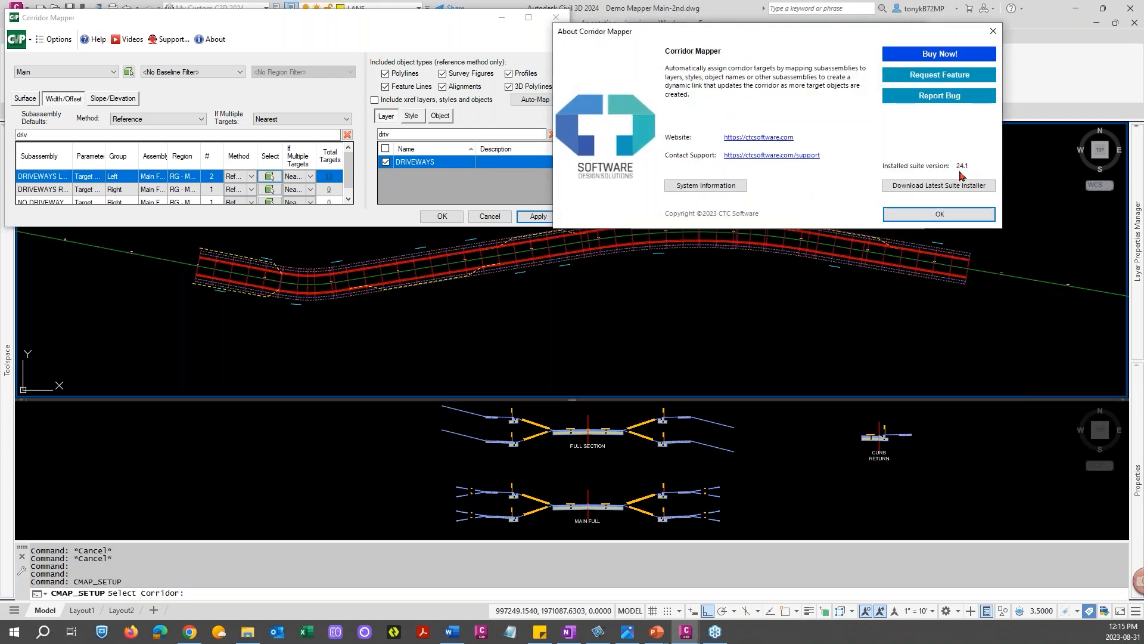
left_click(940, 214)
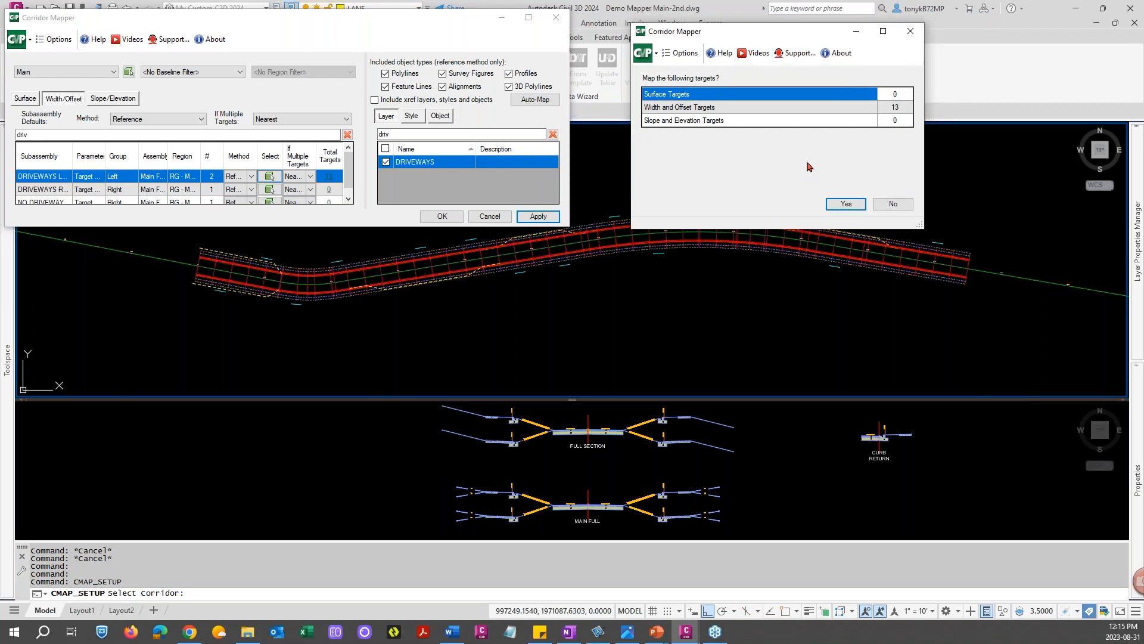
left_click(841, 203)
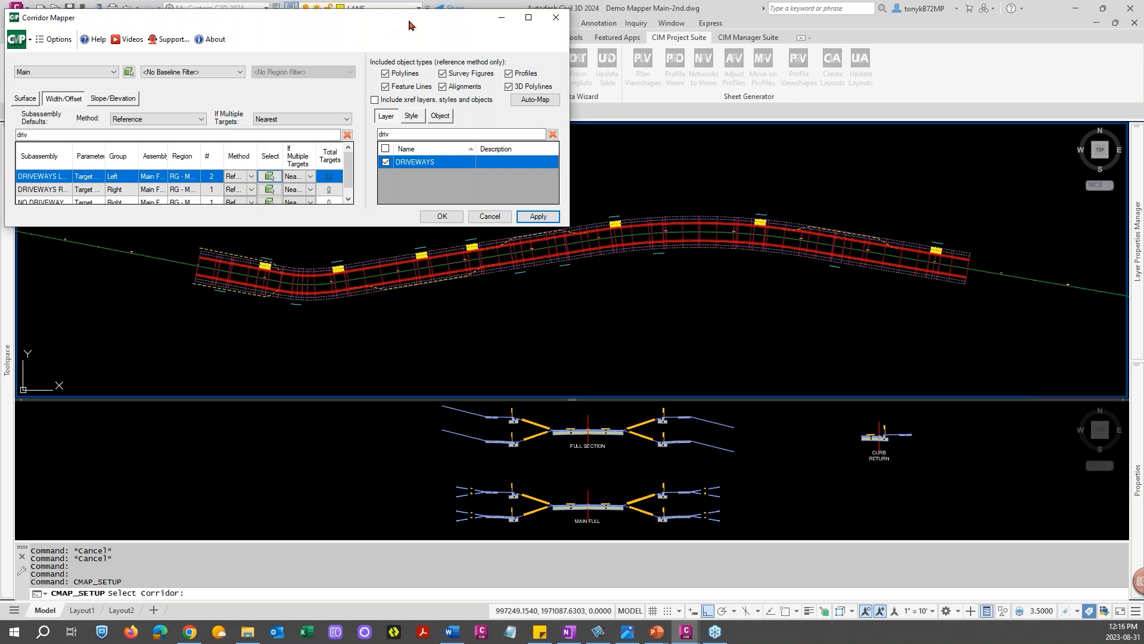
Select DRIVEWAYS RIGHT, clear the layer filter and set its target method to Mirror
left_click_drag(409, 25, 494, 28)
left_click_drag(738, 319, 747, 336)
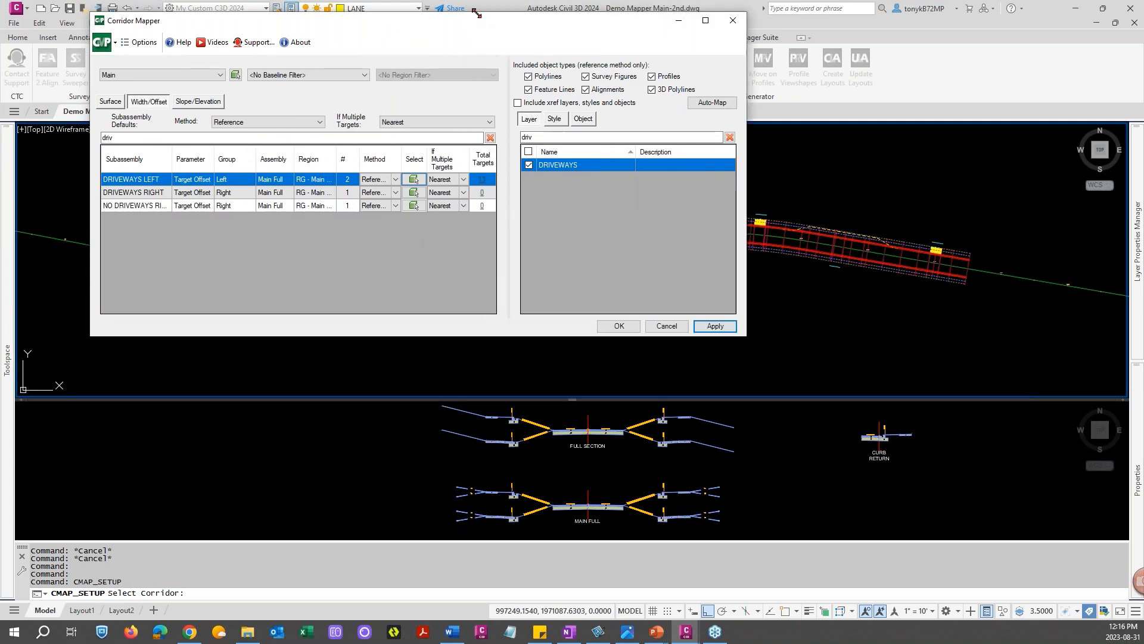
left_click(160, 193)
left_click_drag(463, 24, 651, 60)
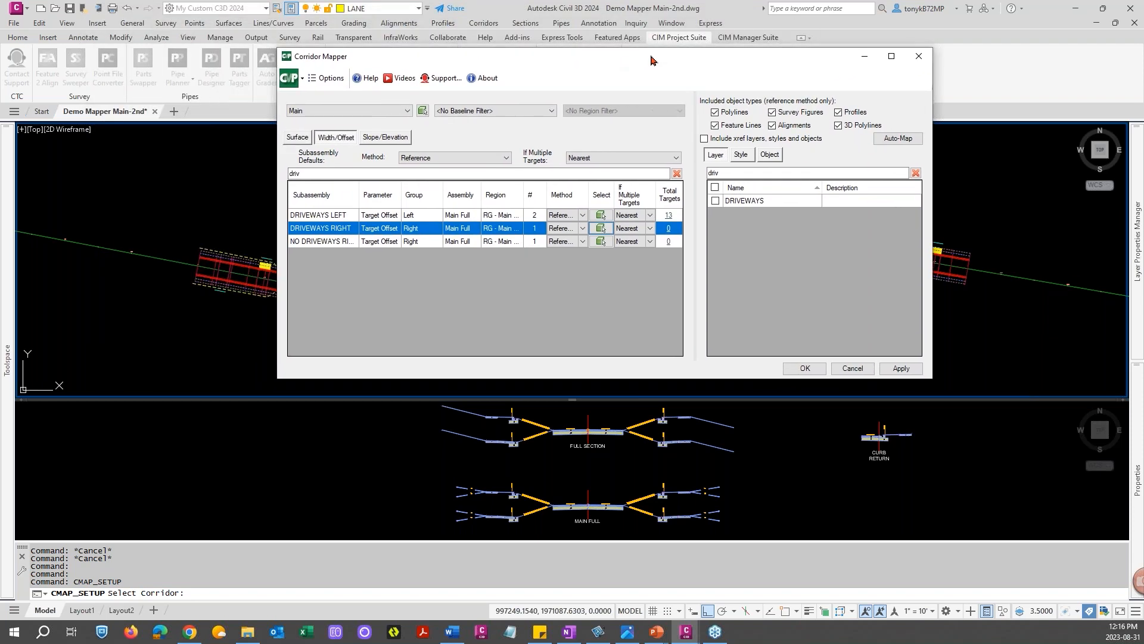
left_click(716, 202)
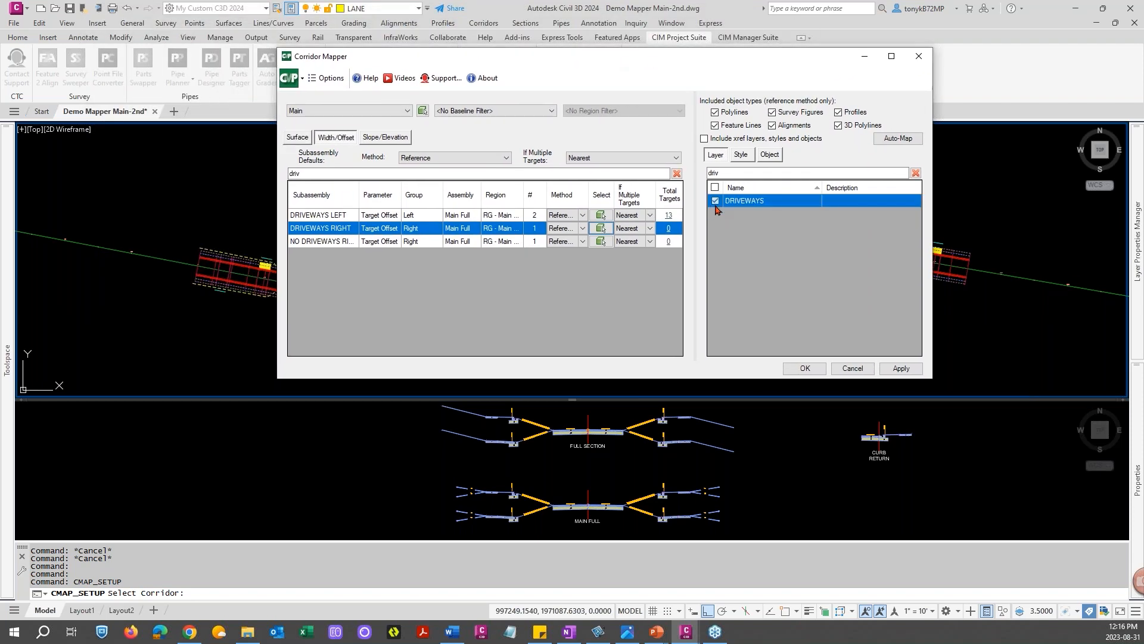
left_click(715, 201)
left_click(583, 229)
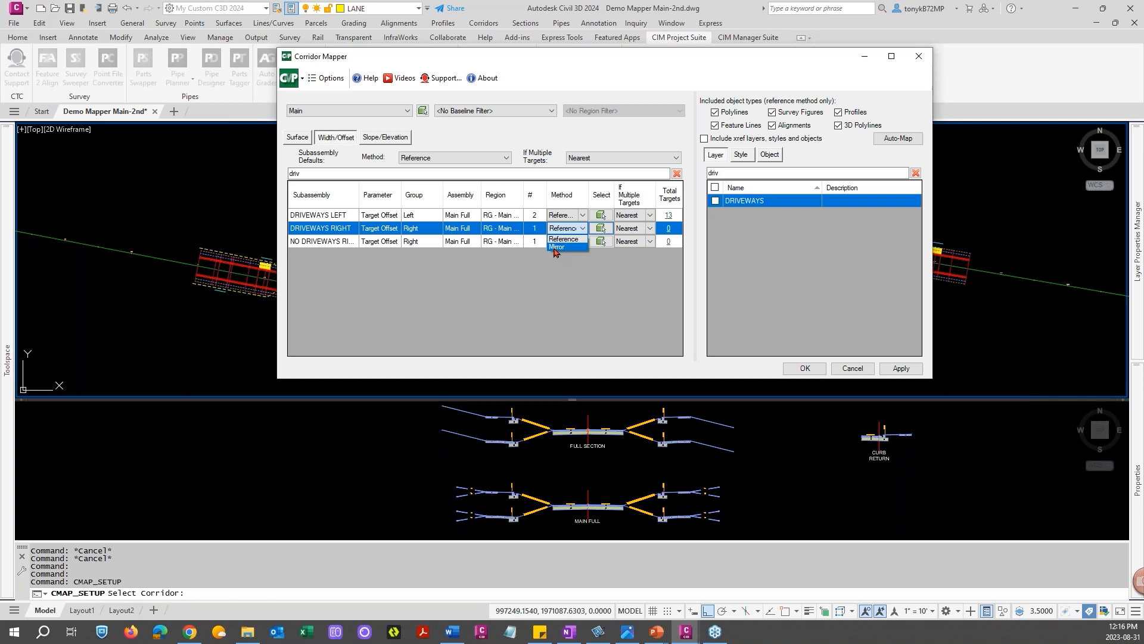
left_click(723, 175)
left_click_drag(722, 173, 693, 173)
left_click(915, 174)
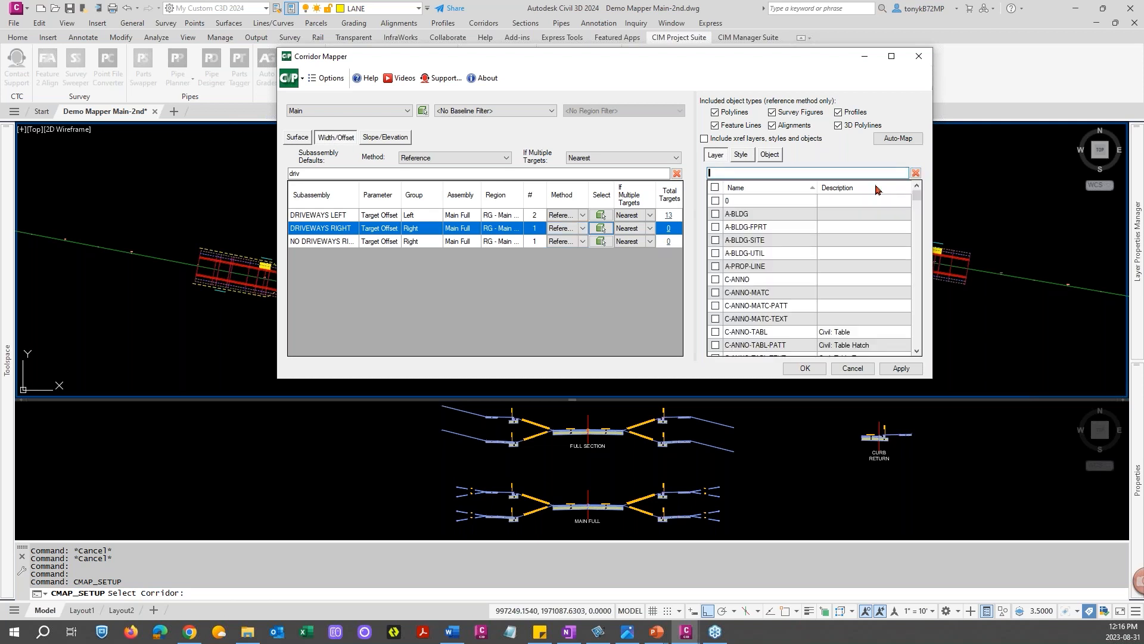
left_click(583, 228)
left_click(565, 247)
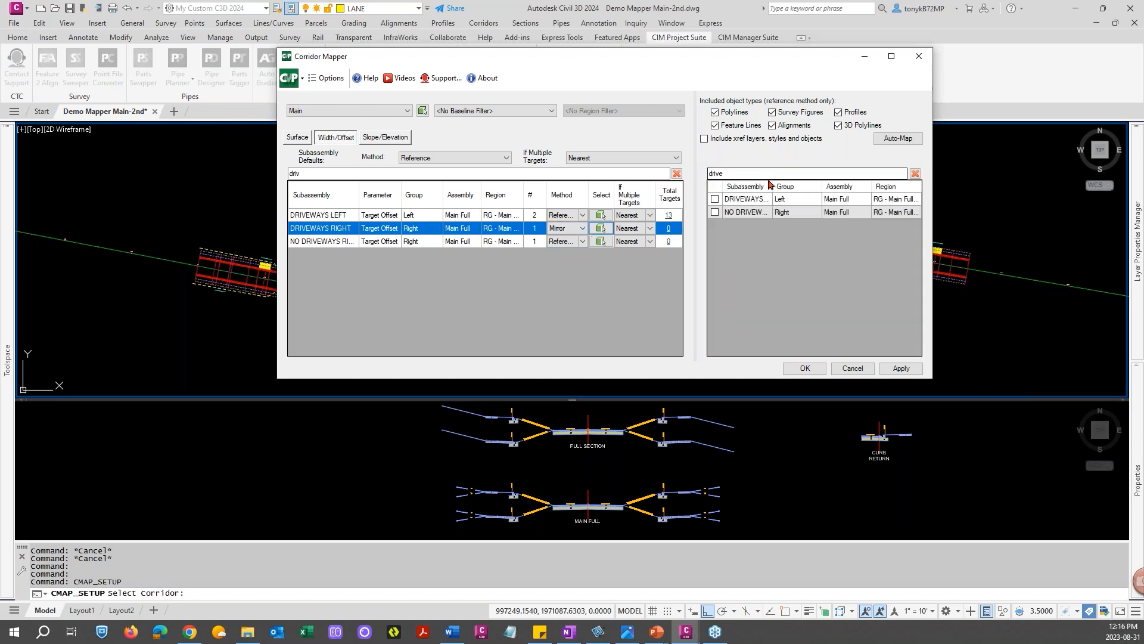
Pick DRIVEWAYS LEFT as the mirror source for DRIVEWAYS RIGHT, then apply and confirm the target mapping
left_click_drag(774, 187, 802, 187)
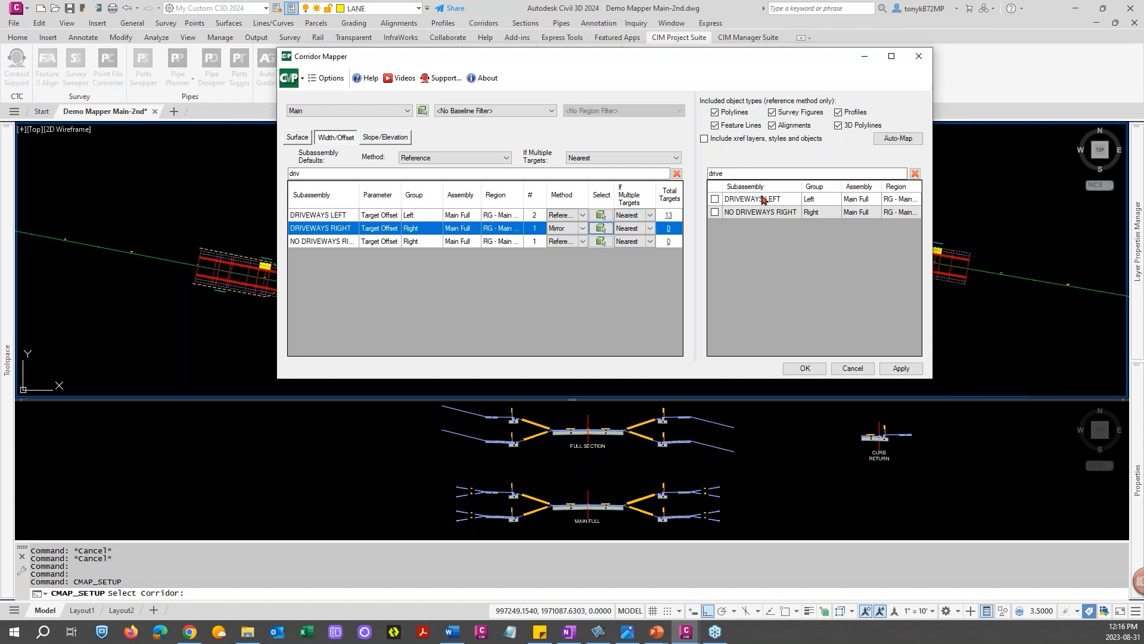
left_click(715, 199)
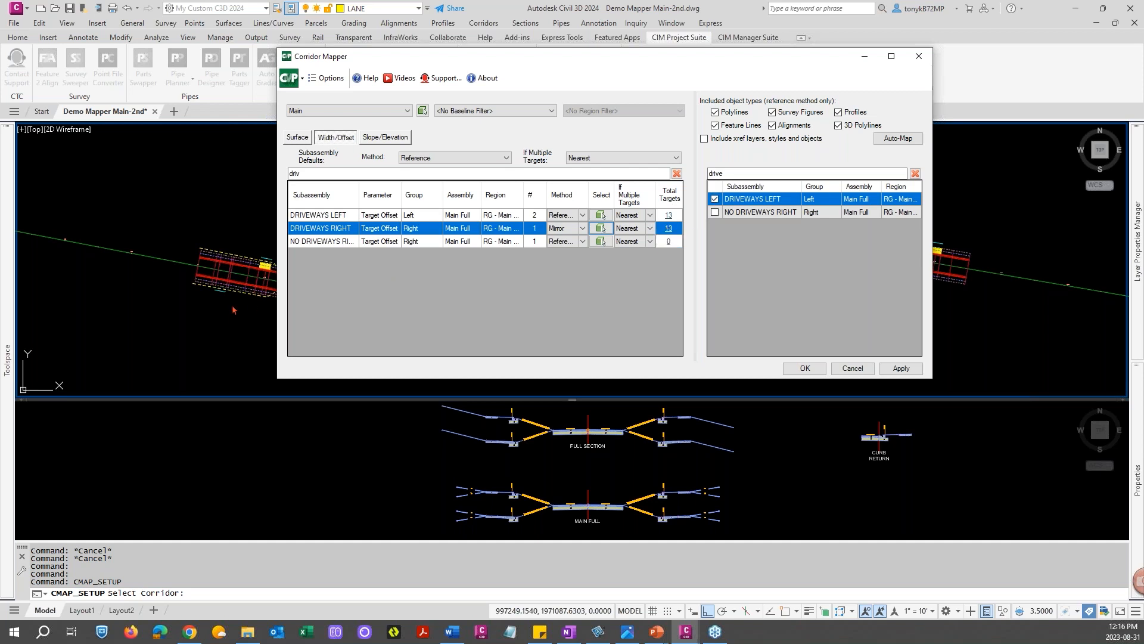
left_click_drag(633, 62, 692, 26)
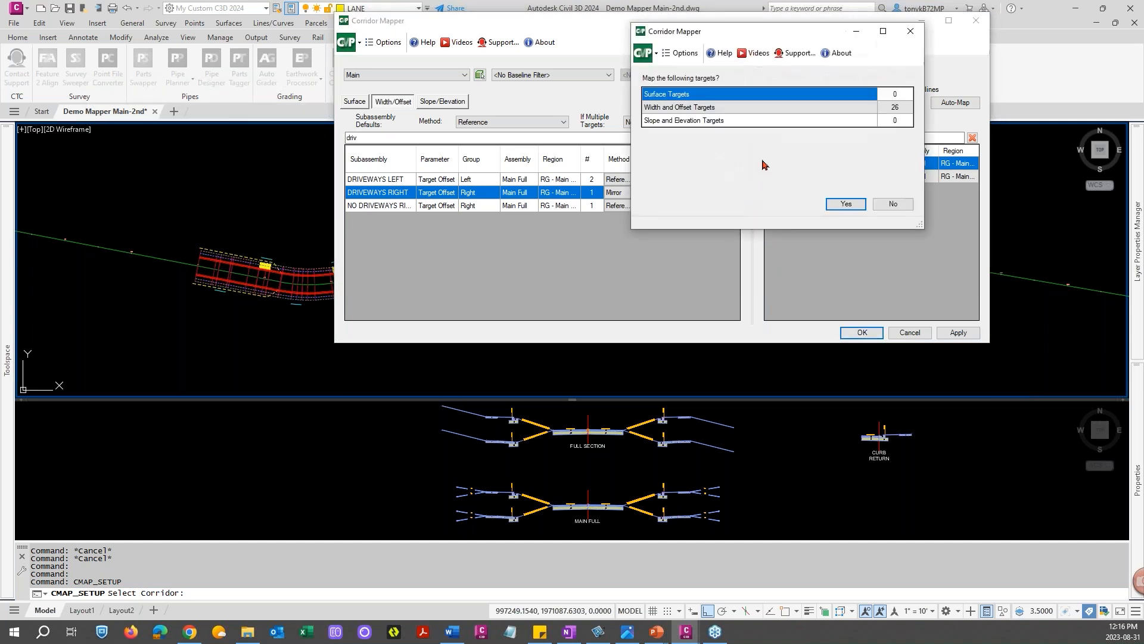
left_click(847, 204)
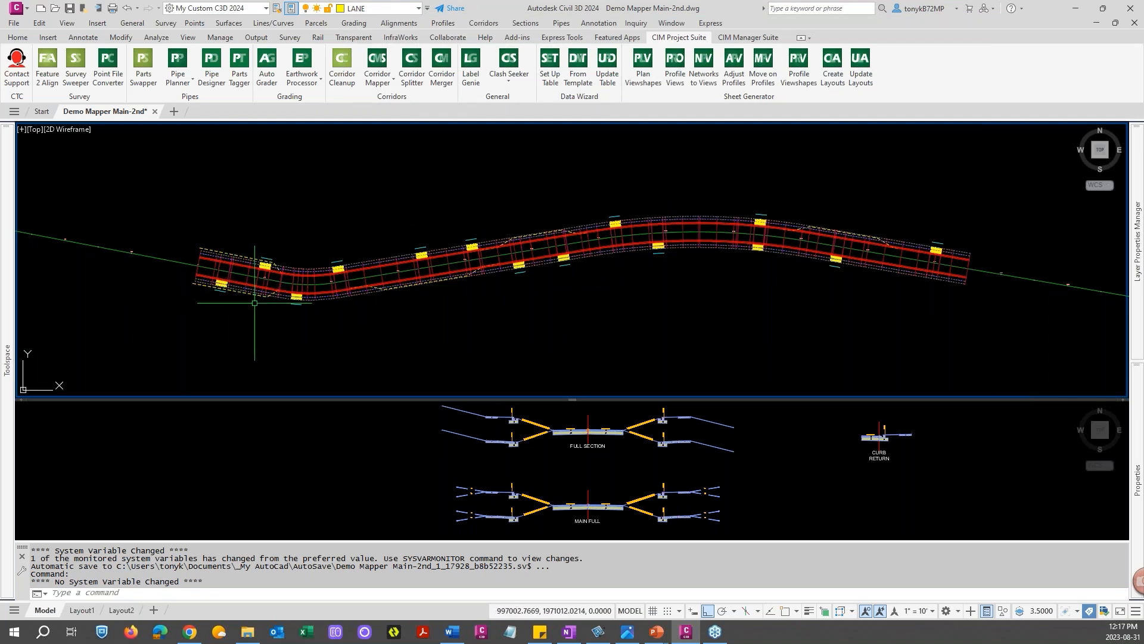
Mirror the first driveway target line near the corridor's western end across the road to the opposite side, keeping the source line
scroll(262, 302, "up", 2)
scroll(275, 299, "up", 2)
scroll(273, 296, "down", 2)
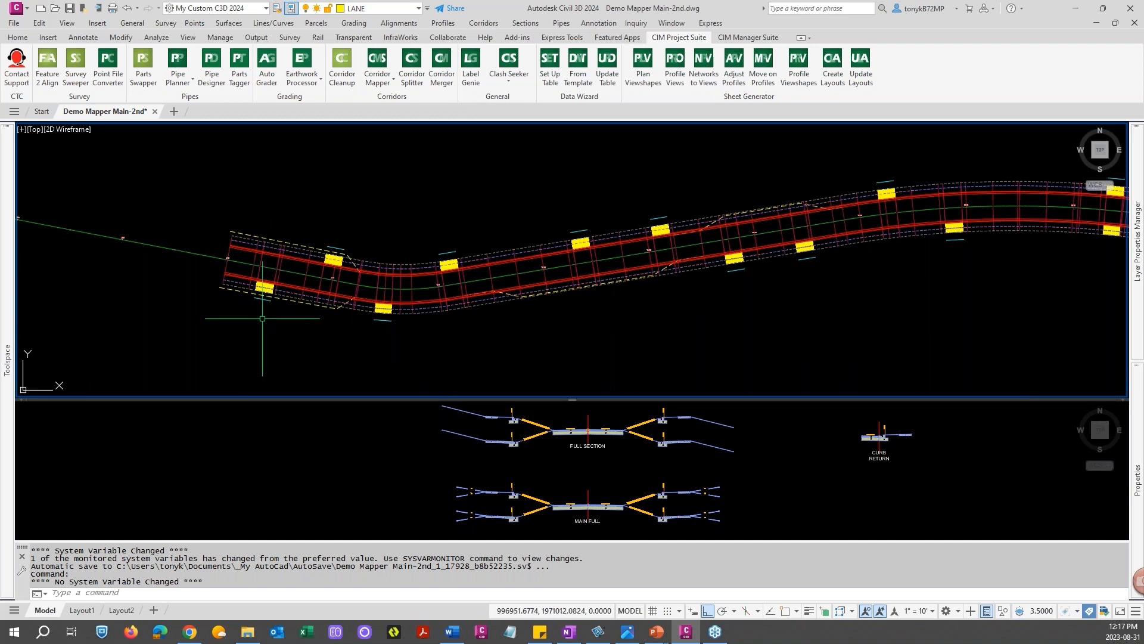
scroll(259, 305, "up", 2)
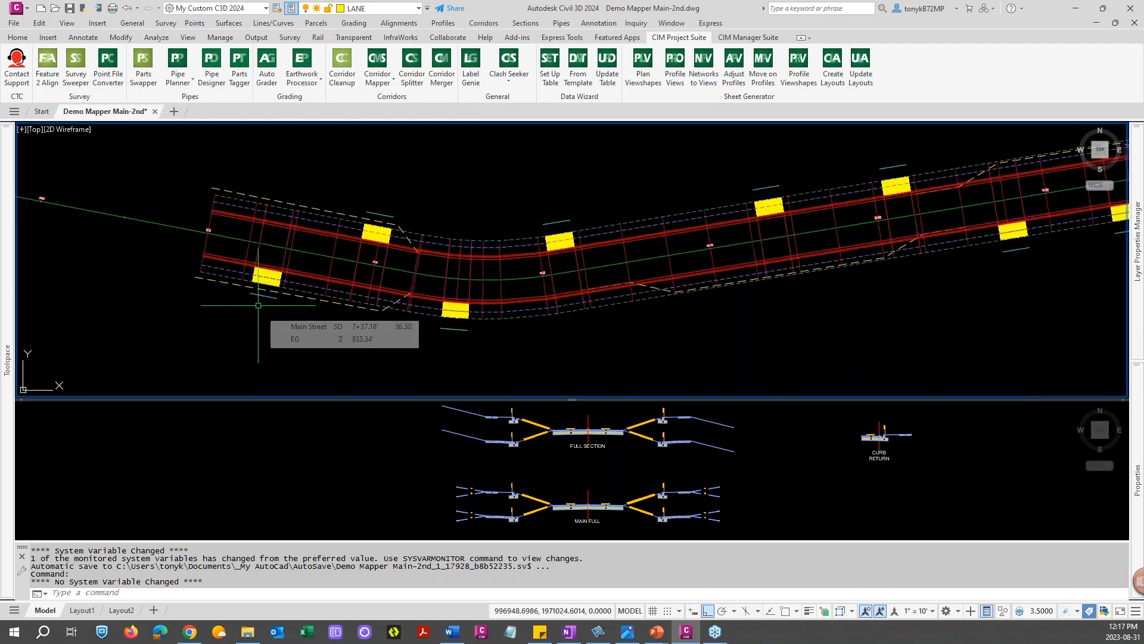
type("mi")
key("Return")
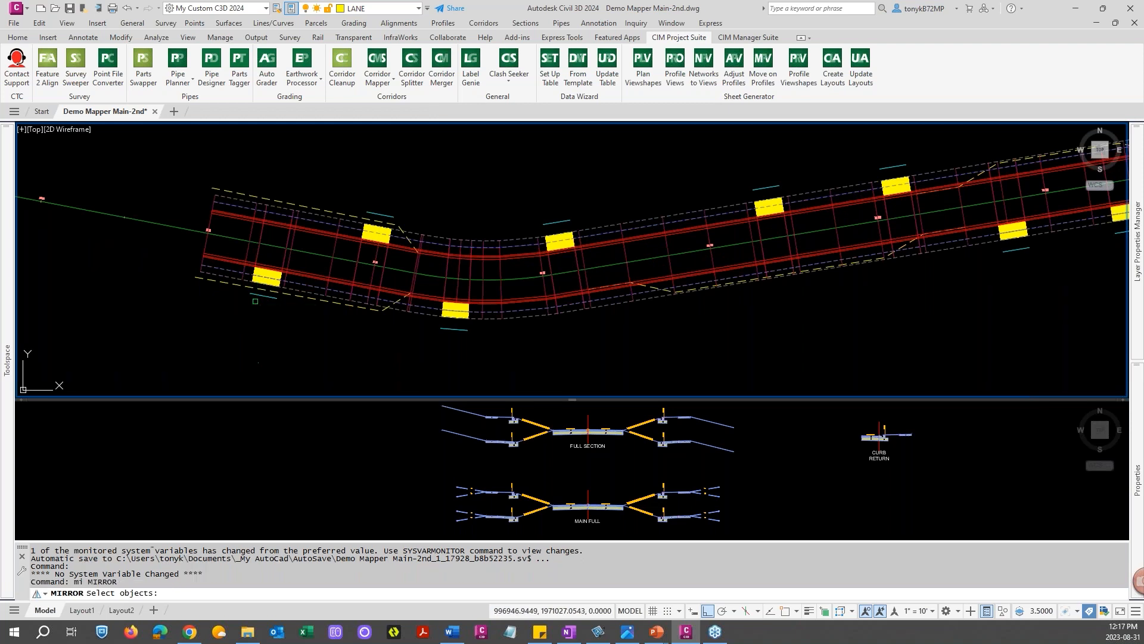
left_click(270, 294)
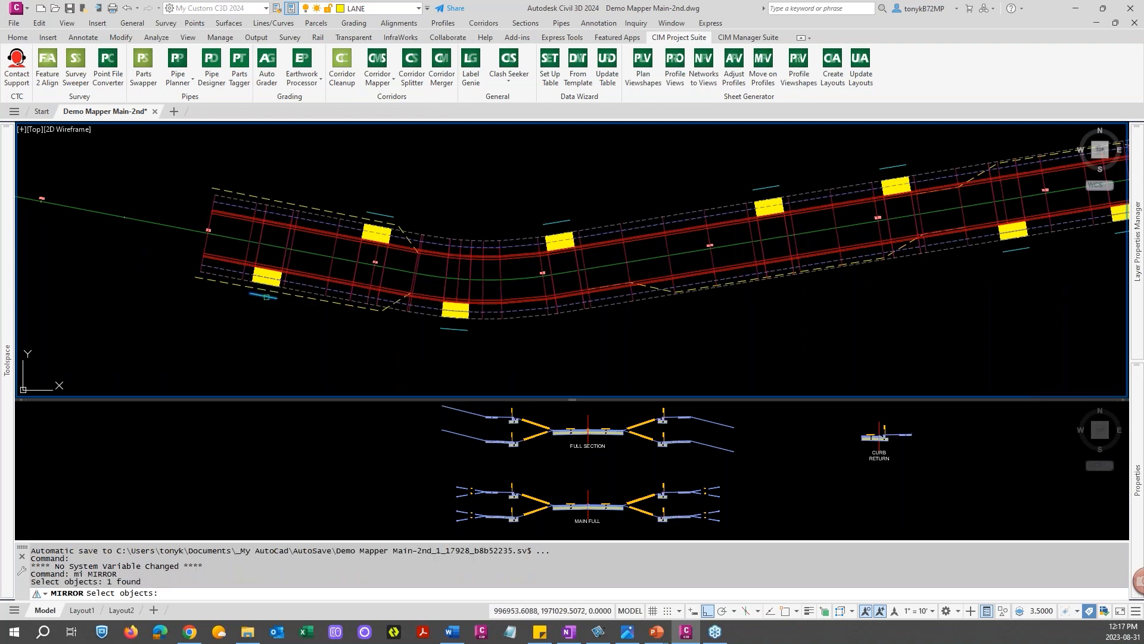
key("Return")
right_click(276, 248, "shift")
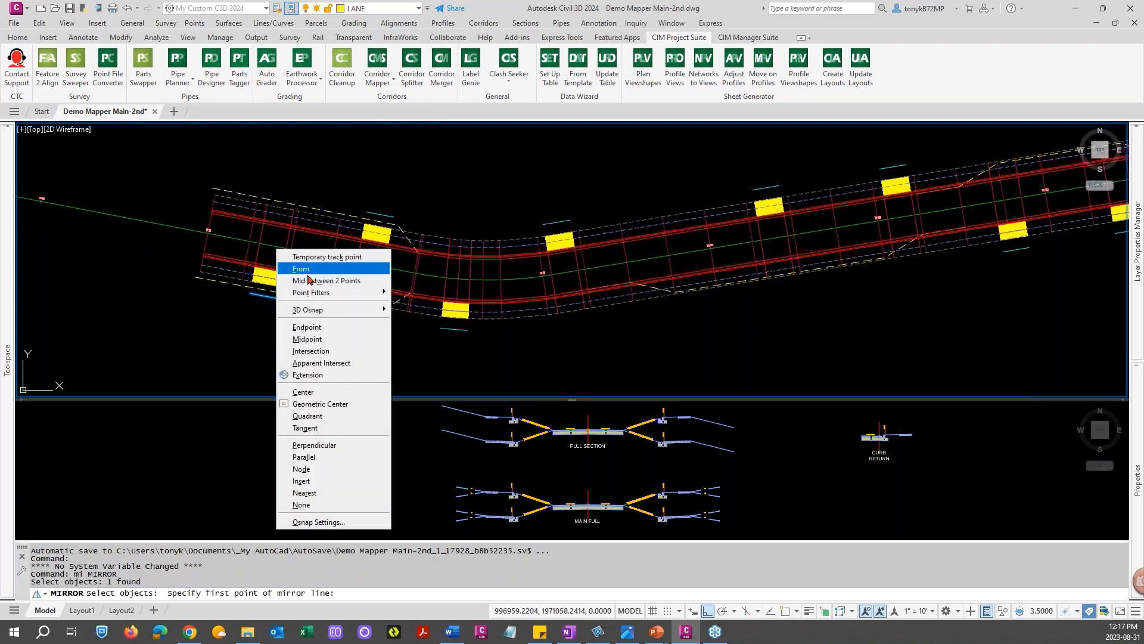
left_click(309, 363)
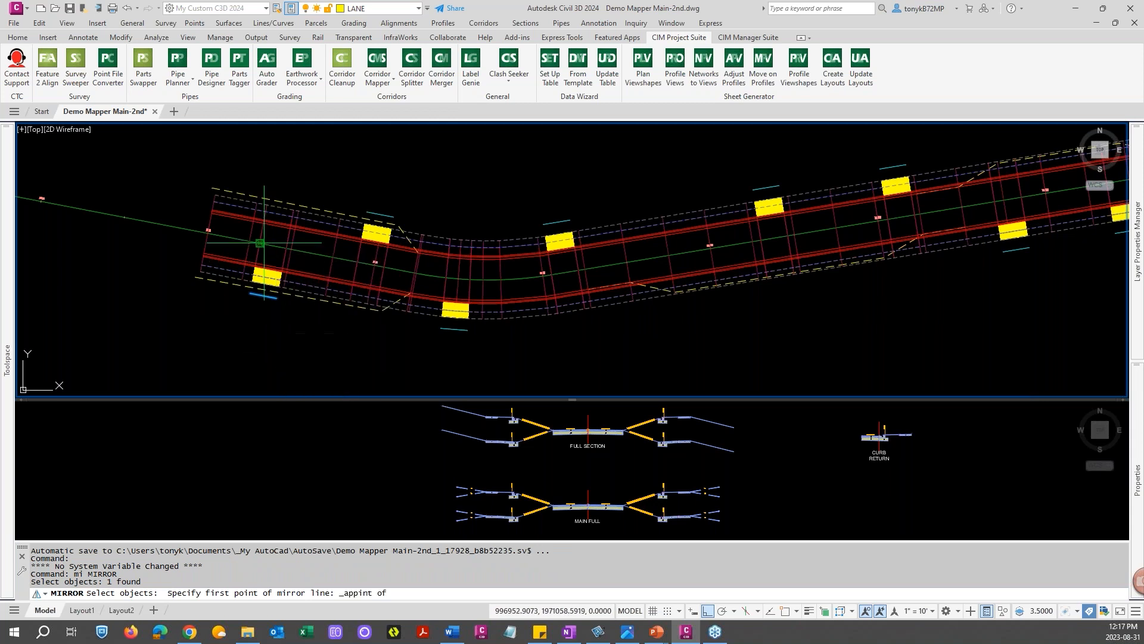
left_click(277, 250)
right_click(286, 248, "shift")
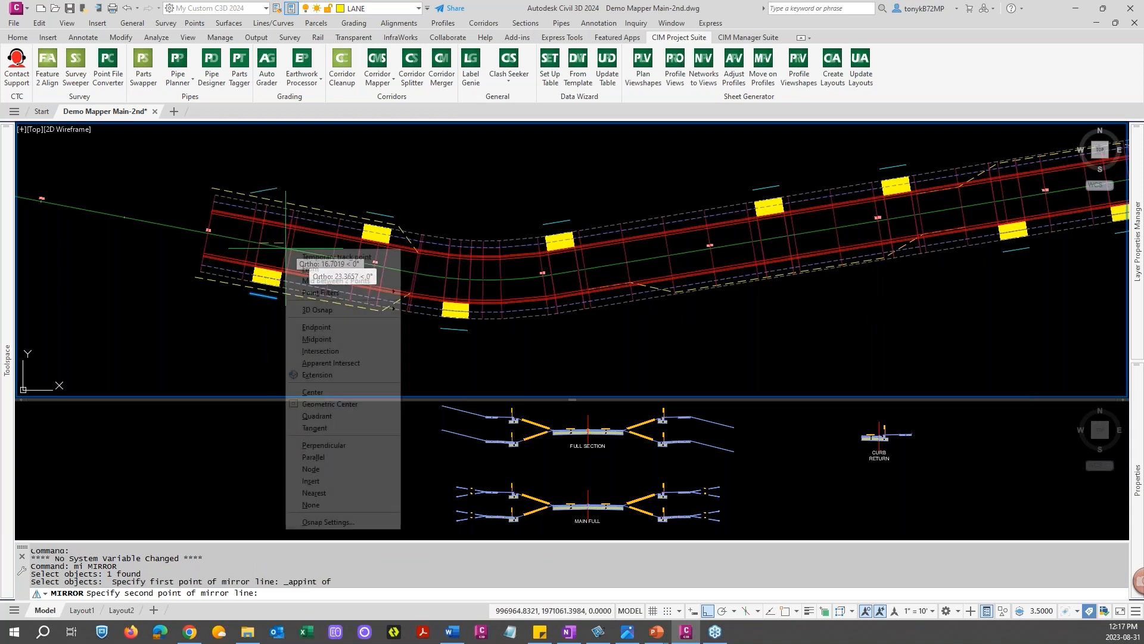
left_click(317, 363)
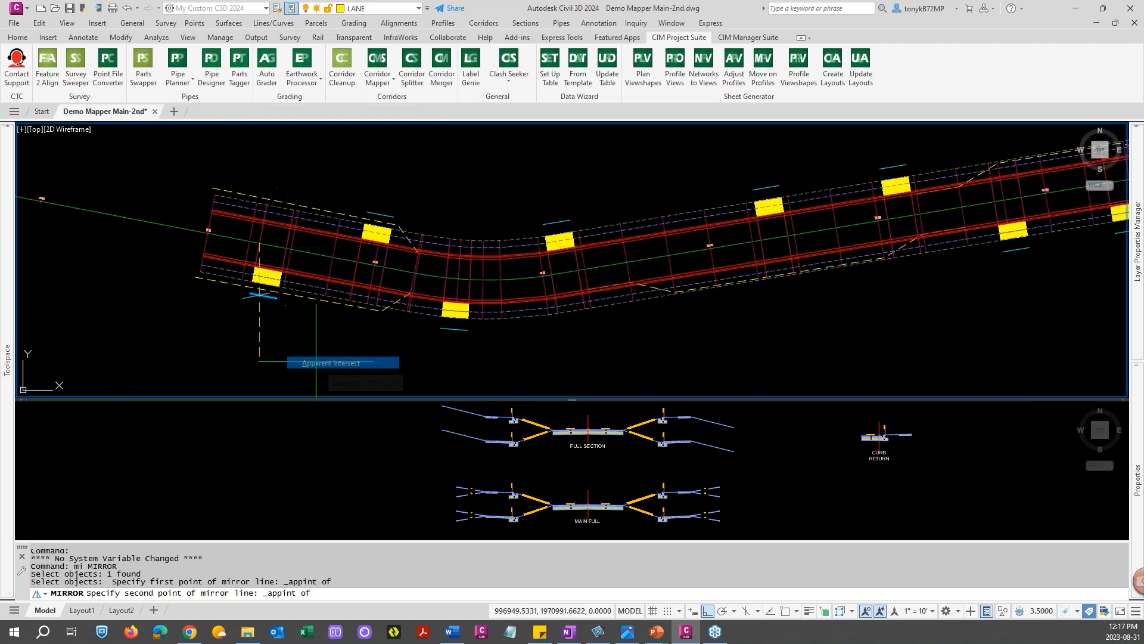
left_click(281, 249)
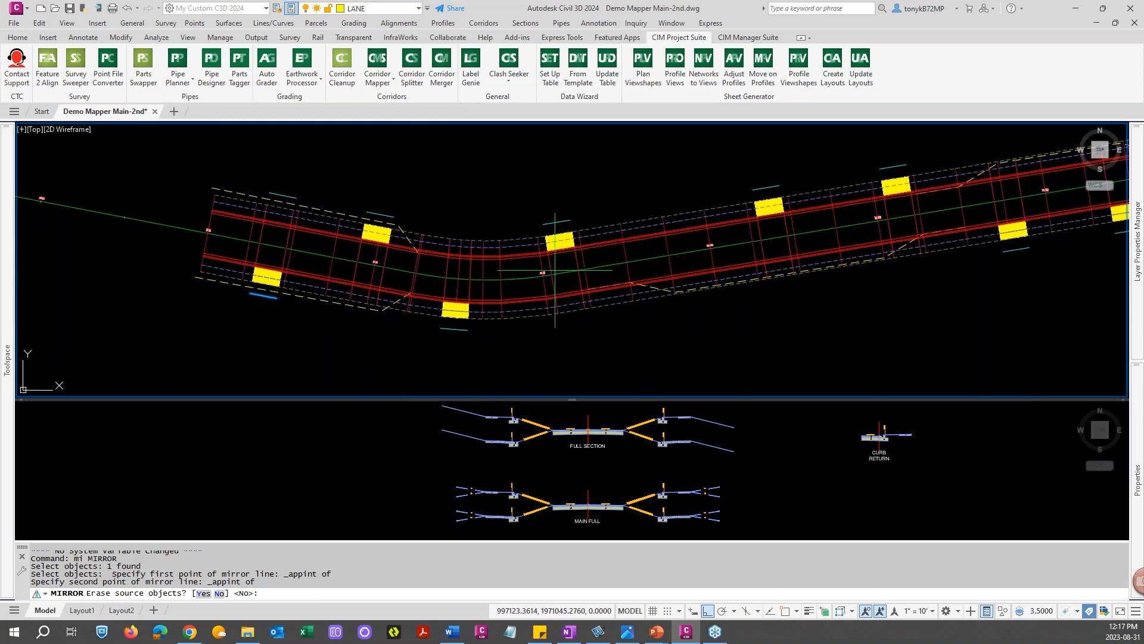
key("Return")
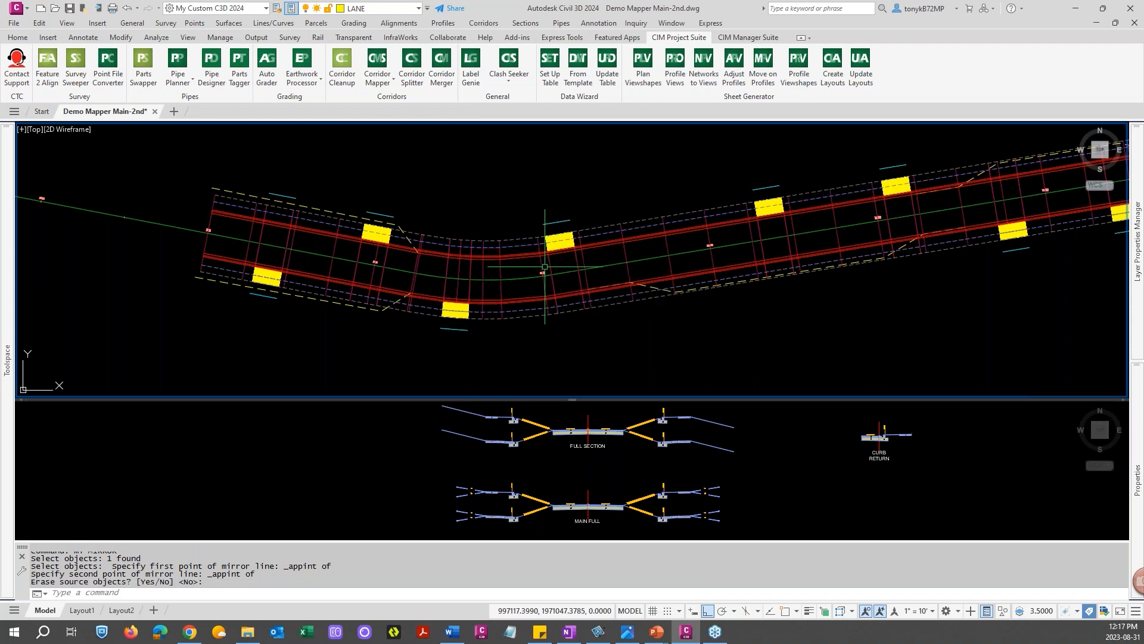
Mirror the driveway target line near the middle of the corridor to the opposite side, keeping the source line
key("Return")
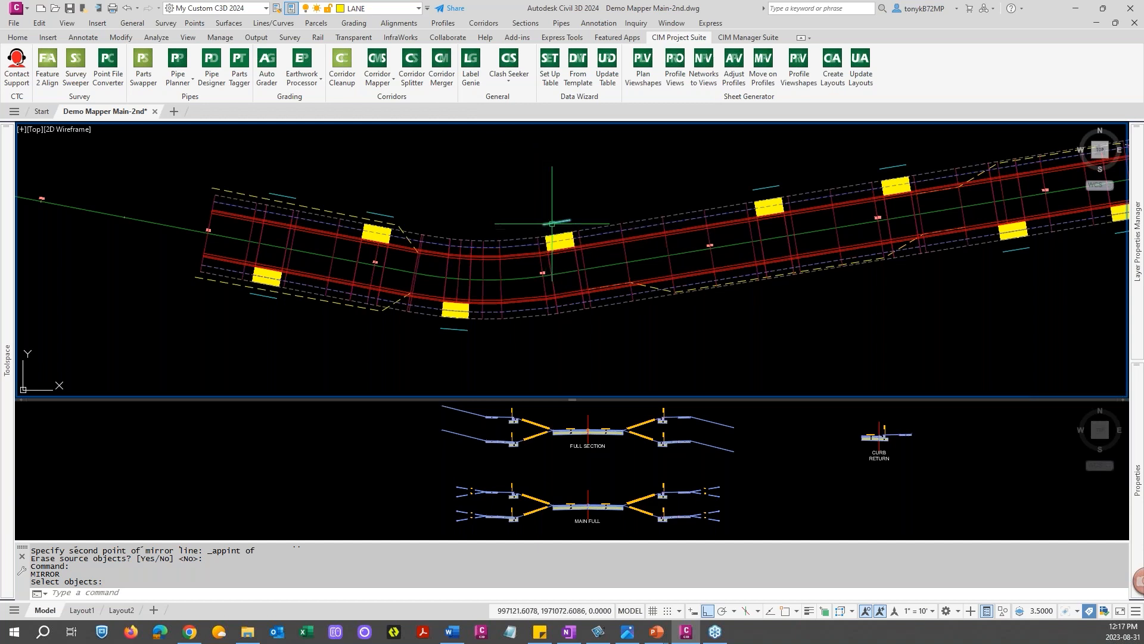
left_click(553, 219)
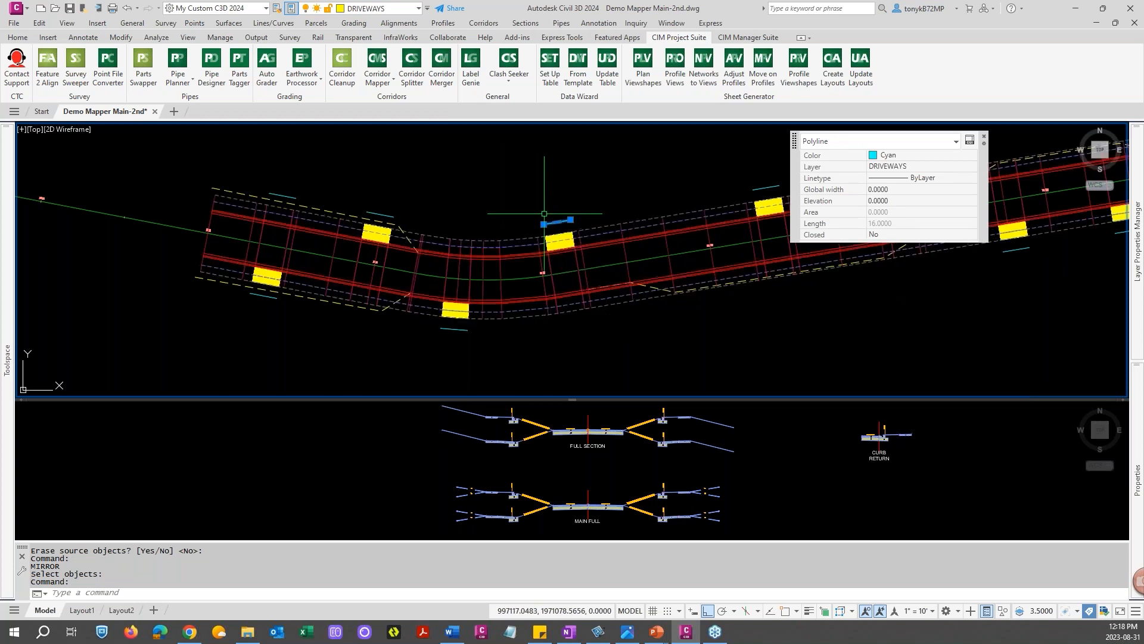
key("Escape")
key("Return")
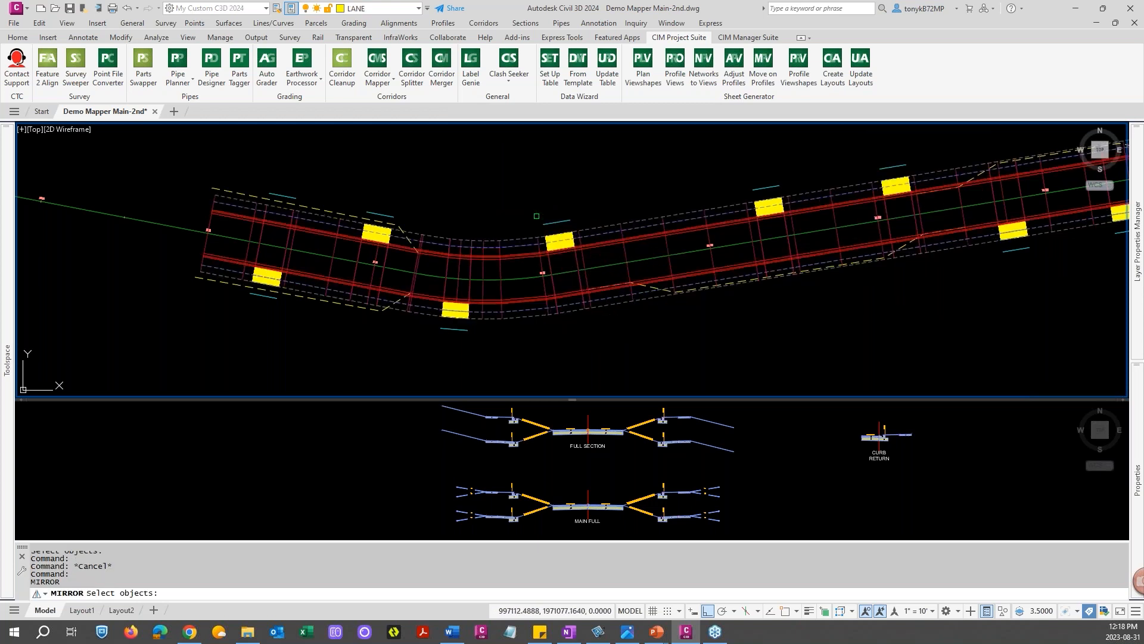
left_click(548, 227)
key("Return")
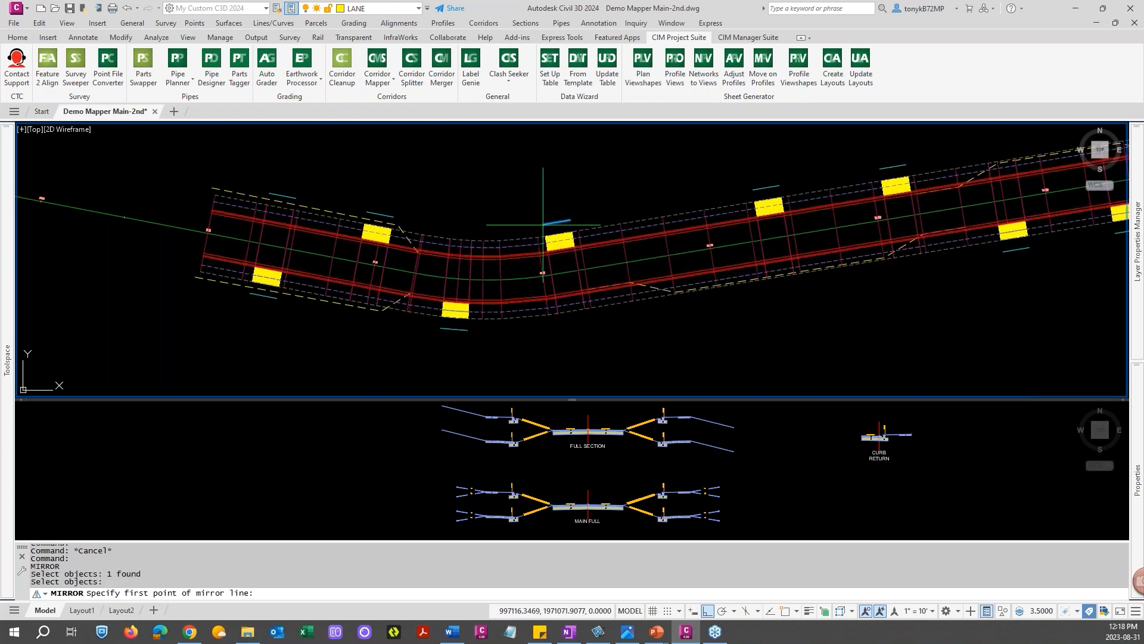
right_click(546, 275, "shift")
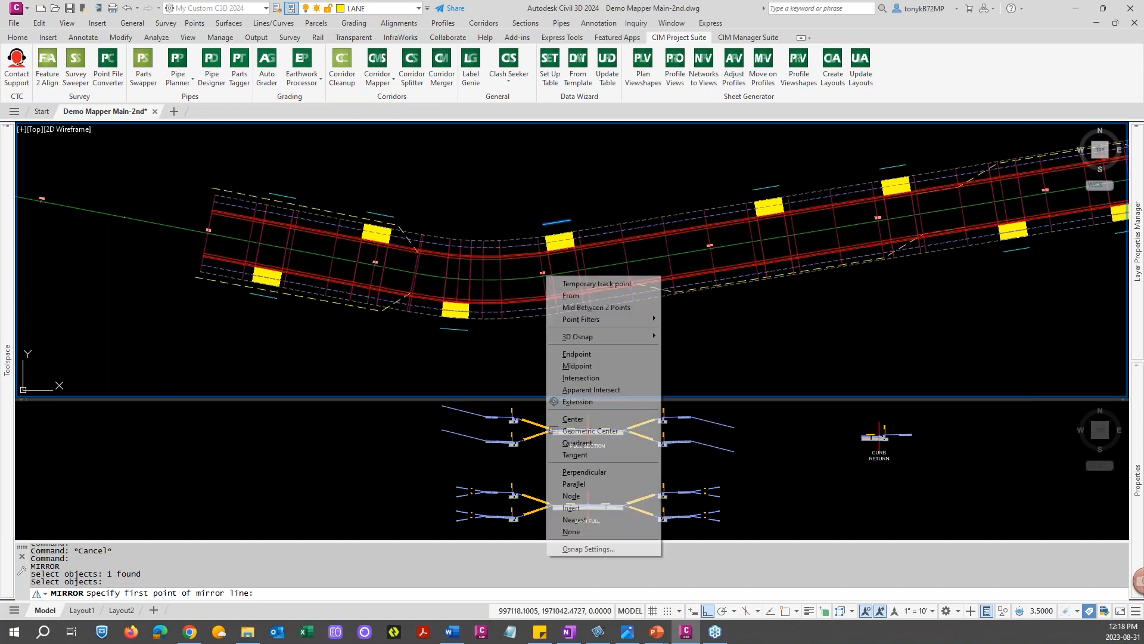
left_click(590, 388)
left_click(553, 276)
right_click(551, 276, "shift")
left_click(597, 390)
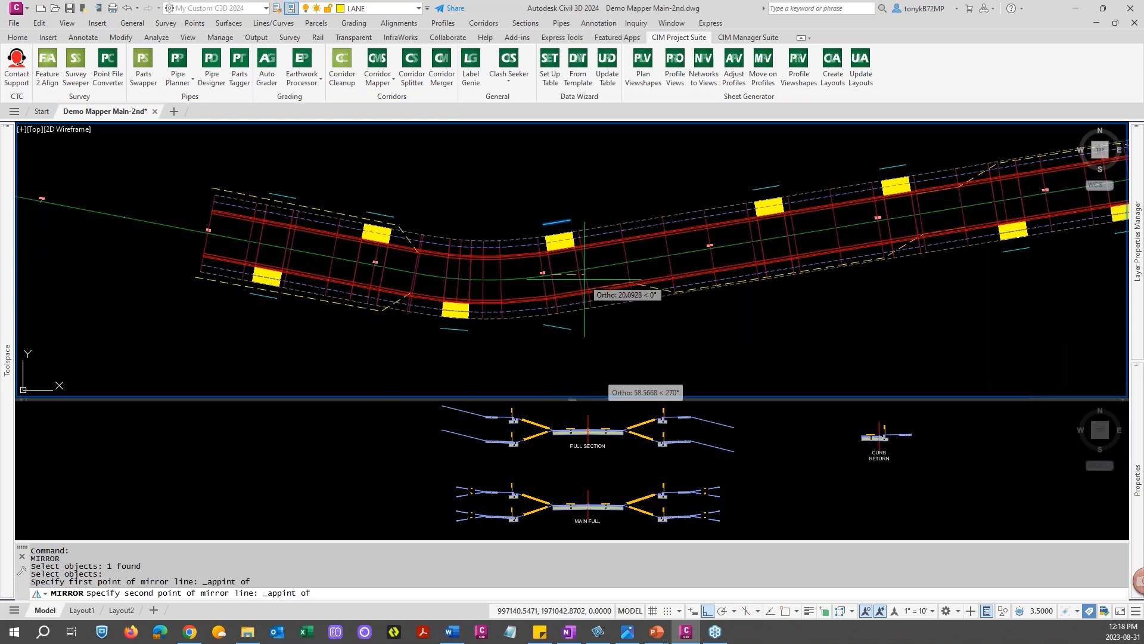
left_click(573, 272)
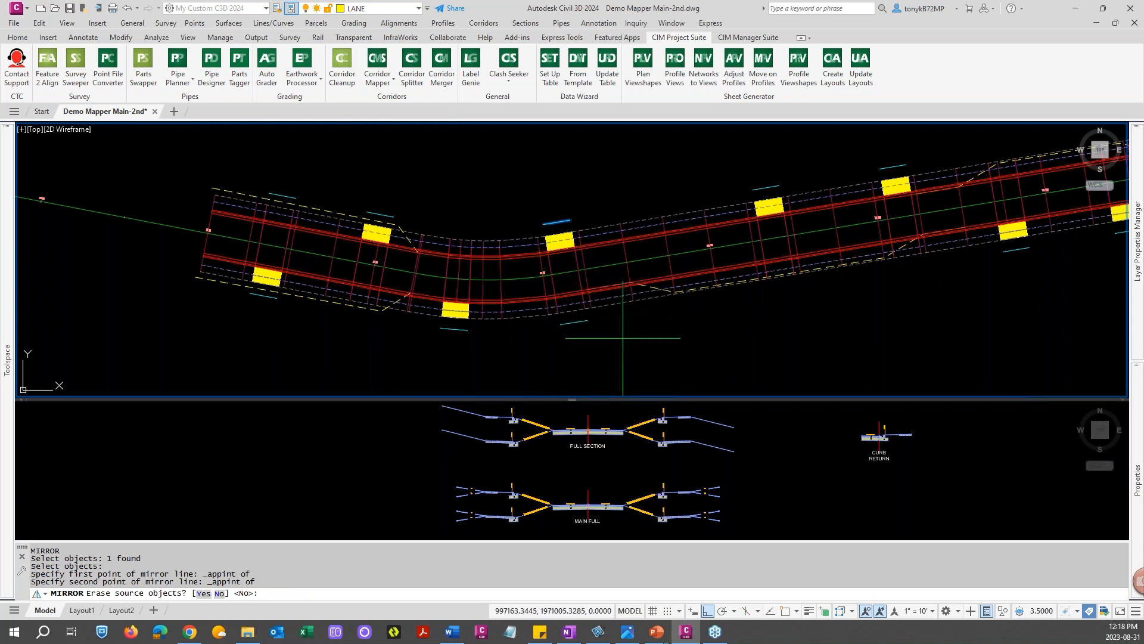
key("Return")
scroll(623, 333, "down", 2)
middle_click_drag(619, 325, 489, 333)
middle_click_drag(625, 300, 548, 318)
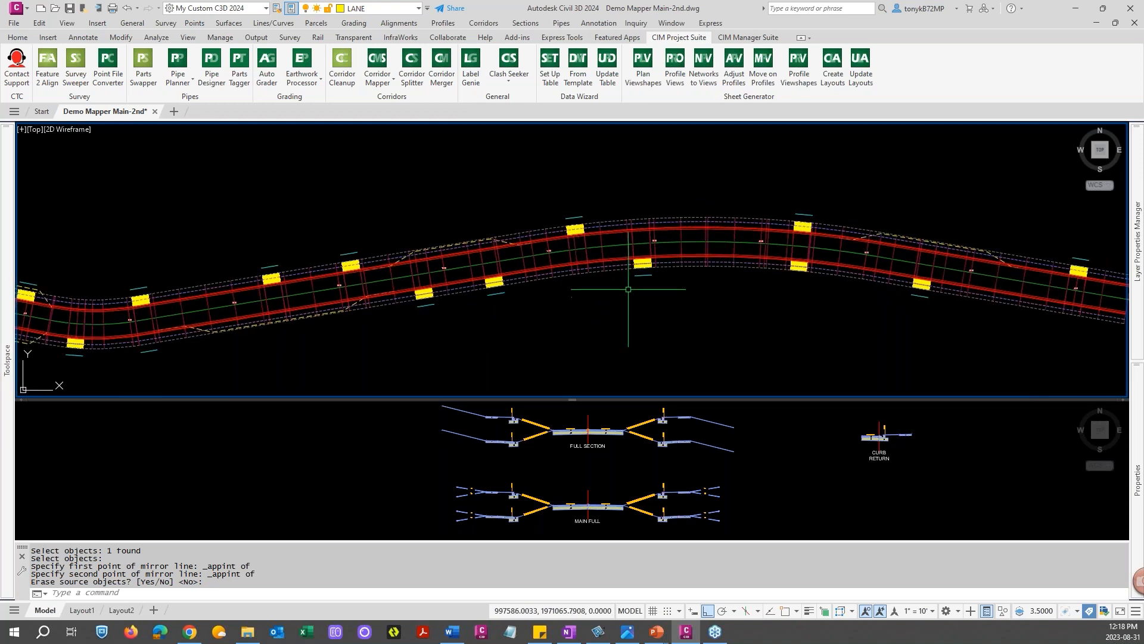
key("Escape")
key("Escape")
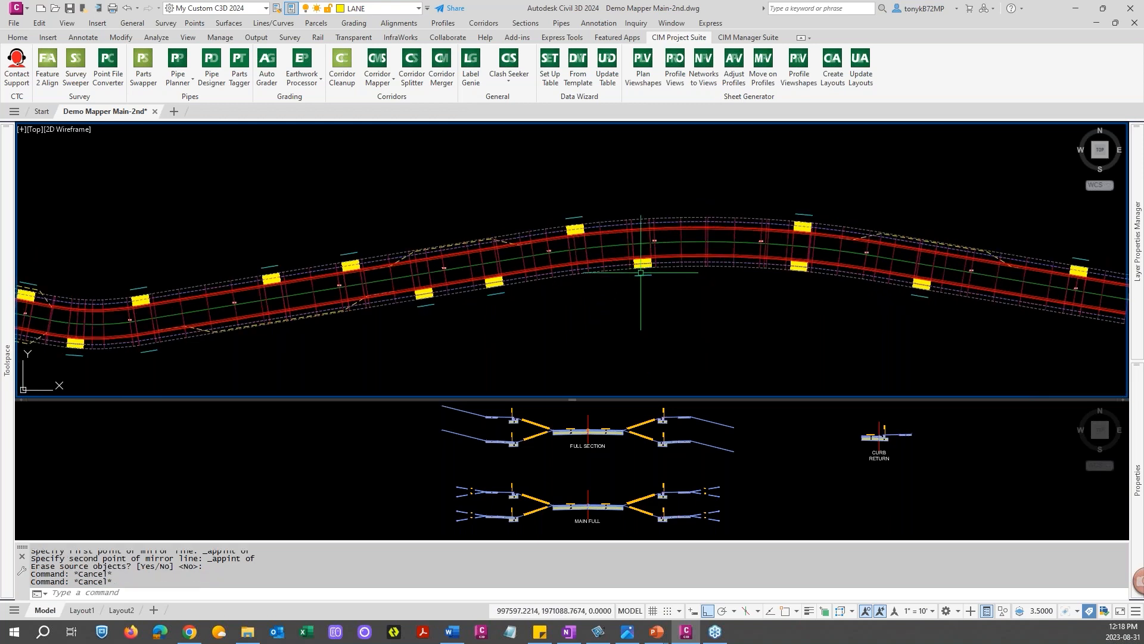
key("Return")
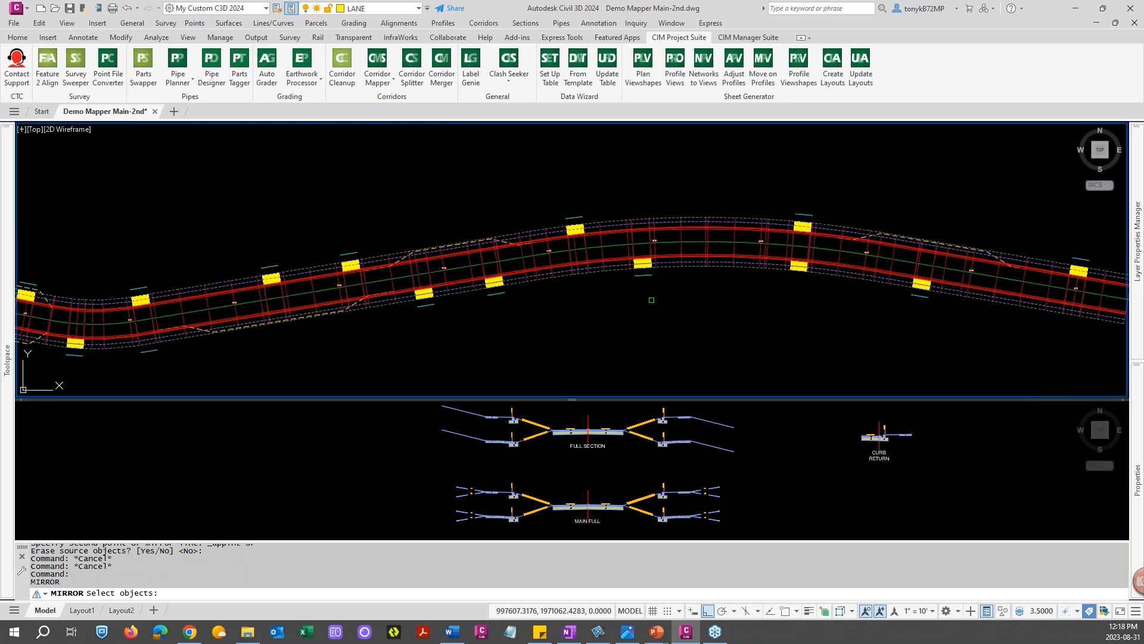
left_click(641, 276)
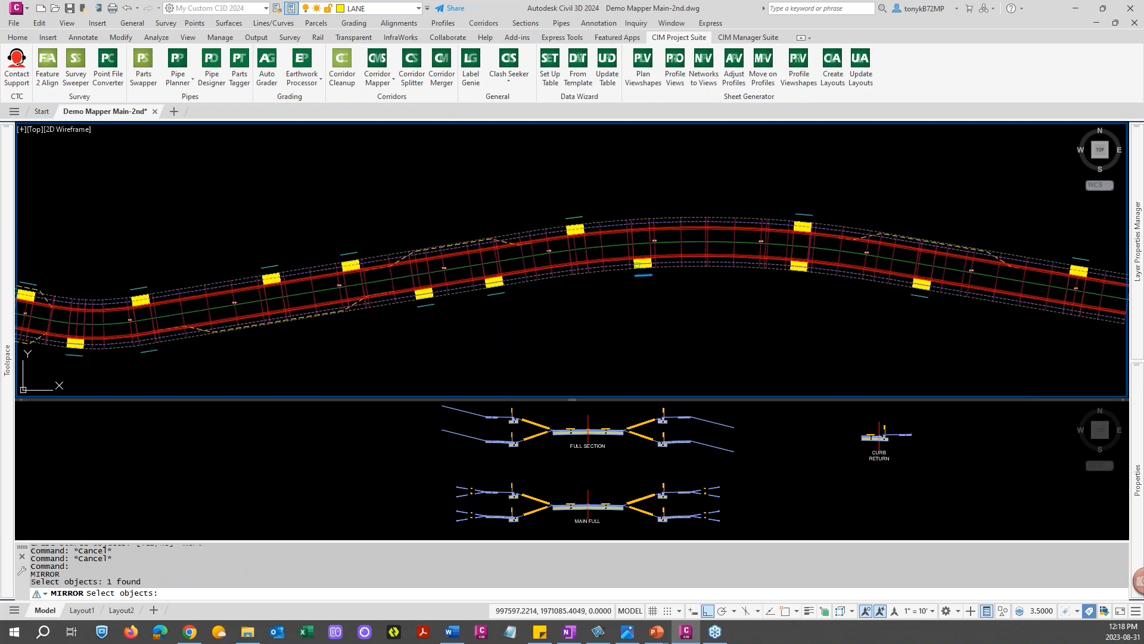
key("Return")
right_click(635, 253, "shift")
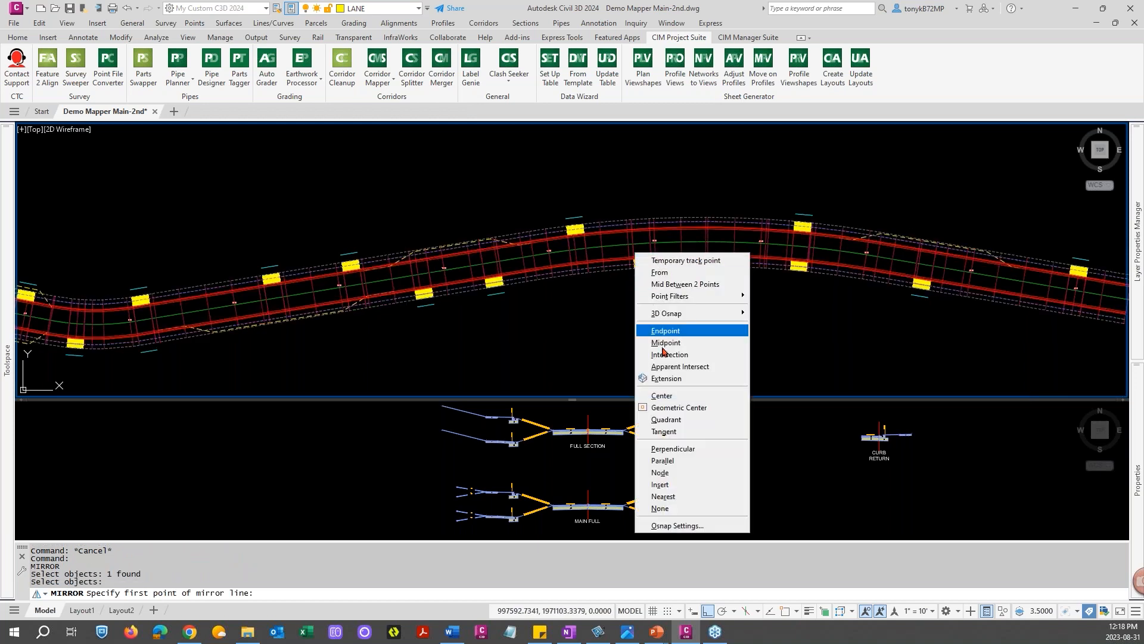
left_click(677, 365)
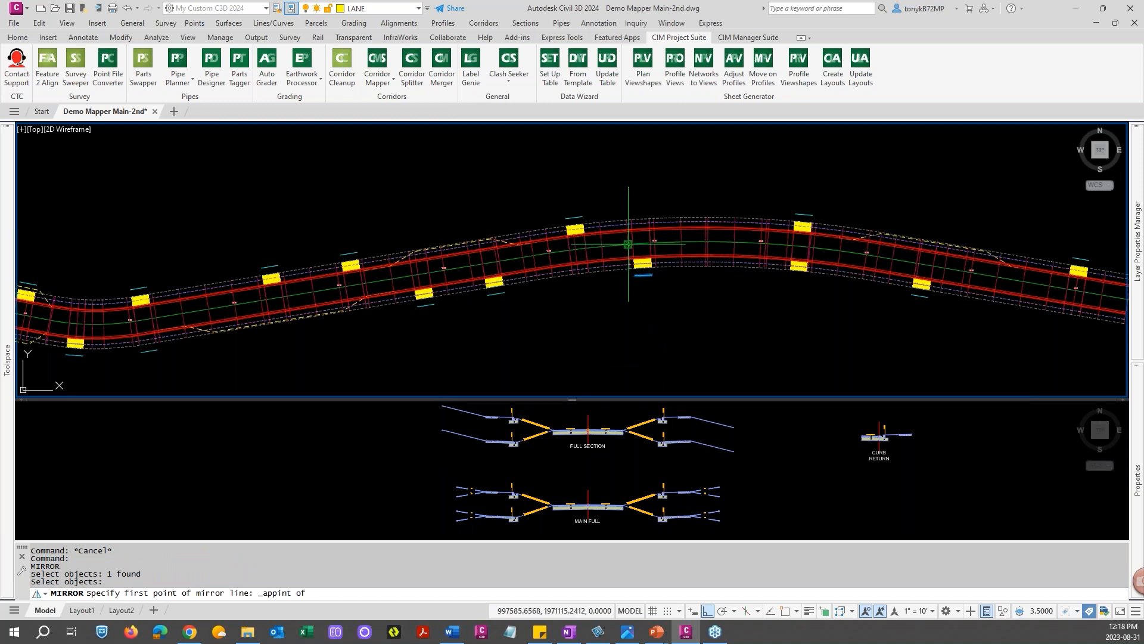
left_click(633, 244)
right_click(634, 245, "shift")
left_click(672, 360)
scroll(641, 243, "up", 2)
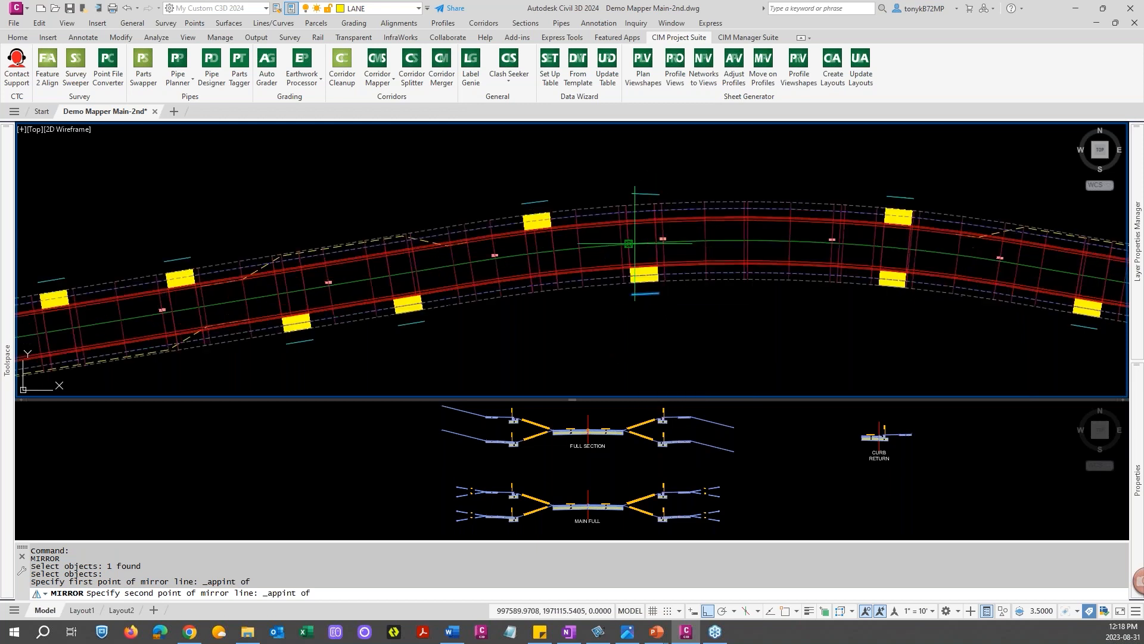
scroll(638, 245, "up", 2)
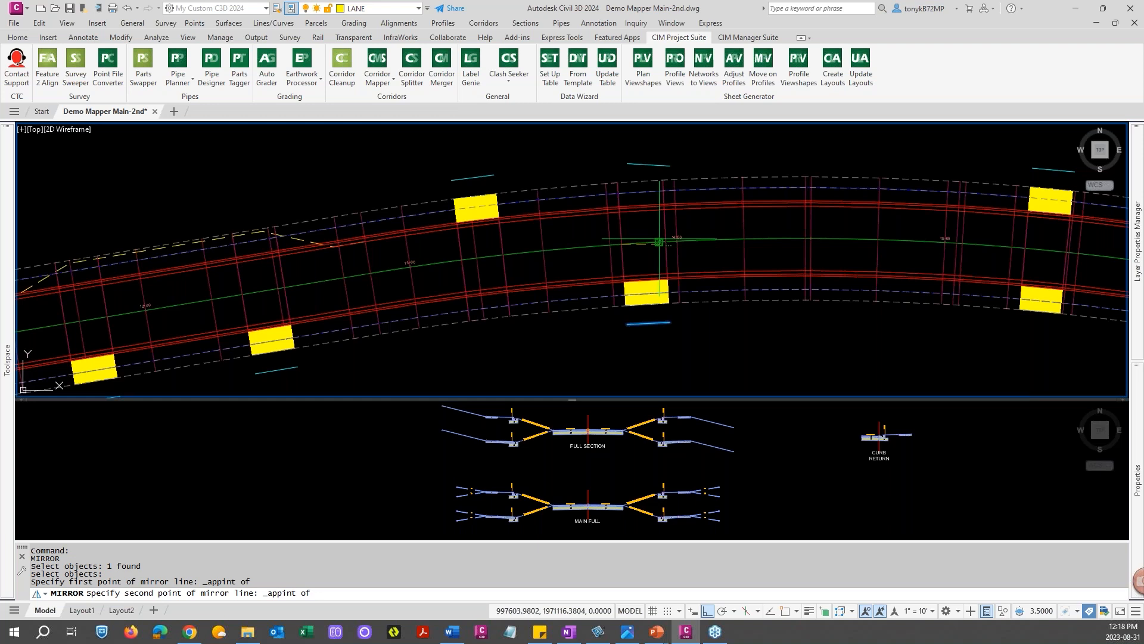
left_click(660, 241)
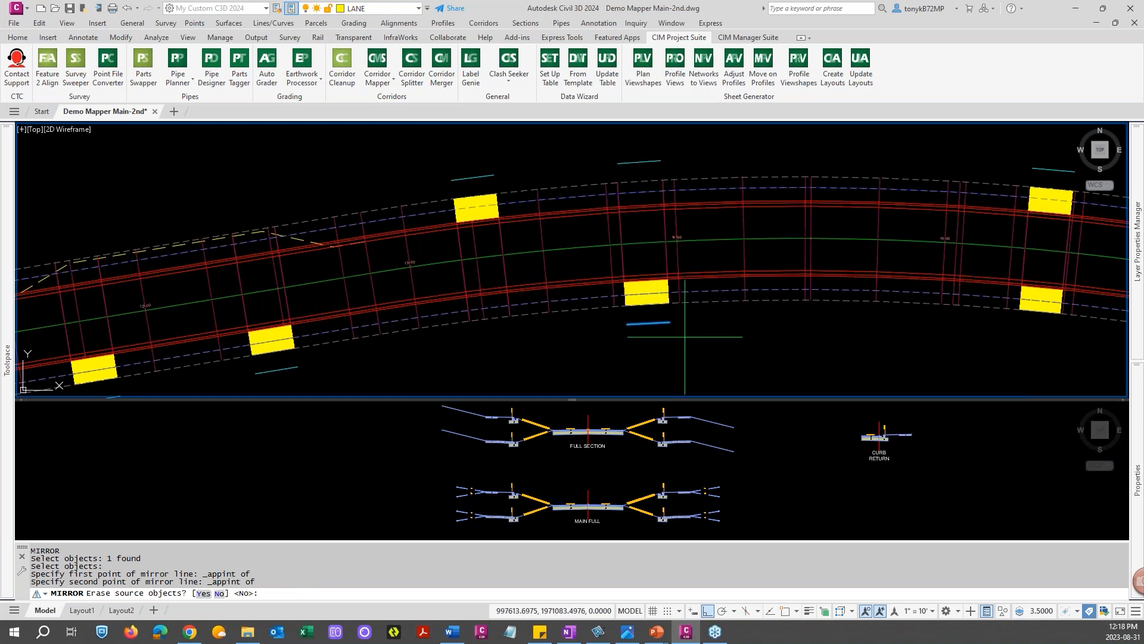
scroll(711, 351, "down", 4)
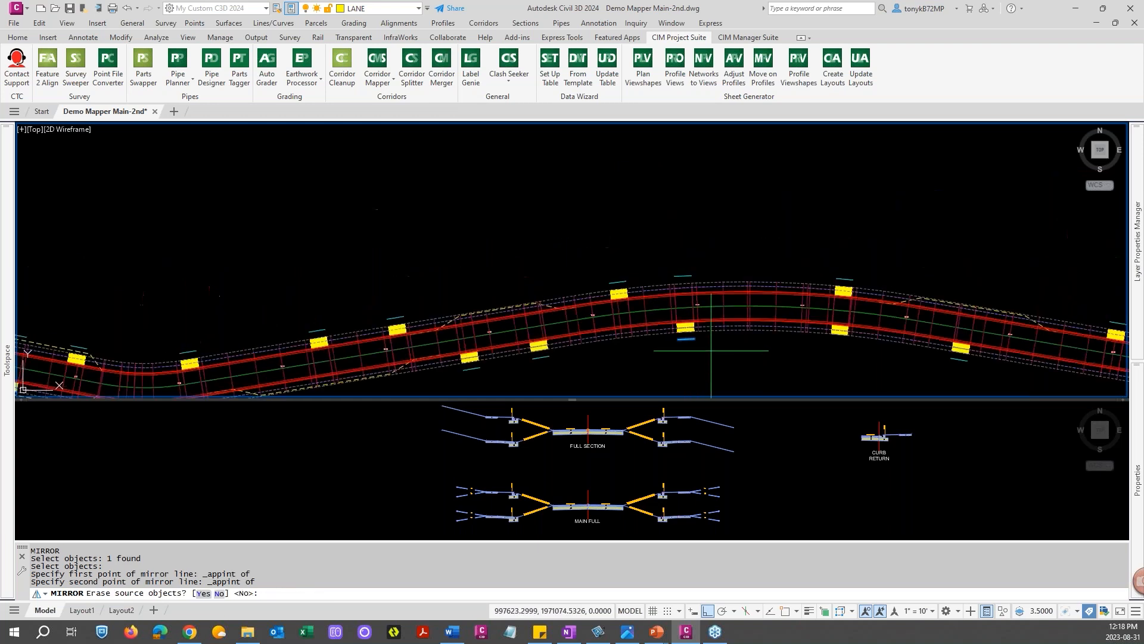
scroll(711, 350, "down", 2)
key("Escape")
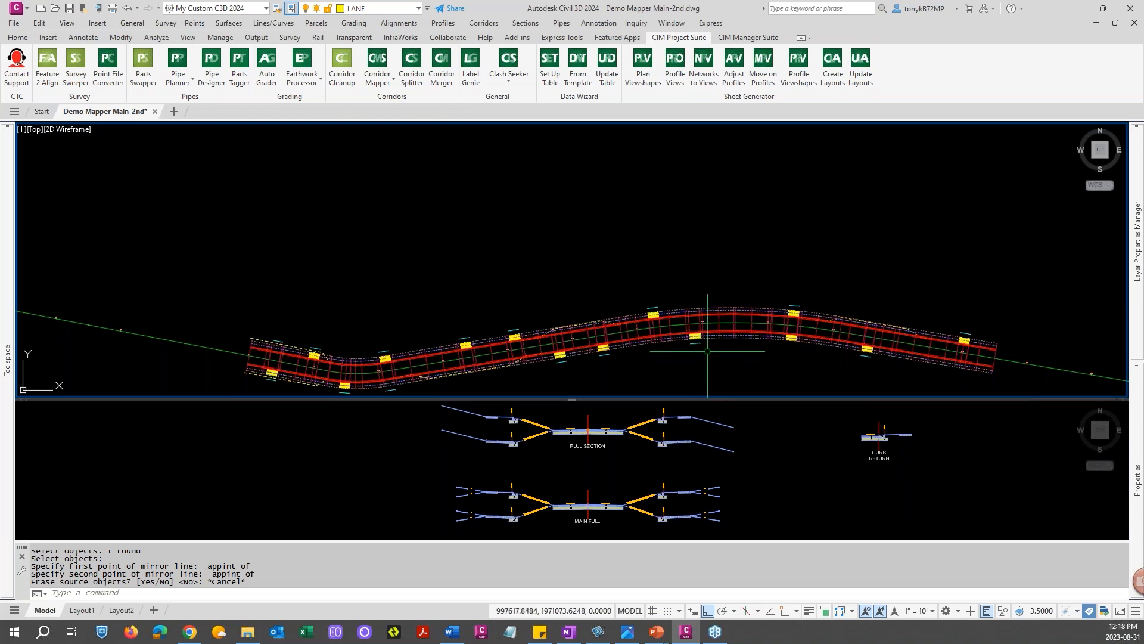
key("Escape")
Mirror the driveway target line at the crest of the curve to the opposite side, keeping the source line
scroll(708, 351, "up", 4)
key("Return")
left_click(668, 335)
key("Return")
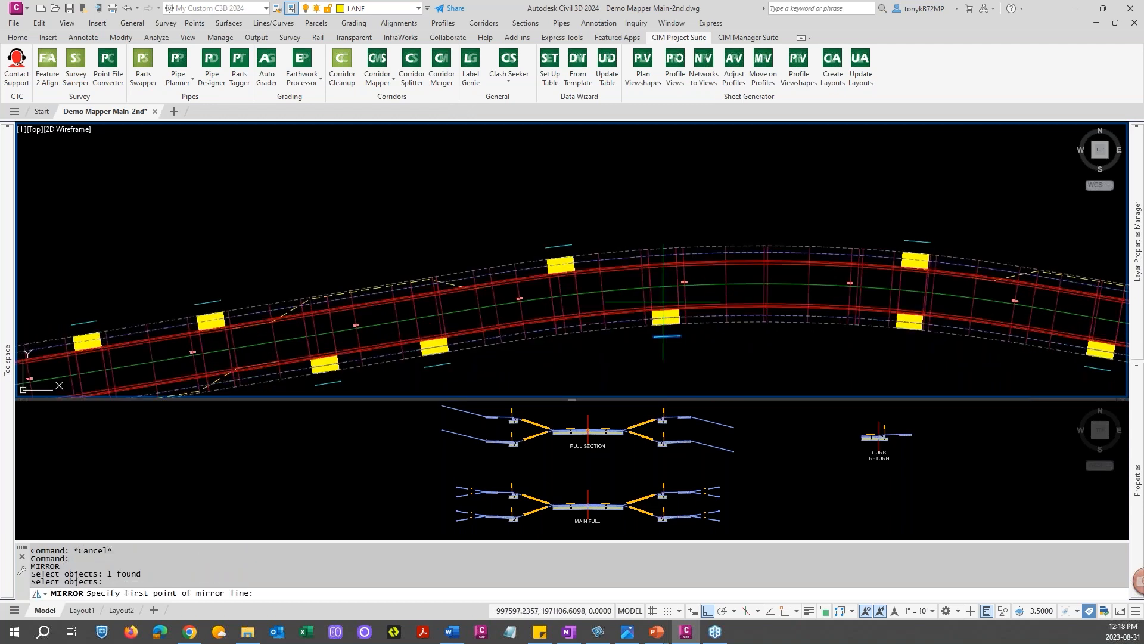
right_click(661, 297, "shift")
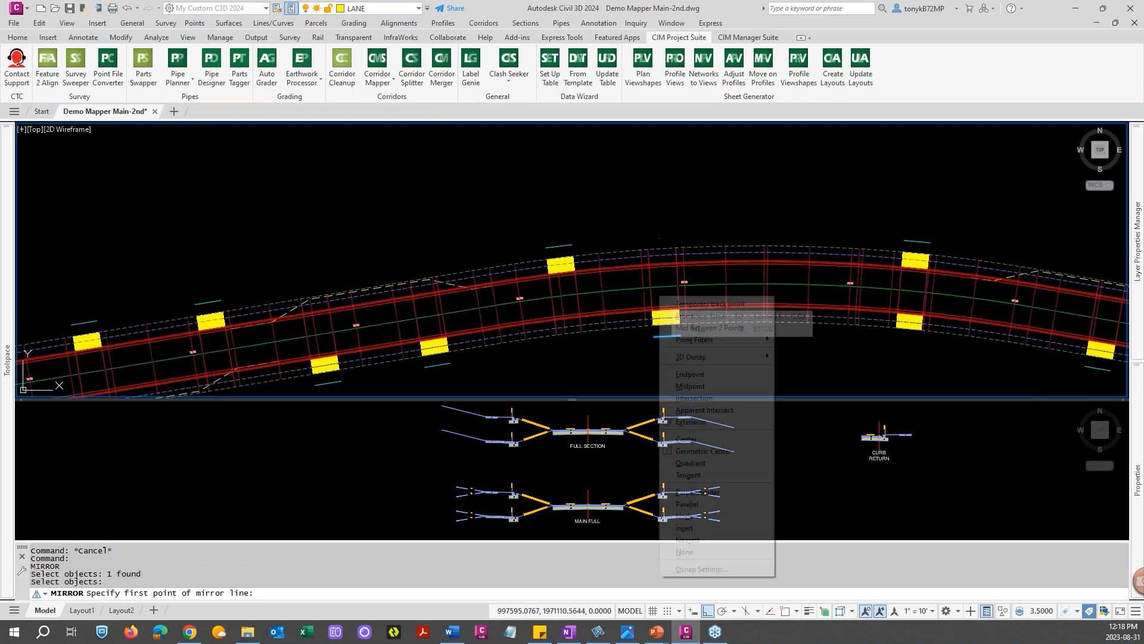
left_click(698, 410)
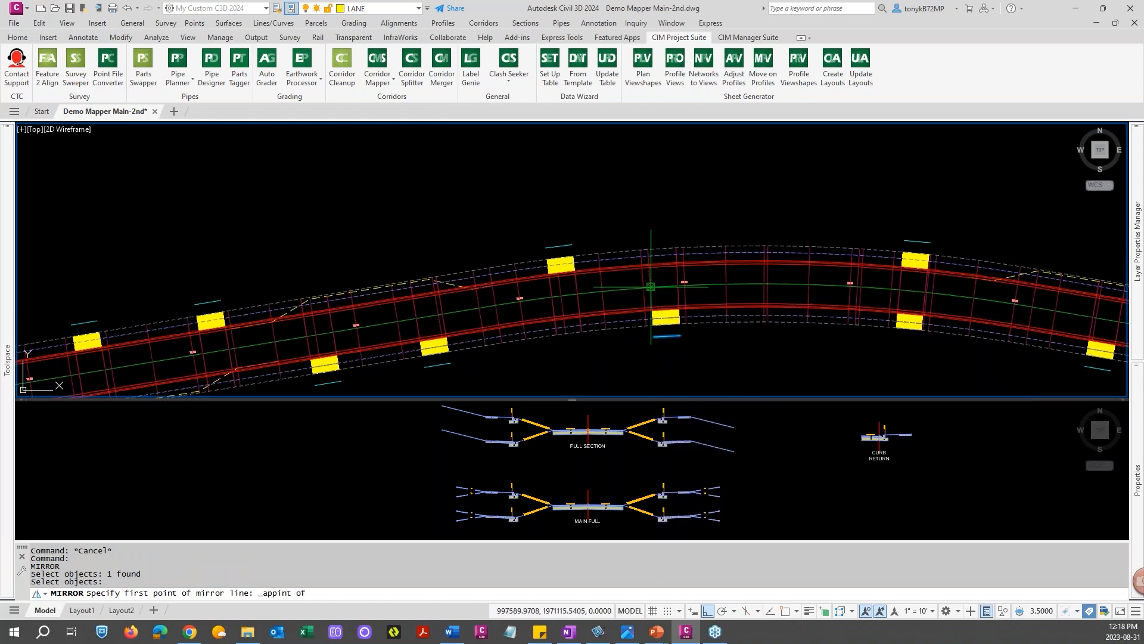
left_click(651, 286)
right_click(668, 292, "shift")
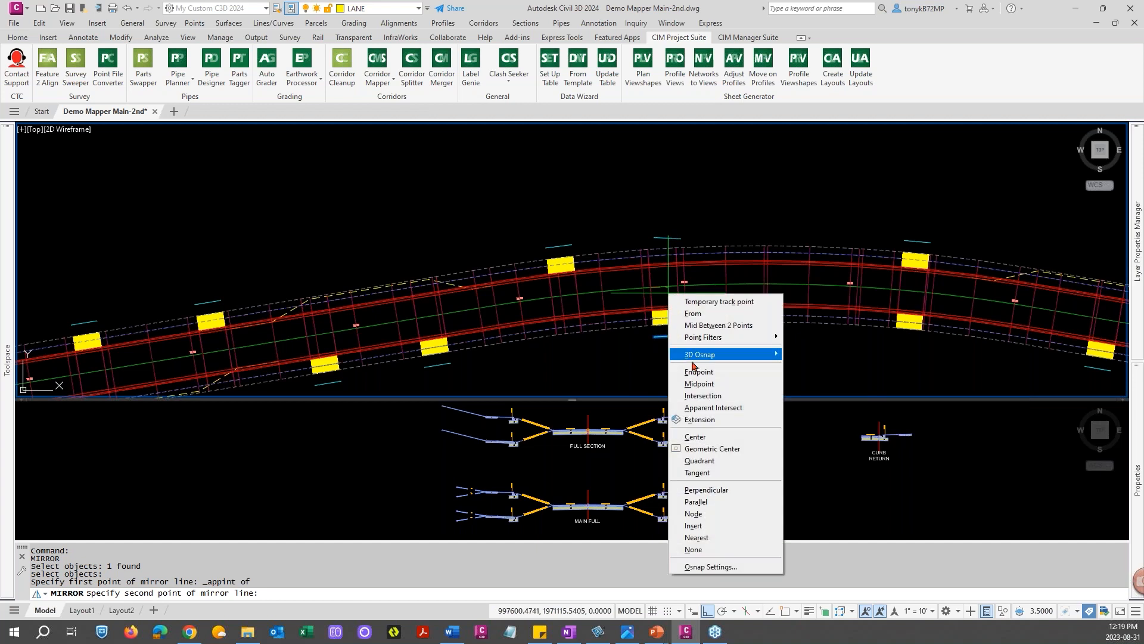
left_click(703, 405)
left_click(672, 287)
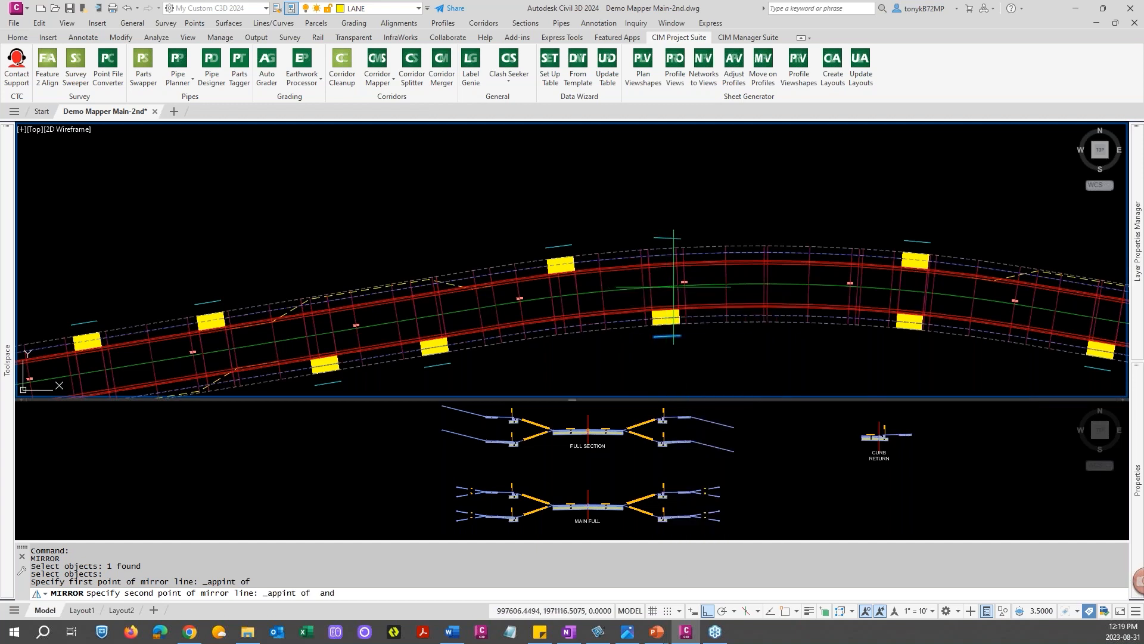
left_click(673, 287)
key("Return")
scroll(562, 313, "down", 2)
key("Escape")
middle_click_drag(562, 313, 628, 245)
middle_click_drag(352, 225, 422, 233)
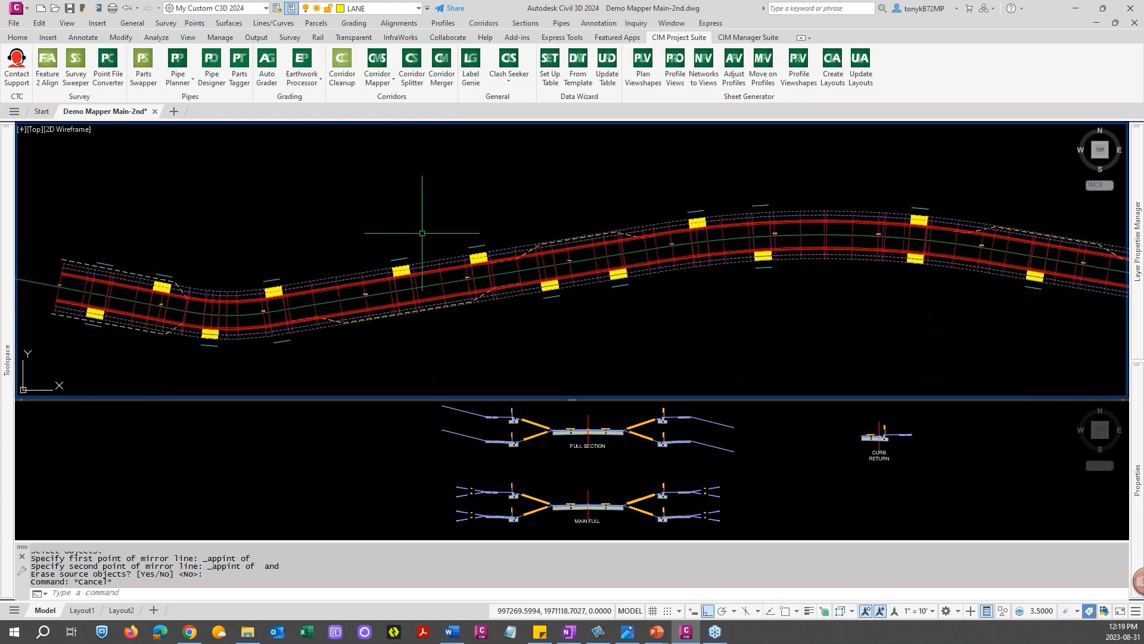
key("Escape")
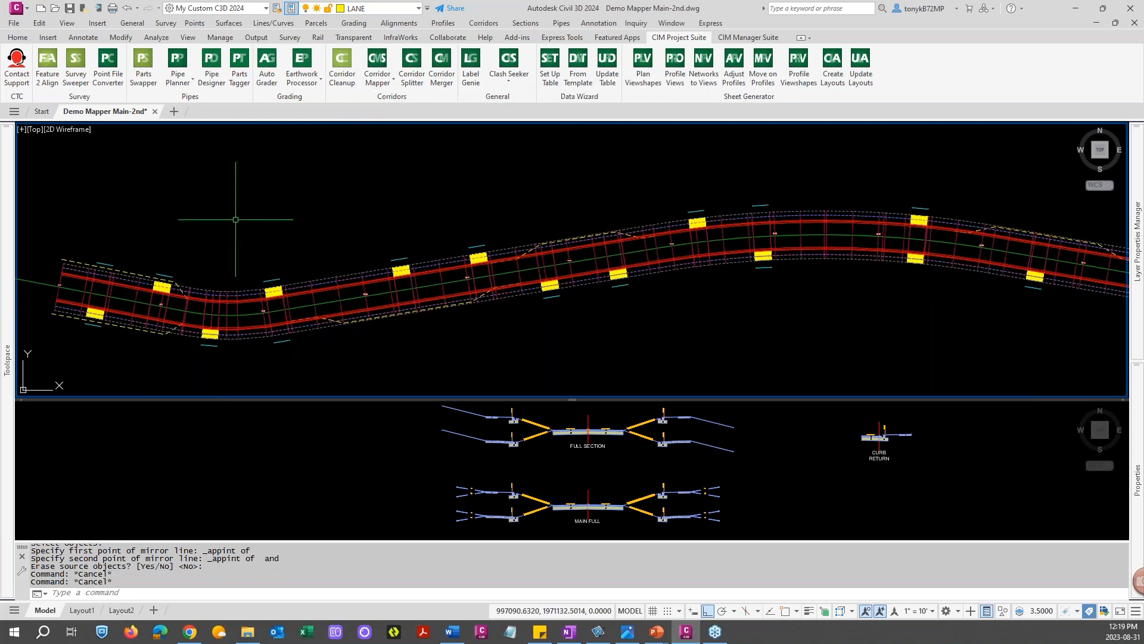
Run Corridor Mapper's Auto-map Targets on the corridor and confirm mapping the targets
left_click(385, 85)
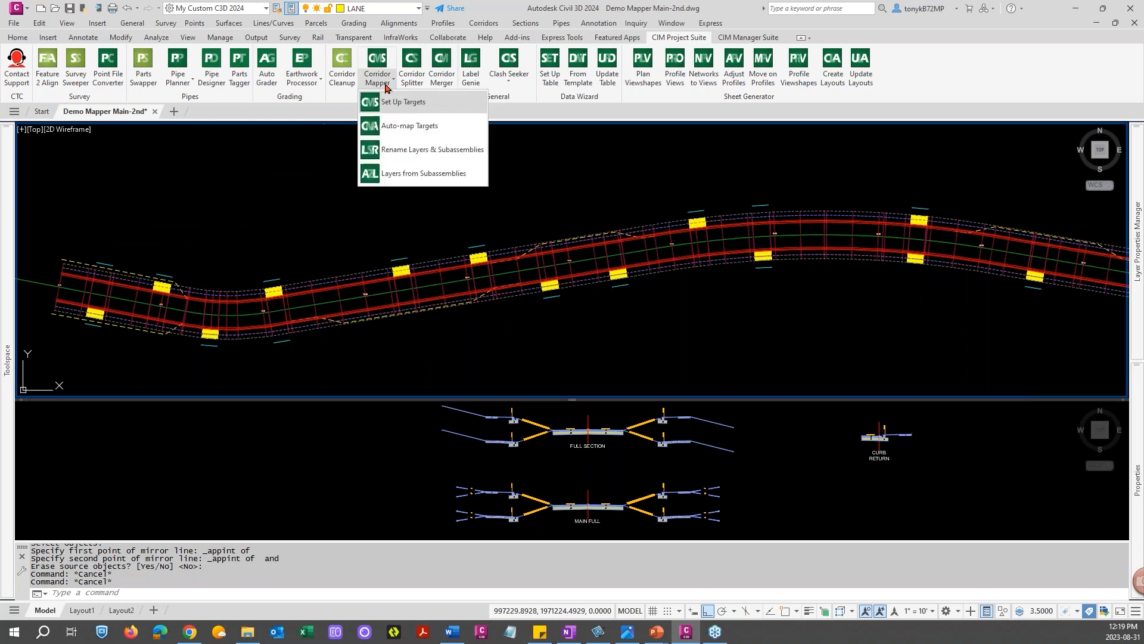
left_click(410, 126)
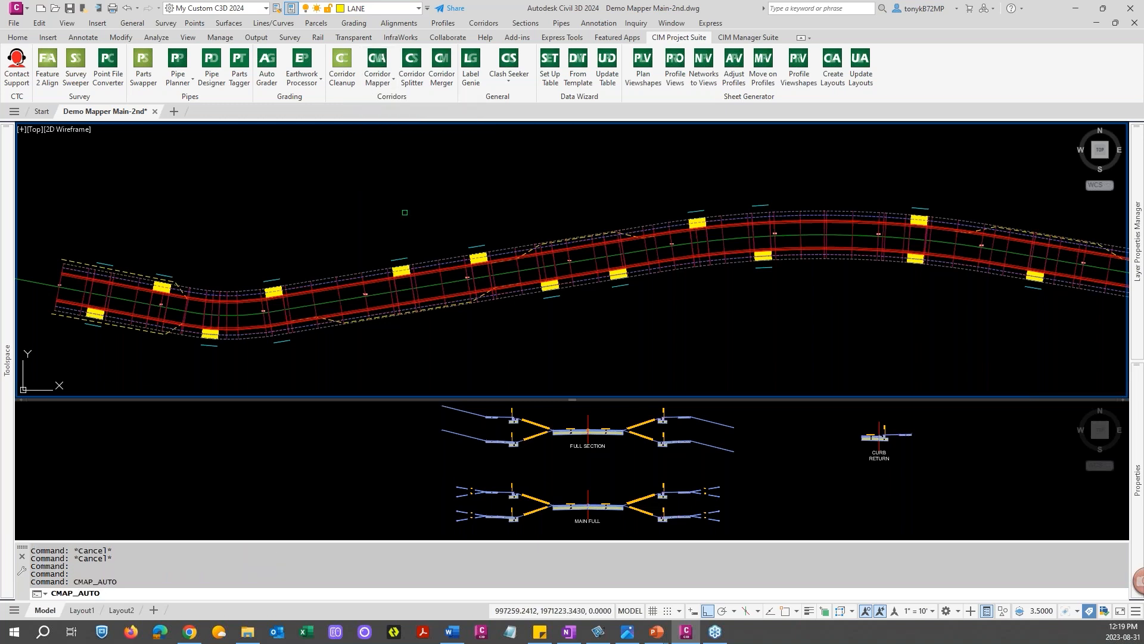
left_click(366, 275)
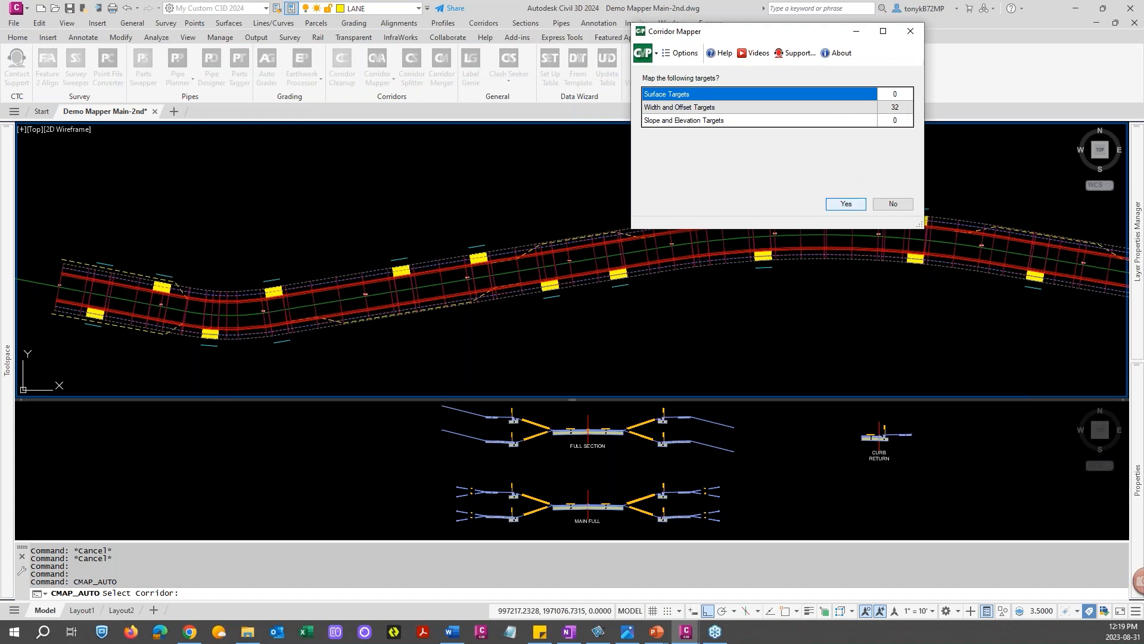
left_click(846, 205)
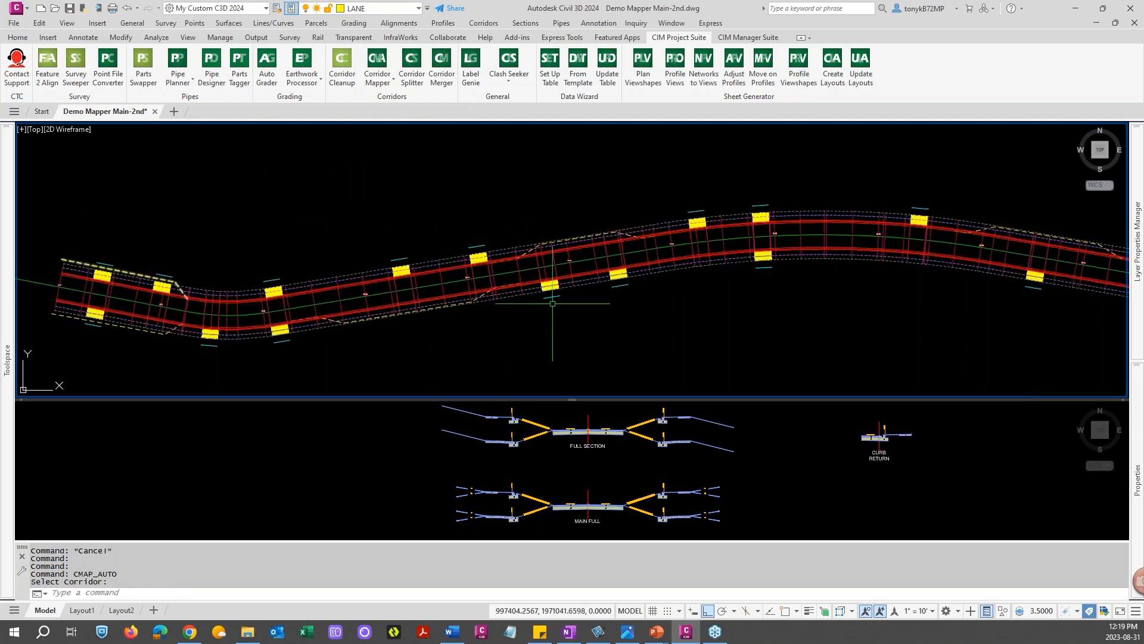
Inspect the corridor's driveway widenings along the road after the auto-mapping
scroll(656, 304, "down", 2)
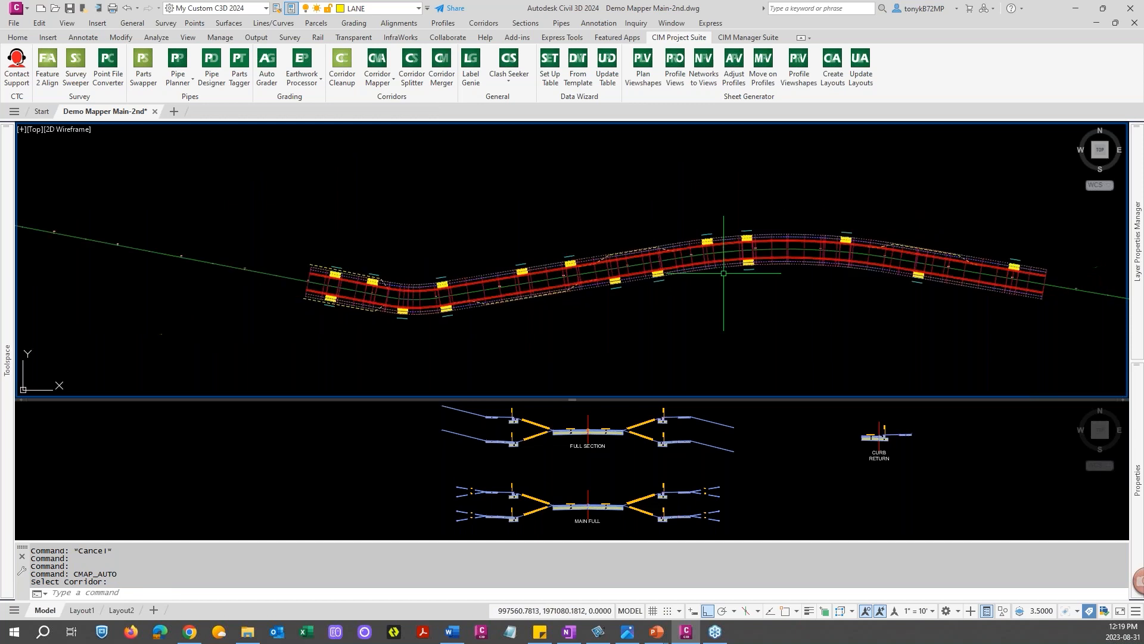
scroll(594, 281, "up", 4)
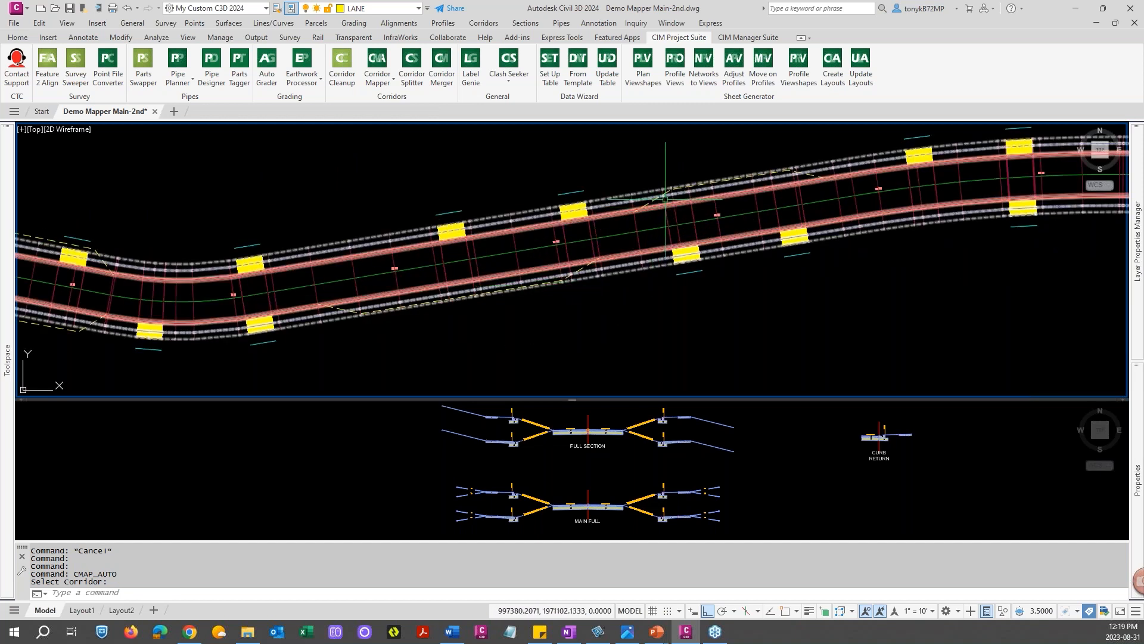
scroll(596, 281, "down", 3)
key("Escape")
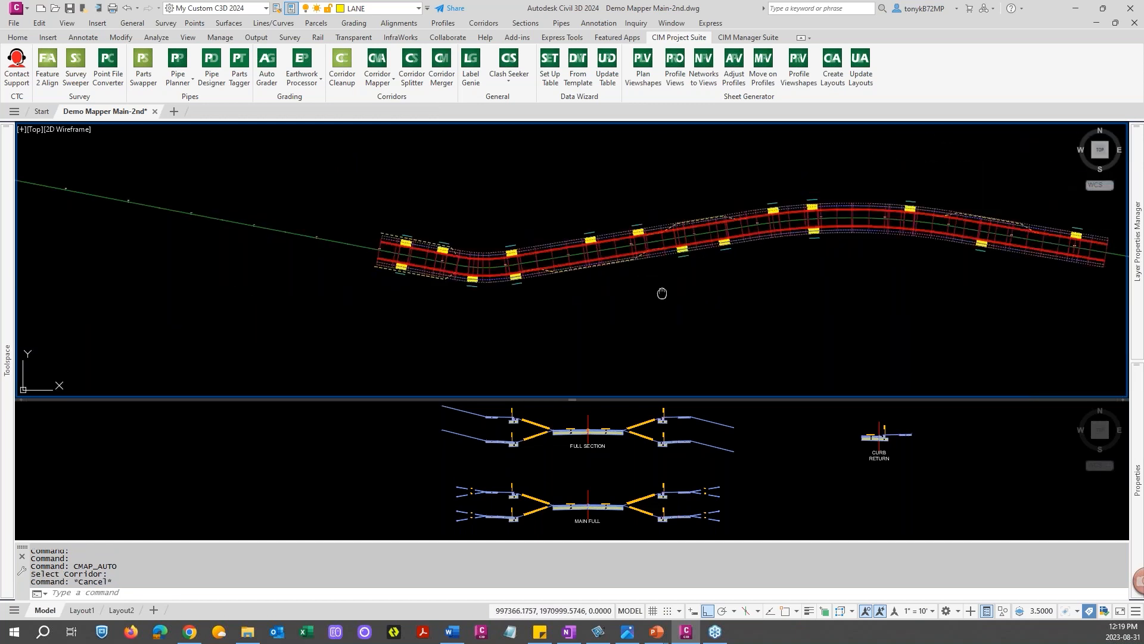
middle_click_drag(661, 294, 524, 309)
key("Escape")
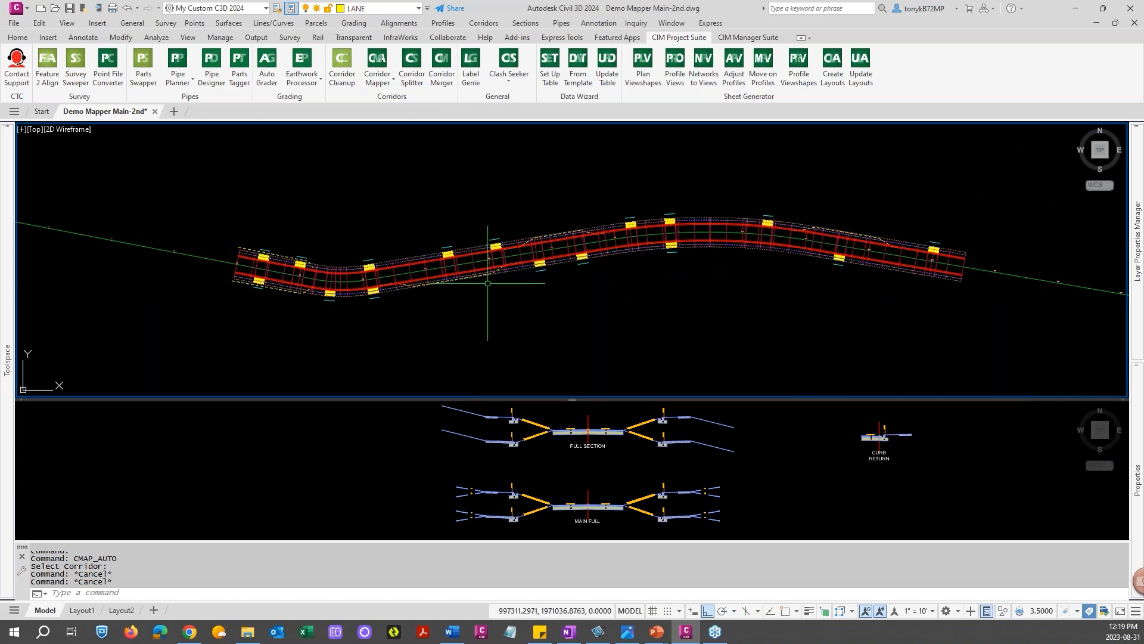
mouse_move(496, 284)
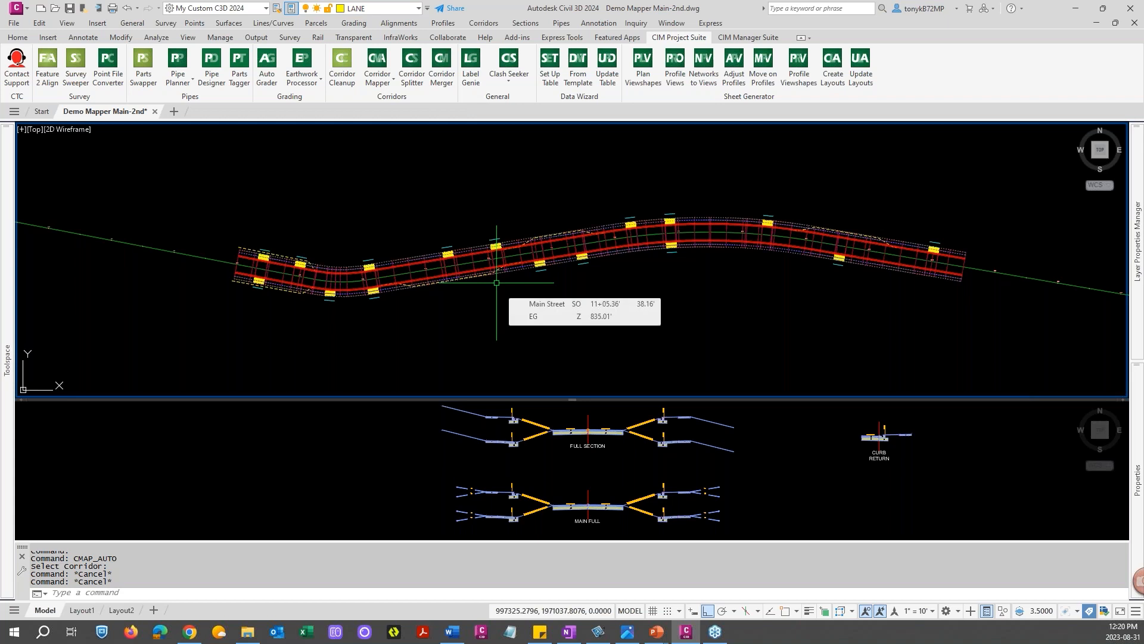
key("Escape")
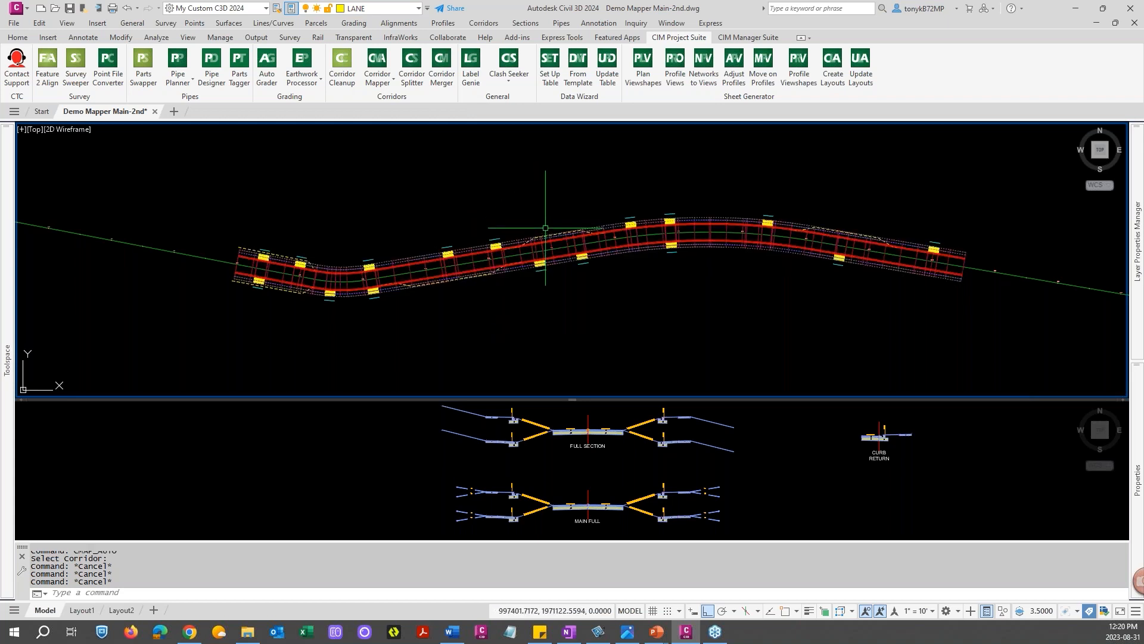
Open Corridor Mapper target setup for the corridor and filter the subassemblies by "lan"
left_click(384, 86)
left_click(403, 104)
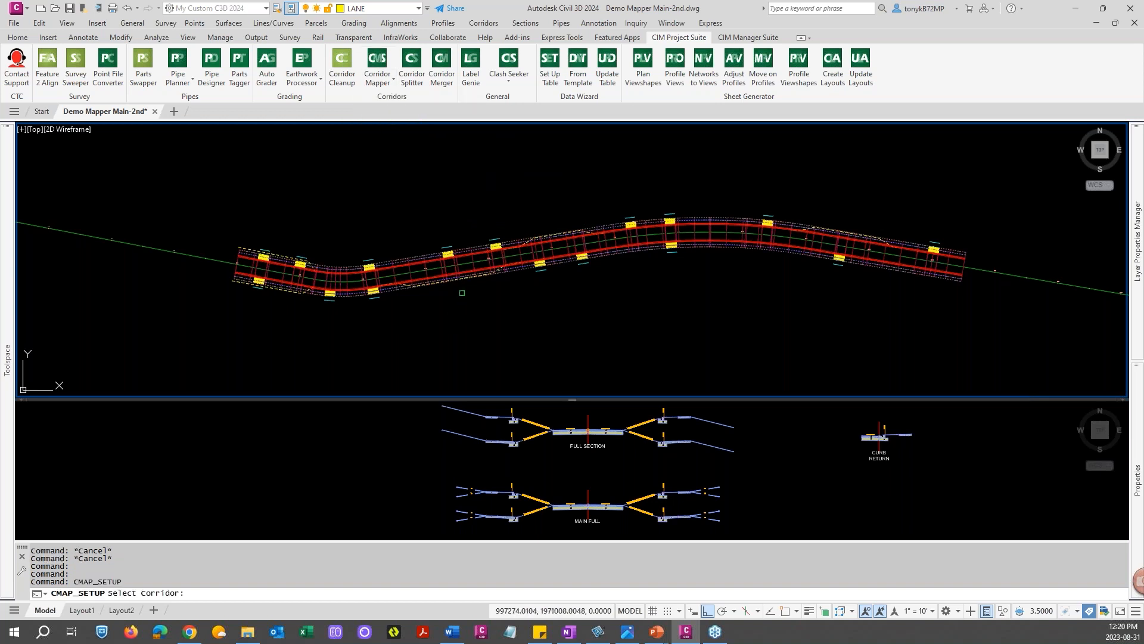
left_click(466, 270)
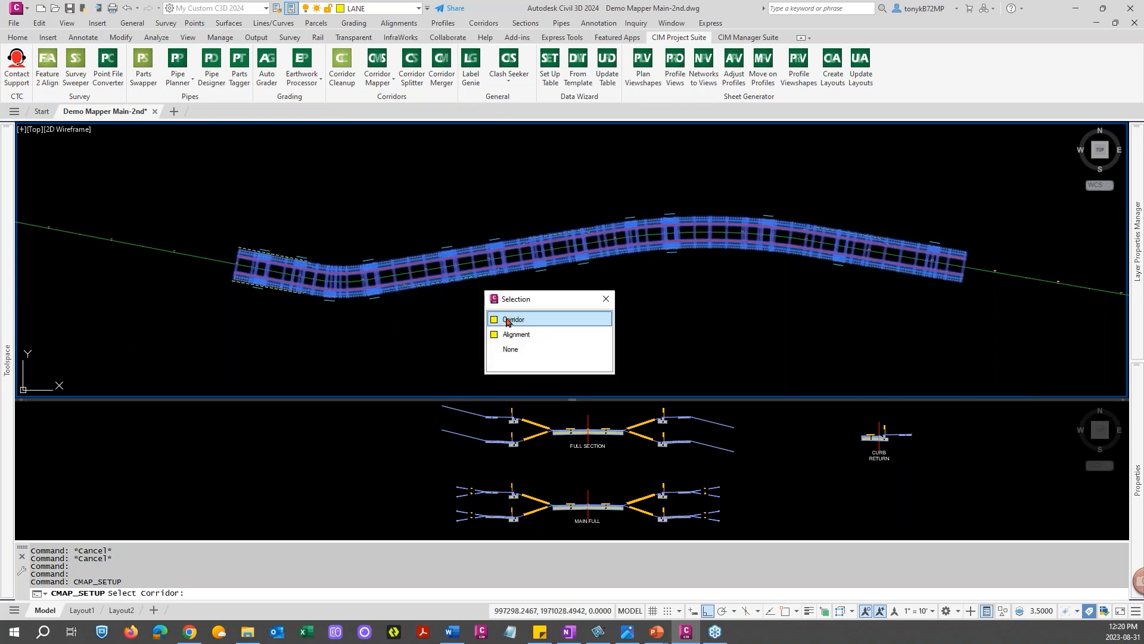
left_click(508, 320)
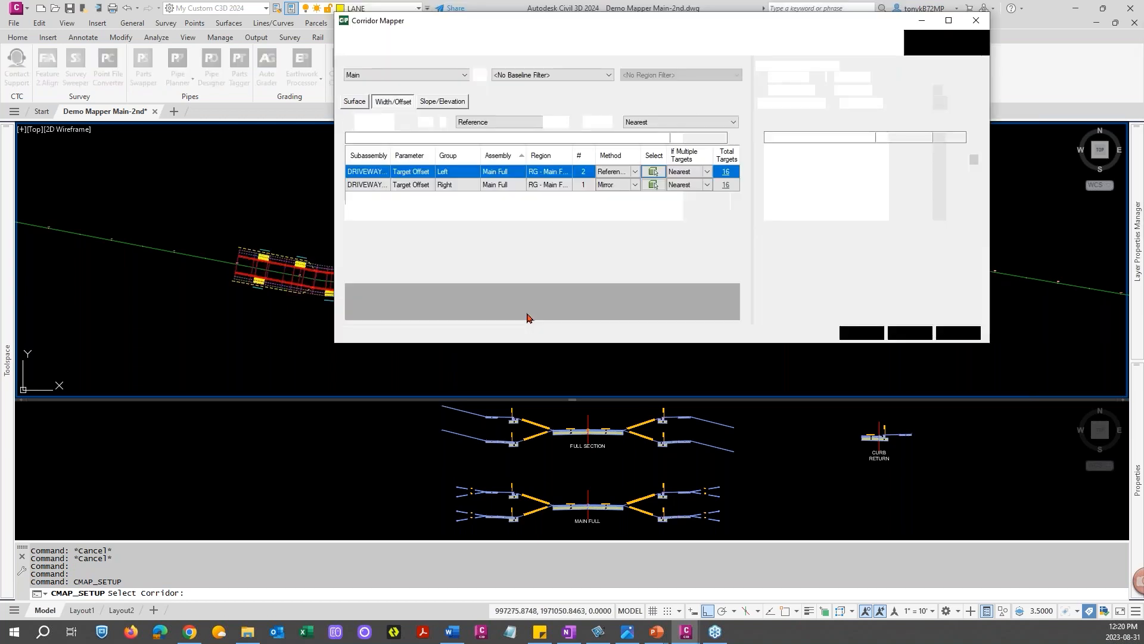
left_click_drag(604, 31, 388, 63)
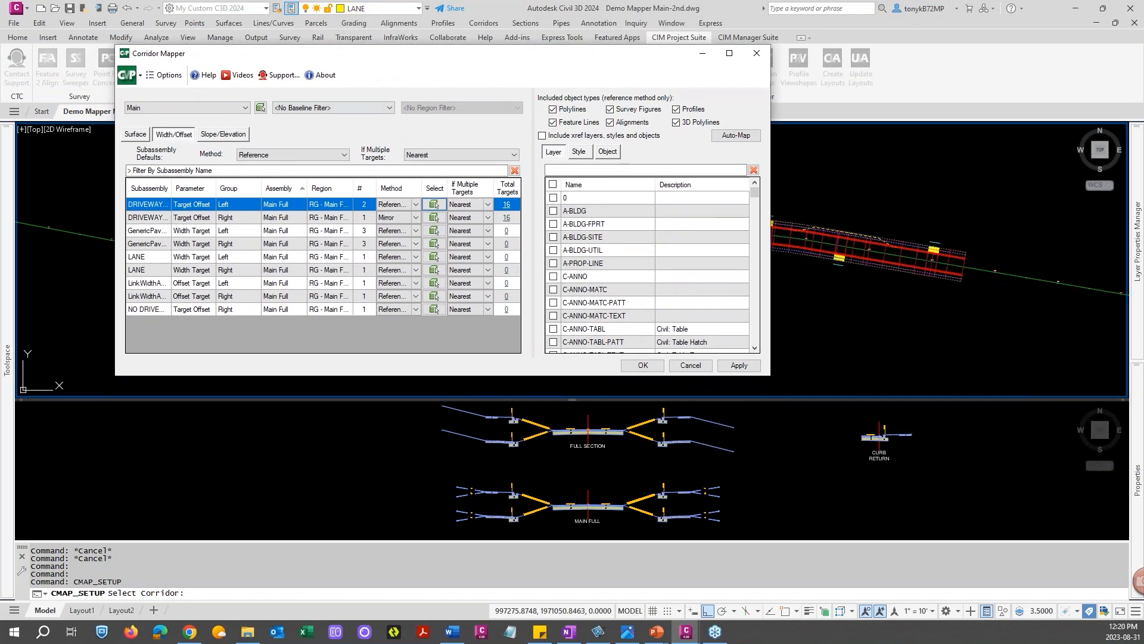
mouse_move(540, 43)
left_mouse_down()
mouse_move(550, 63)
mouse_move(458, 29)
left_mouse_up()
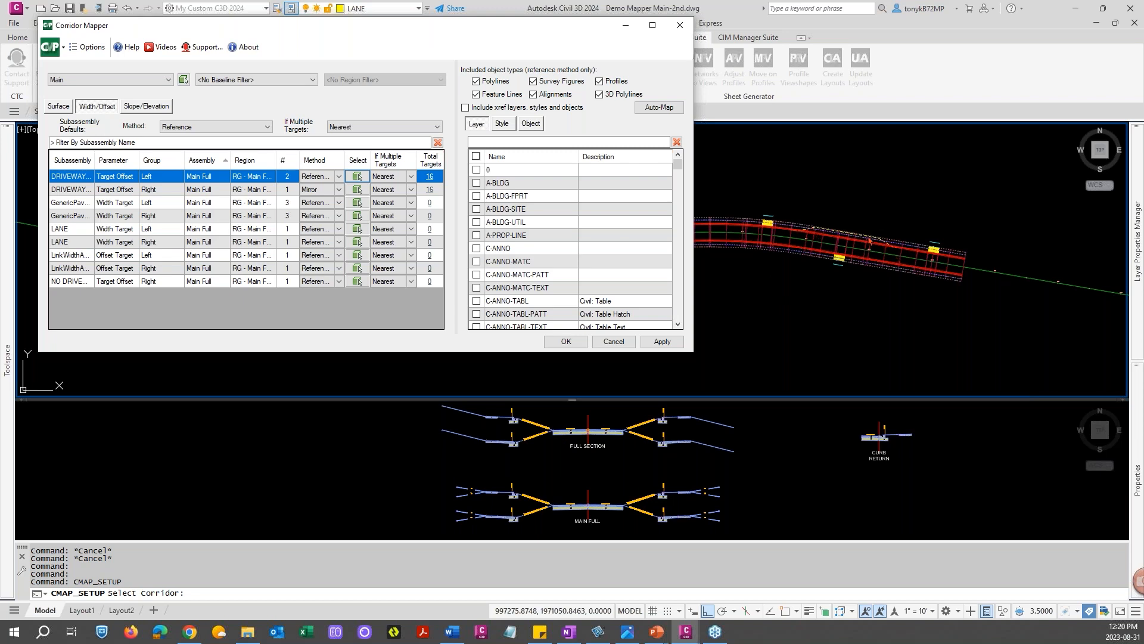
left_click(84, 144)
type("lan")
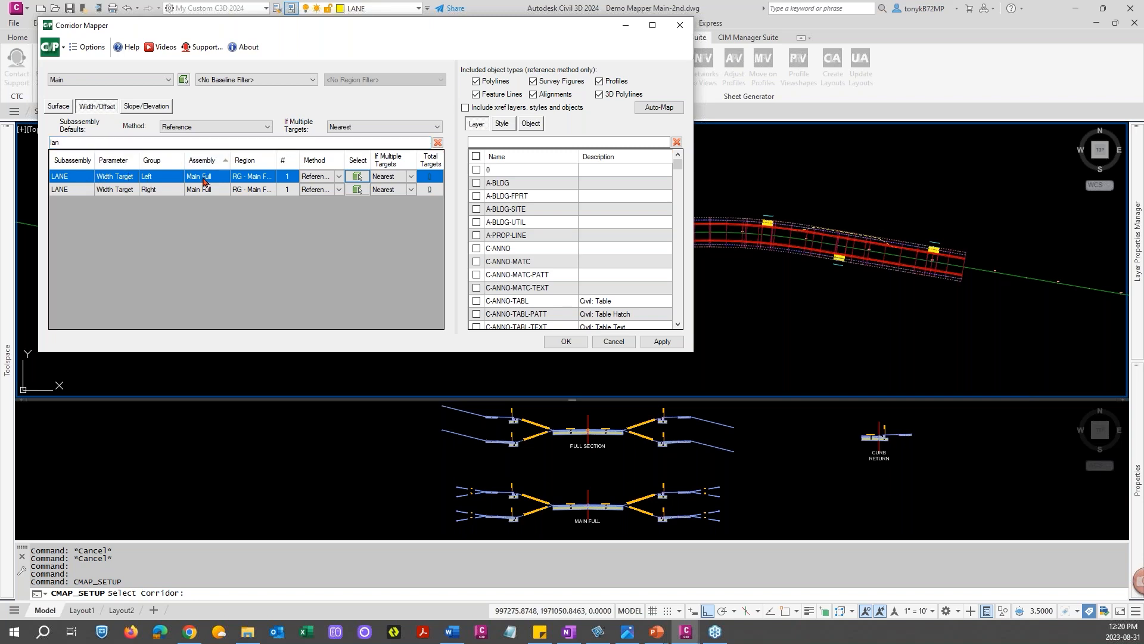
Filter the target styles by "off" and include the Offsets alignment style as the LANE target
left_click(501, 124)
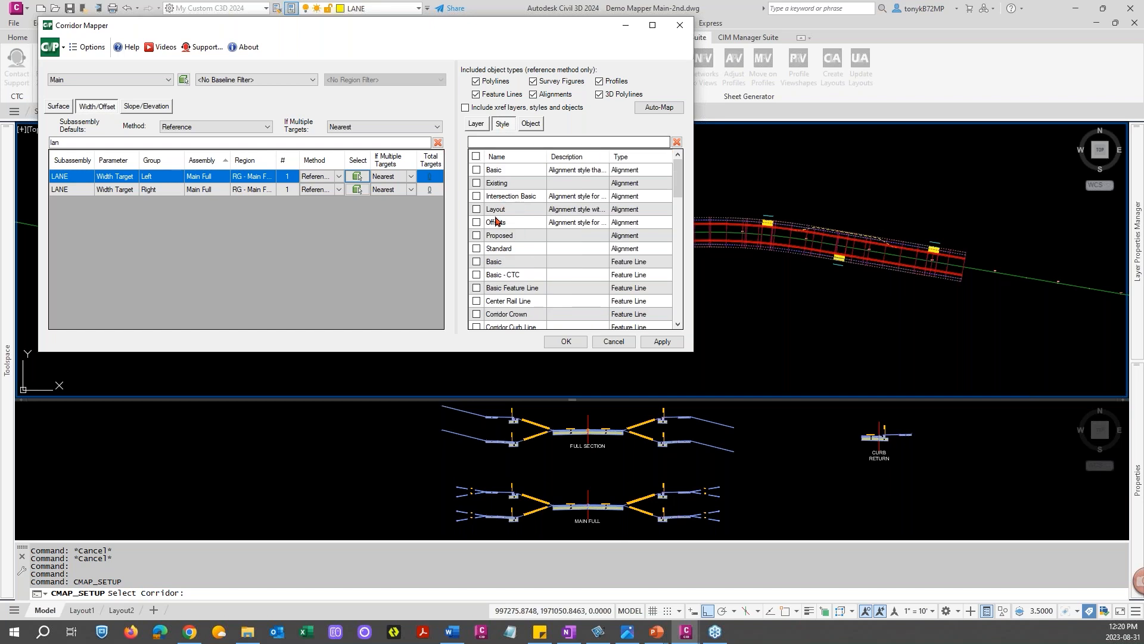
left_click(497, 142)
type("off")
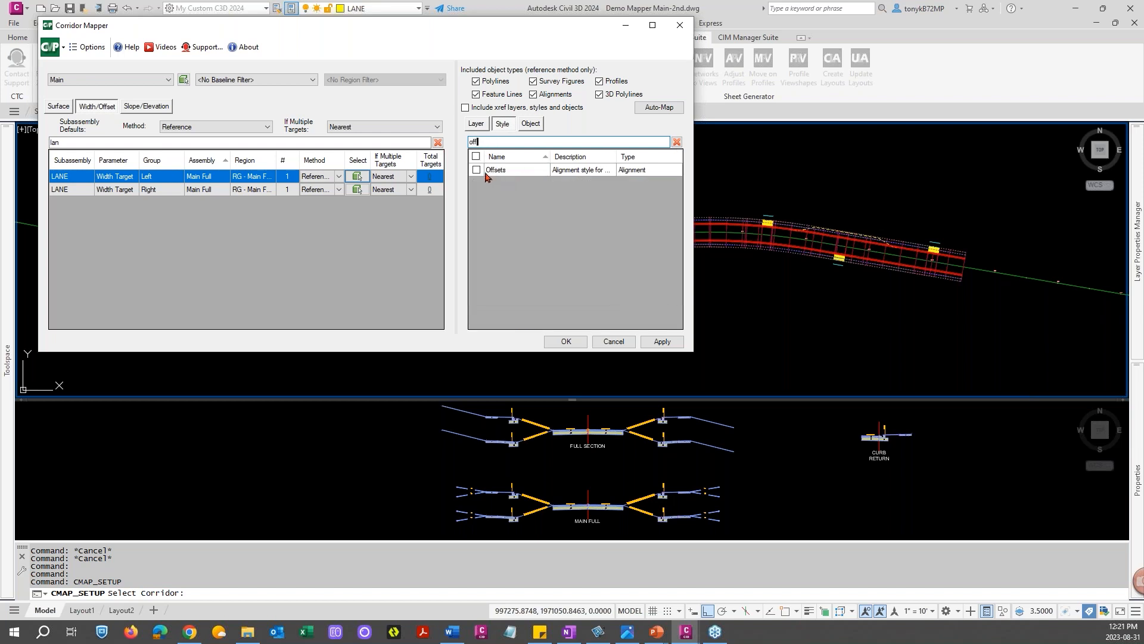
left_click_drag(617, 156, 651, 156)
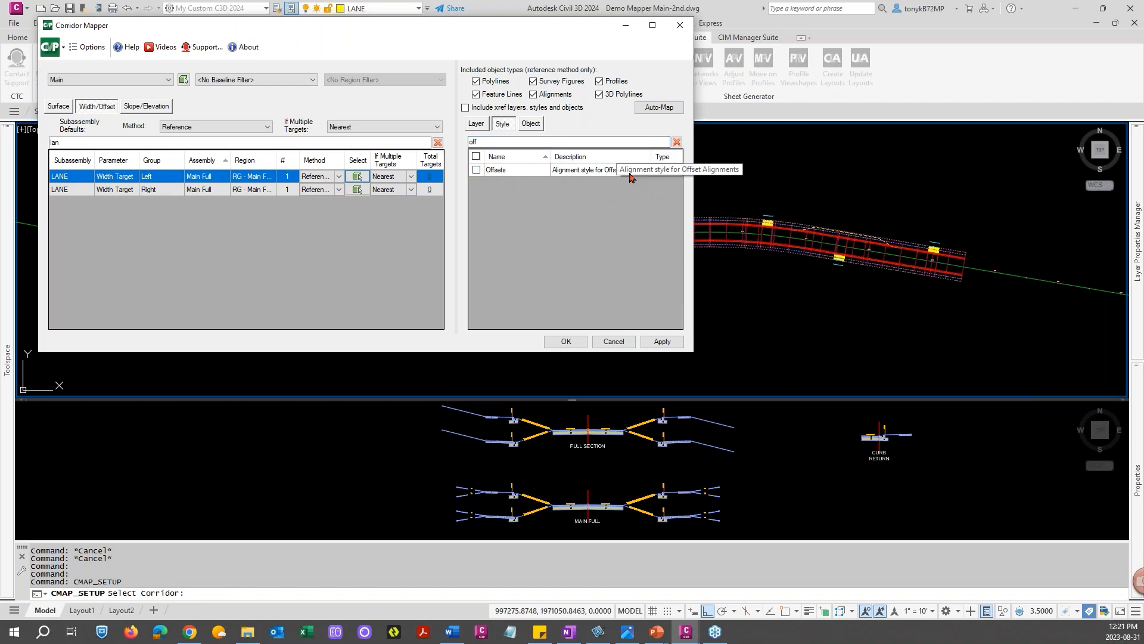
left_click_drag(853, 189, 927, 189)
left_click_drag(728, 157, 669, 157)
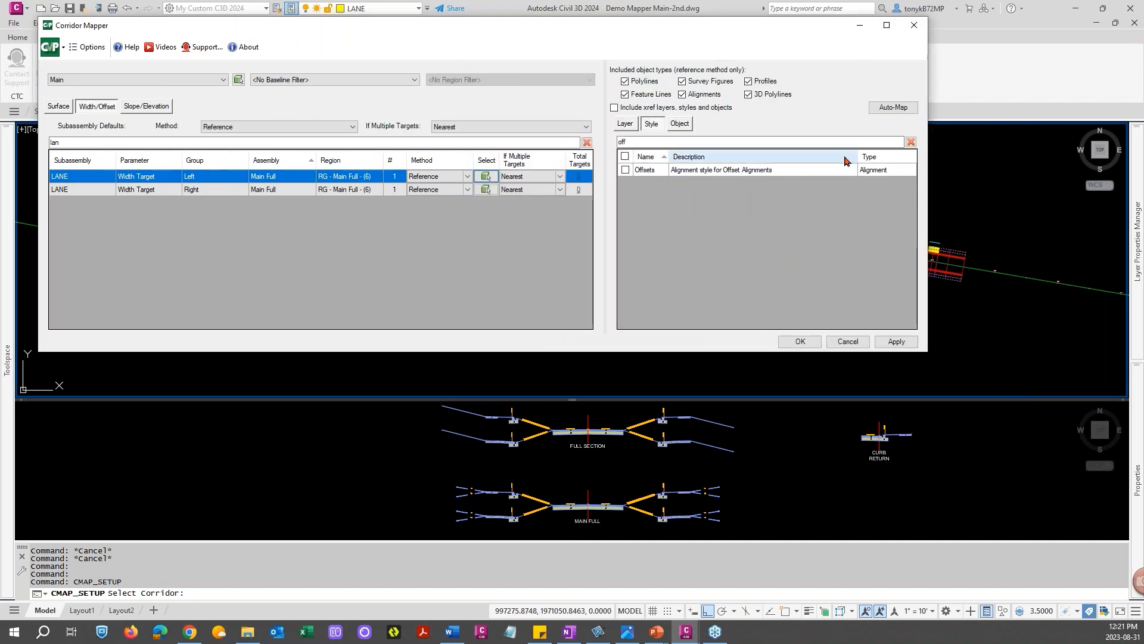
left_click(625, 170)
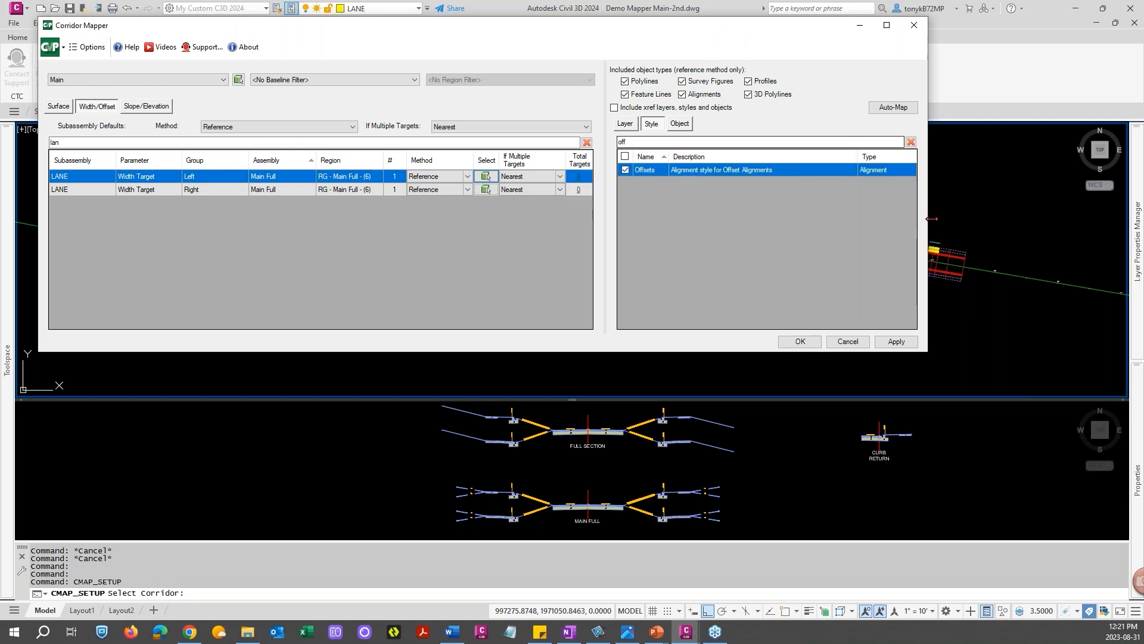
Accept the LANE target setup and confirm mapping the targets
left_click_drag(927, 214, 499, 228)
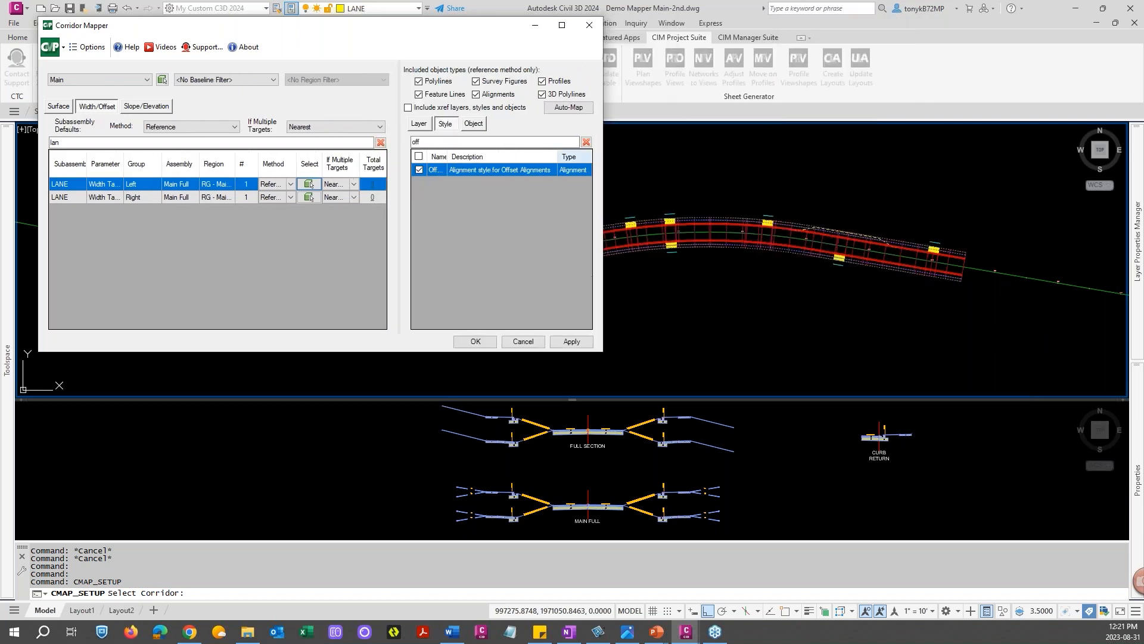
left_click_drag(460, 25, 407, 304)
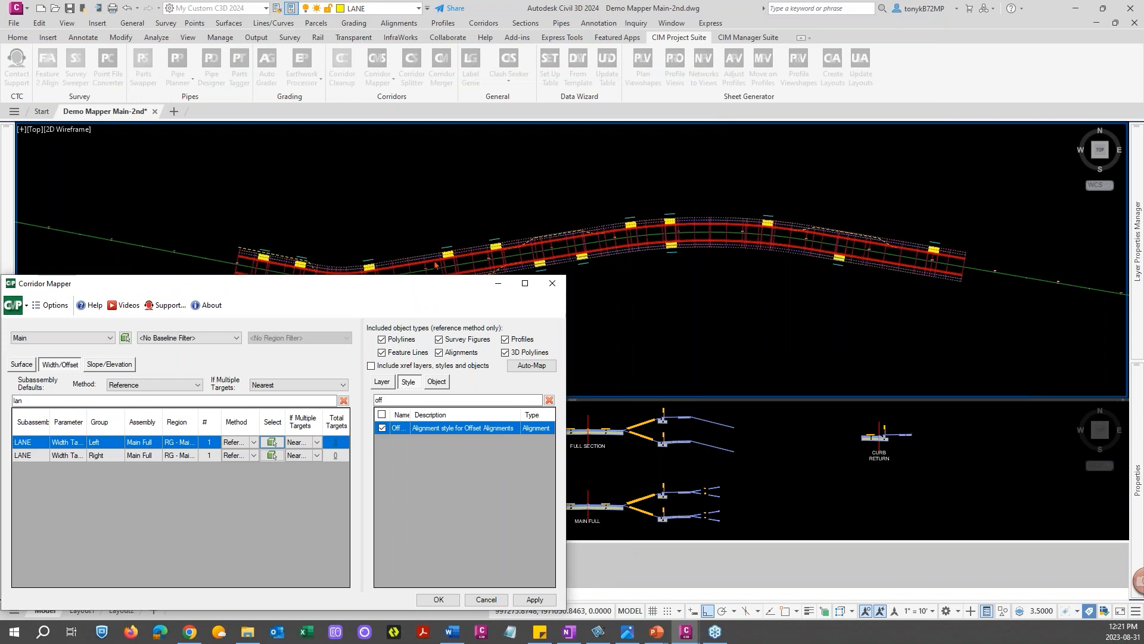
left_click_drag(397, 286, 431, 42)
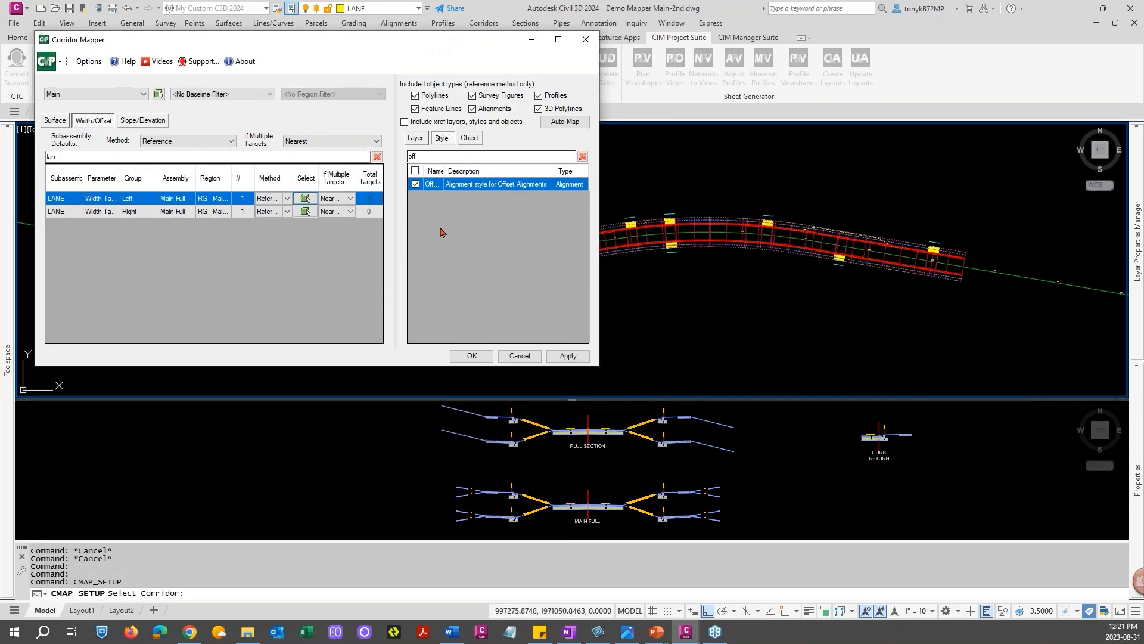
left_click(473, 356)
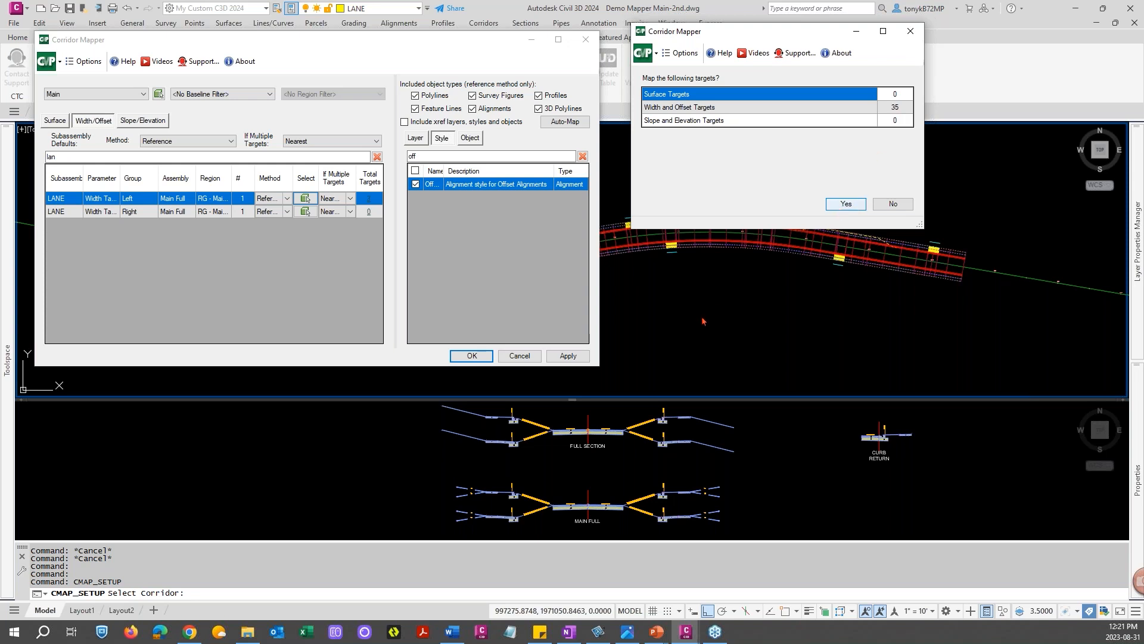
key("Return")
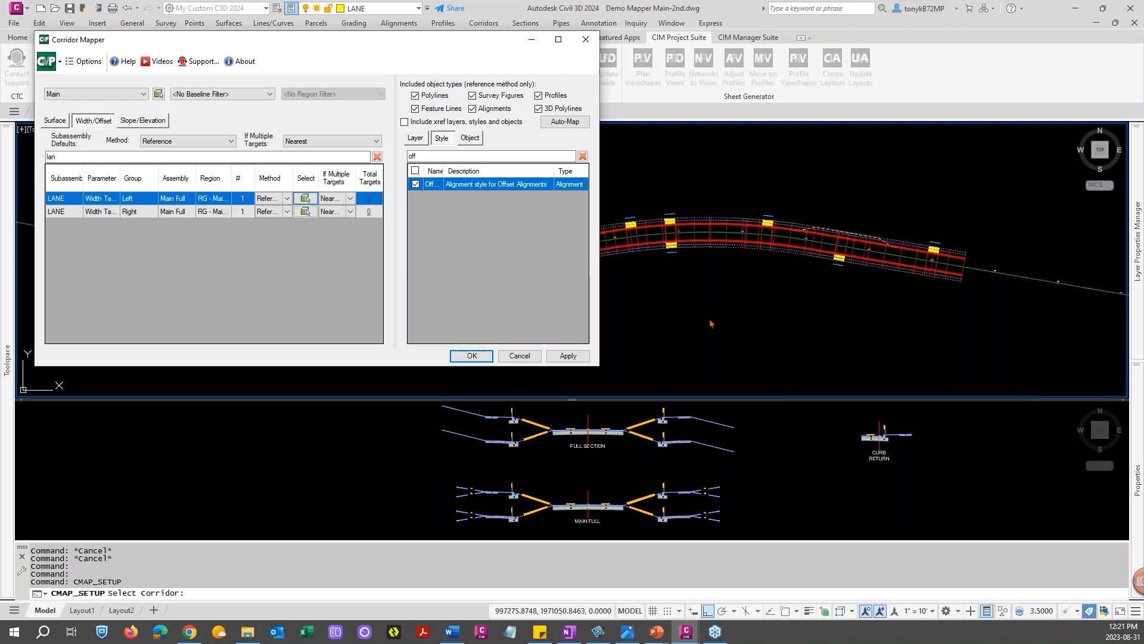
left_click(691, 311)
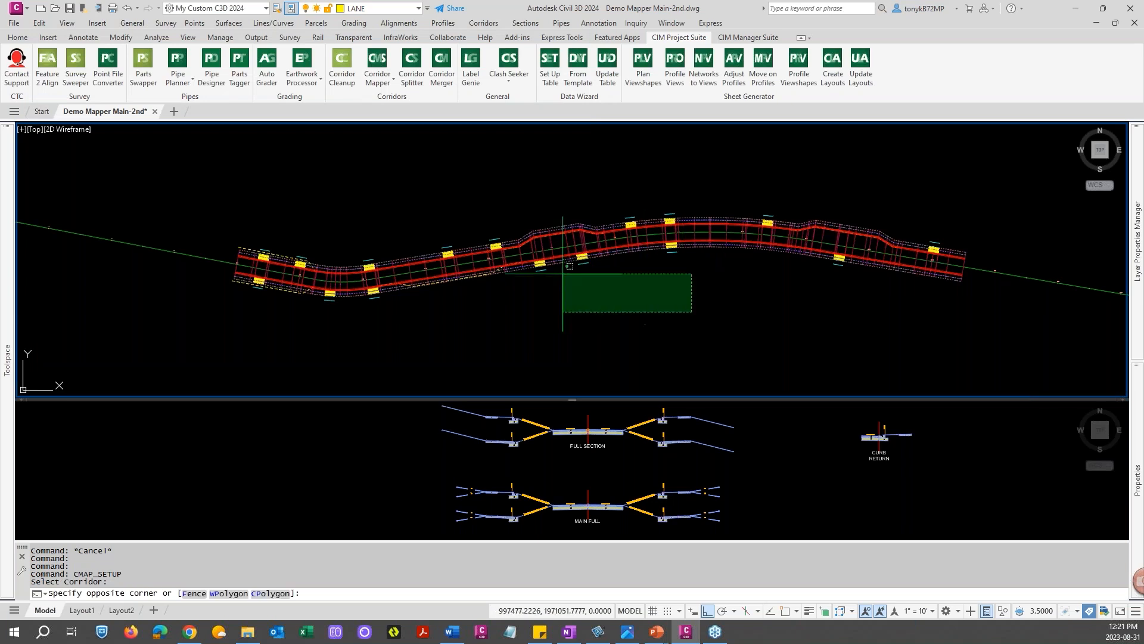
key("Escape")
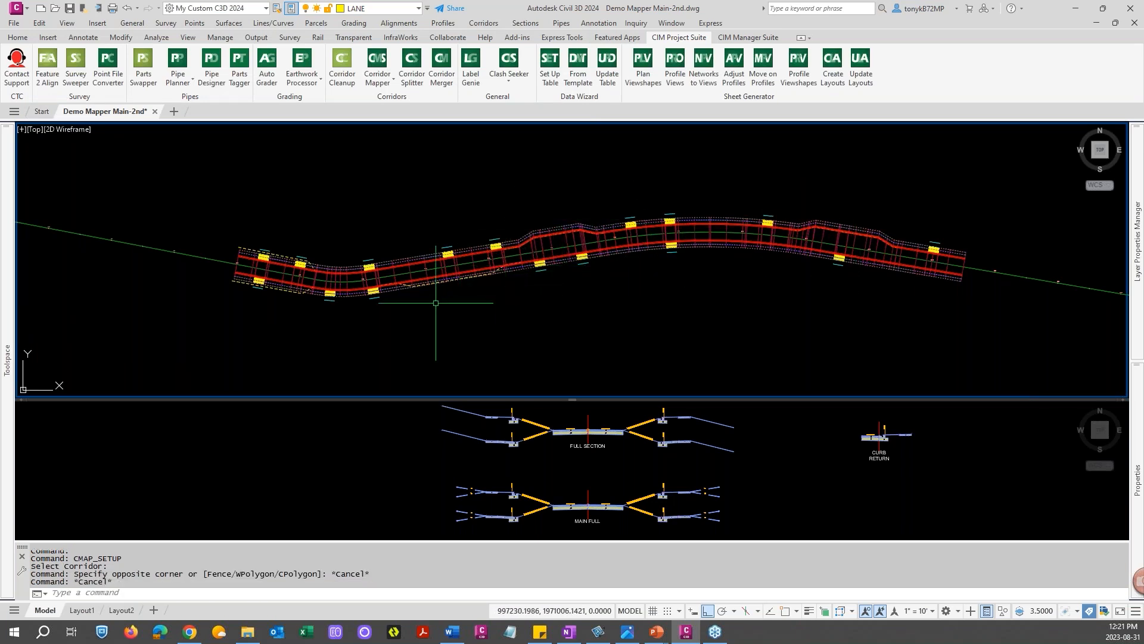
scroll(436, 303, "up", 2)
middle_click_drag(436, 302, 519, 292)
scroll(512, 286, "down", 2)
key("Escape")
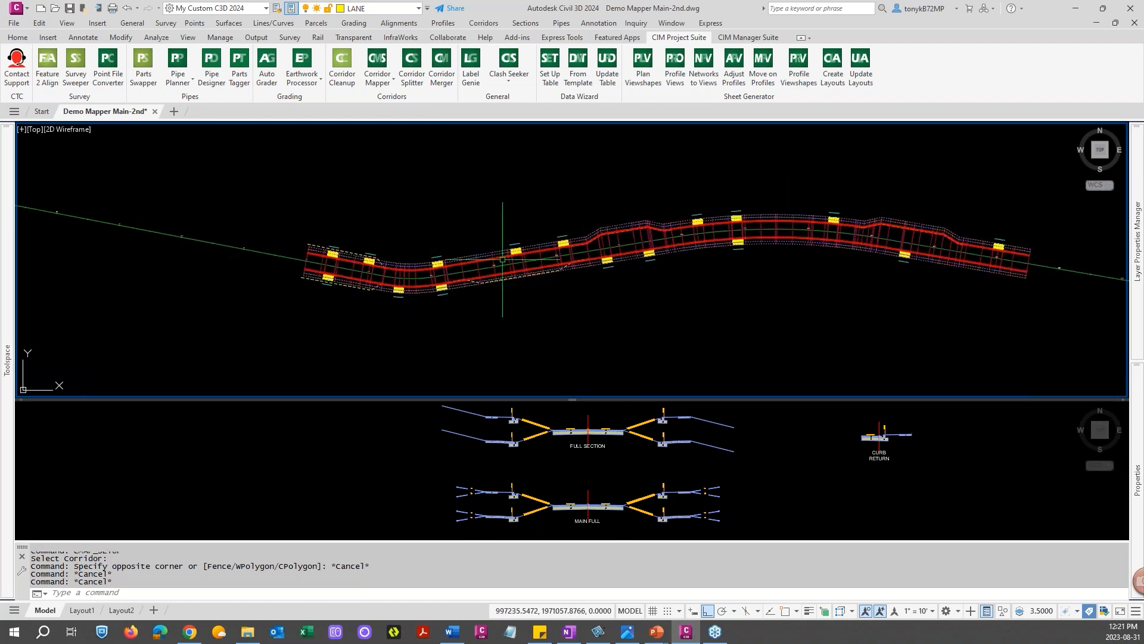
left_click(392, 82)
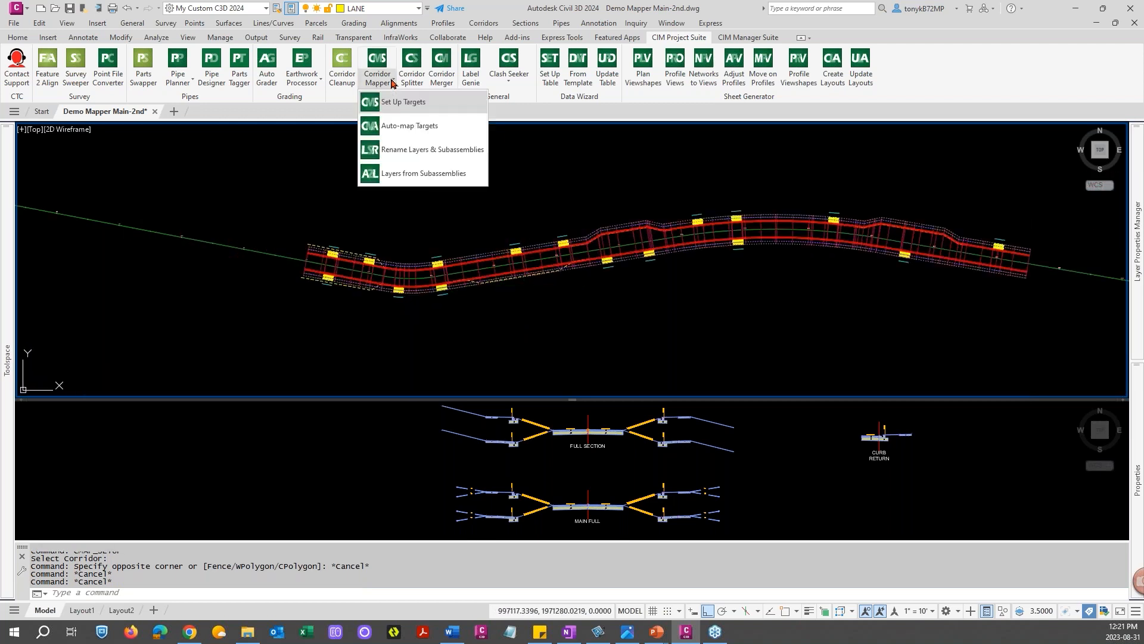
left_click(409, 111)
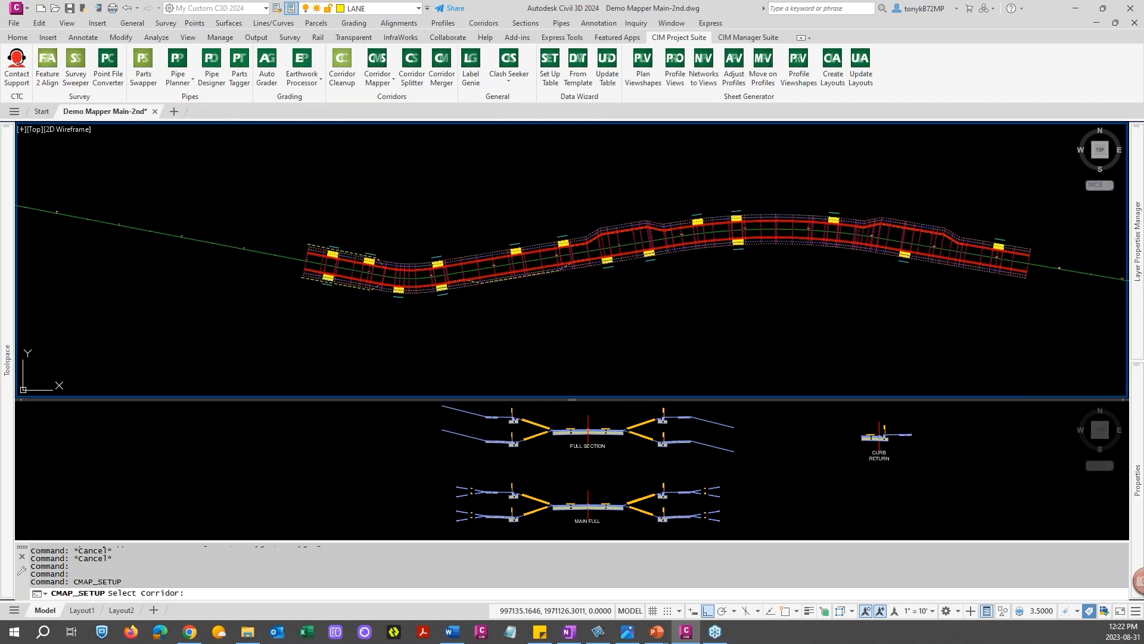
key("Escape")
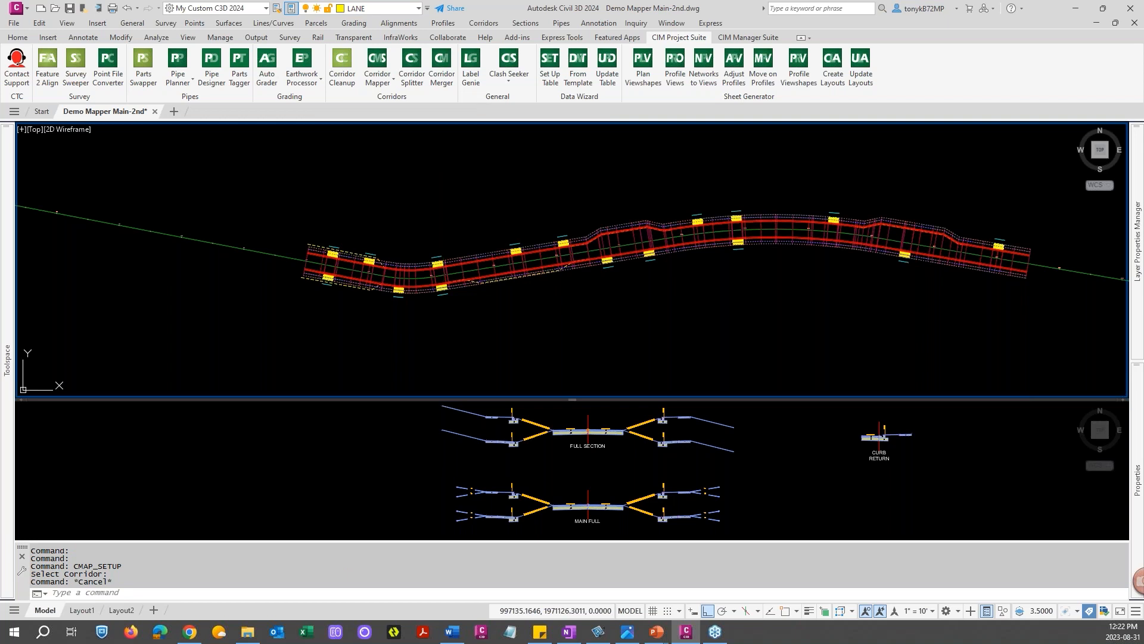
Reopen Corridor Mapper setup, filter subassemblies by "la", and set the right LANE to Mirror the left DRIVEWAY subassembly
key("Return")
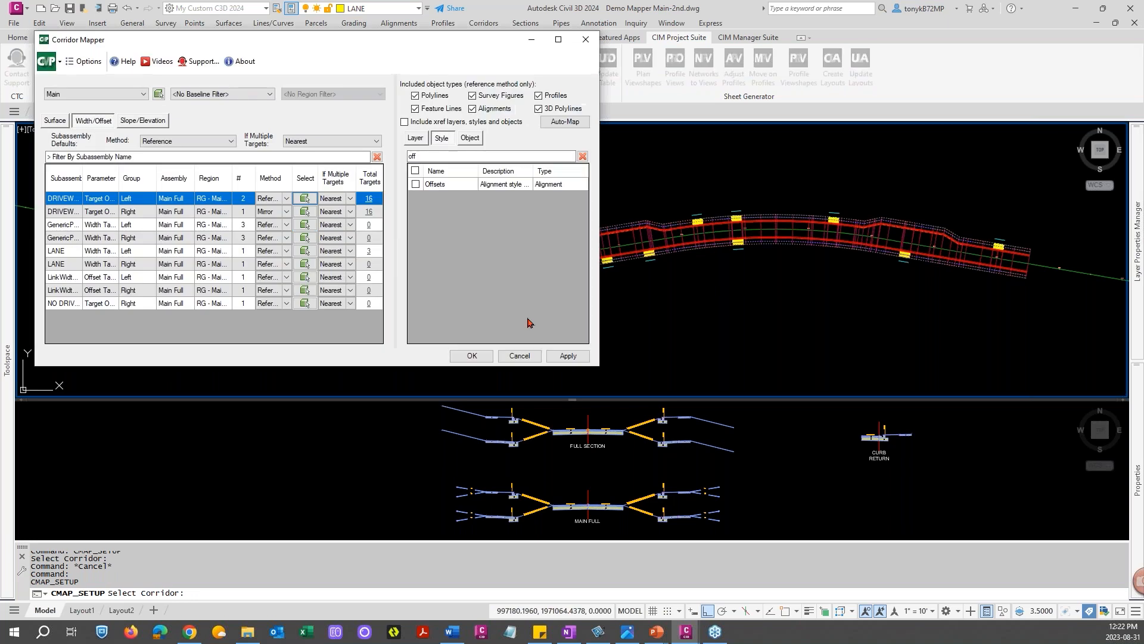
left_click_drag(470, 43, 639, 39)
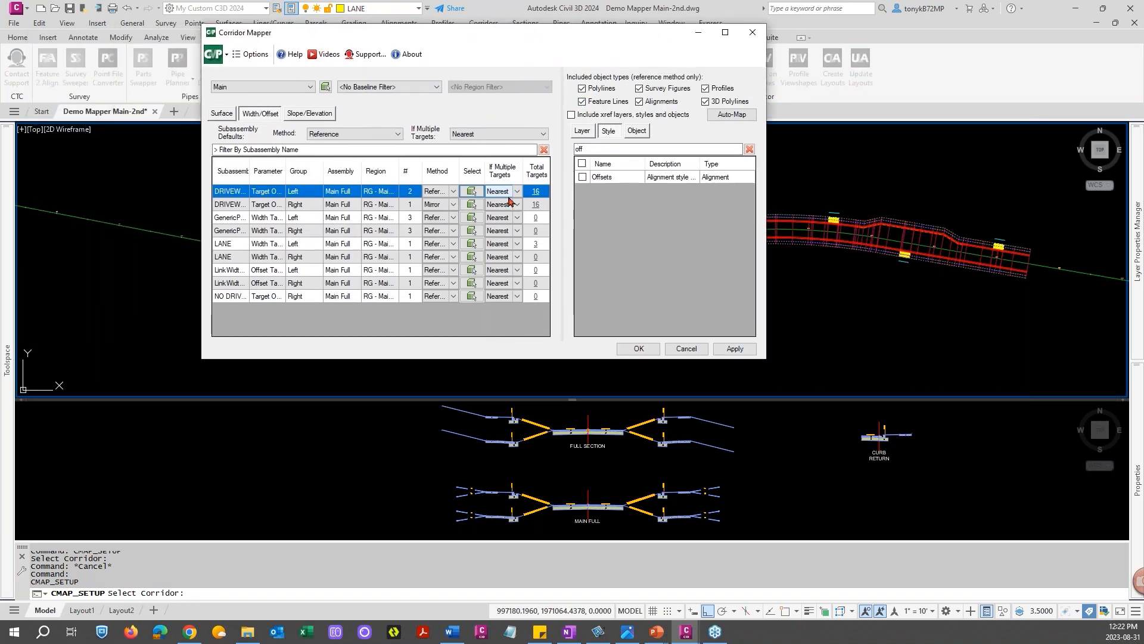
left_click(279, 149)
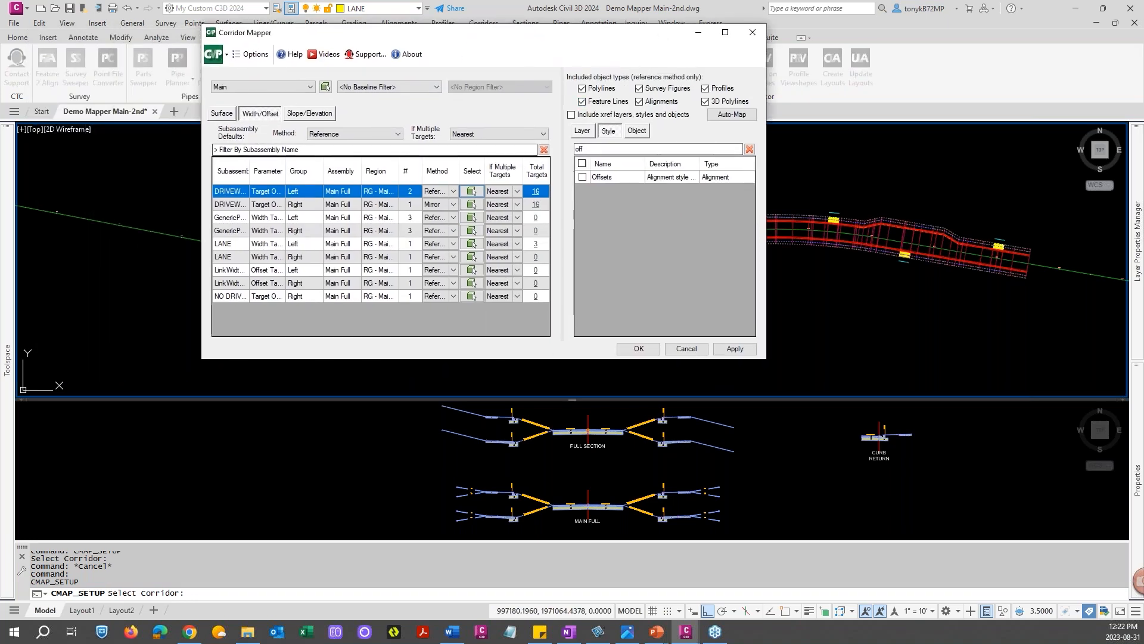
type("la")
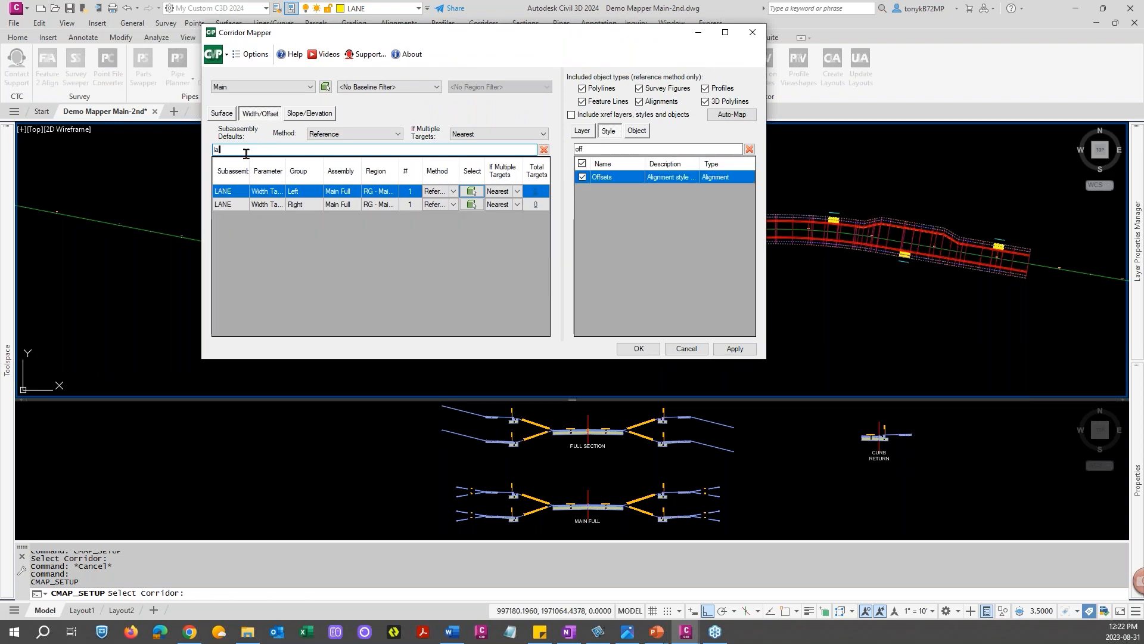
left_click(244, 205)
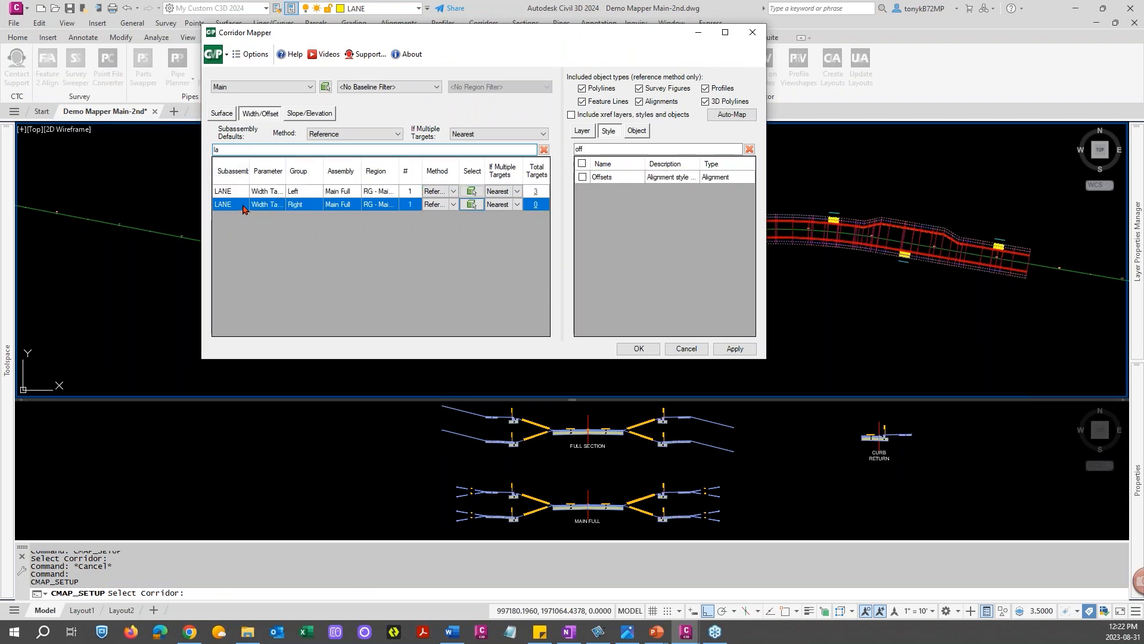
left_click(453, 204)
left_click(438, 228)
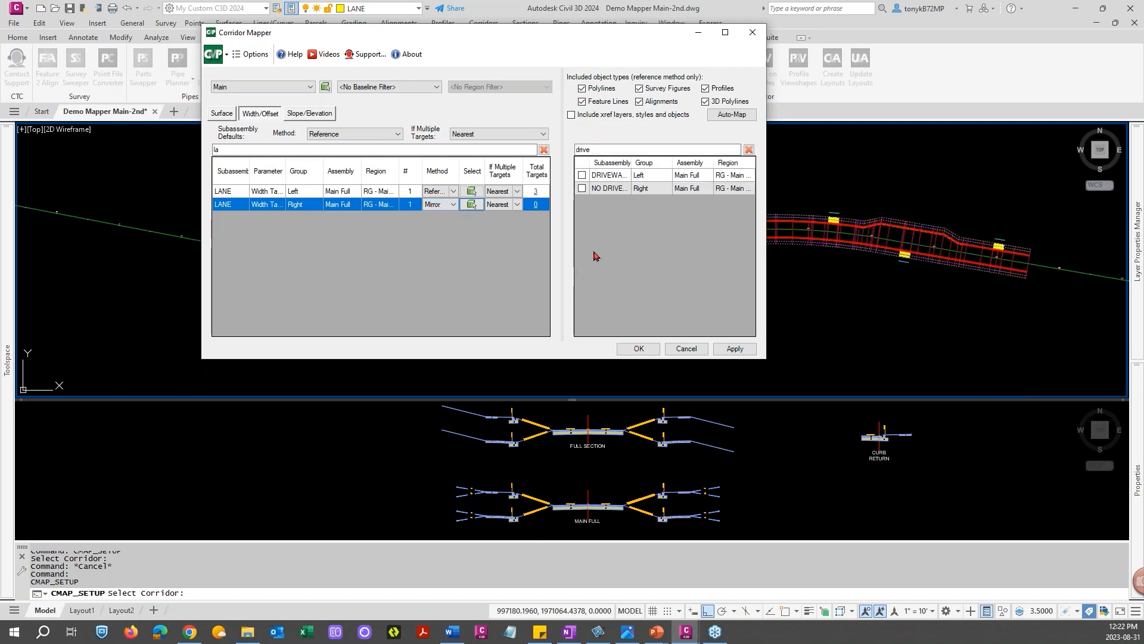
left_click(582, 176)
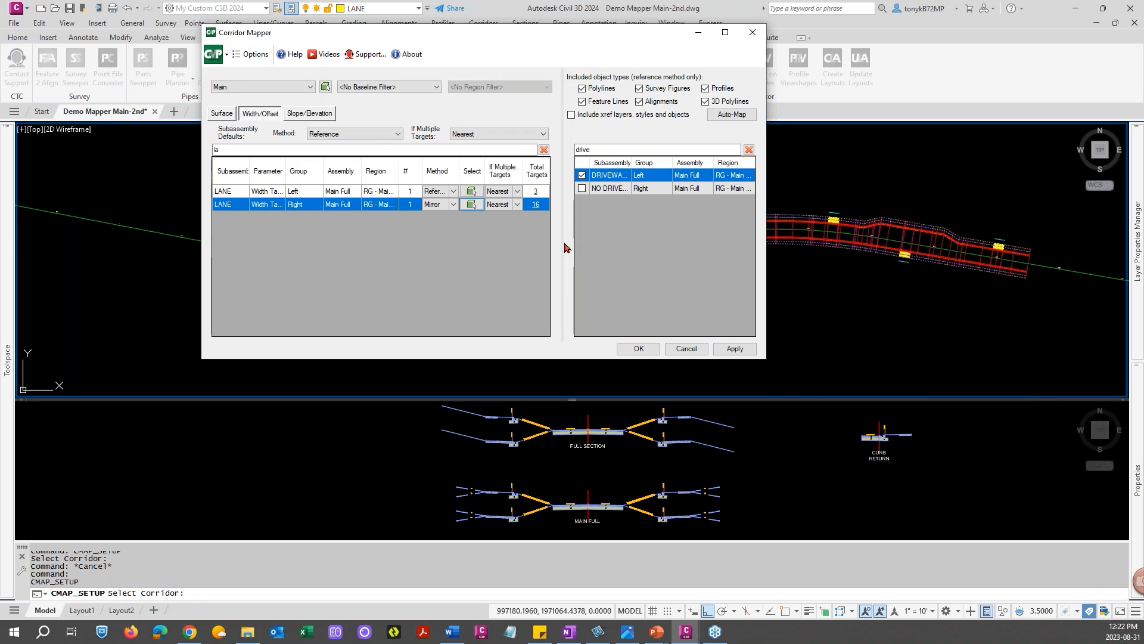
left_click(536, 205)
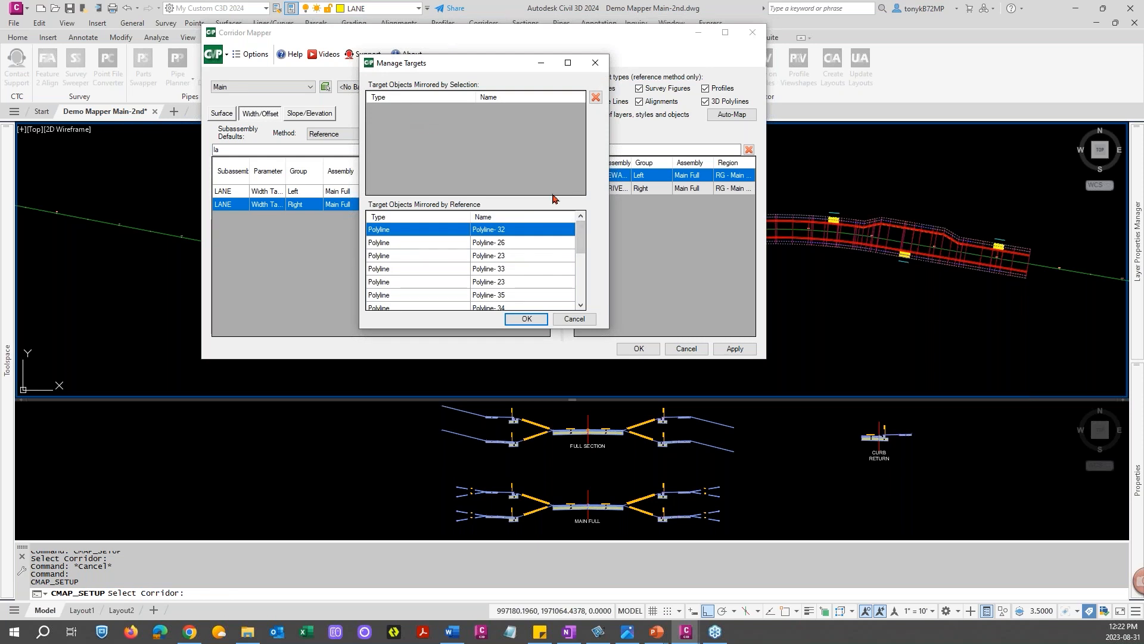
left_click_drag(579, 241, 582, 215)
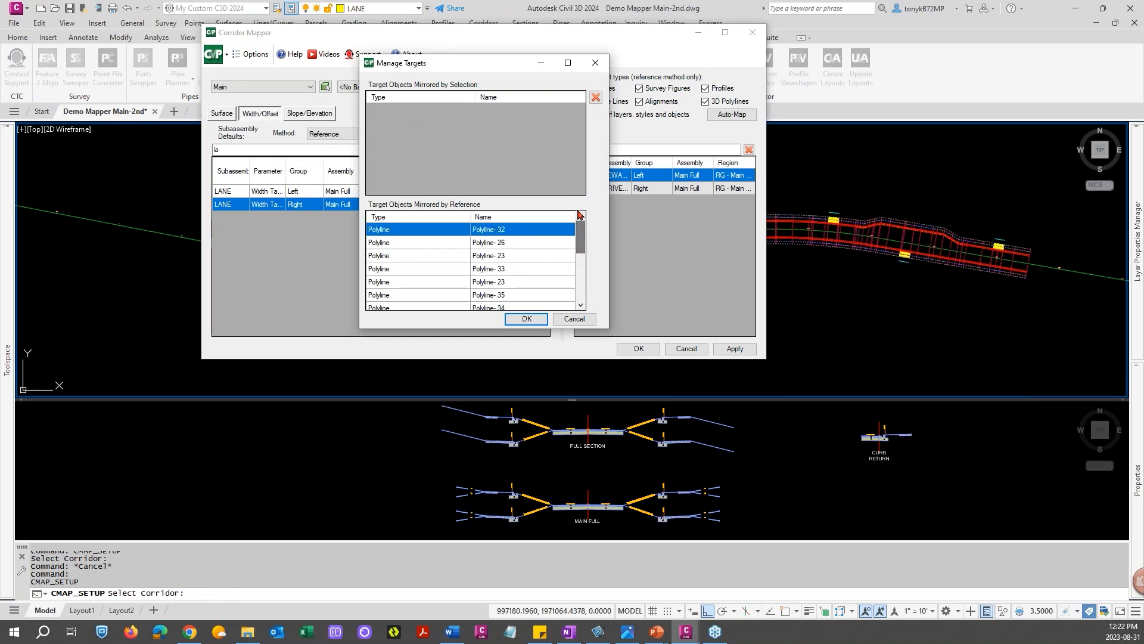
left_click(526, 319)
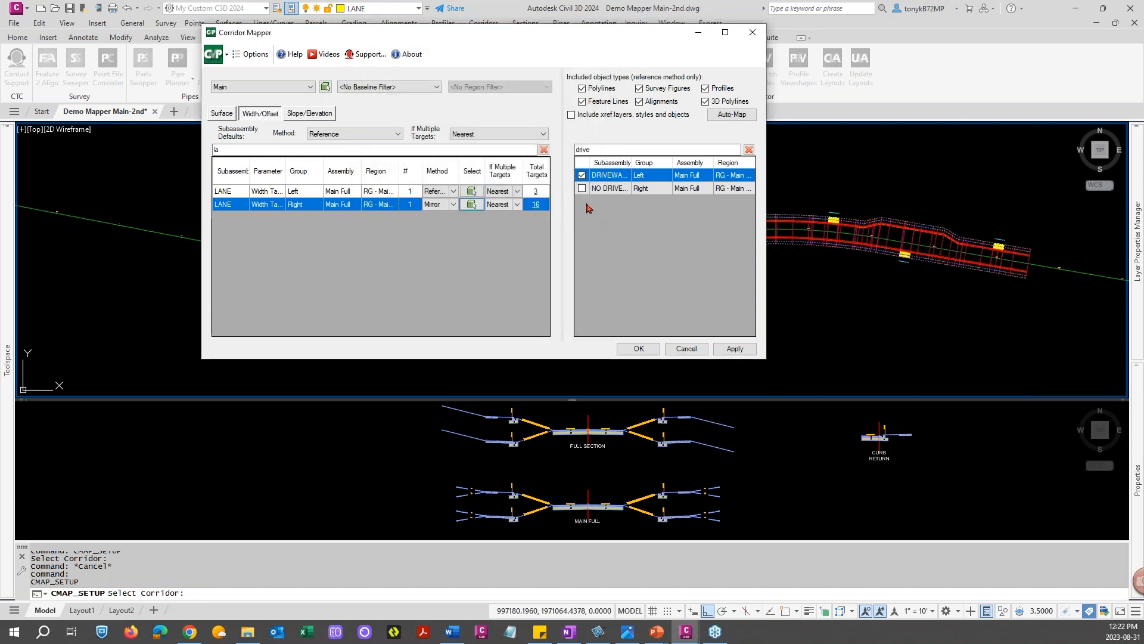
Apply the mirrored right LANE mapping to the corridor
left_click_drag(579, 38, 361, 12)
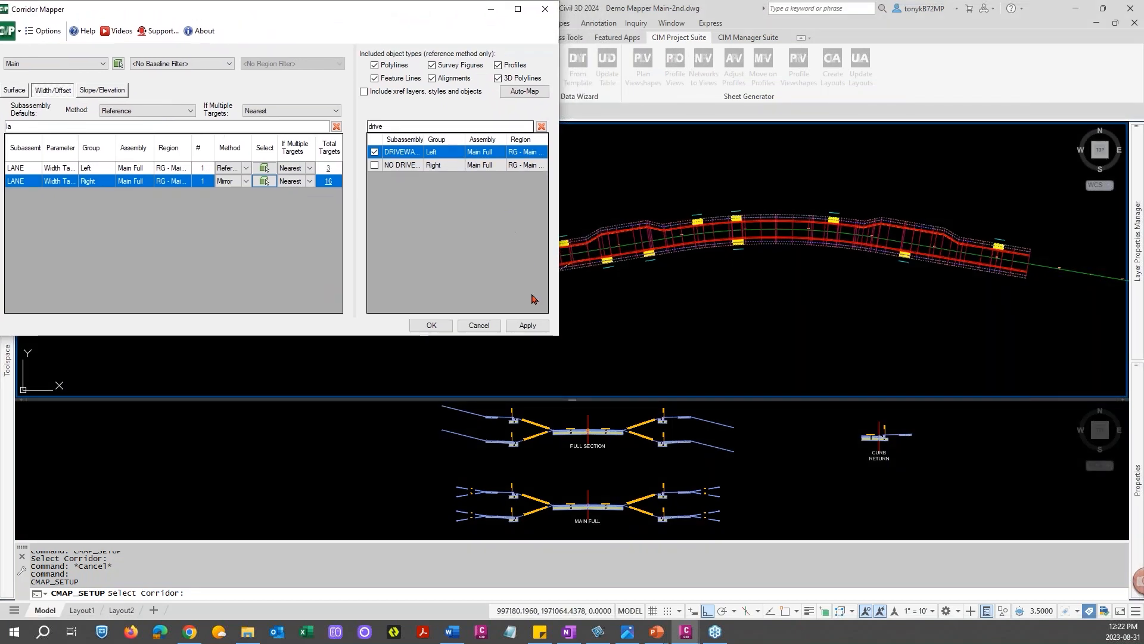
left_click_drag(560, 341, 424, 202)
left_click_drag(516, 213, 517, 200)
left_click(524, 192)
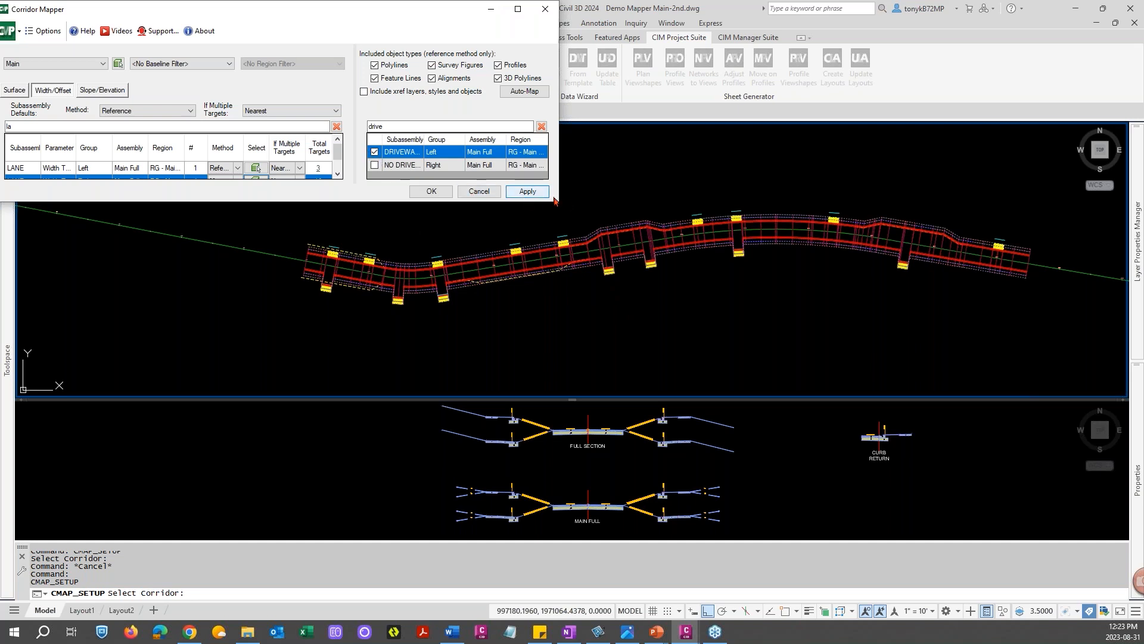
left_click_drag(557, 202, 593, 284)
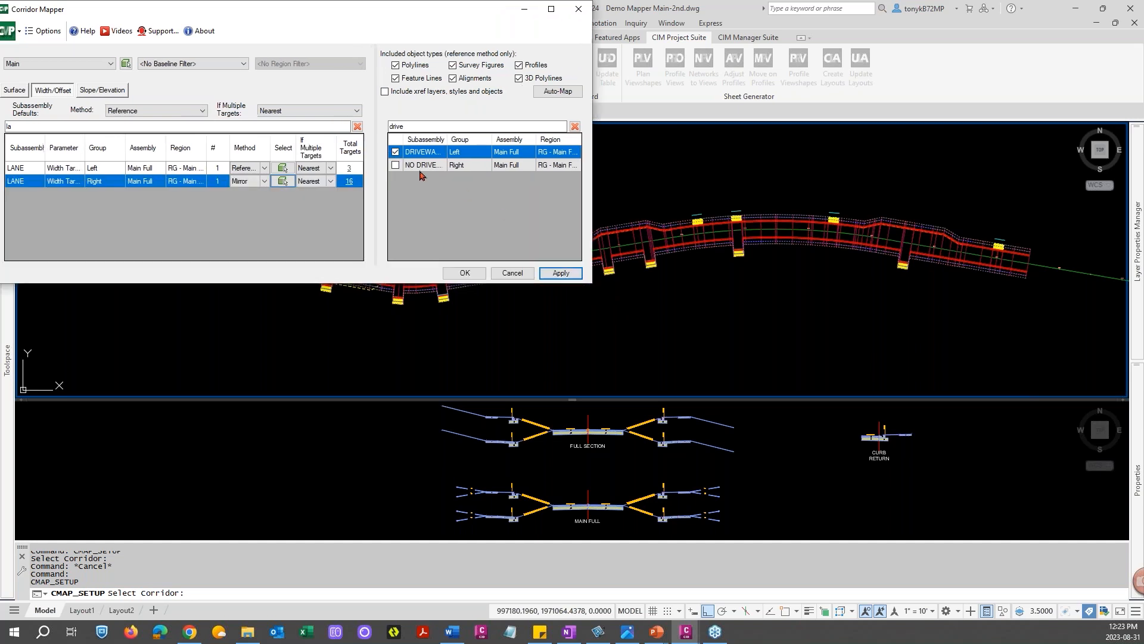
Switch the right LANE back to Reference and target the Offsets alignment style
left_click(394, 153)
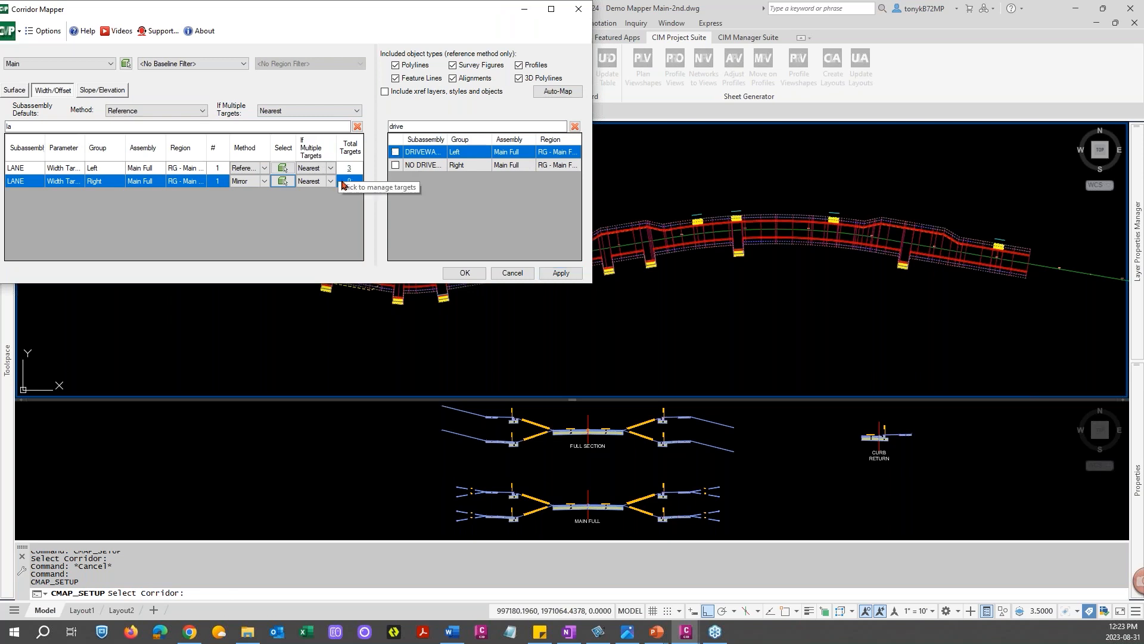
left_click(265, 184)
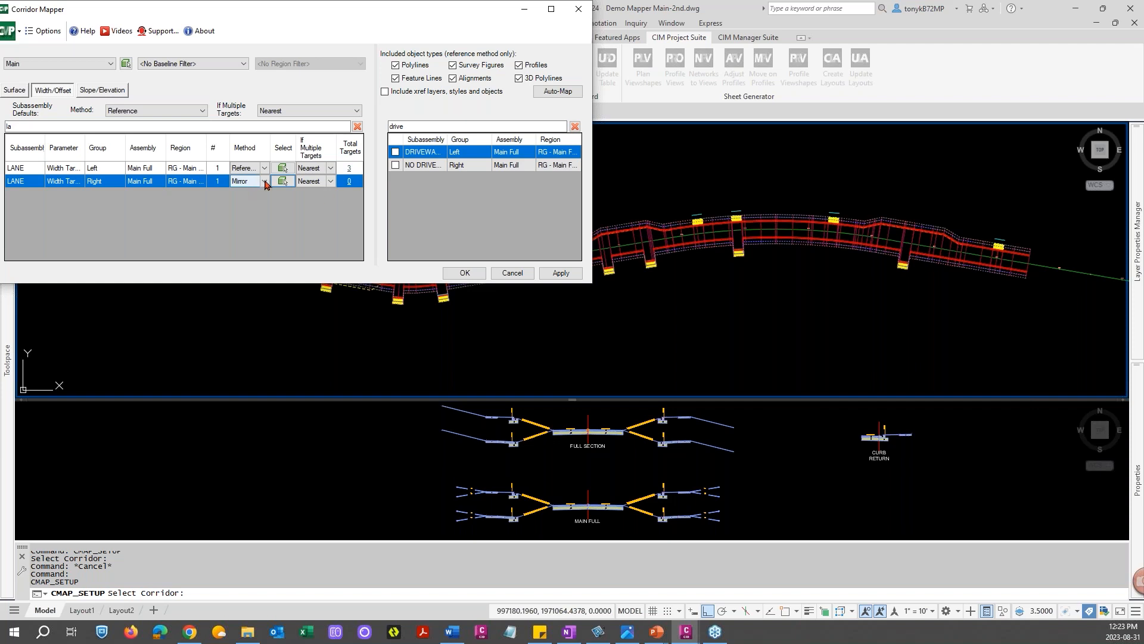
left_click(265, 182)
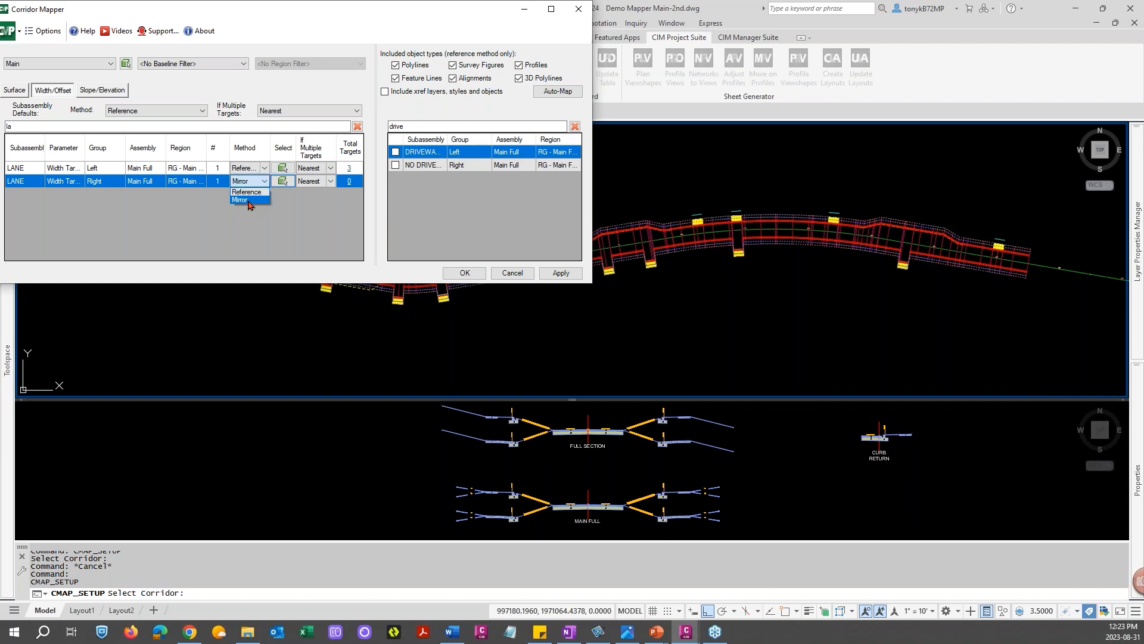
left_click(247, 192)
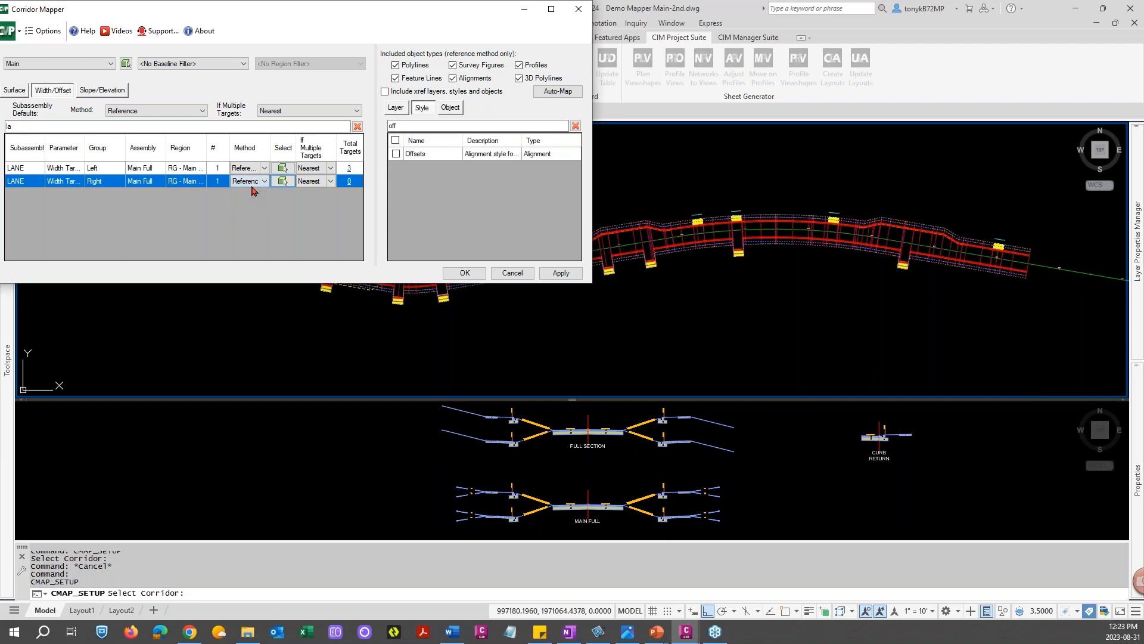
left_click(396, 154)
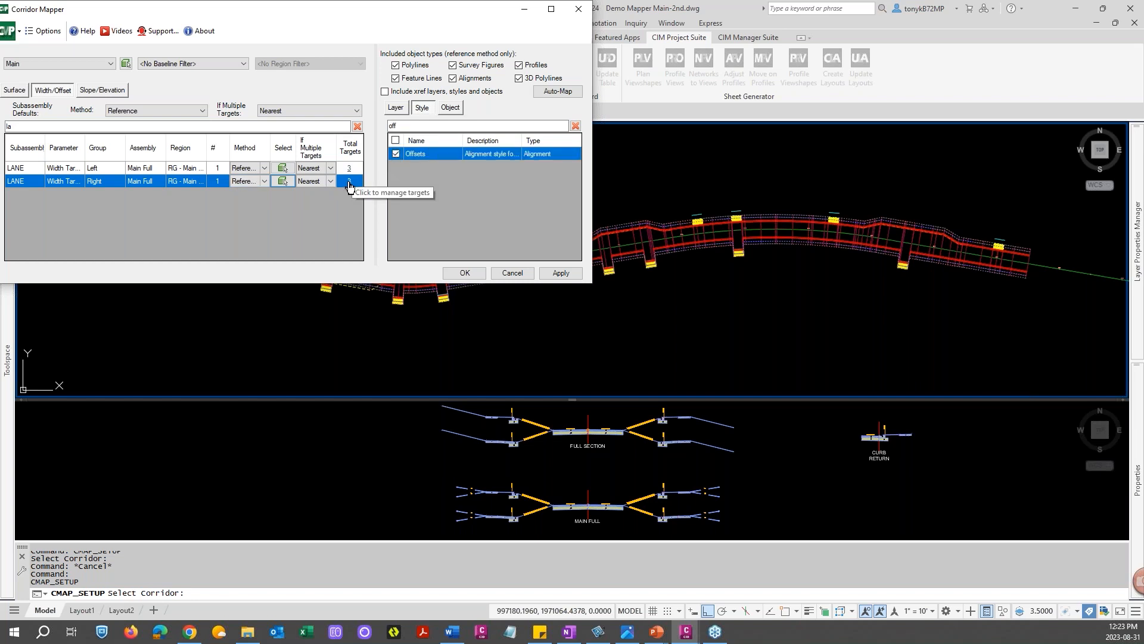
Accept the lane target setup and confirm mapping the width and offset targets
left_click_drag(425, 13, 420, 14)
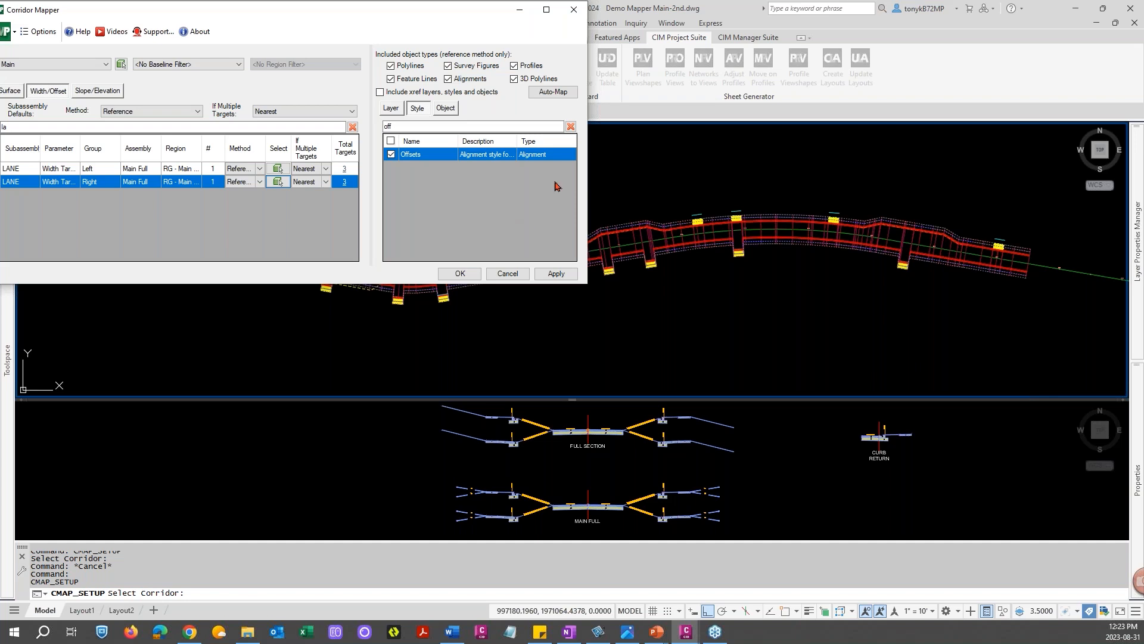
mouse_move(455, 12)
left_mouse_down()
mouse_move(560, 44)
mouse_move(683, 259)
mouse_move(691, 328)
mouse_move(700, 256)
mouse_move(852, 310)
mouse_move(883, 299)
left_mouse_up()
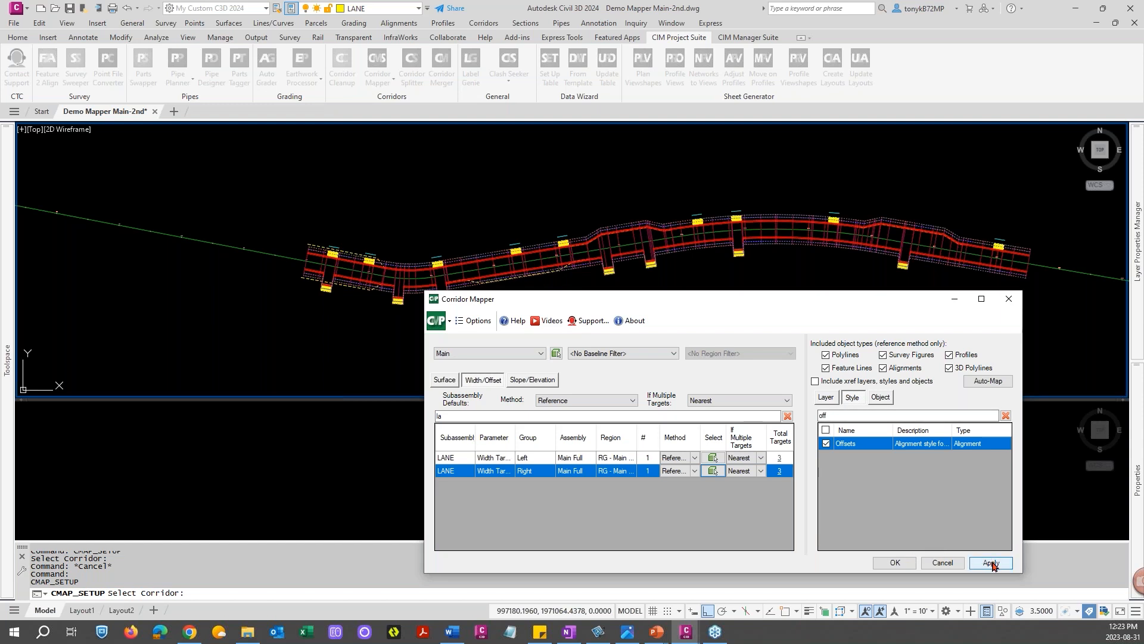
left_click(892, 565)
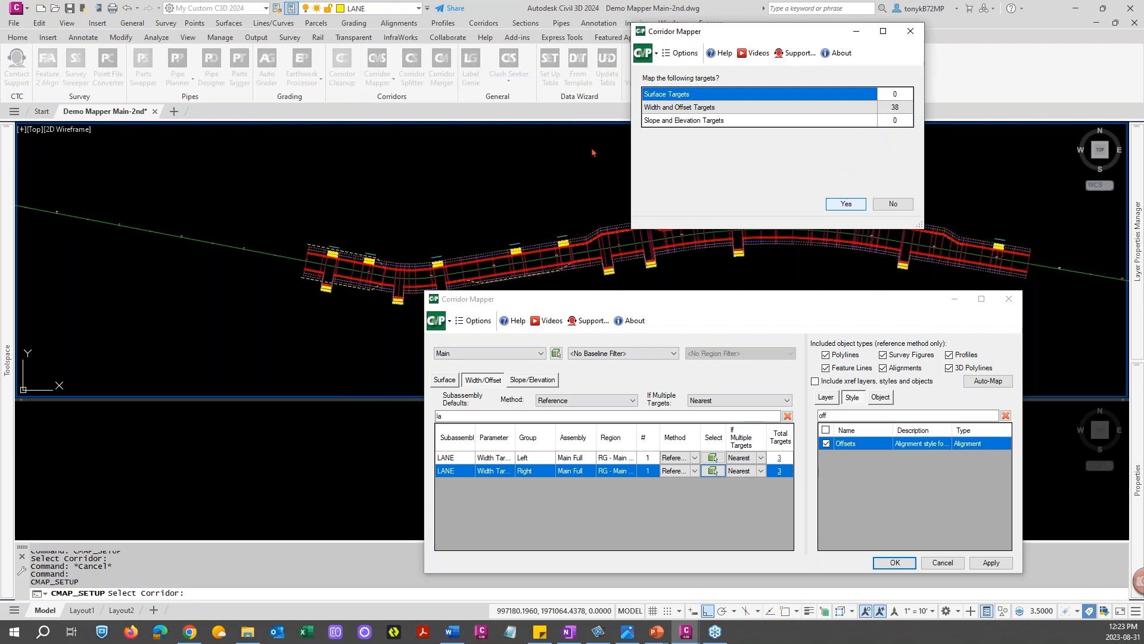
key("Return")
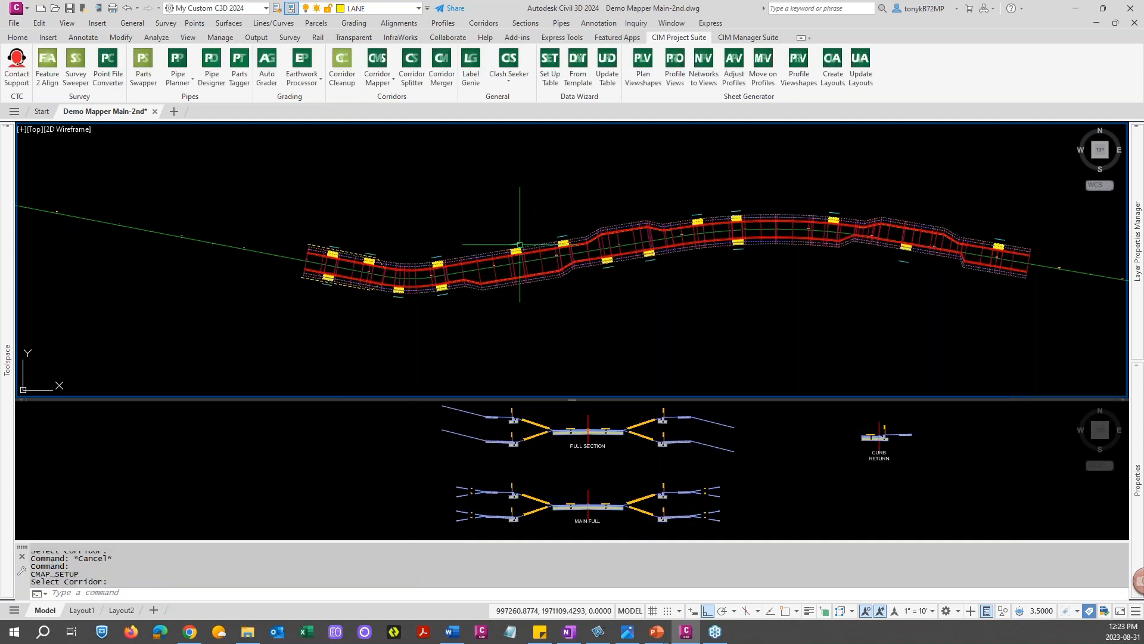
Inspect the updated corridor lanes and widenings along the road
scroll(494, 290, "up", 2)
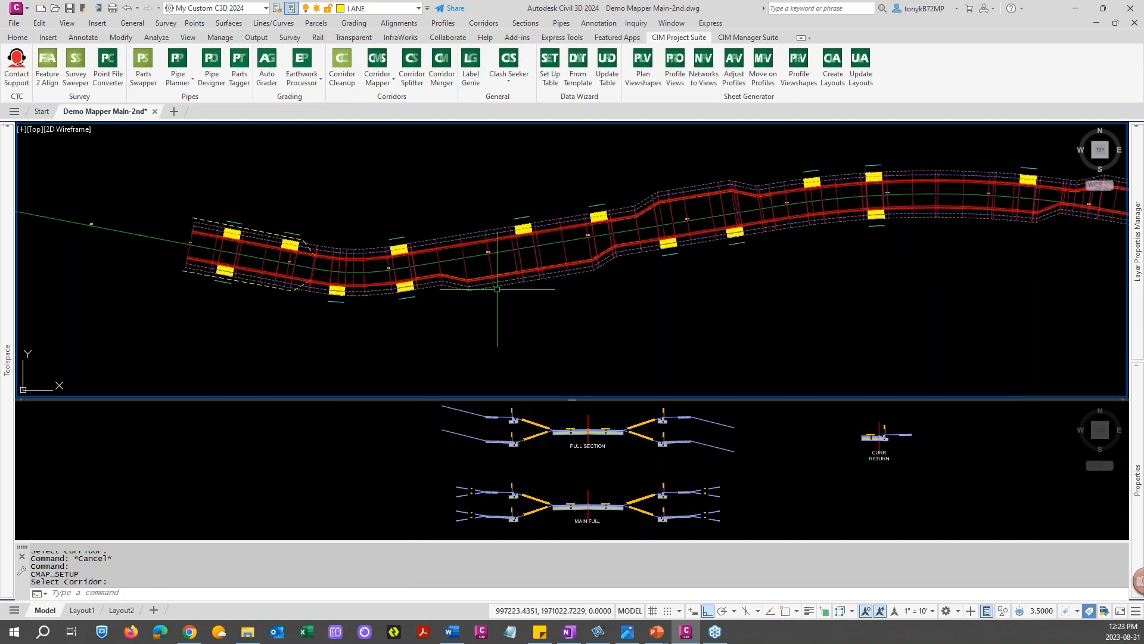
scroll(497, 289, "down", 2)
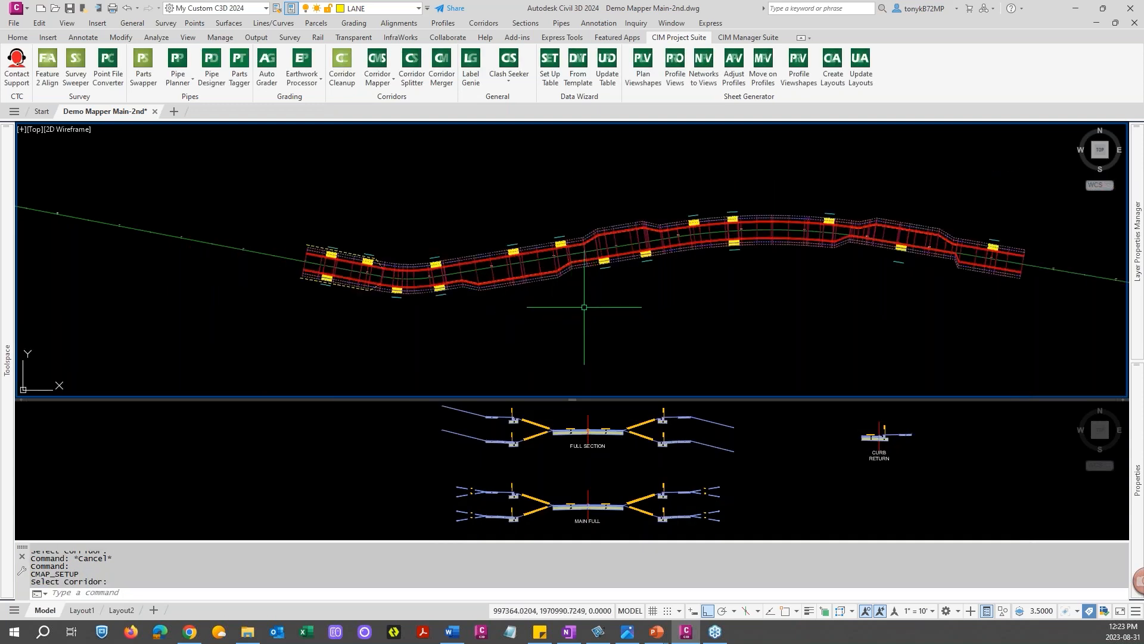
scroll(864, 262, "up", 2)
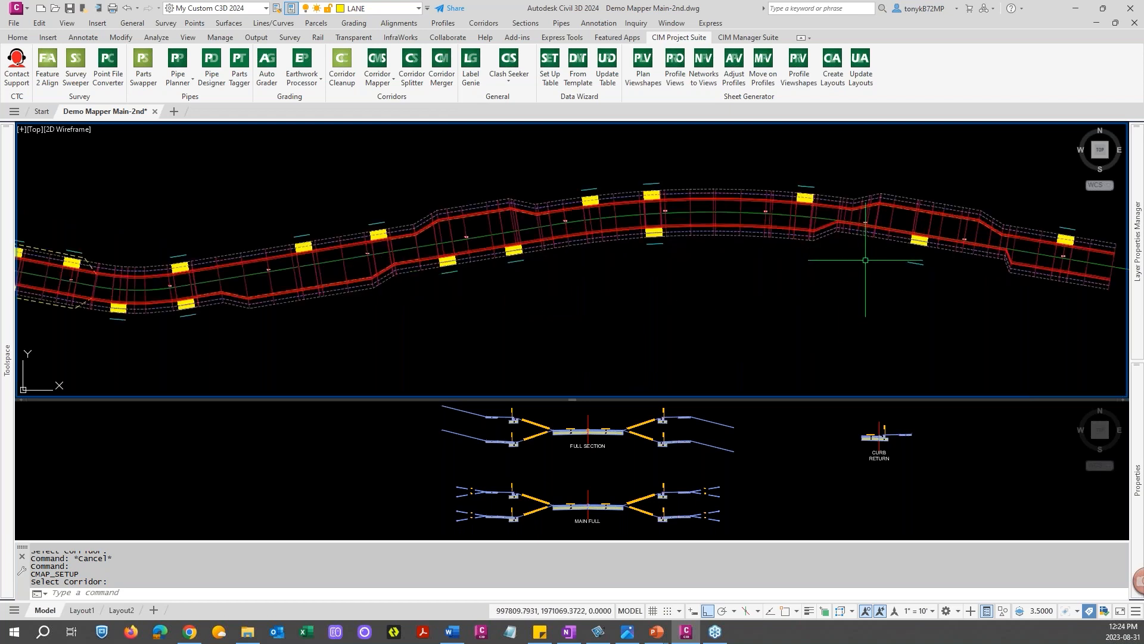
scroll(828, 257, "down", 2)
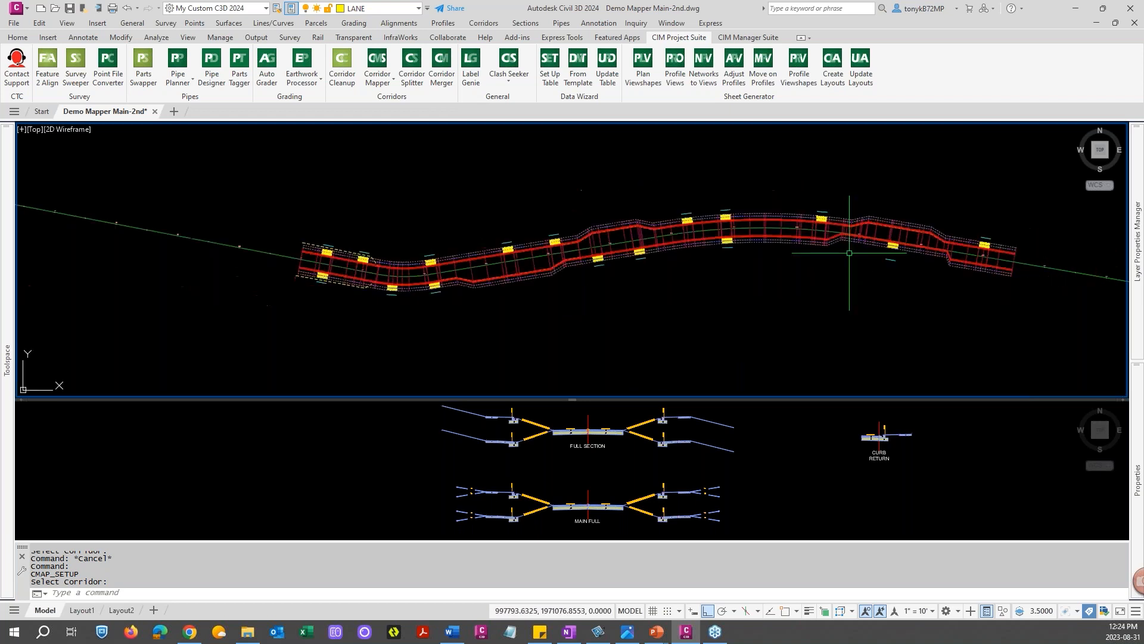
key("Escape")
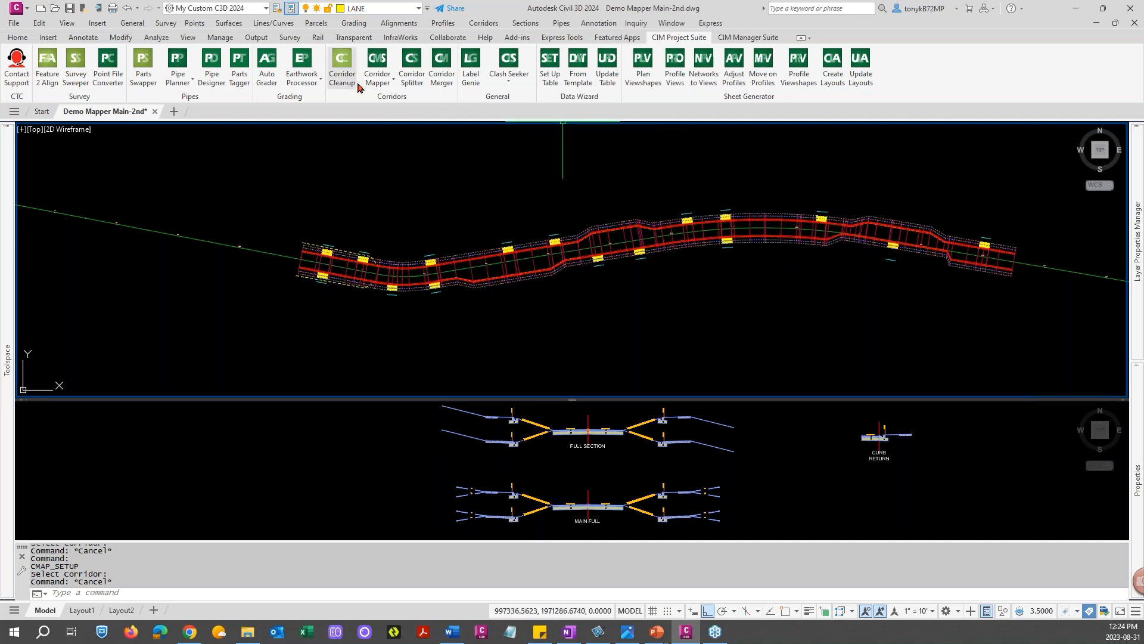
Reopen Corridor Mapper target setup for the corridor
left_click(391, 82)
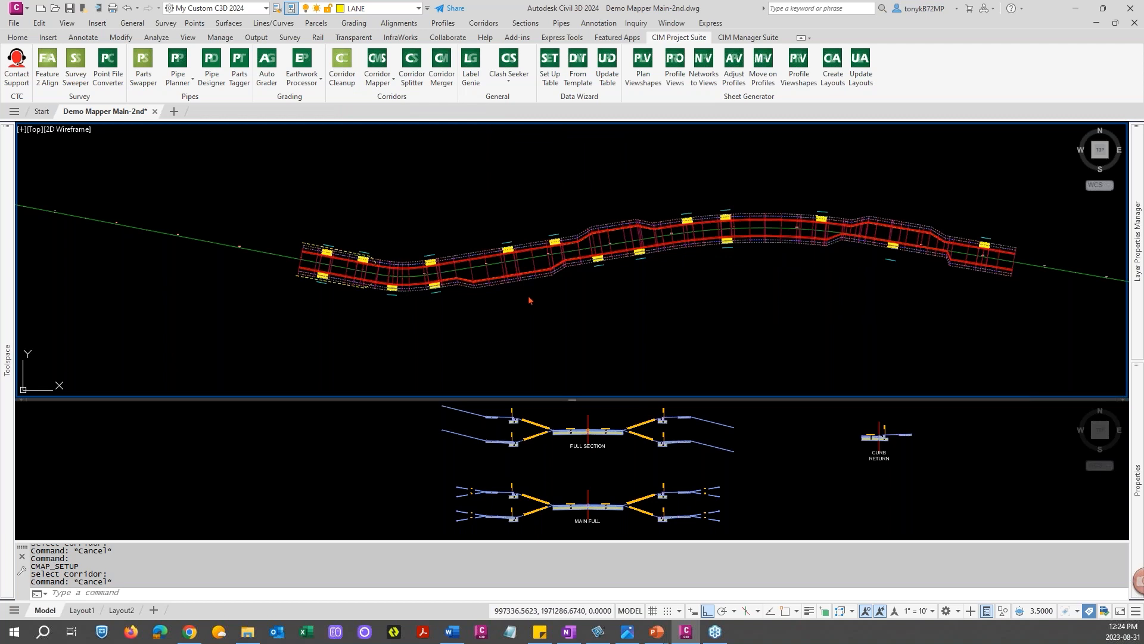
key("Return")
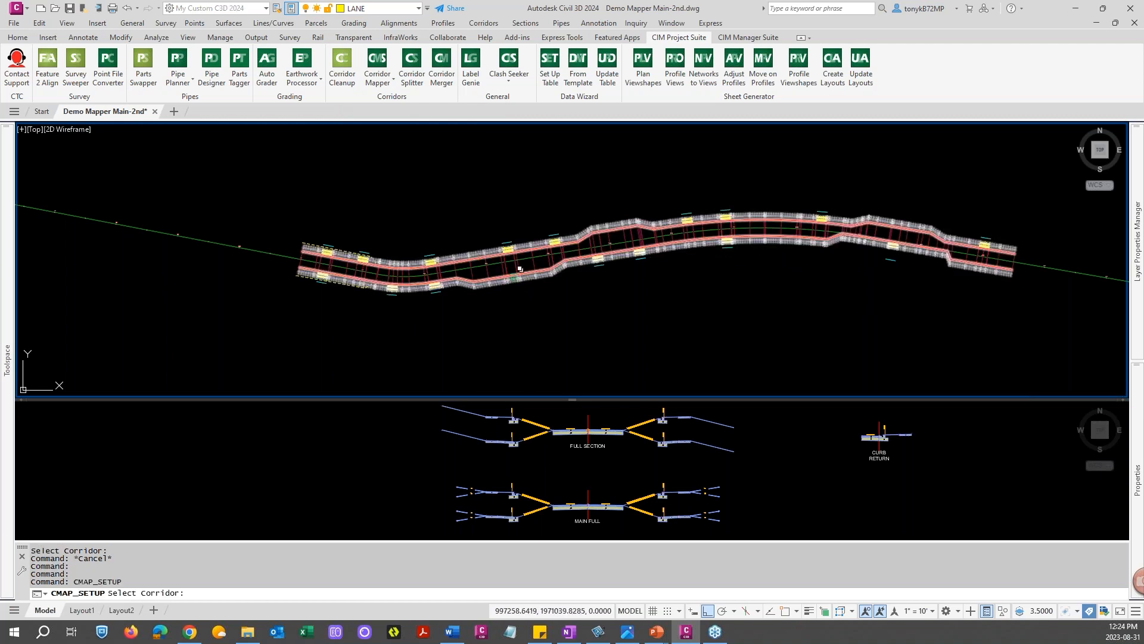
left_click(523, 263)
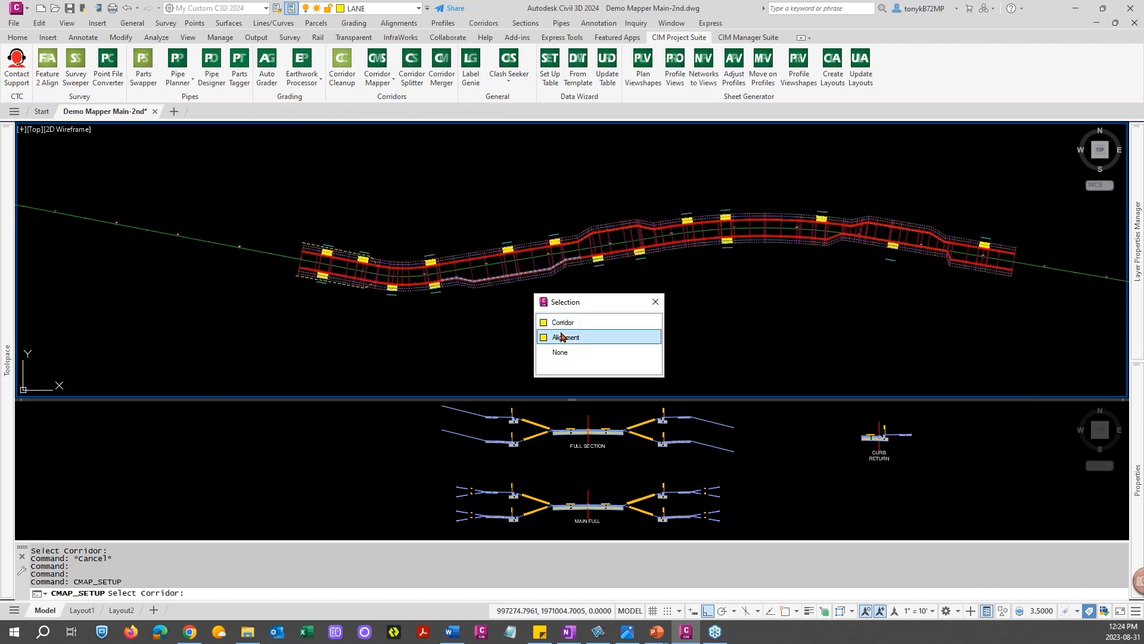
left_click(559, 321)
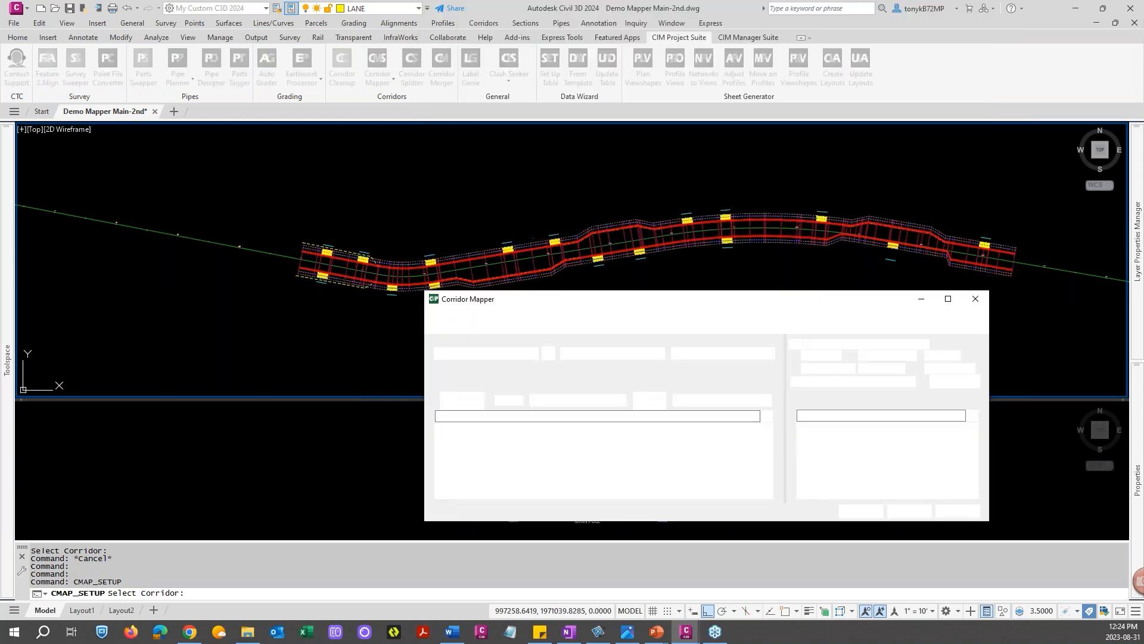
left_click_drag(535, 300, 286, 85)
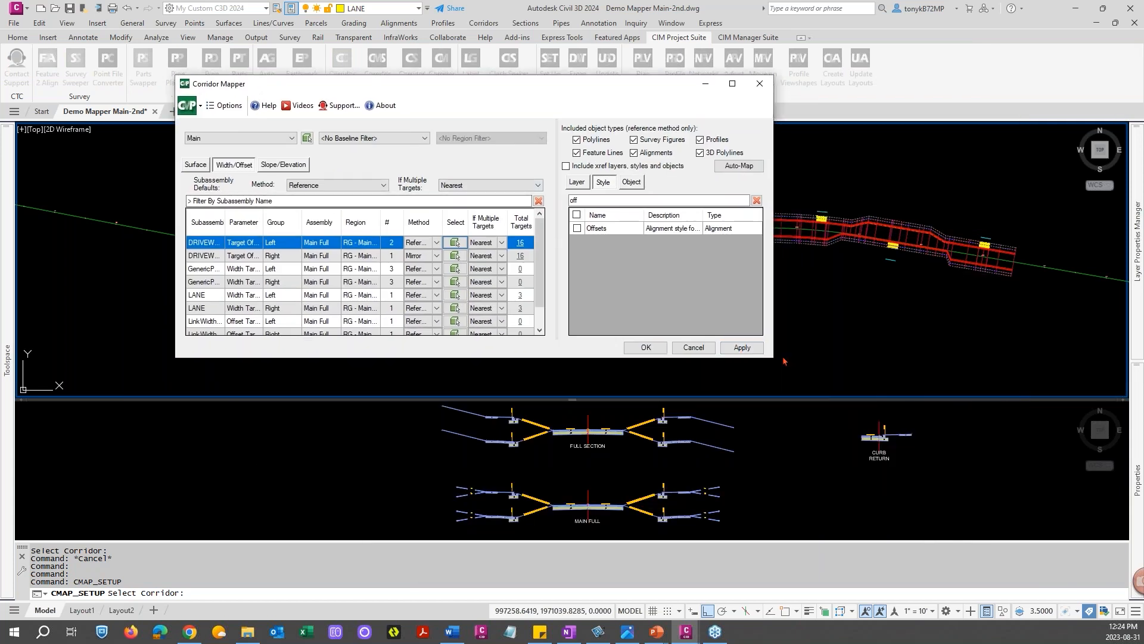
left_click_drag(773, 357, 832, 420)
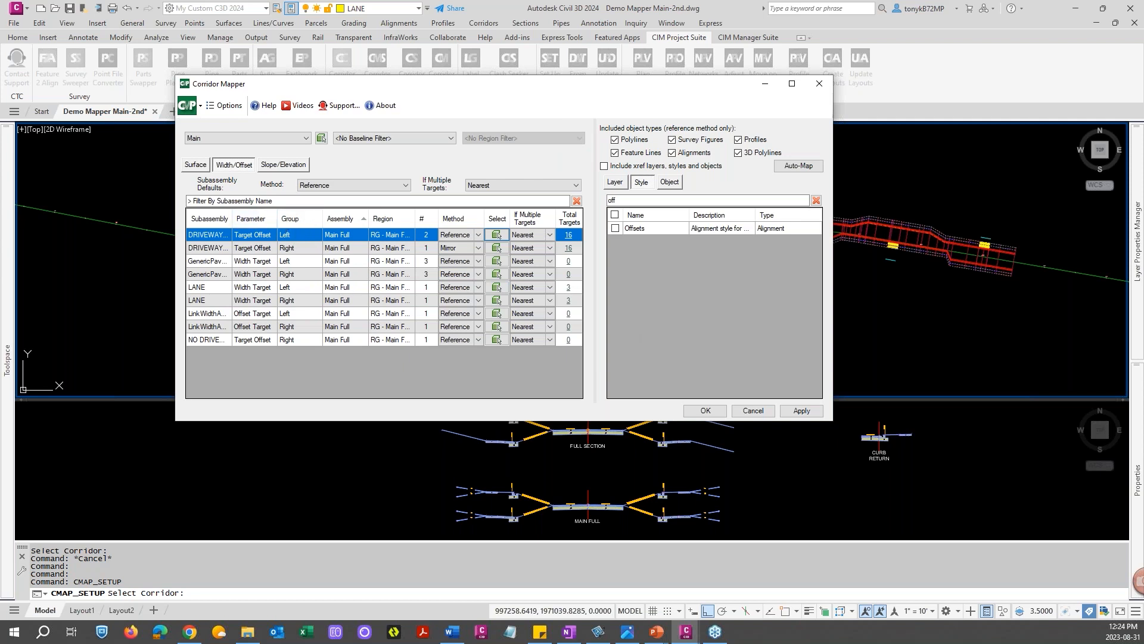
Filter the subassemblies by "lan" and switch to the Slope/Elevation targets
left_click(218, 201)
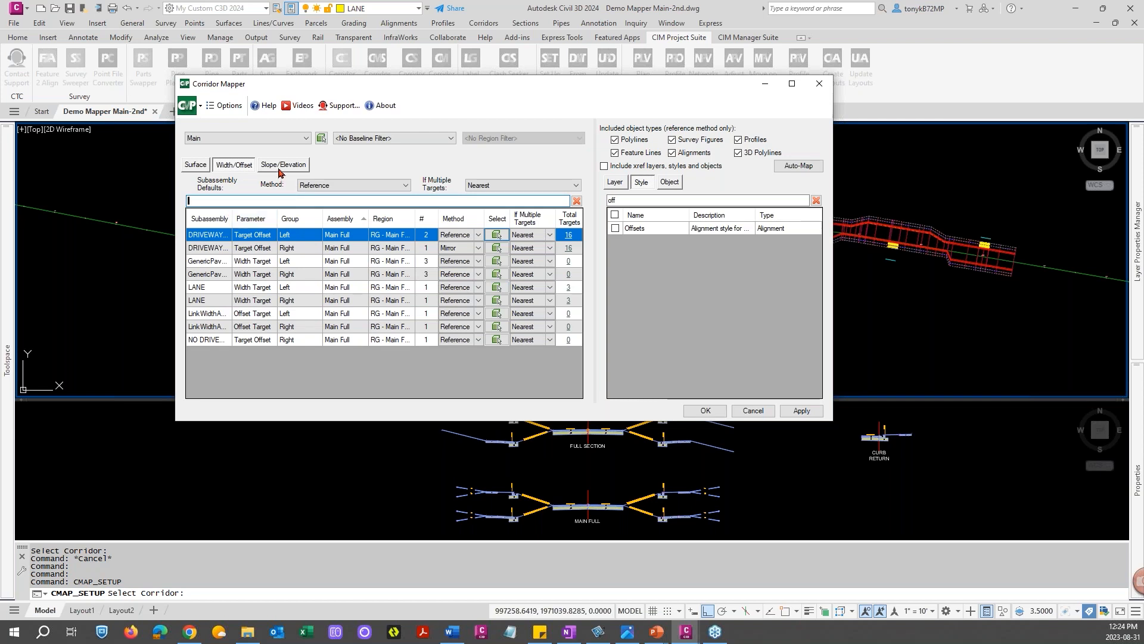
type("lan")
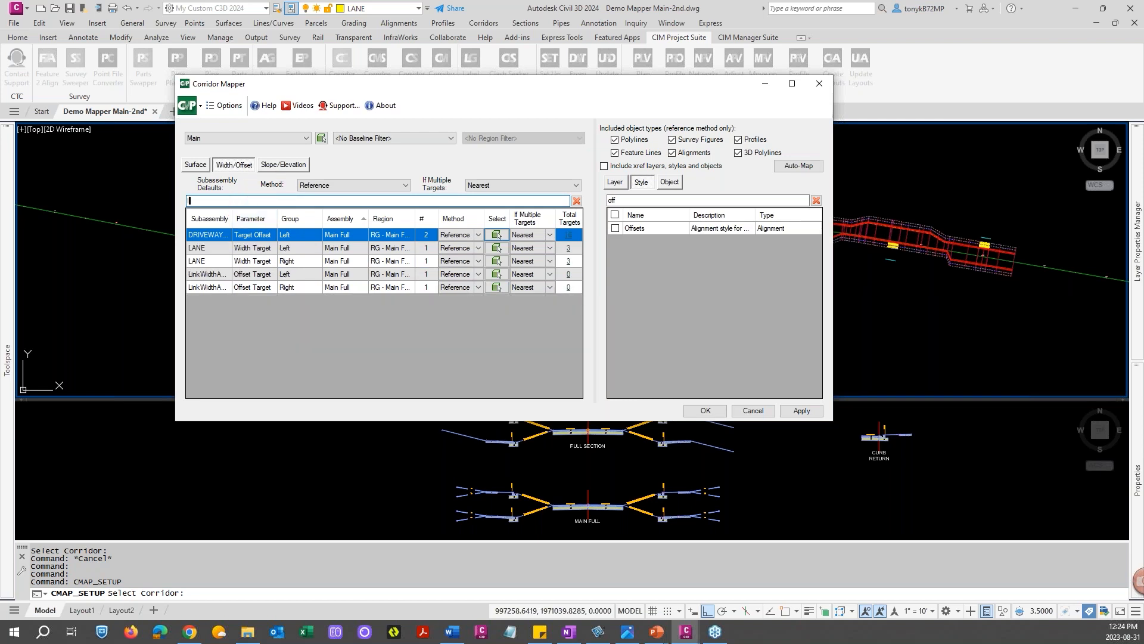
left_click(278, 166)
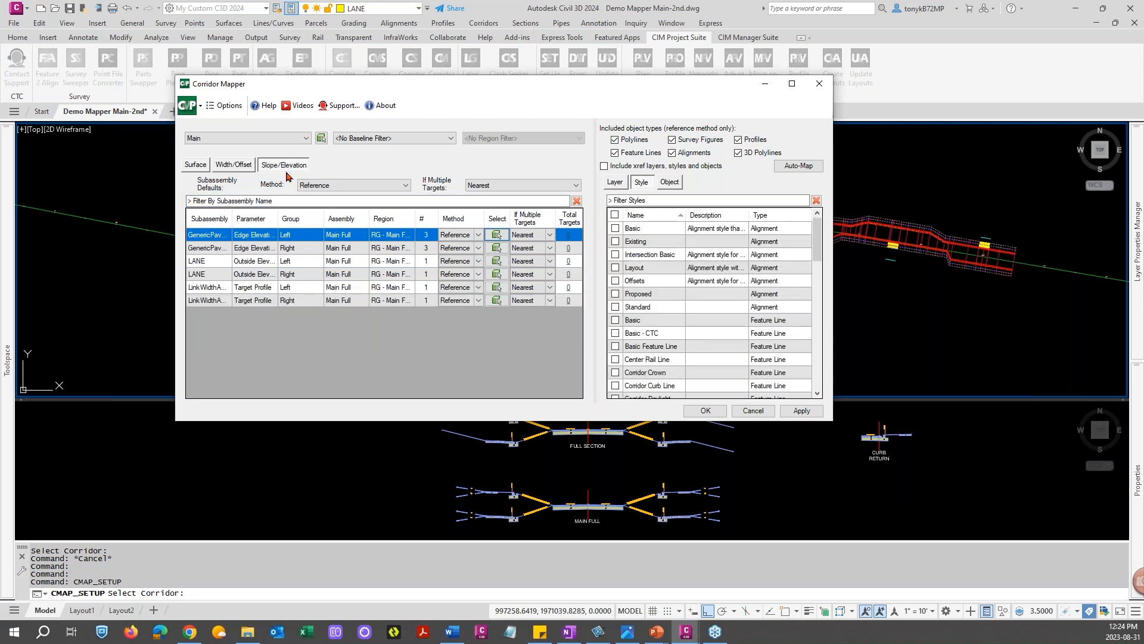
Clear both LANE width targets by unchecking the Offsets alignment style on the Width/Offset targets and accept
left_click(232, 164)
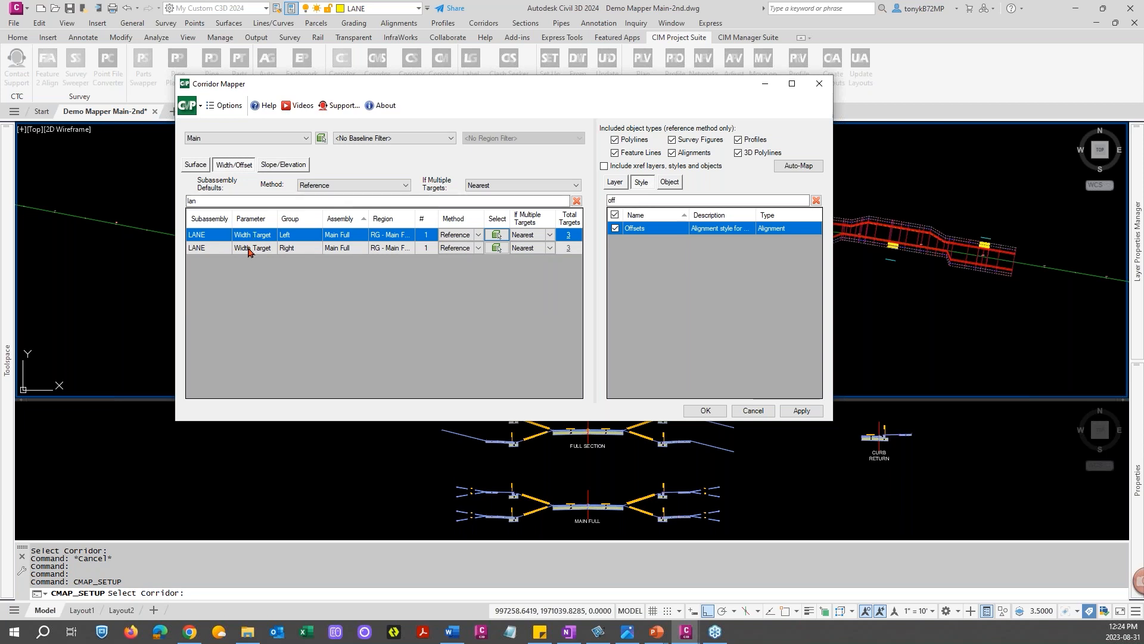
left_click(218, 250, "shift")
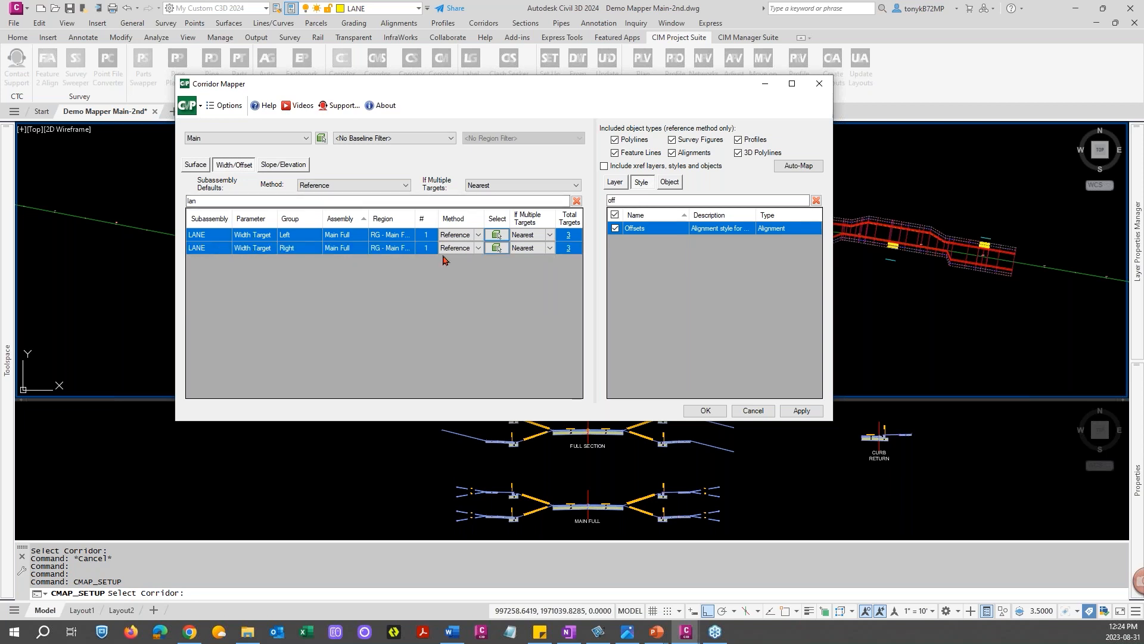
left_click(615, 228)
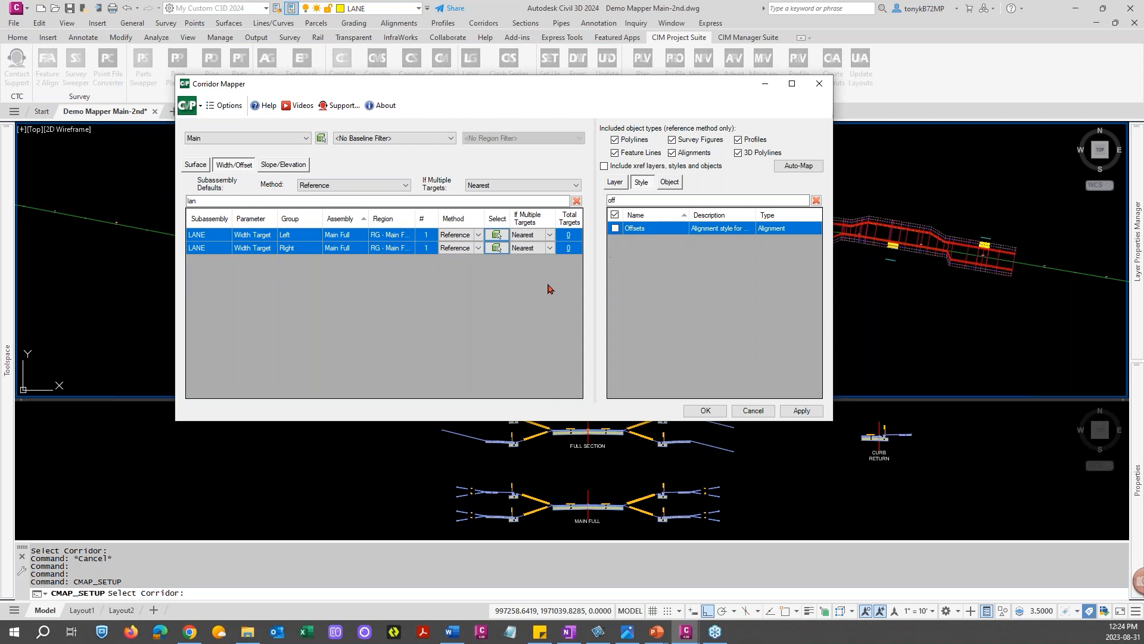
left_click(705, 410)
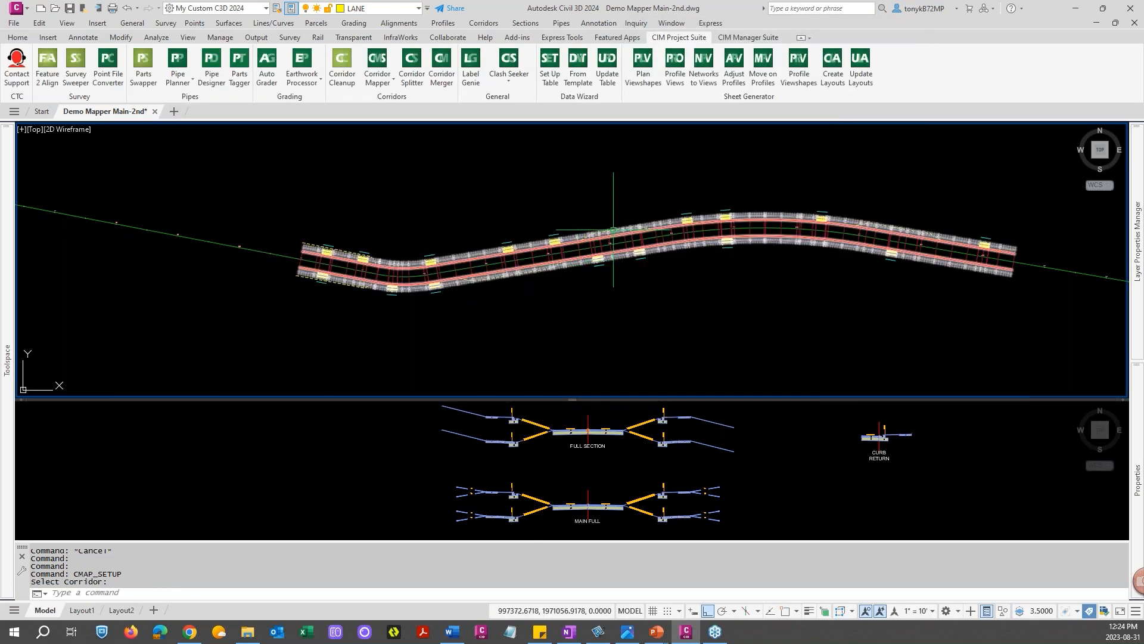
Reopen Corridor Mapper's Set Up Targets and select the corridor
left_click(378, 79)
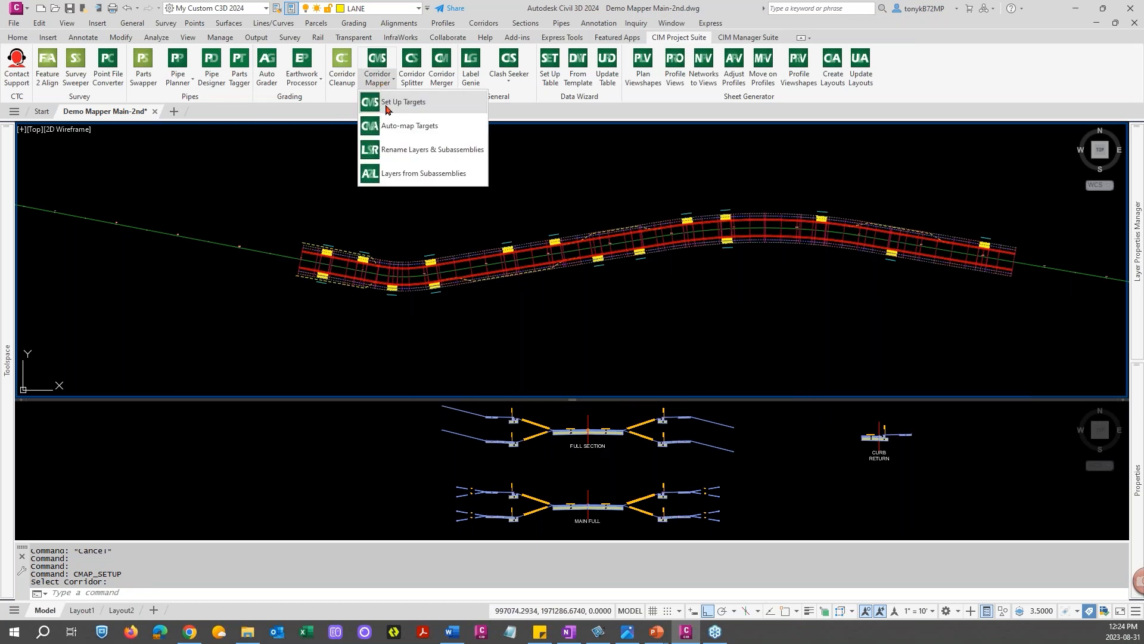
left_click(393, 102)
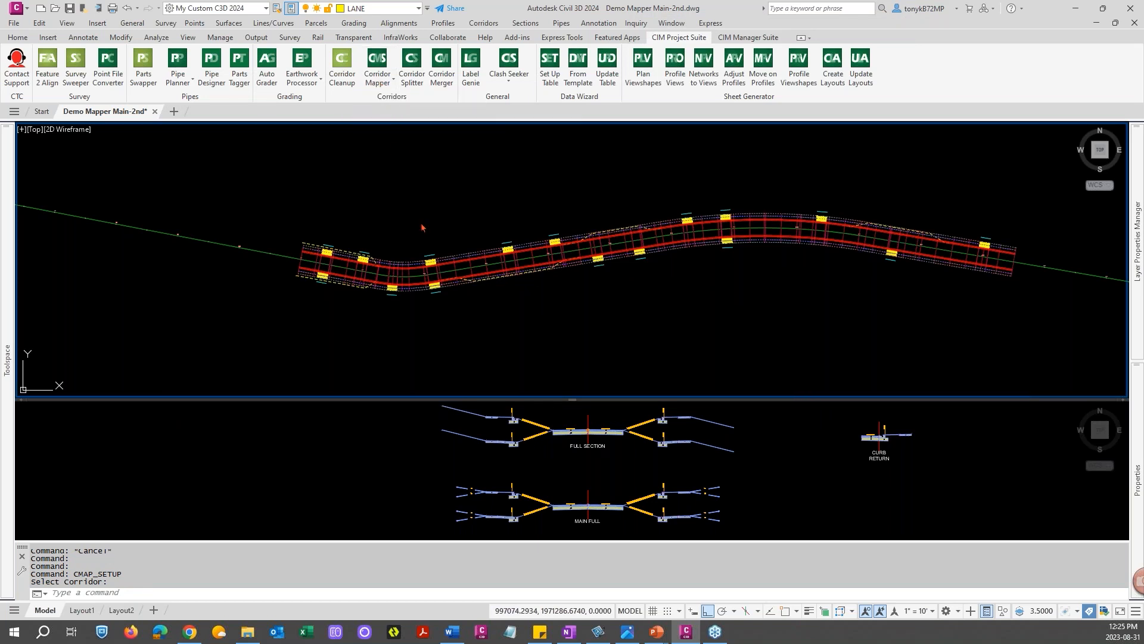
left_click(462, 259)
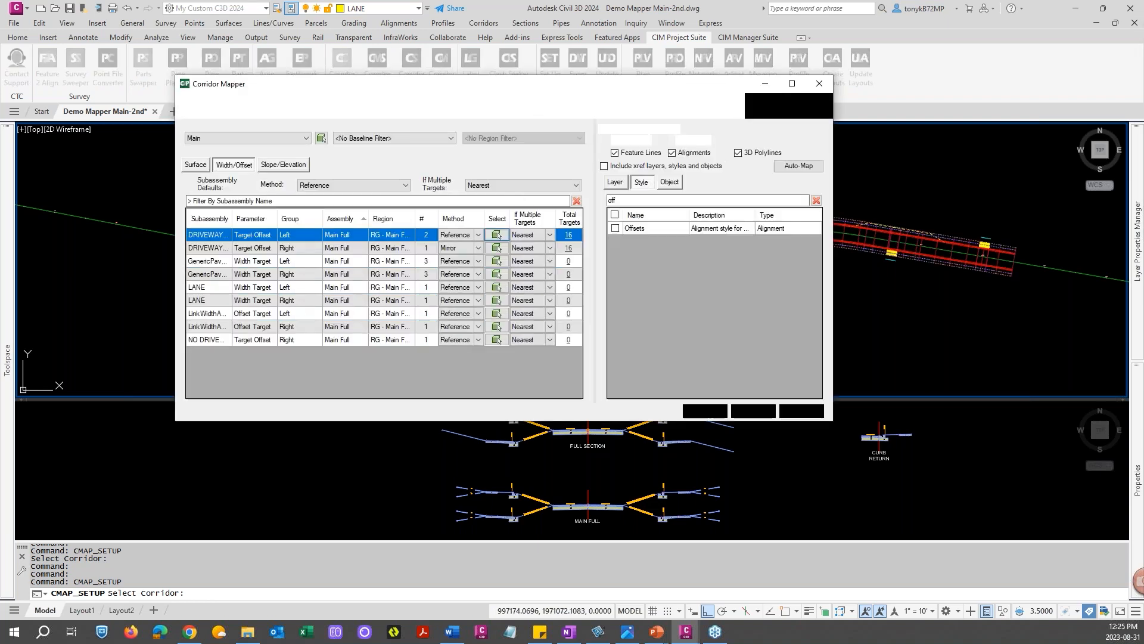
Filter subassemblies by "lan", map both LANE width targets to the Offsets alignment style, and accept
left_click(245, 201)
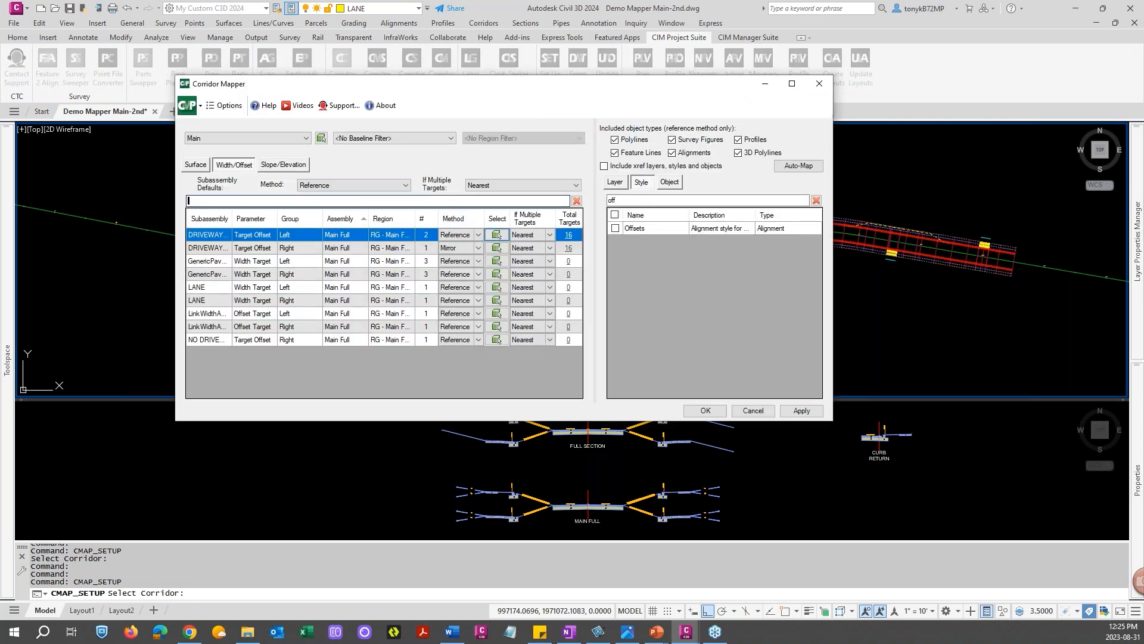
type("lan")
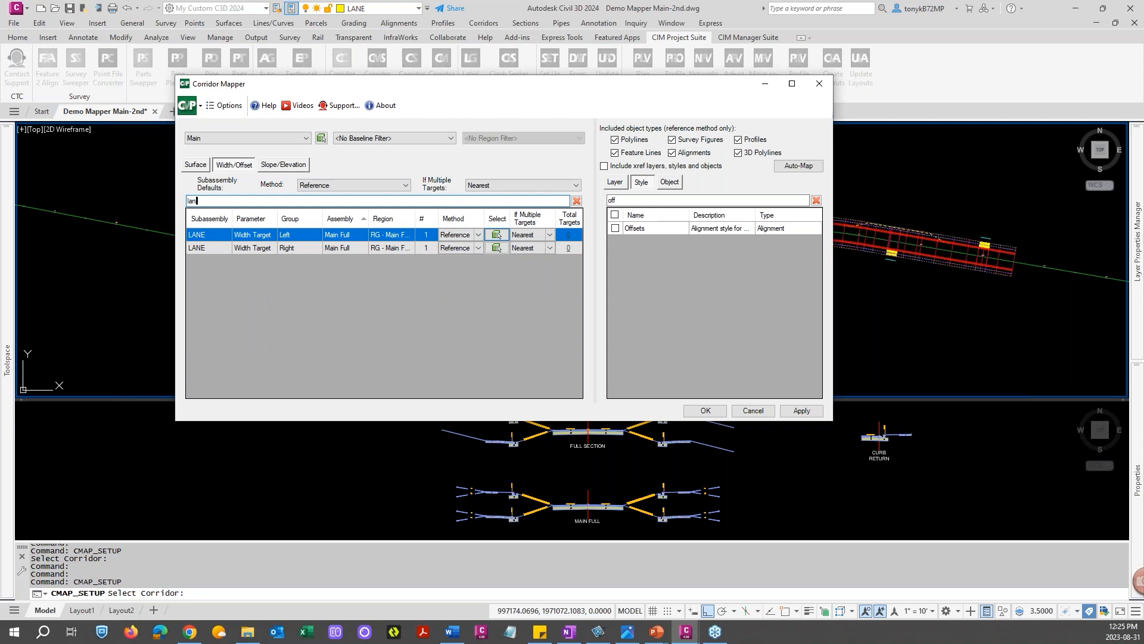
left_click(218, 247, "shift")
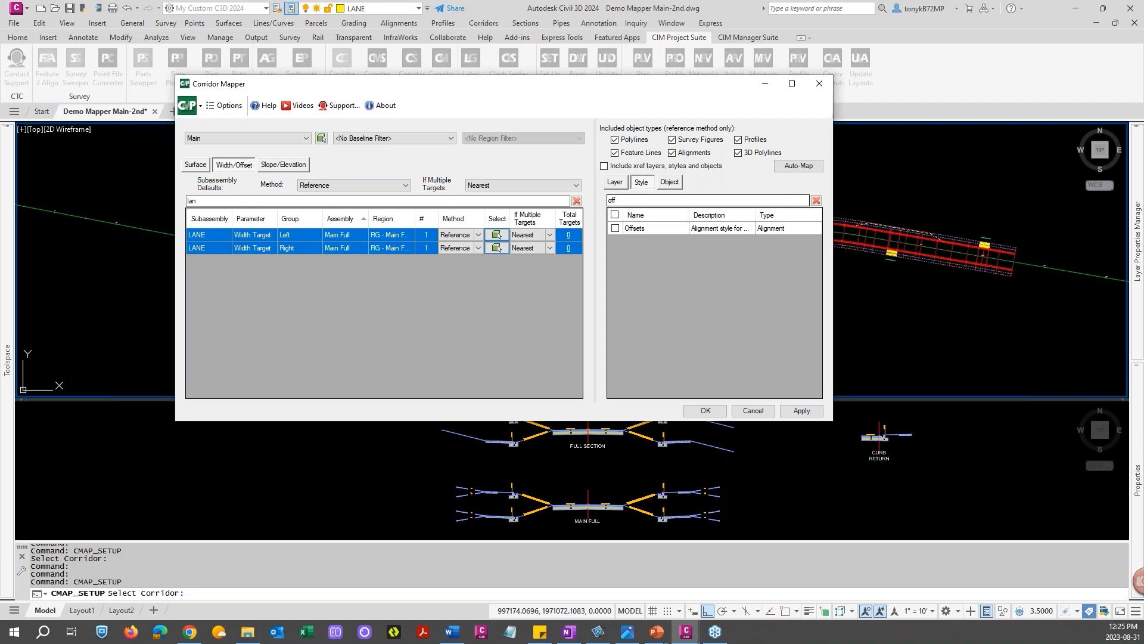
left_click(614, 228)
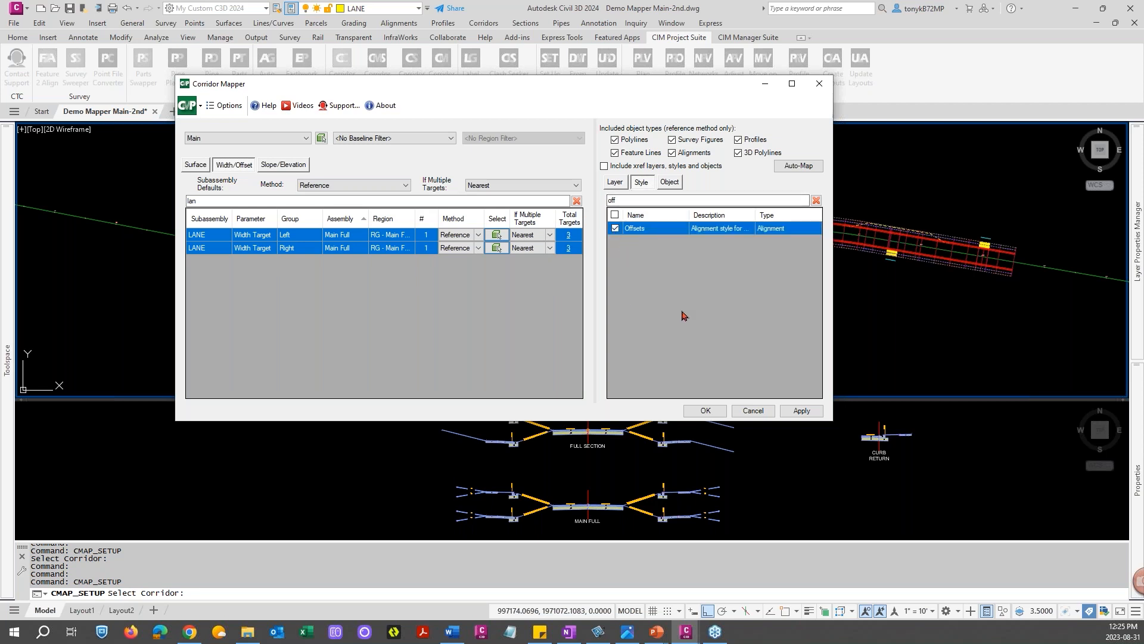
left_click(704, 411)
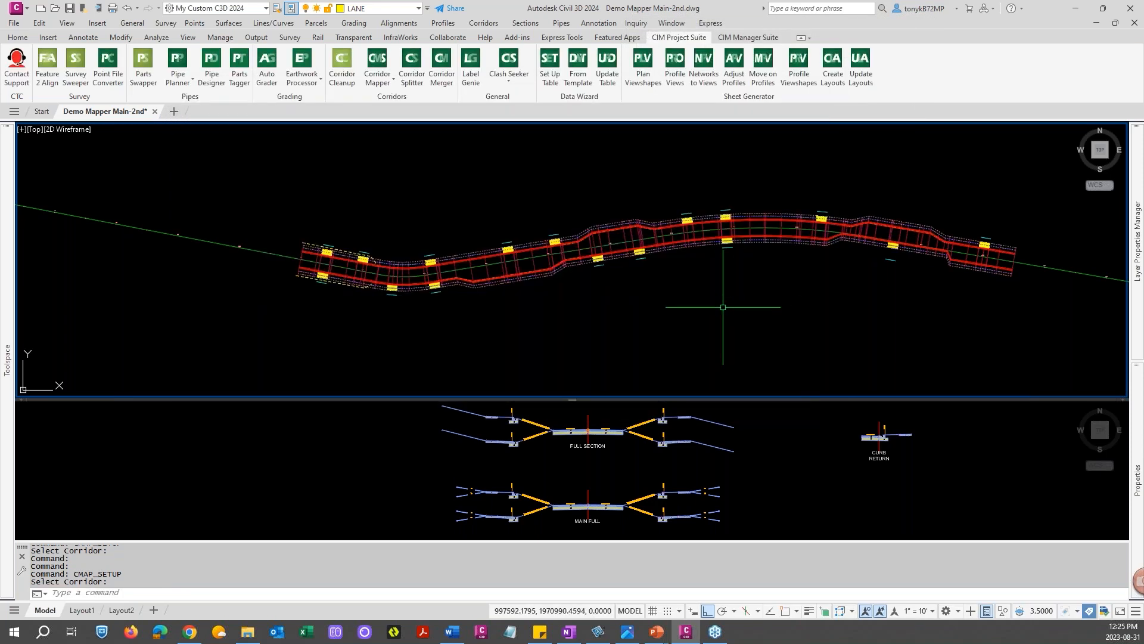
Zoom along the corridor to inspect the lane widenings
scroll(850, 257, "up", 5)
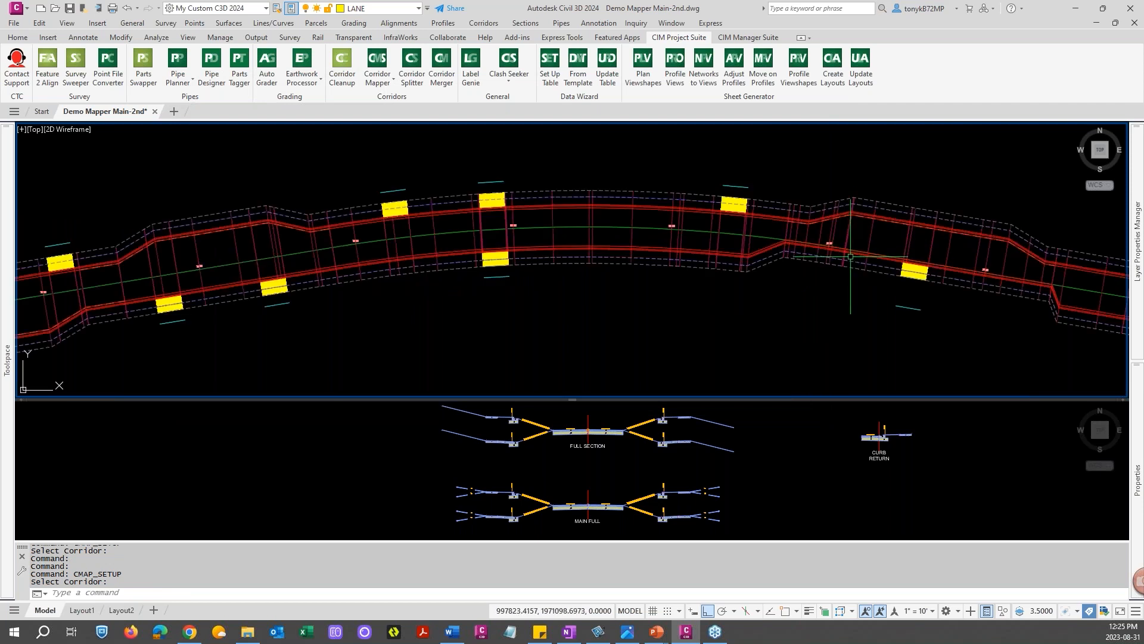
scroll(840, 267, "down", 5)
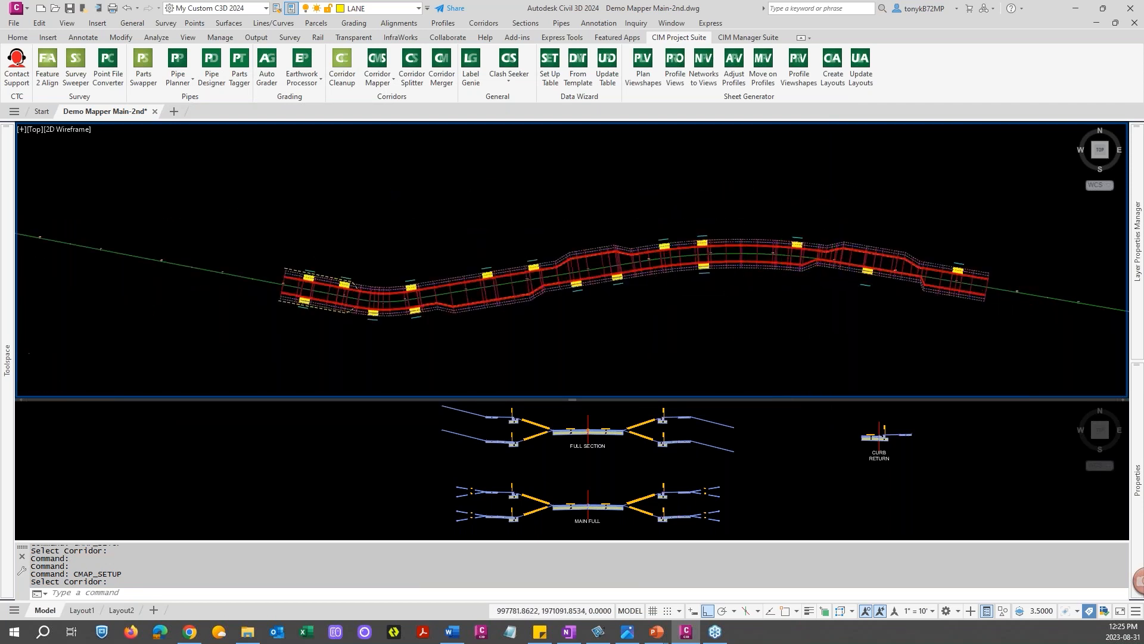
scroll(817, 269, "up", 4)
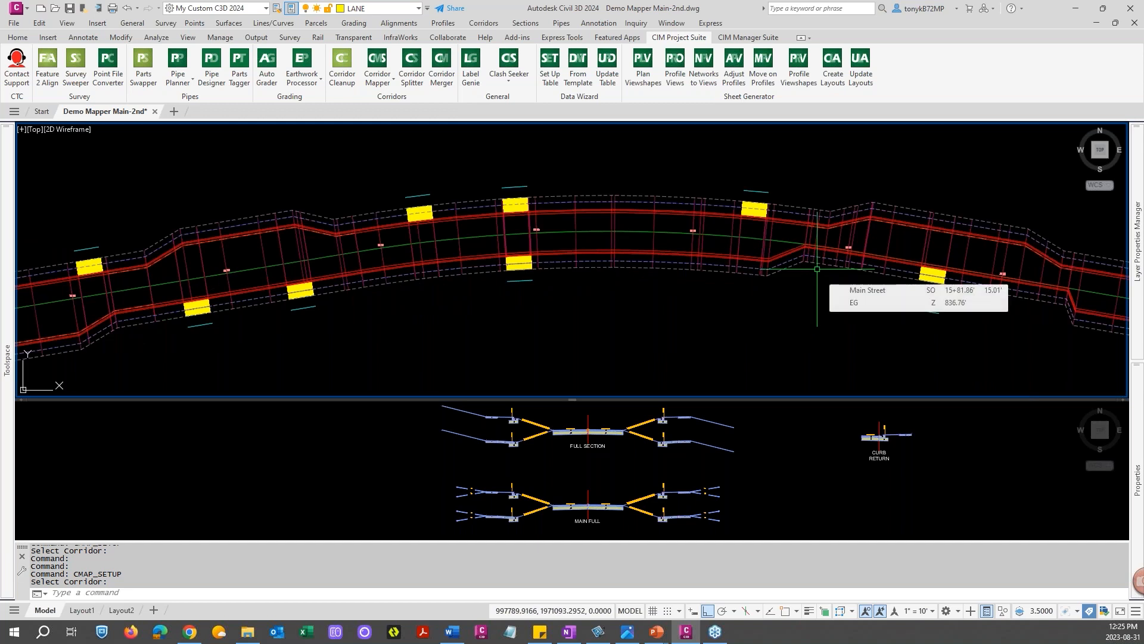
scroll(817, 268, "down", 3)
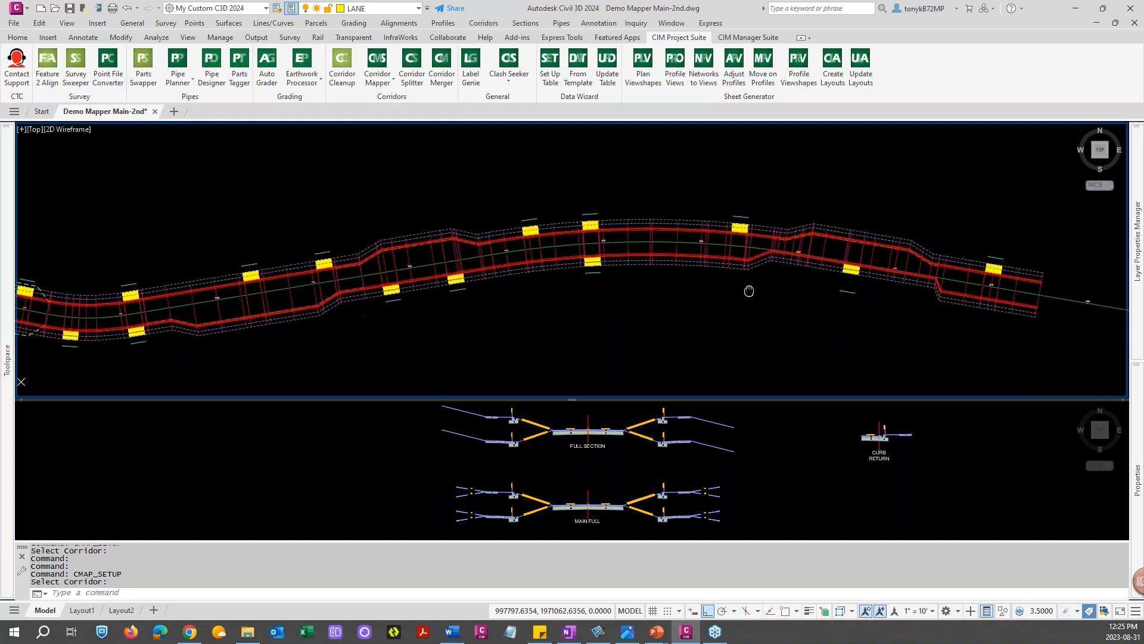
scroll(737, 298, "down", 3)
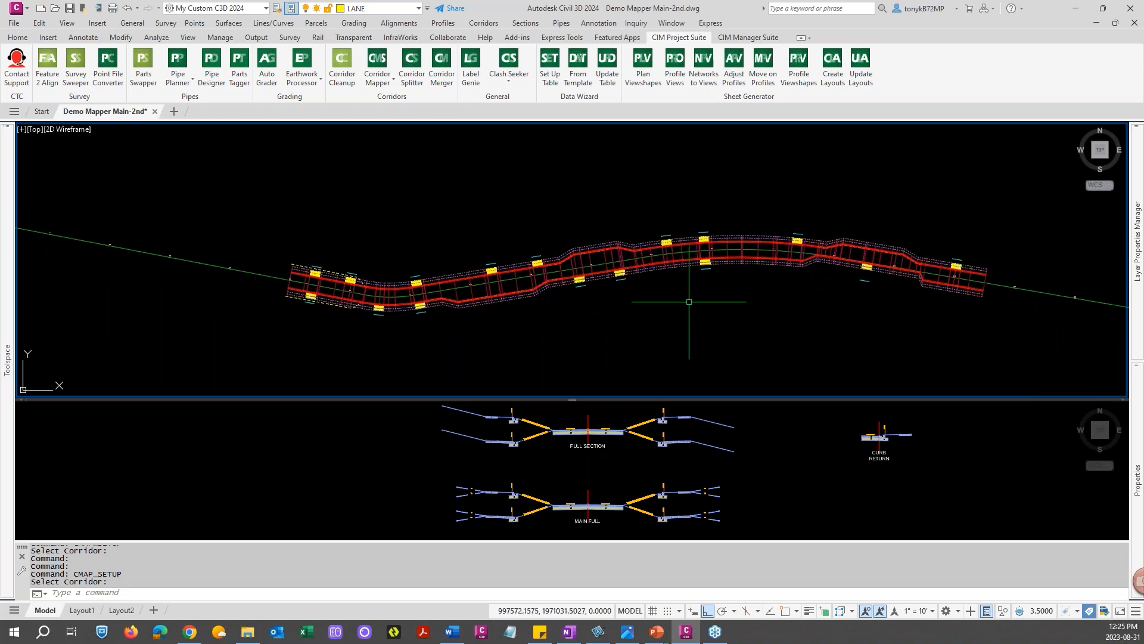
key("Escape")
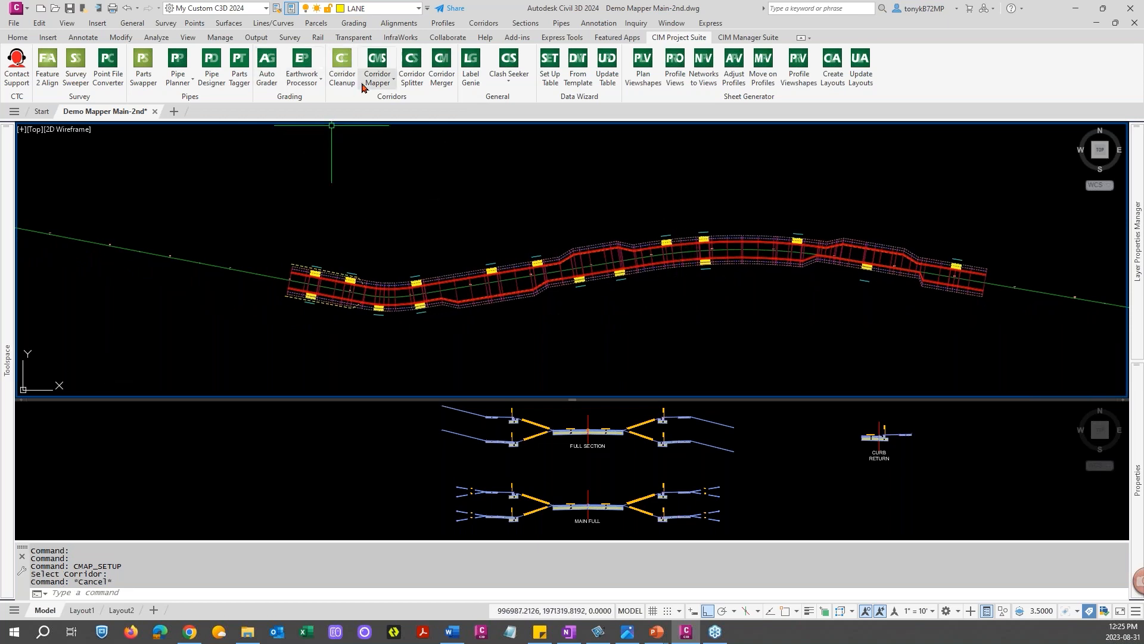
left_click(381, 86)
left_click(395, 107)
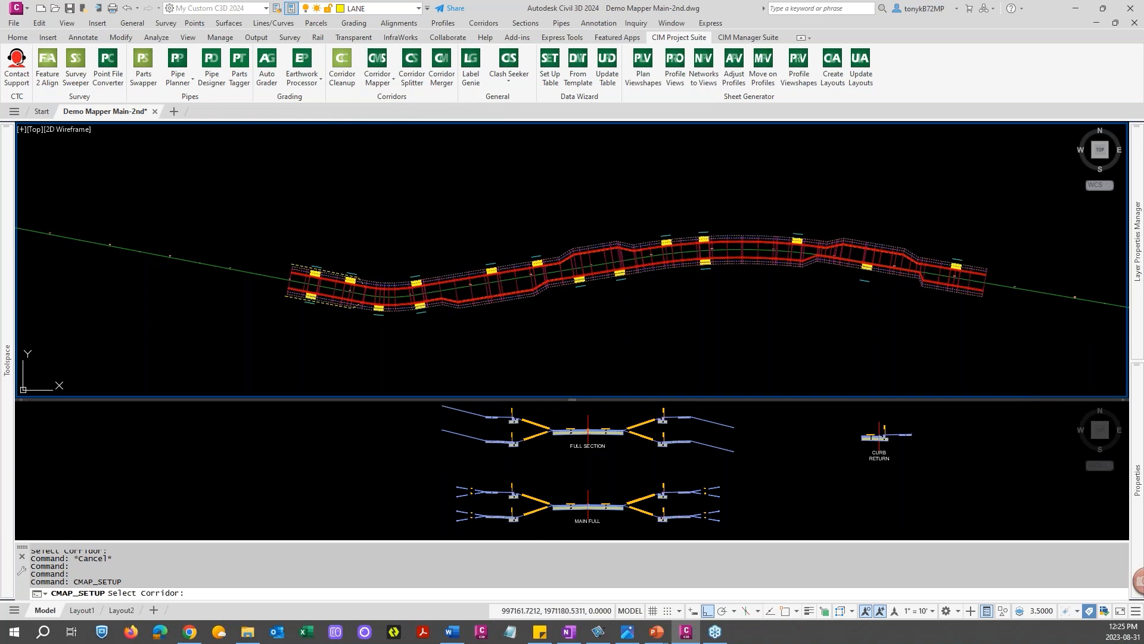
key("Escape")
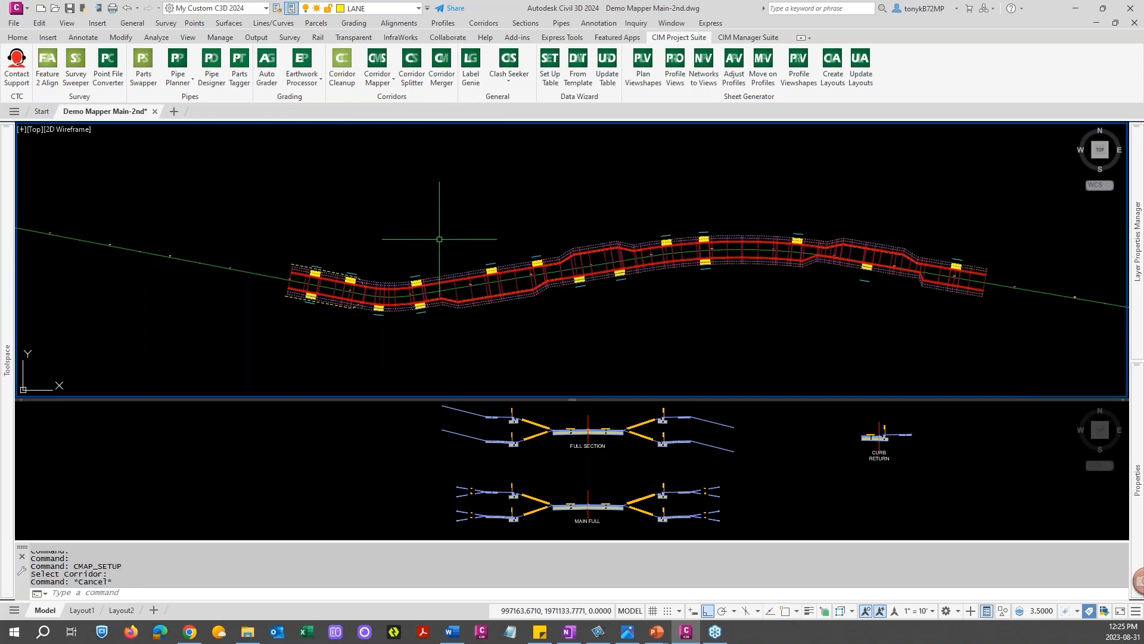
Restart Corridor Mapper target setup and choose the corridor from the selection list
key("Return")
left_click(464, 293)
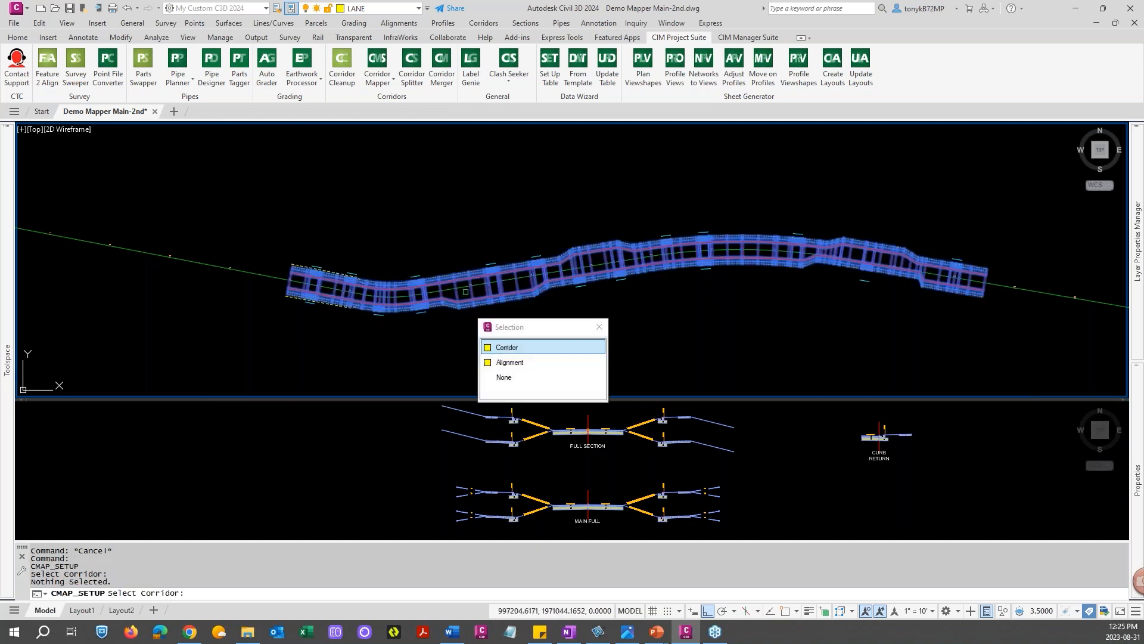
left_click(516, 347)
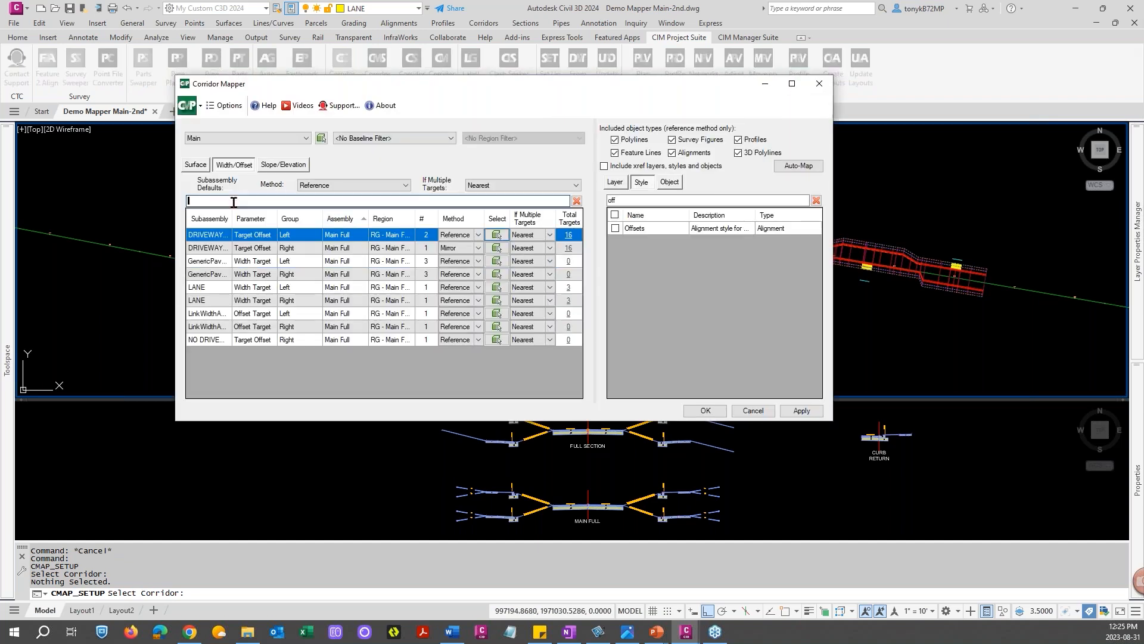
Filter by "lan", select the right LANE row, uncheck the Offsets style for it, and apply
left_click(233, 203)
type("lan")
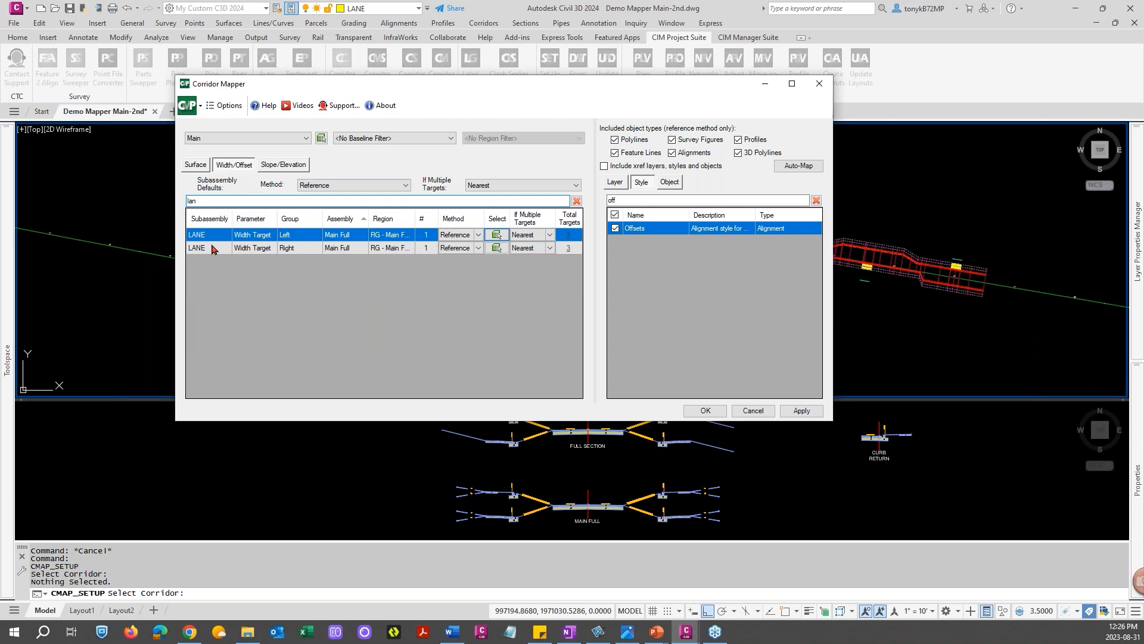
left_click(213, 248)
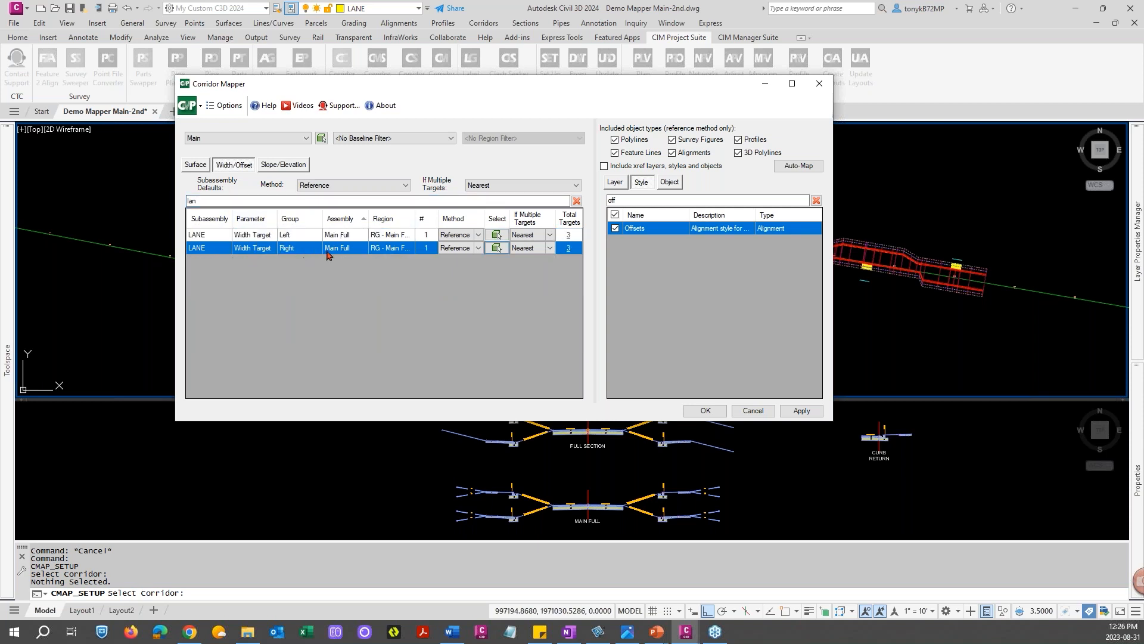
left_click(615, 229)
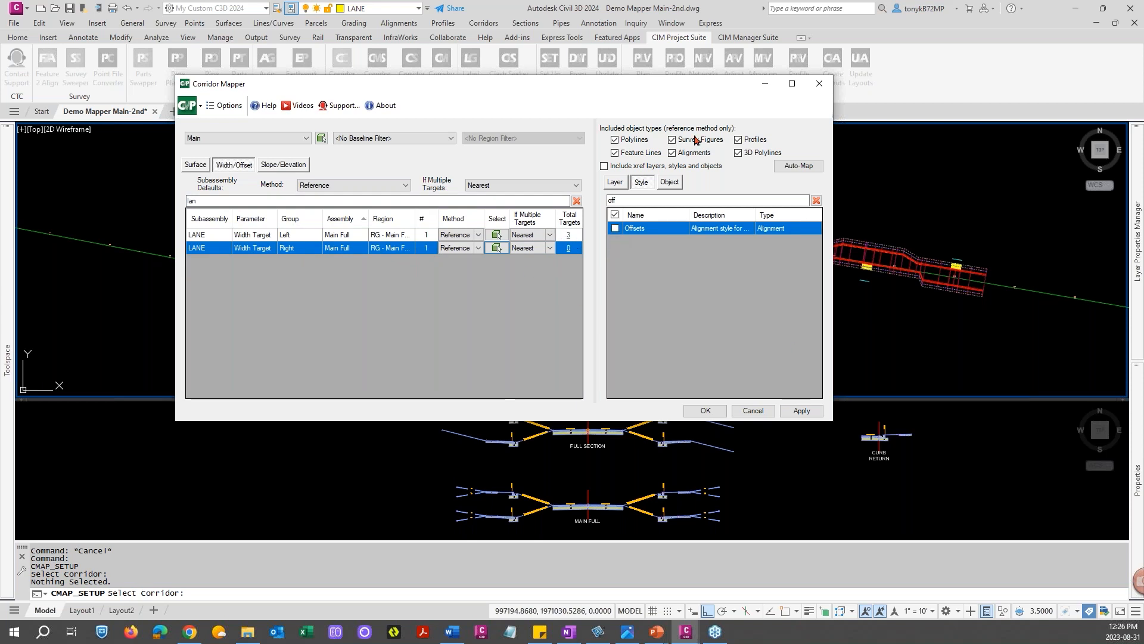
left_click_drag(649, 88, 507, 32)
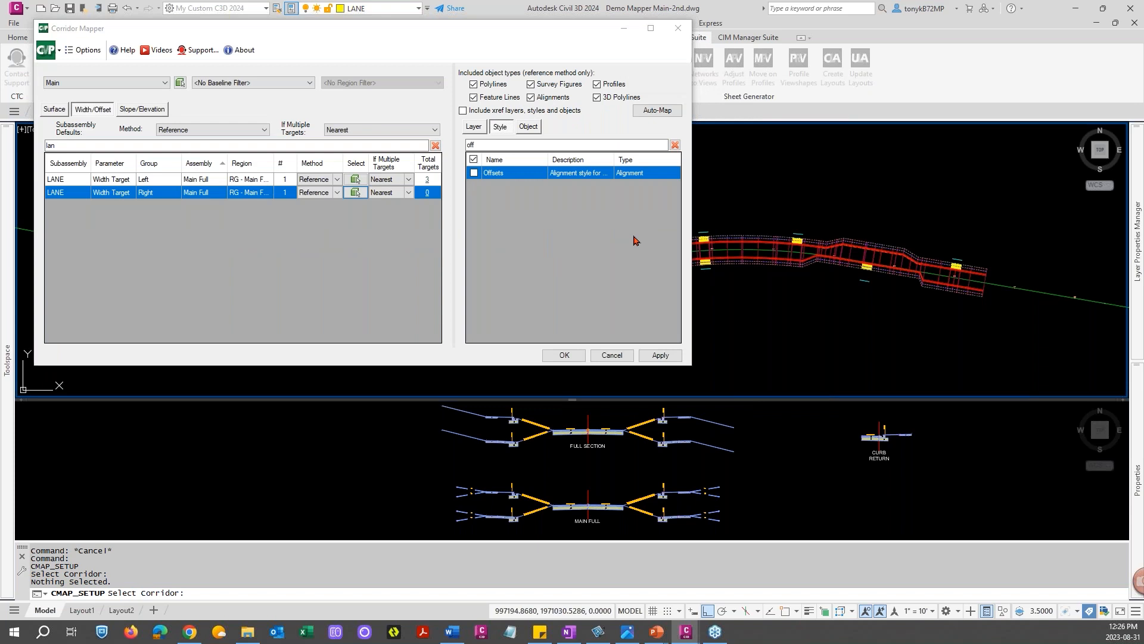
left_click(660, 356)
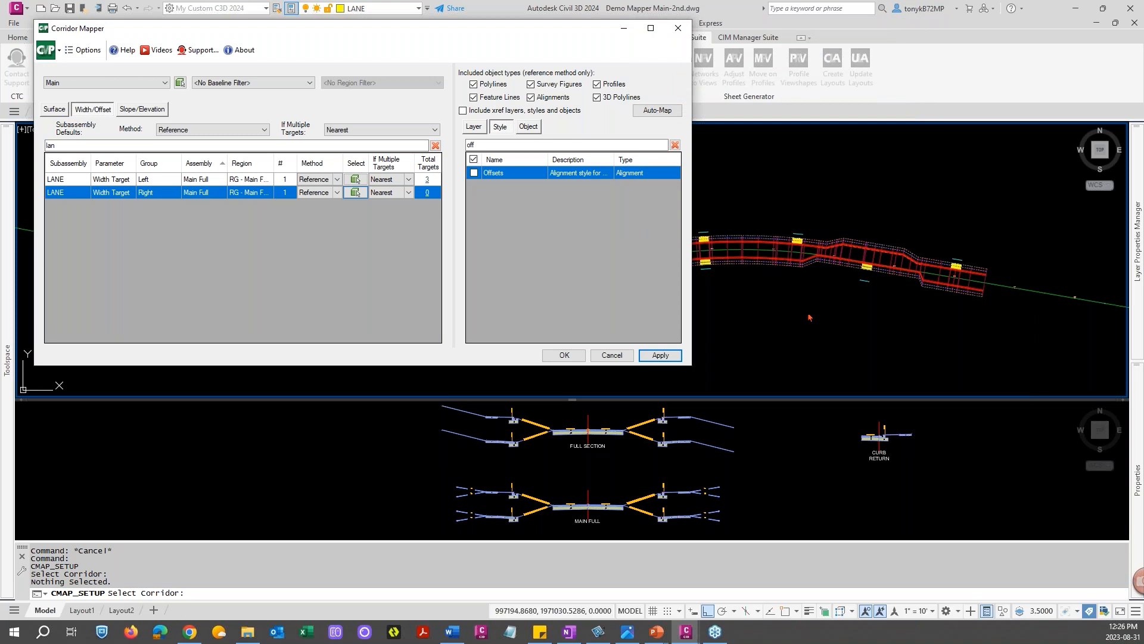
Pick the Main Street-Right-12.00 alignment in the drawing as the right LANE's width target and review its target list
left_click(356, 192)
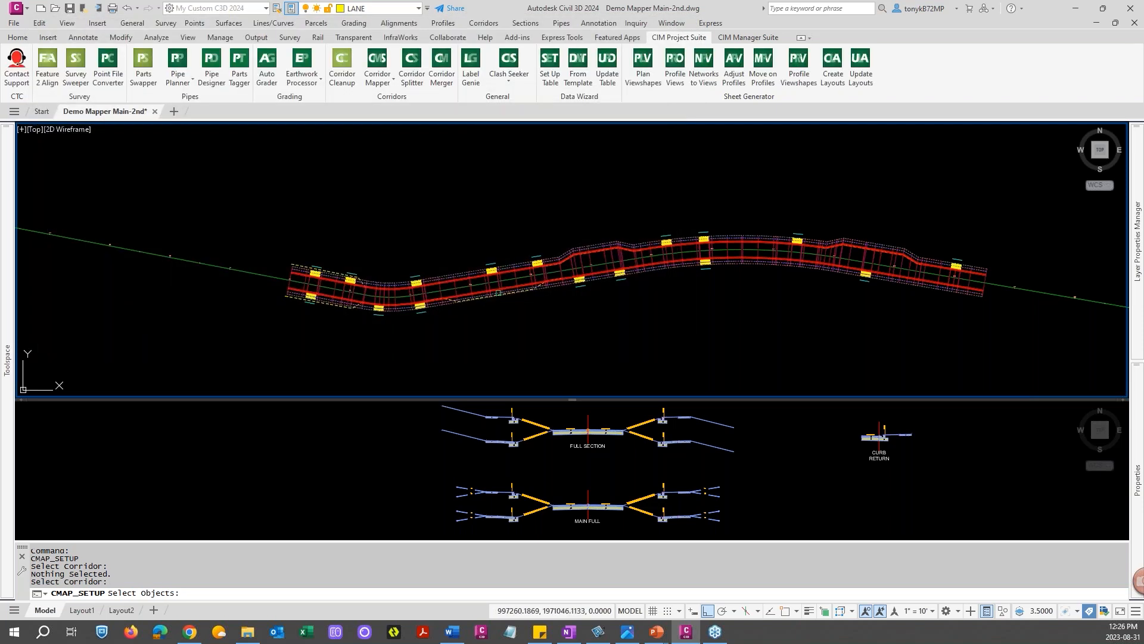
scroll(499, 287, "up", 10)
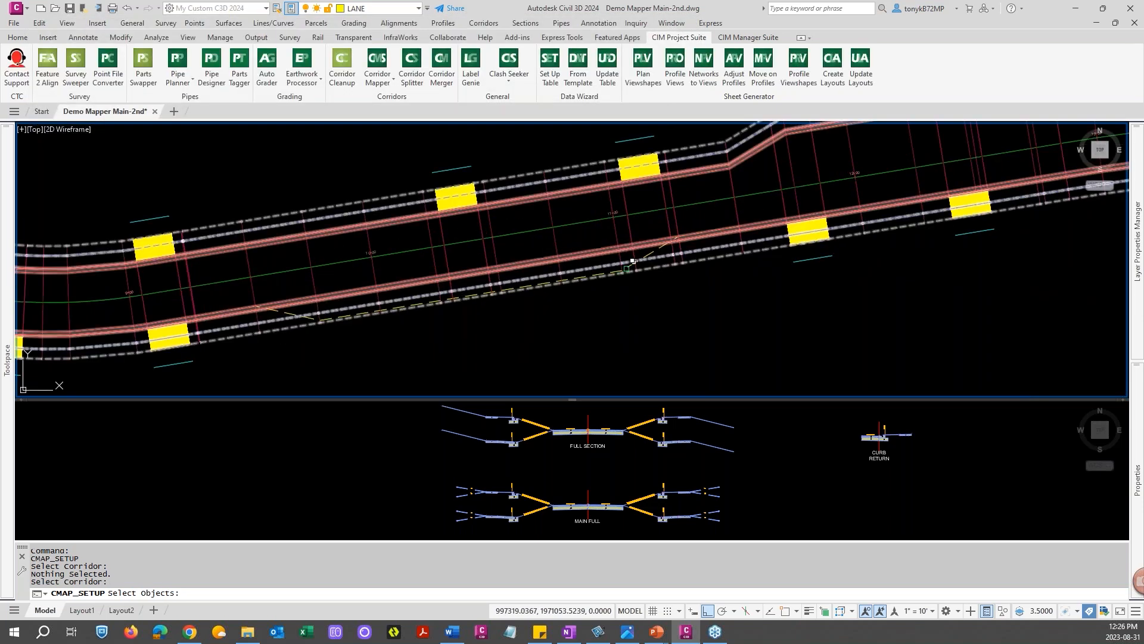
left_click(627, 266)
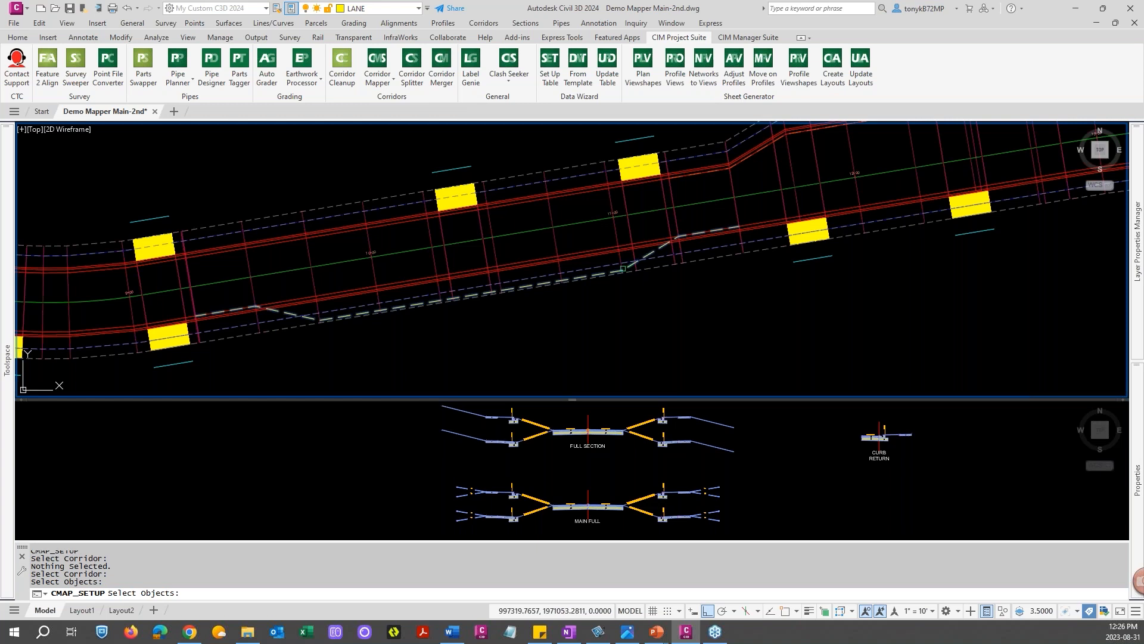
key("Return")
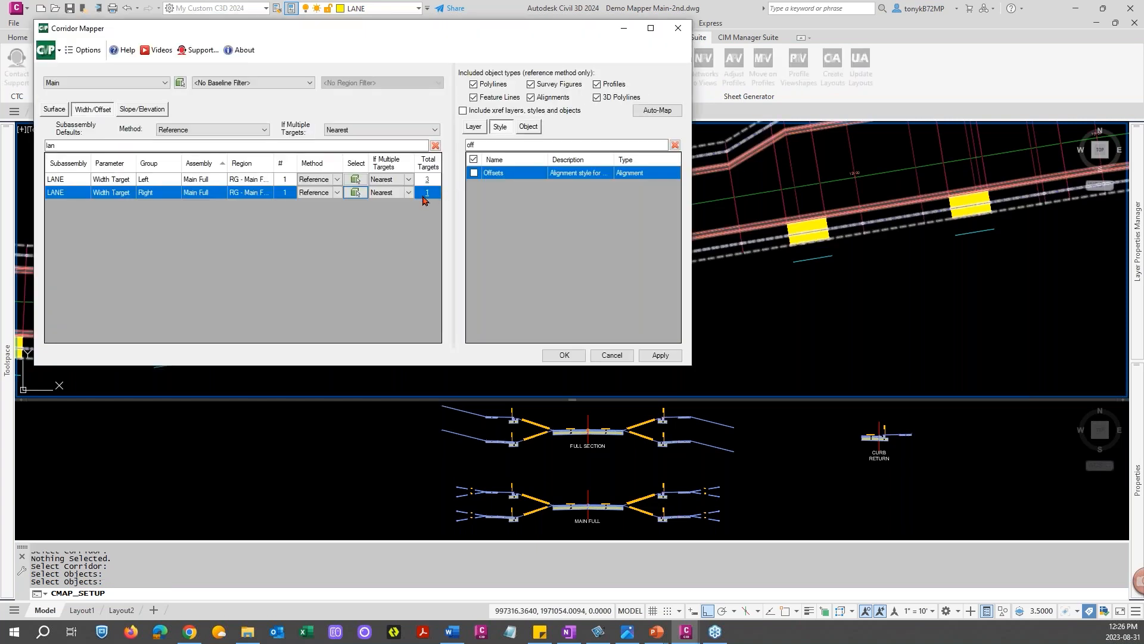
left_click(426, 193)
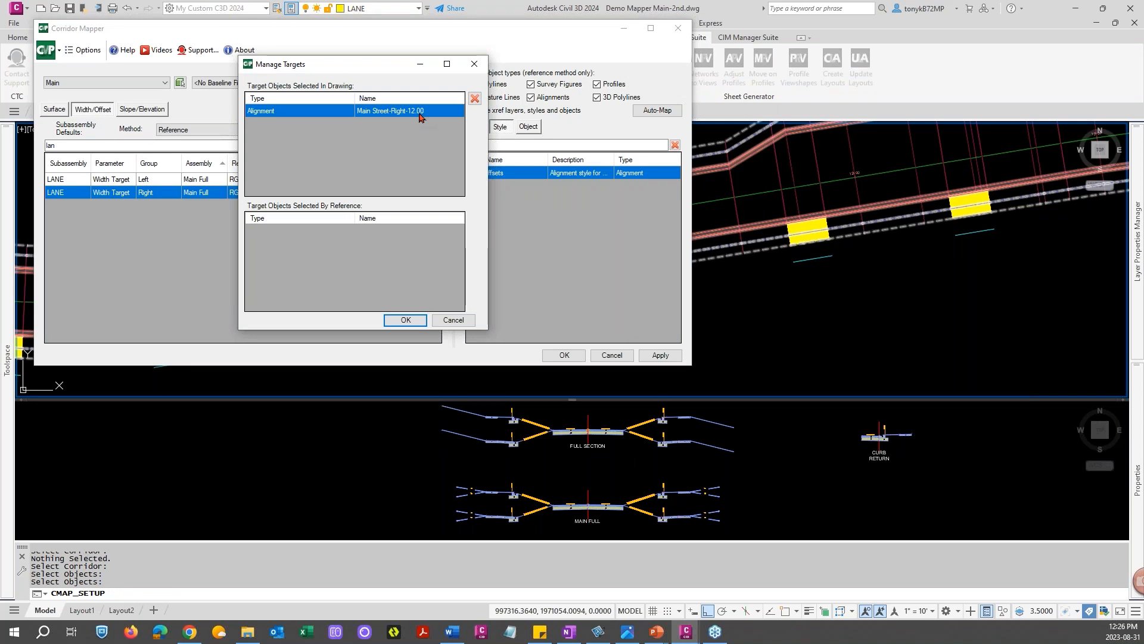
left_click(406, 320)
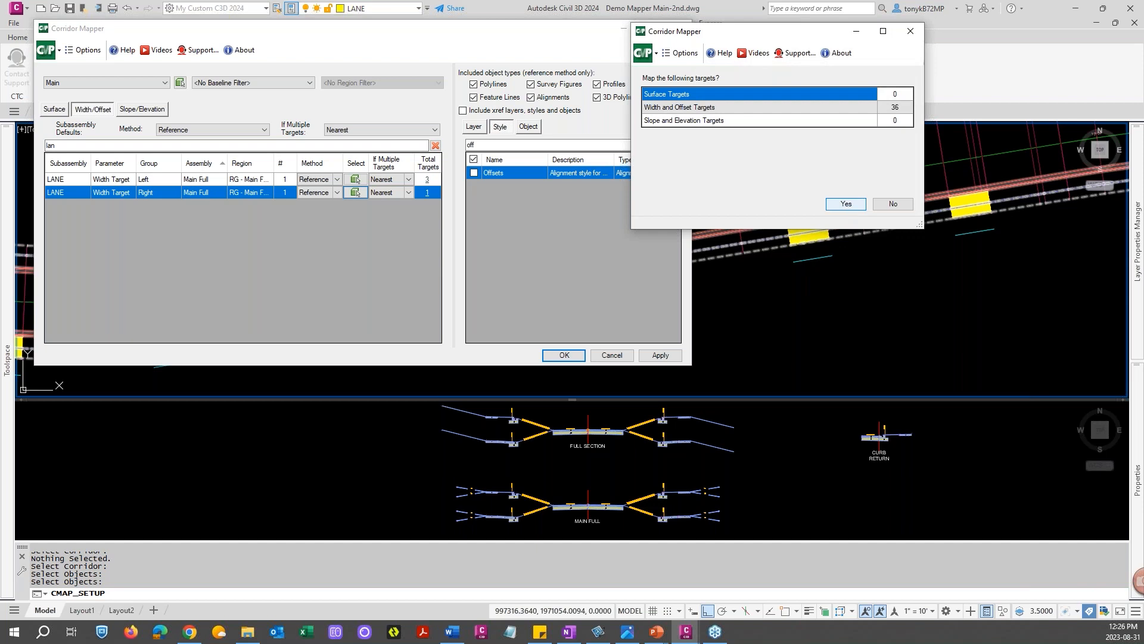
Accept the target setup and confirm mapping the width and offset targets to update the corridor
key("Return")
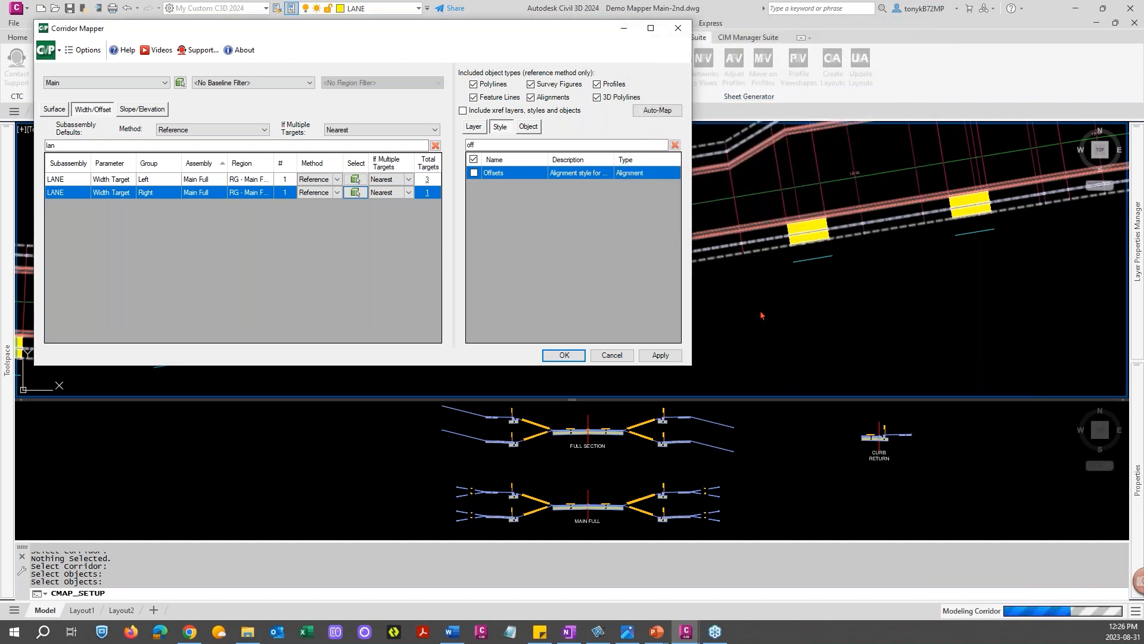
key("Return")
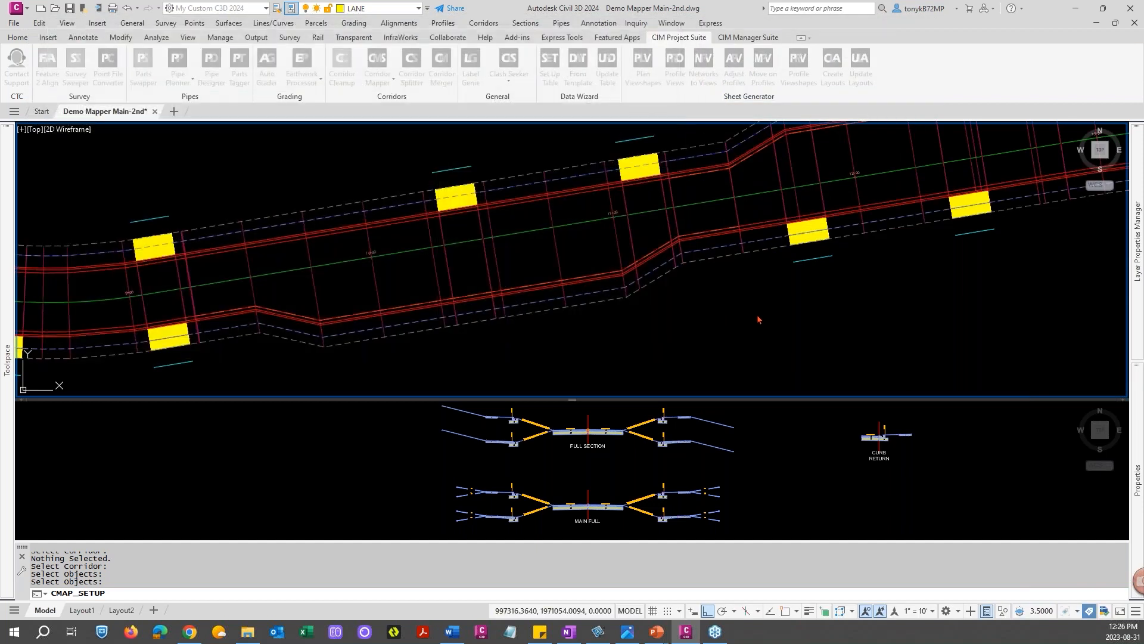
scroll(755, 314, "down", 3)
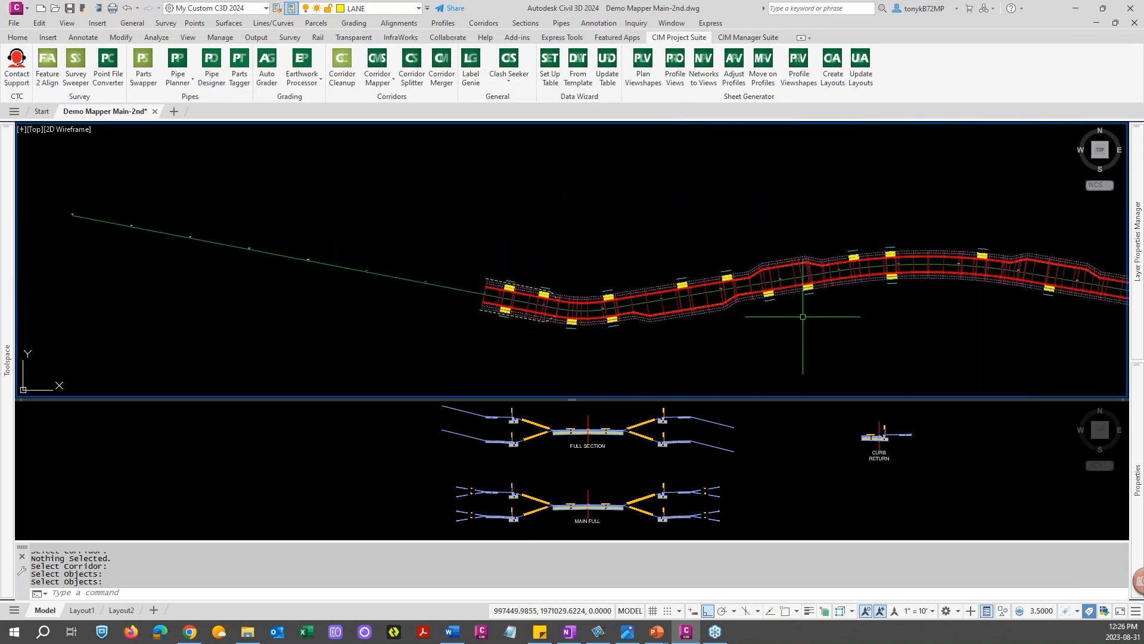
Inspect the corridor along its length and the lane polyline's properties in the drawing
middle_click_drag(805, 317, 527, 299)
scroll(741, 276, "up", 4)
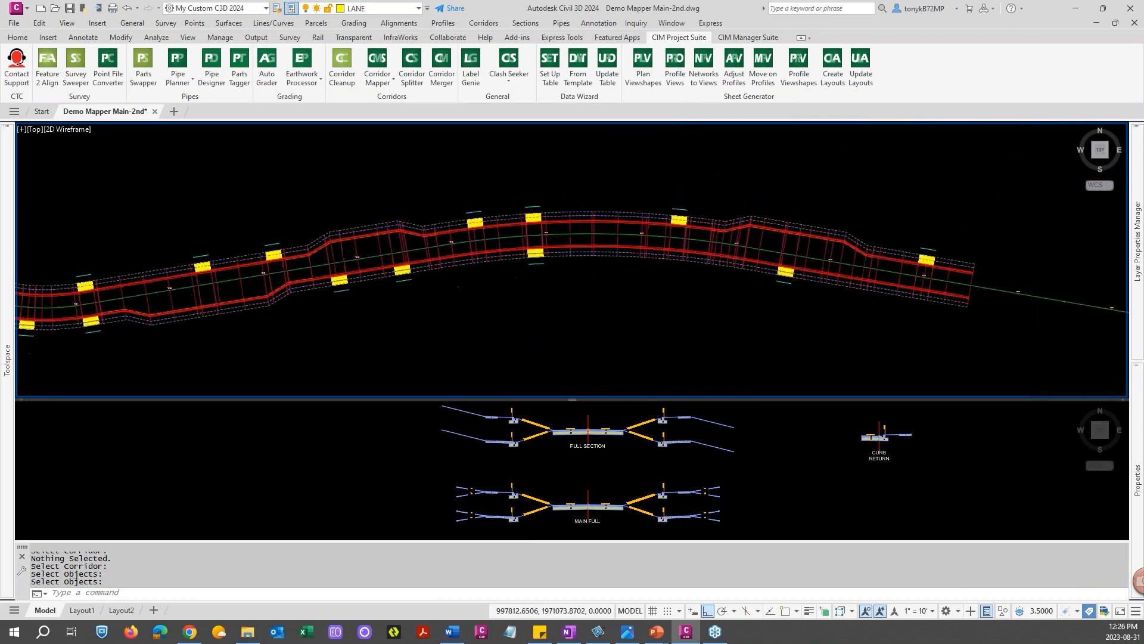
scroll(732, 286, "down", 2)
middle_click_drag(562, 314, 736, 291)
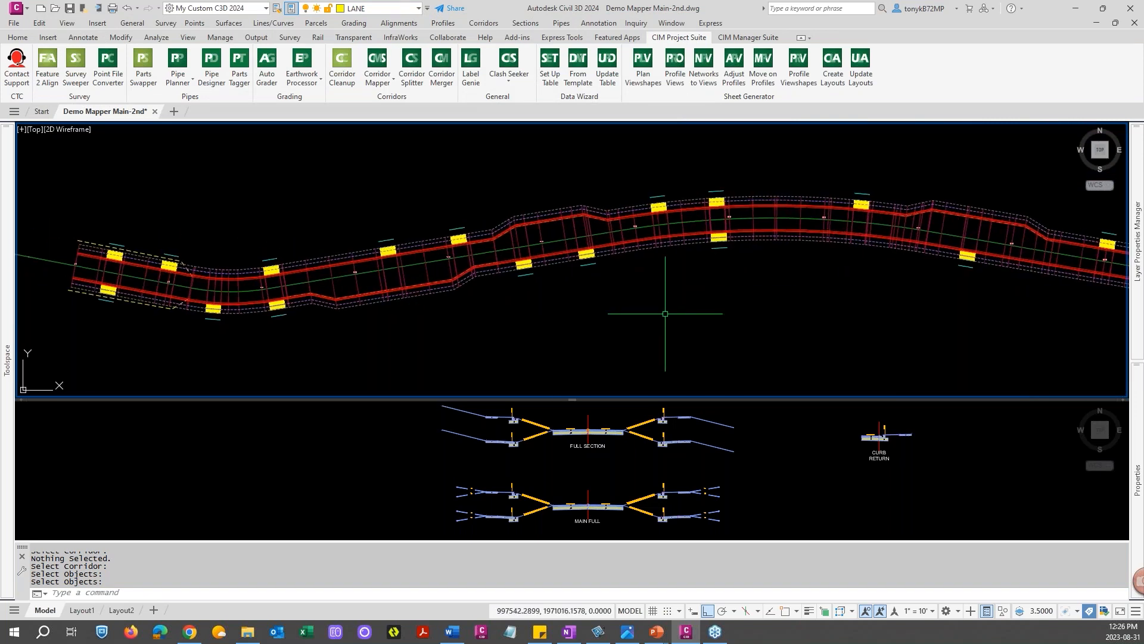
middle_click_drag(484, 329, 662, 325)
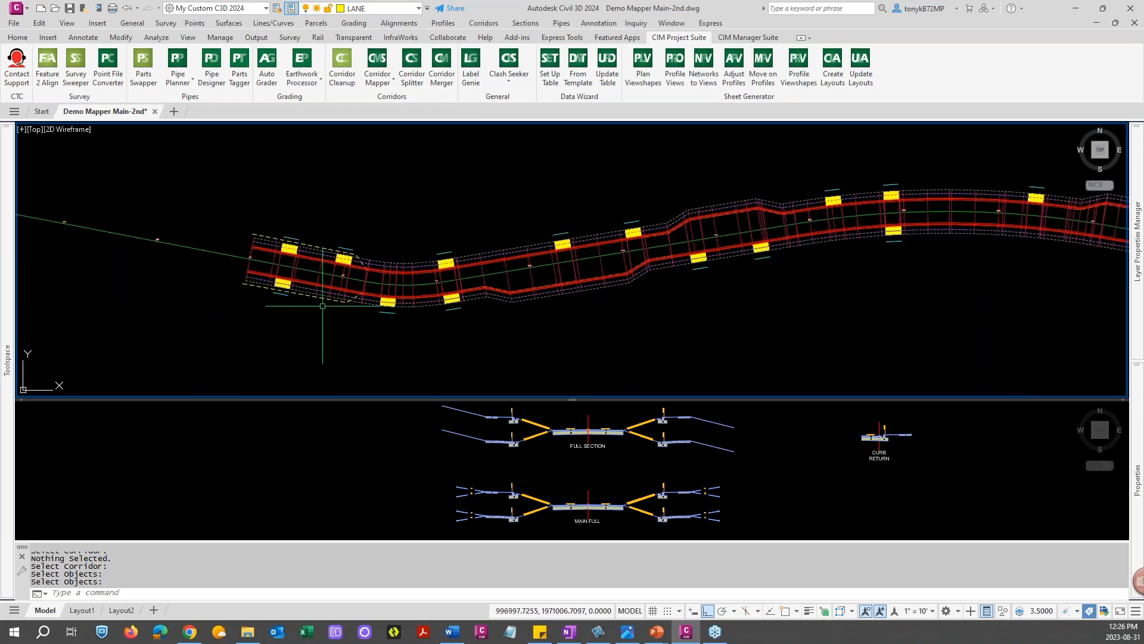
scroll(319, 300, "up", 2)
scroll(319, 300, "down", 2)
key("Escape")
key("Escape")
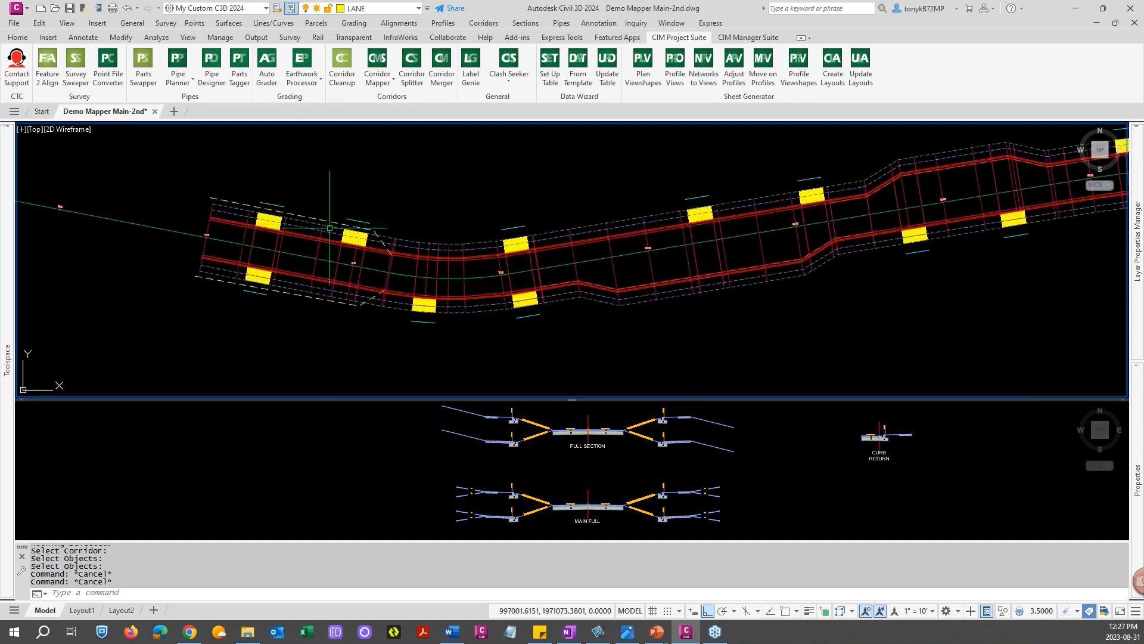
key("Escape")
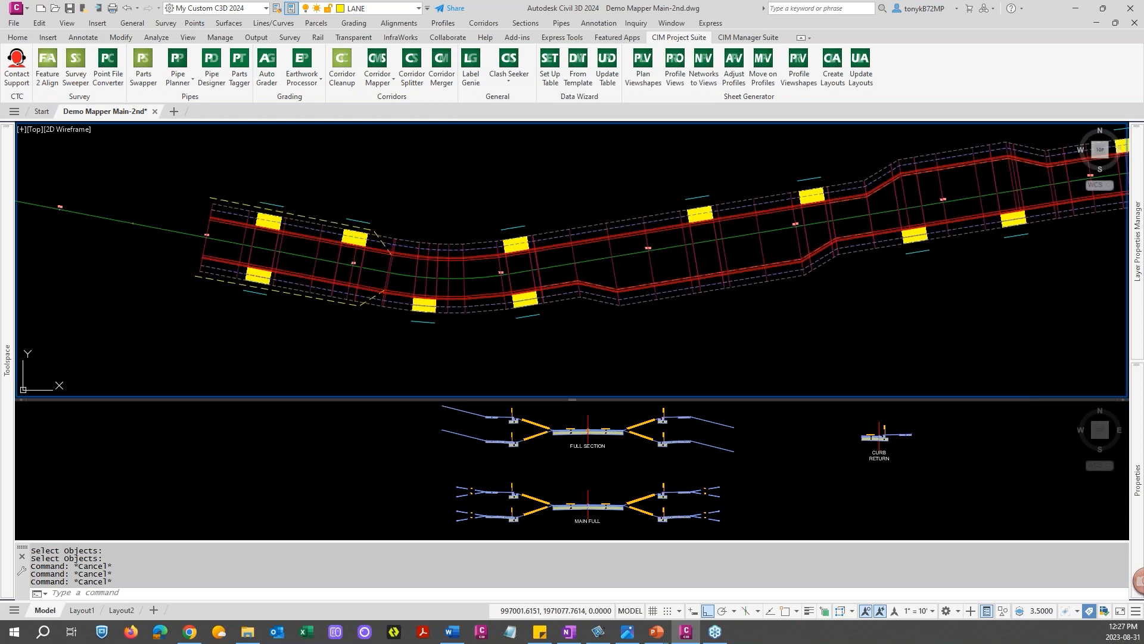
left_click(325, 220)
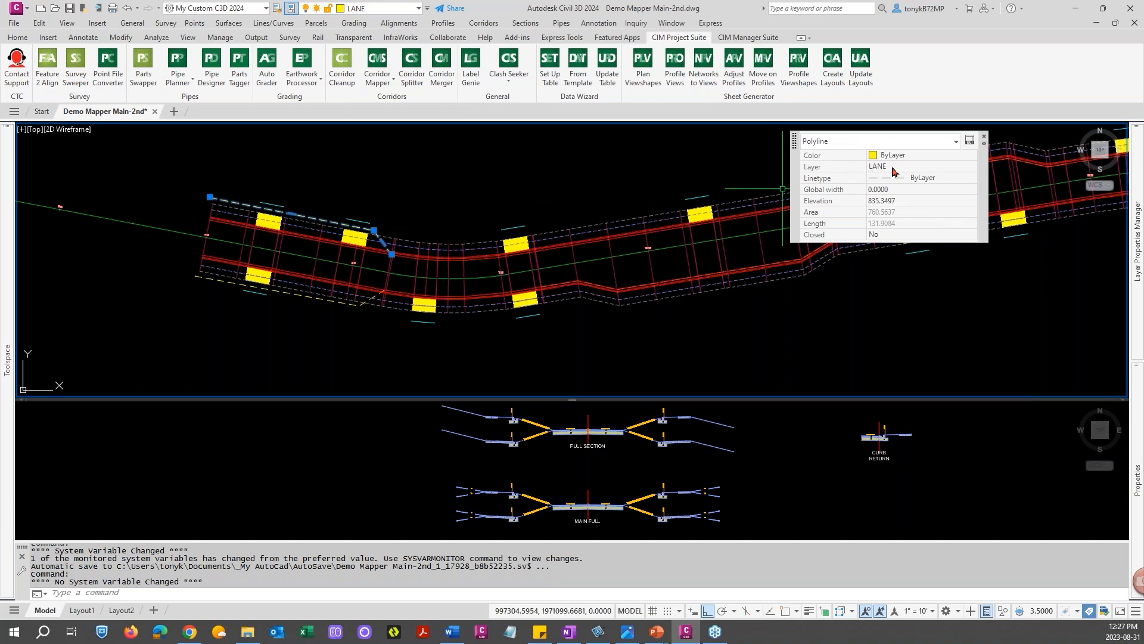
key("Escape")
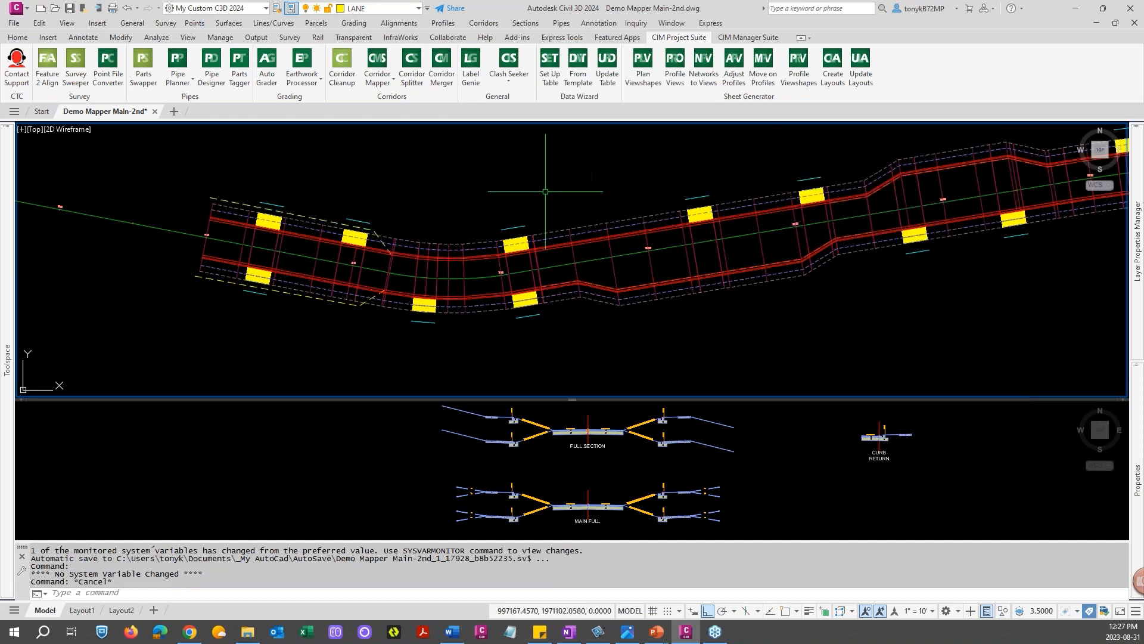
left_click(393, 83)
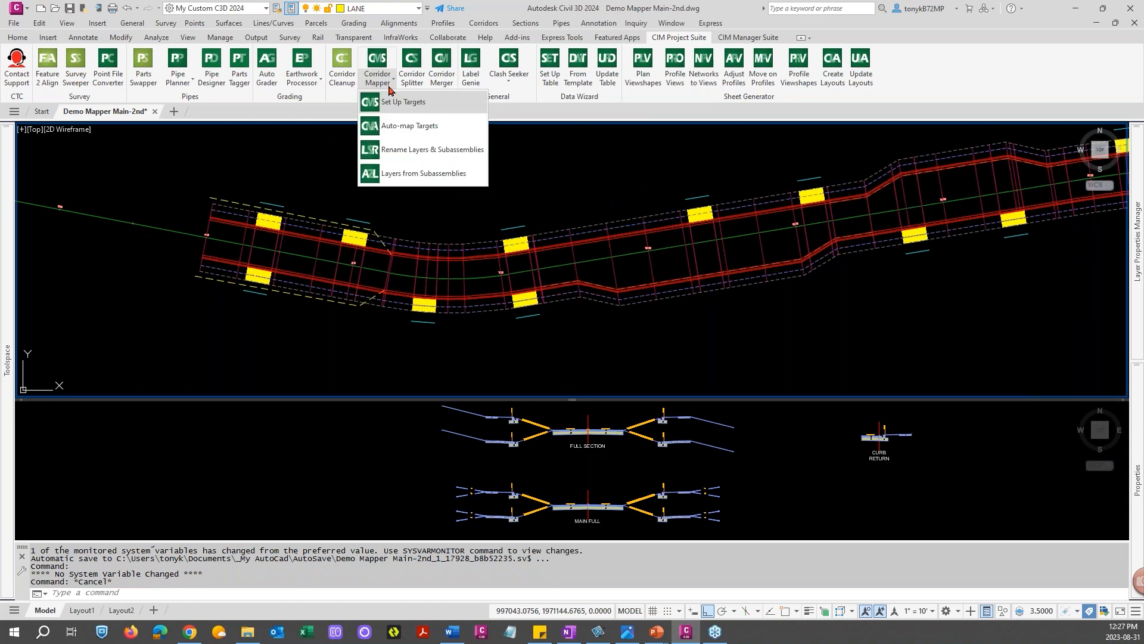
left_click(410, 126)
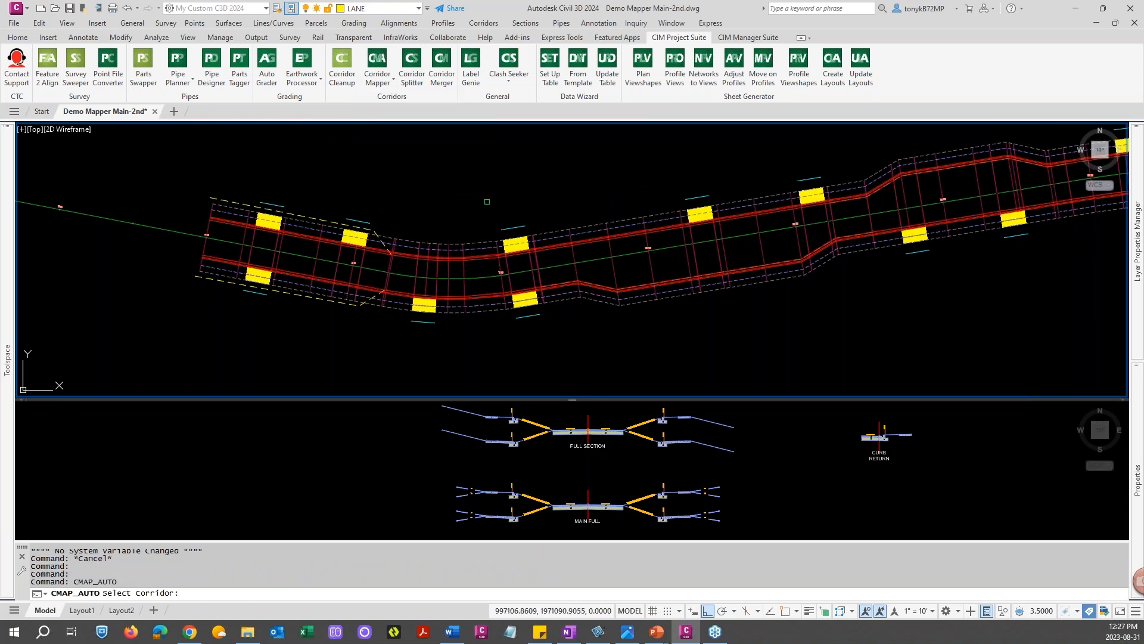
left_click(444, 243)
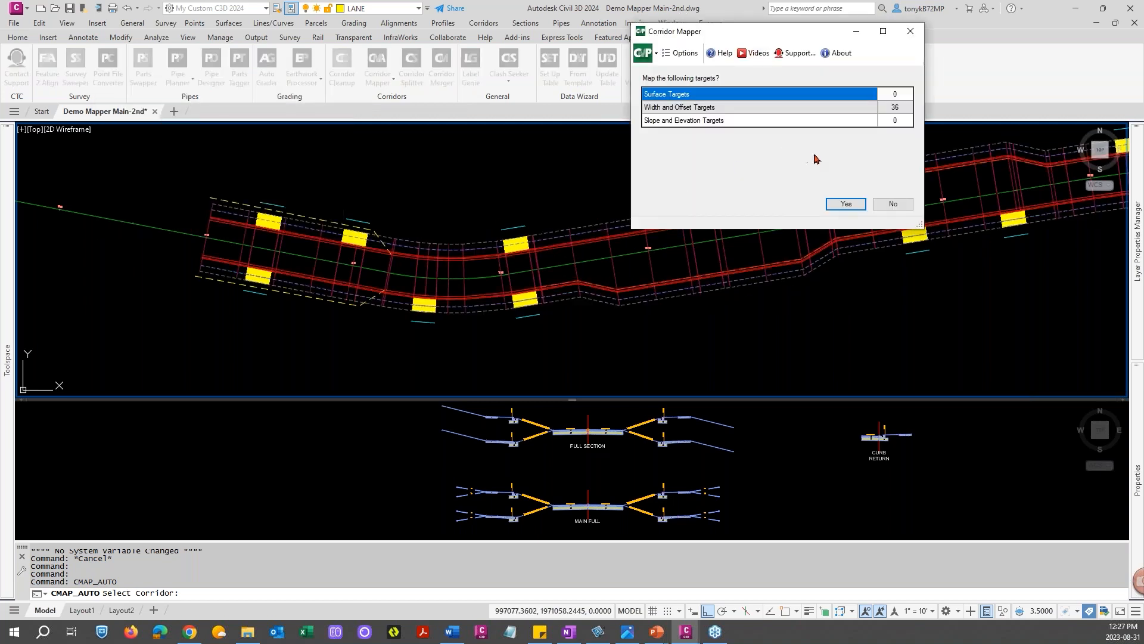
left_click(902, 207)
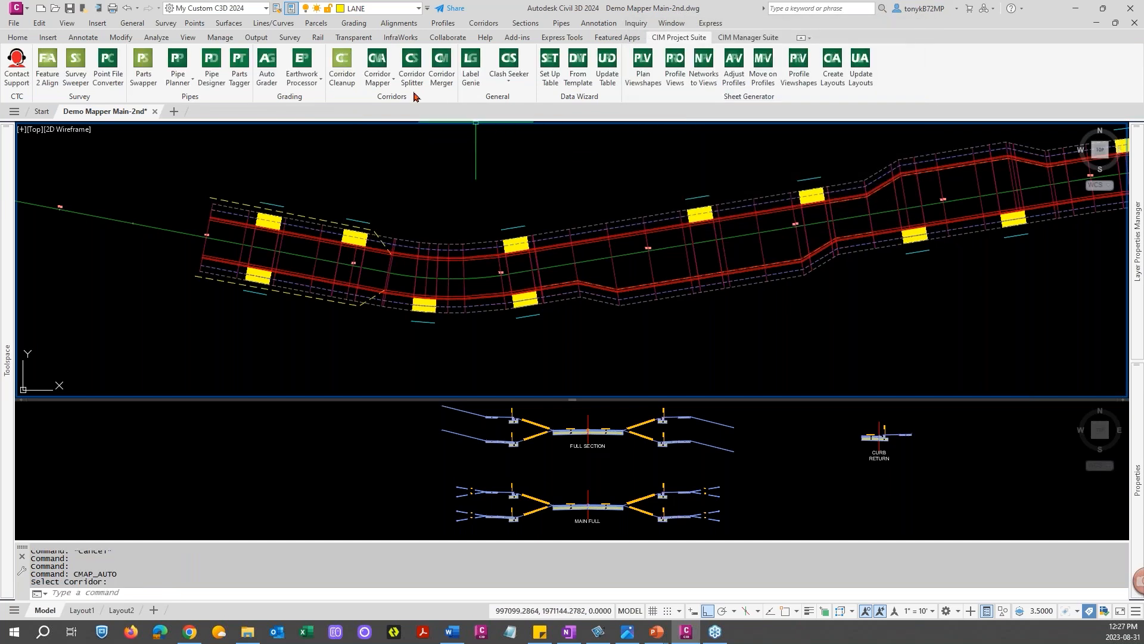
Start Corridor Mapper target setup and select the corridor in the drawing
left_click(384, 82)
left_click(395, 103)
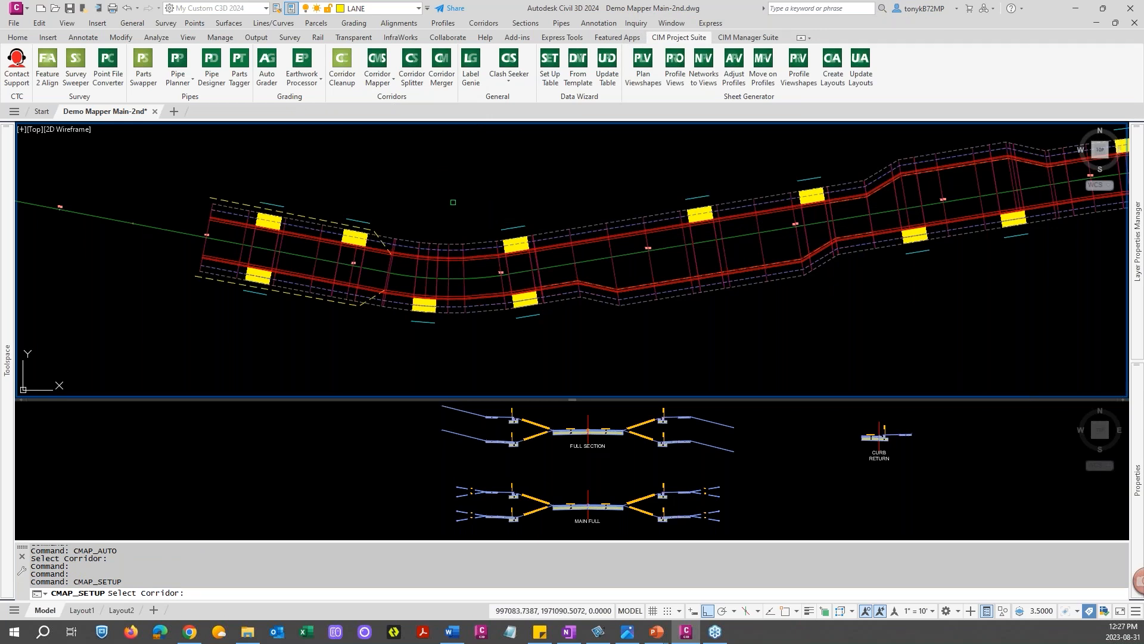
scroll(589, 294, "down", 2)
middle_click_drag(859, 301, 447, 317)
mouse_move(447, 316)
middle_mouse_down()
mouse_move(481, 306)
mouse_move(569, 314)
middle_mouse_up()
middle_click_drag(423, 332, 477, 307)
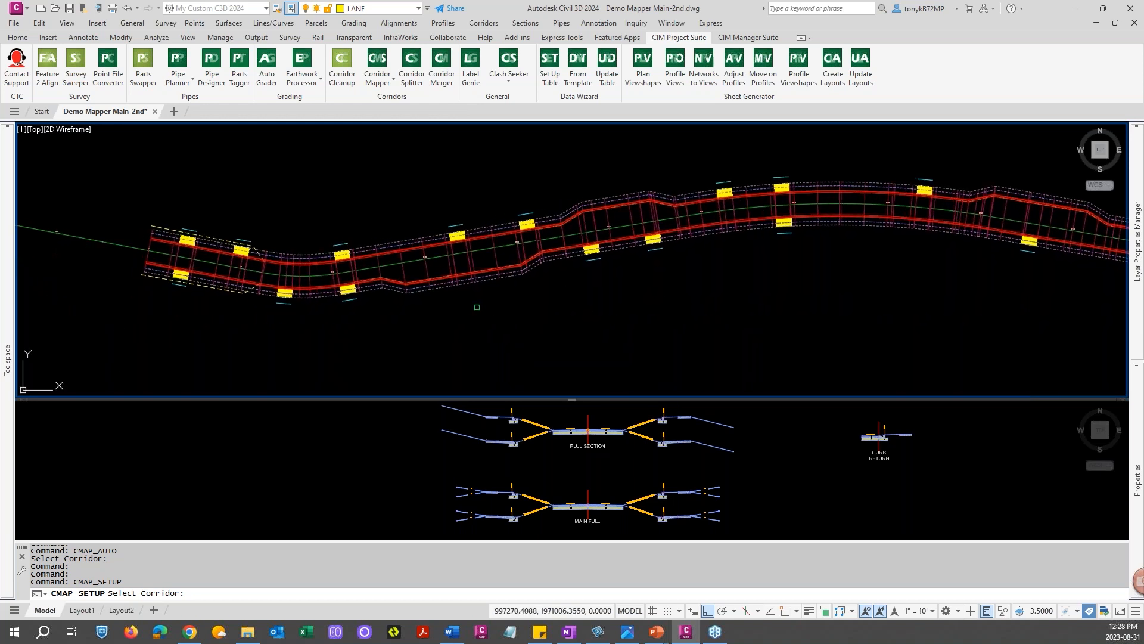
middle_click_drag(638, 285, 475, 297)
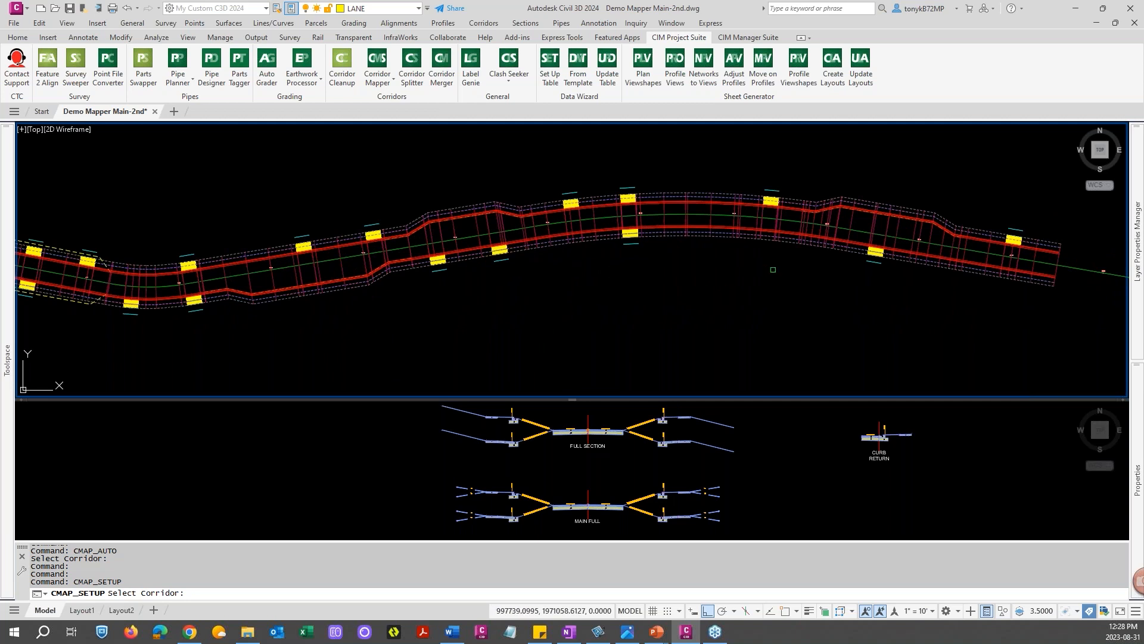
middle_click_drag(540, 292, 673, 293)
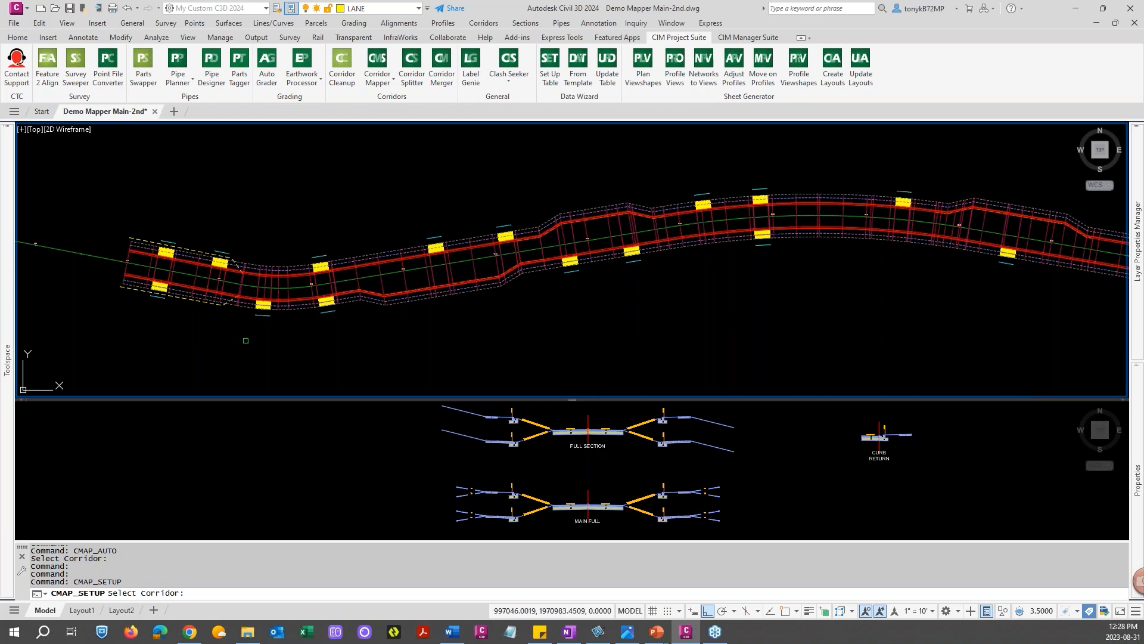
mouse_move(285, 348)
middle_mouse_down()
mouse_move(302, 347)
mouse_move(277, 338)
middle_mouse_up()
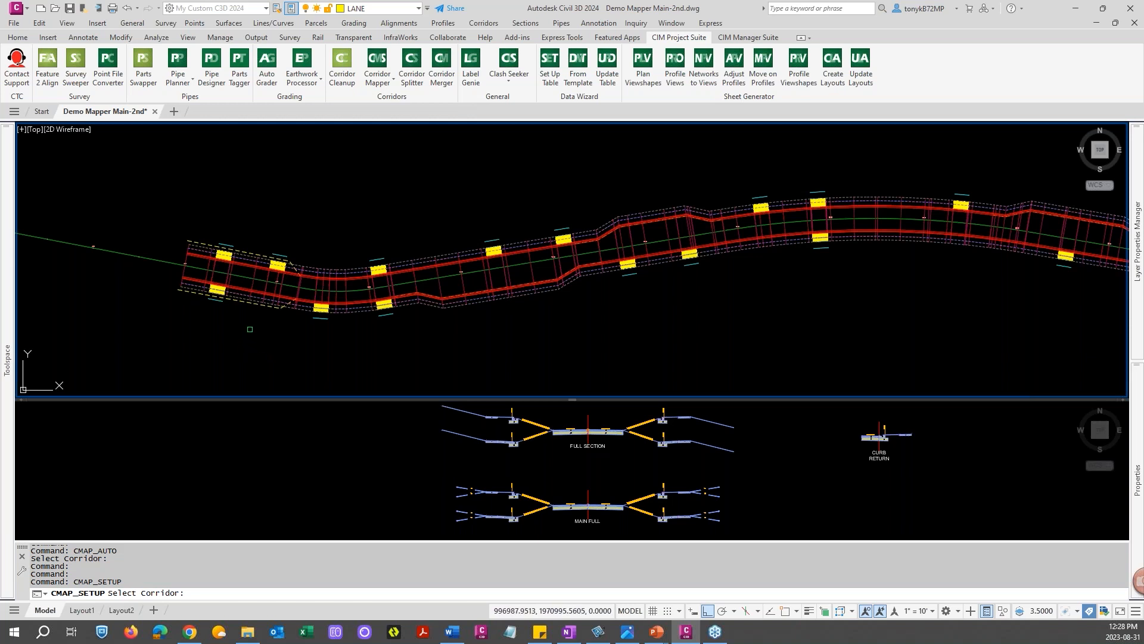
mouse_move(518, 347)
middle_mouse_down()
mouse_move(317, 332)
mouse_move(514, 340)
middle_mouse_up()
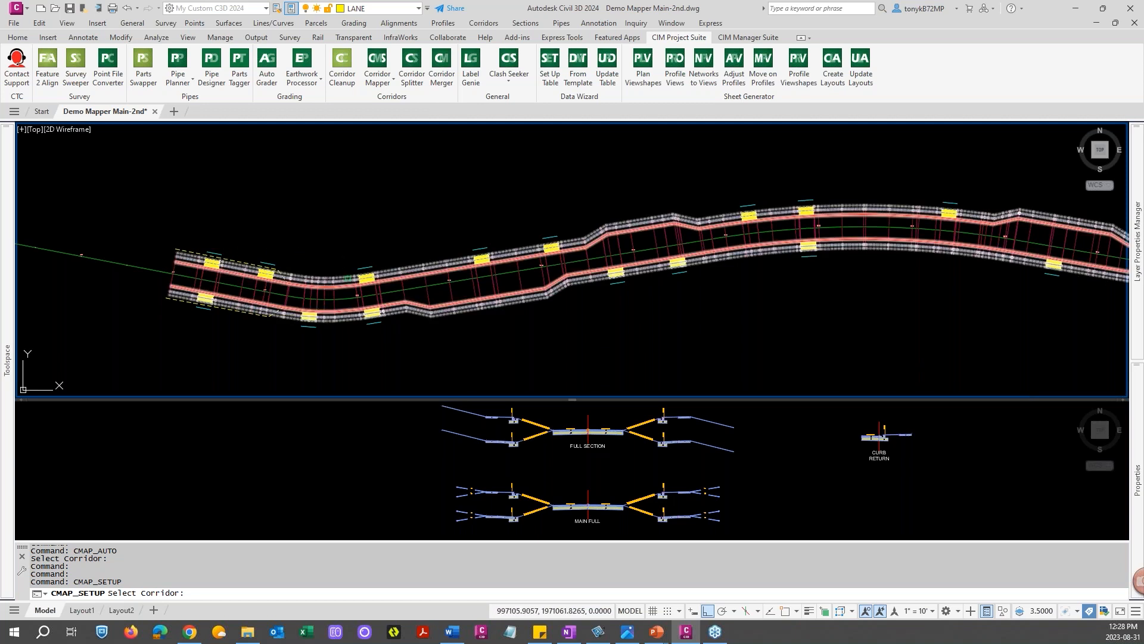
left_click(356, 284)
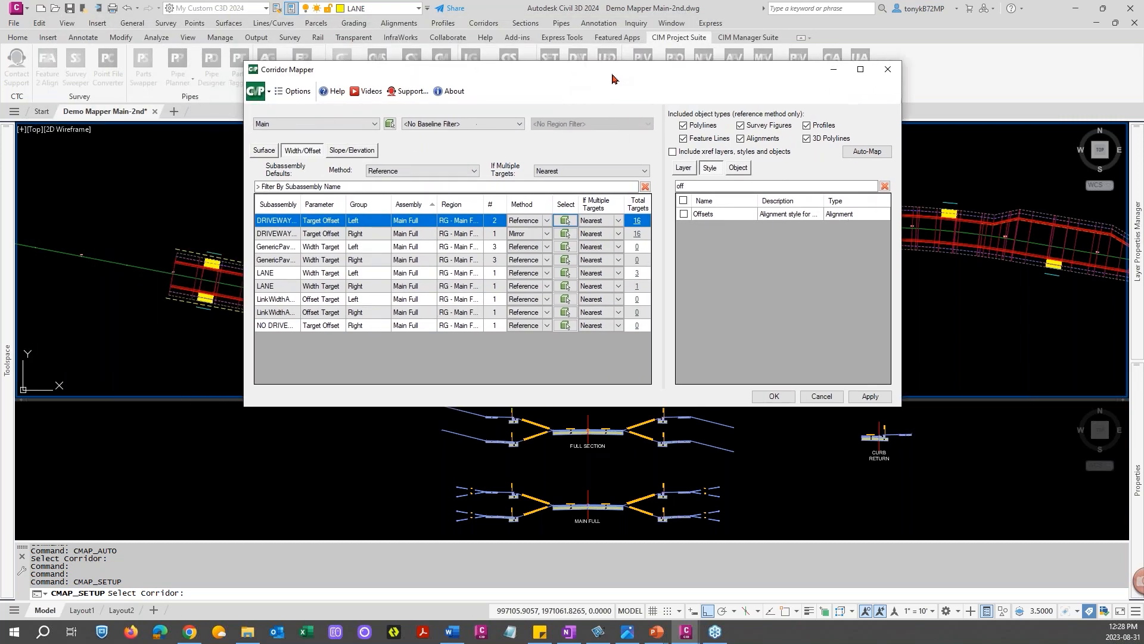
Filter the subassembly list by "lan" and switch between the Layer and Style target lists
left_click_drag(424, 74, 475, 64)
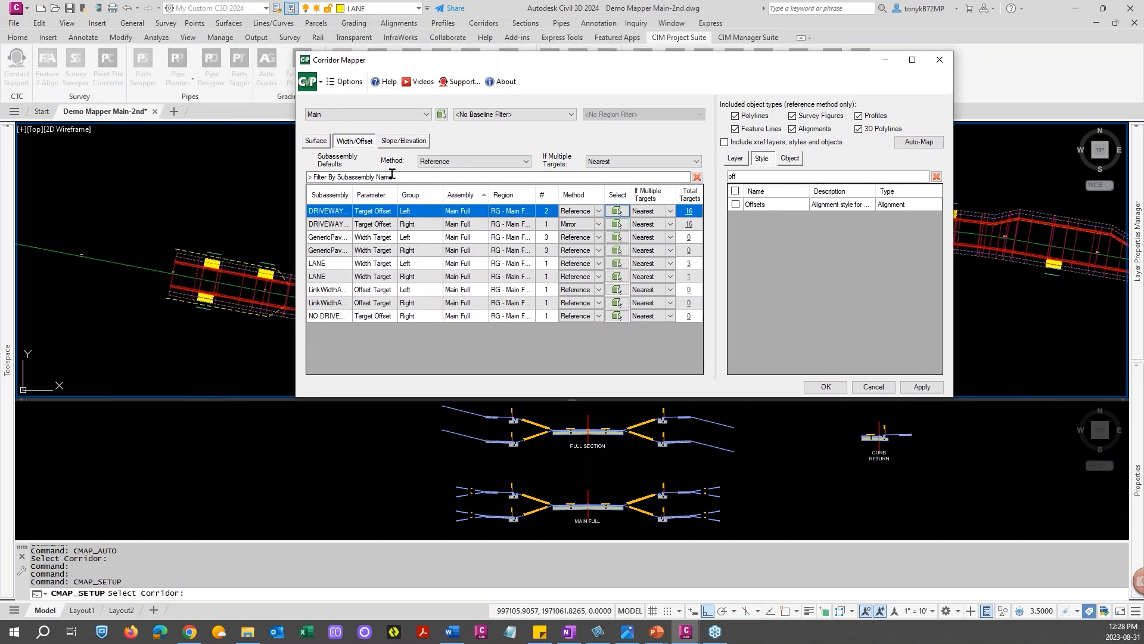
left_click(351, 176)
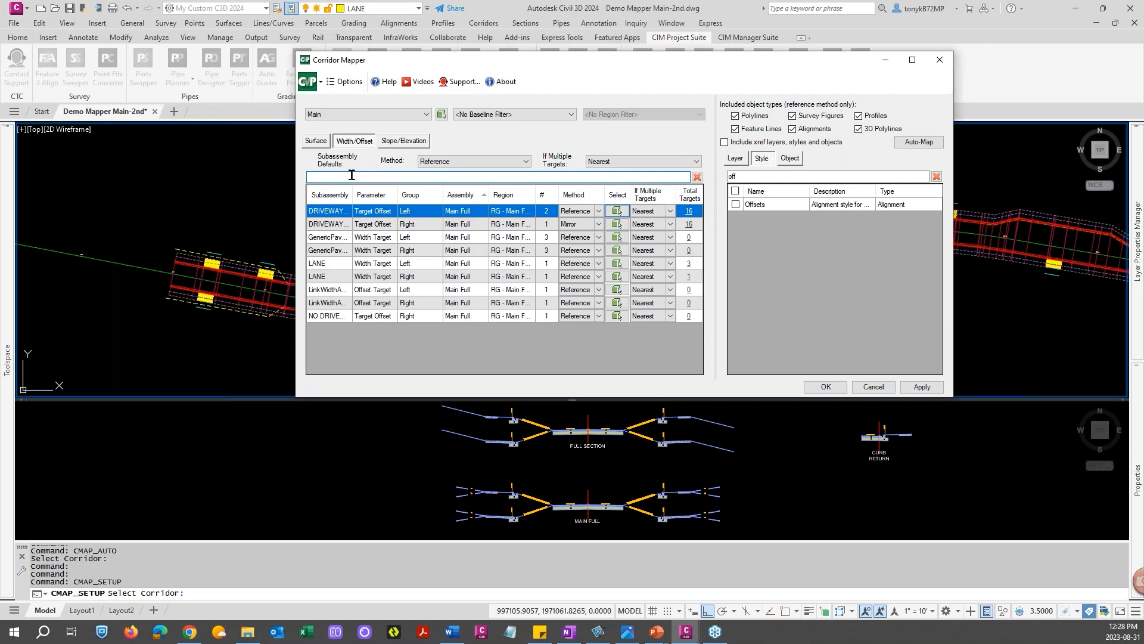
type("lan")
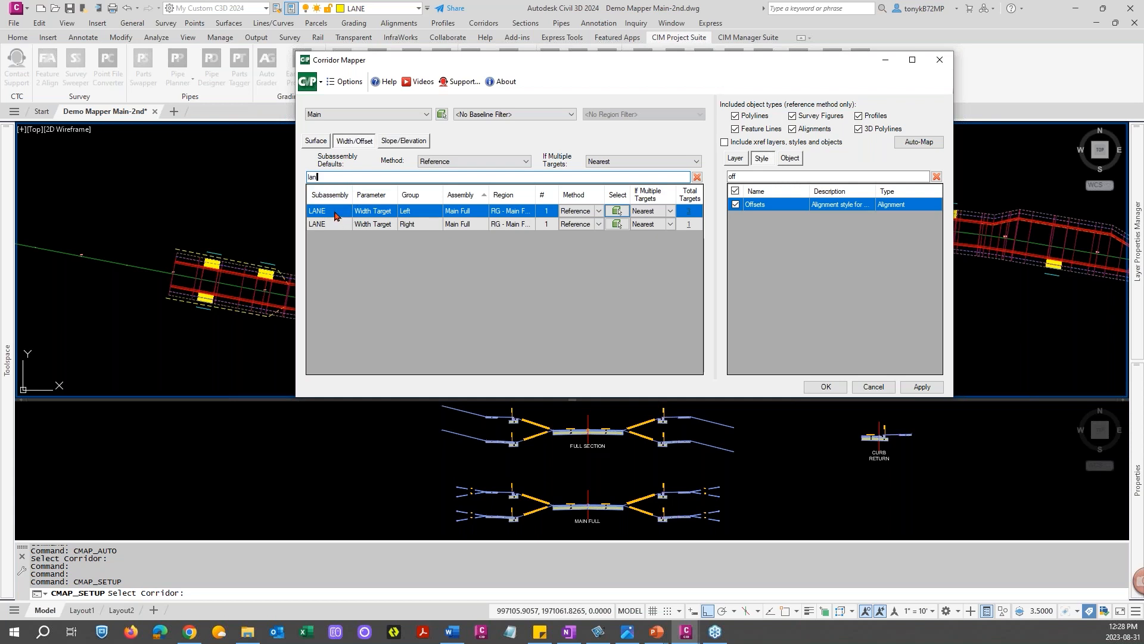
left_click_drag(496, 60, 610, 14)
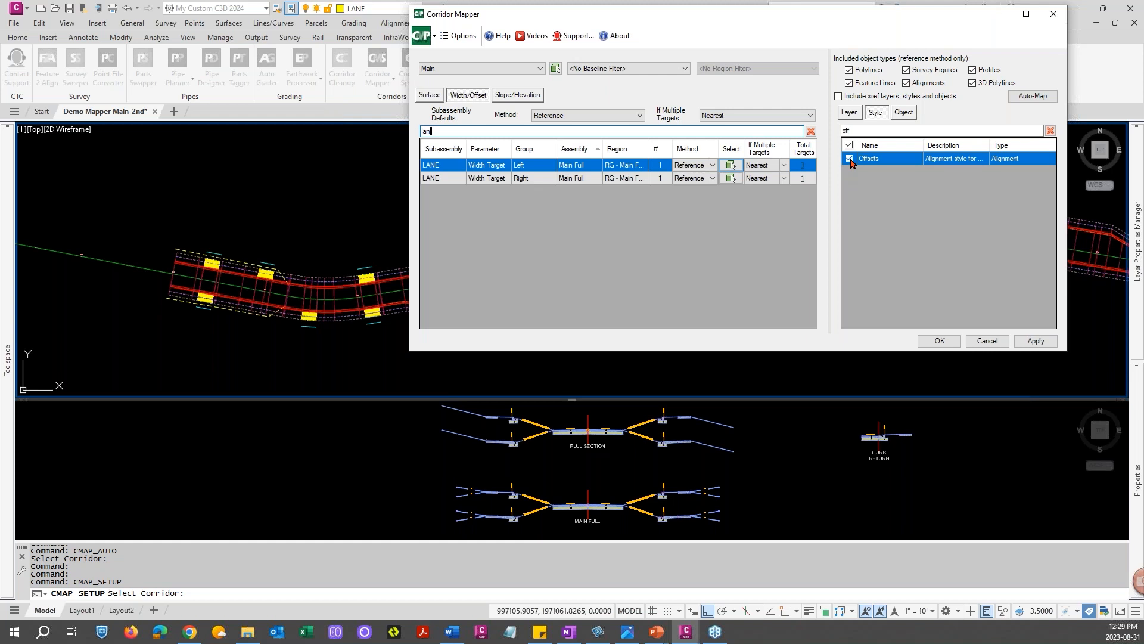
left_click(847, 113)
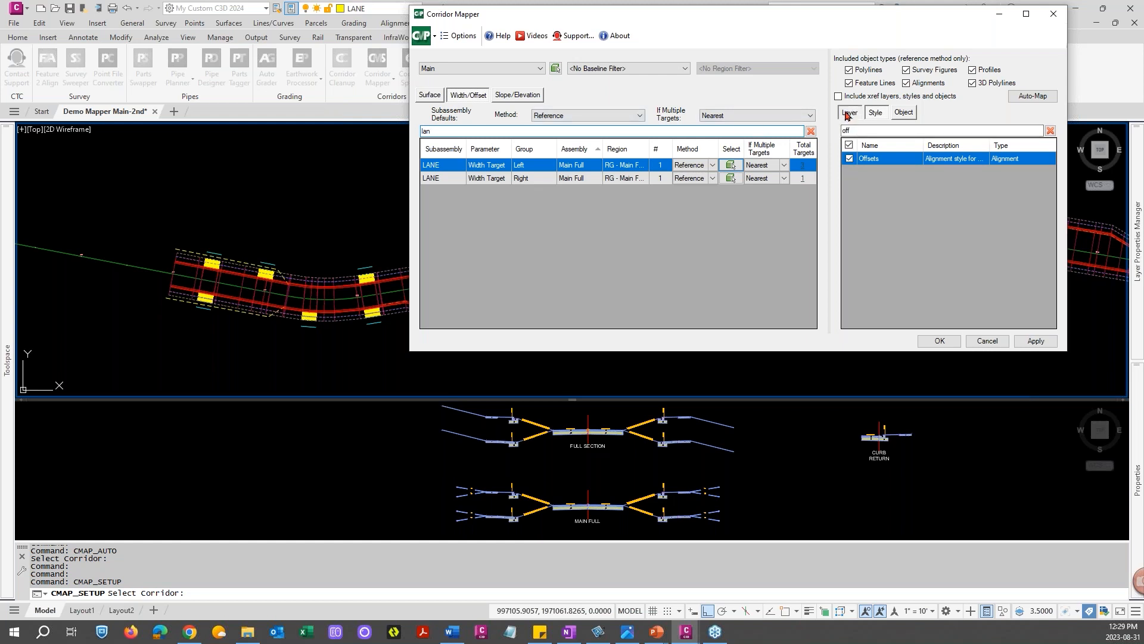
left_click(875, 113)
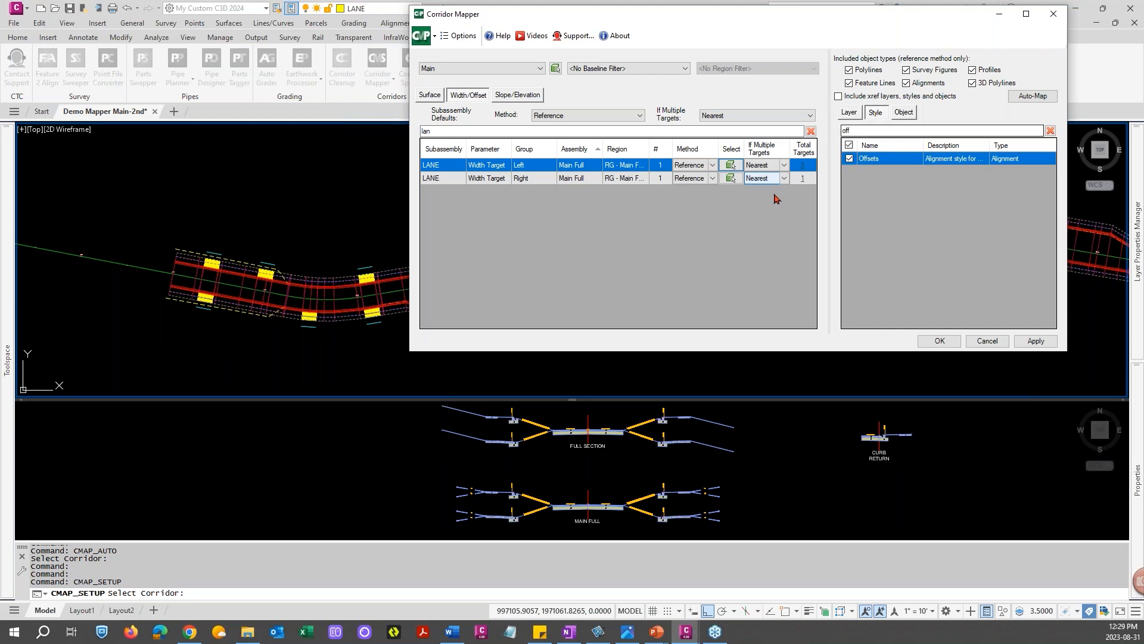
left_click(849, 113)
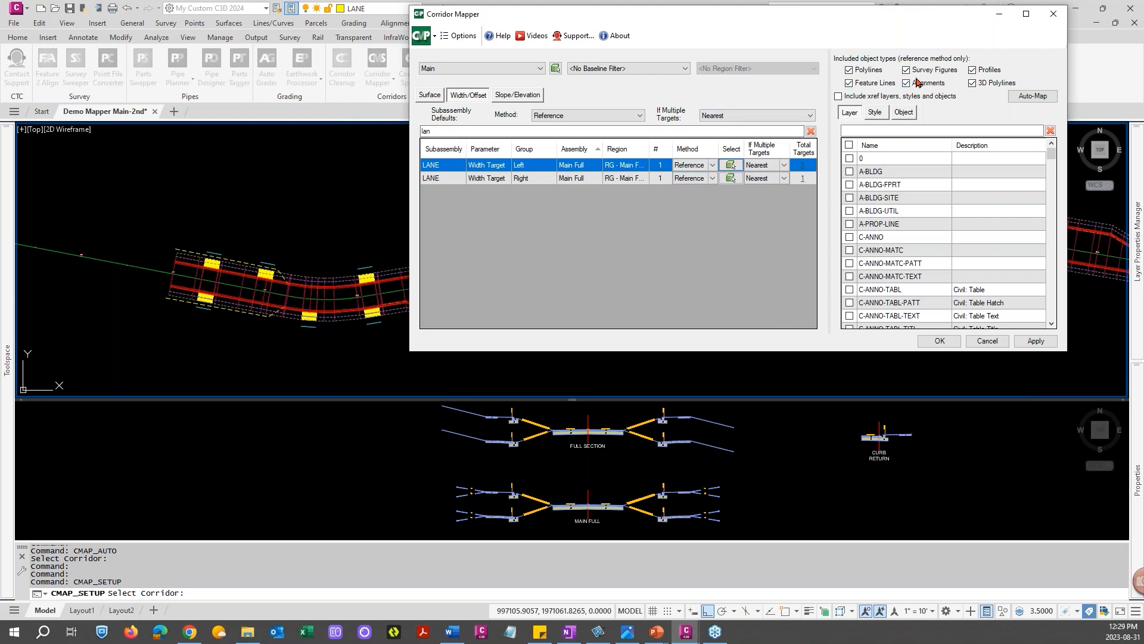
Pick target objects in the drawing for the left LANE width target and apply the mapping to the corridor
left_click(732, 166)
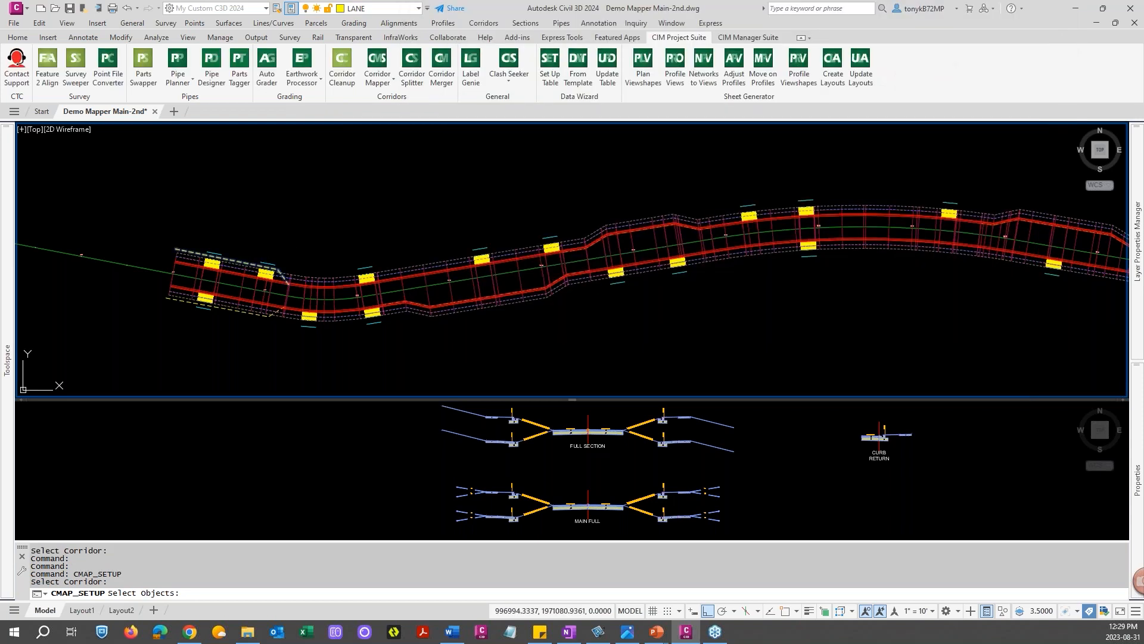
key("Return")
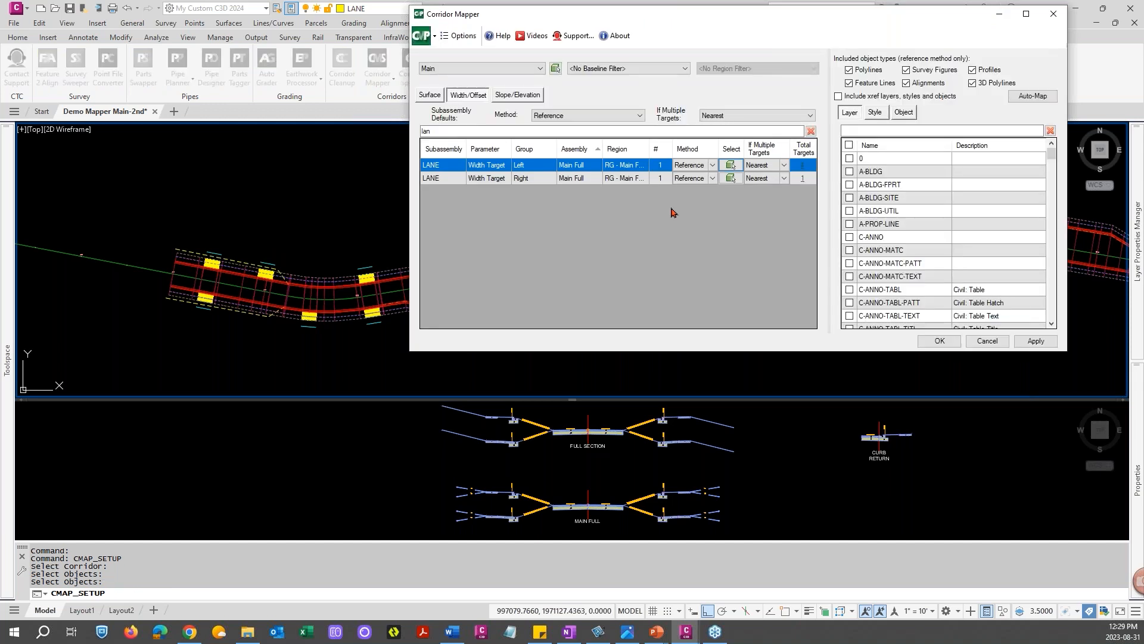
left_click(1035, 341)
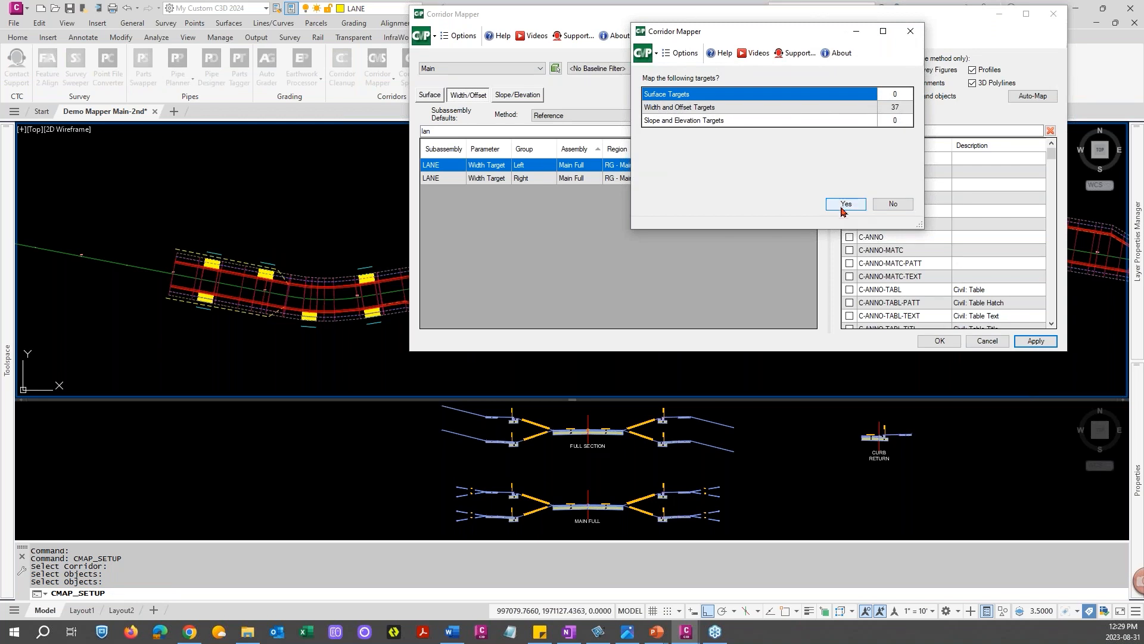
left_click(844, 204)
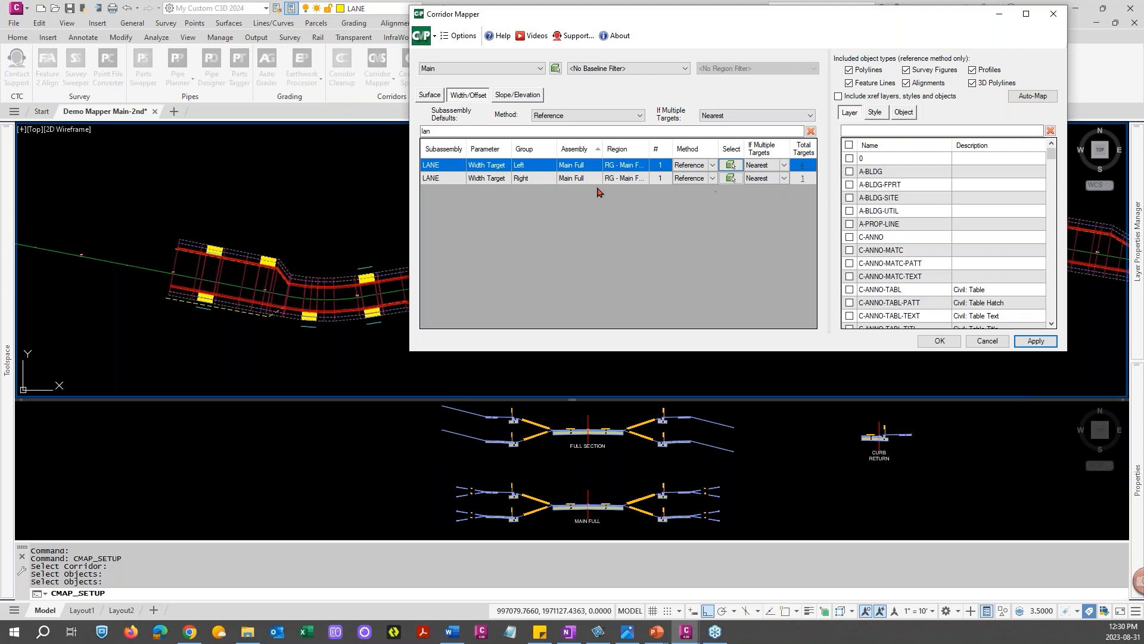
Add the LANE layer as a reference target for the right LANE width target, filtering layers by "lan"
left_click(438, 178)
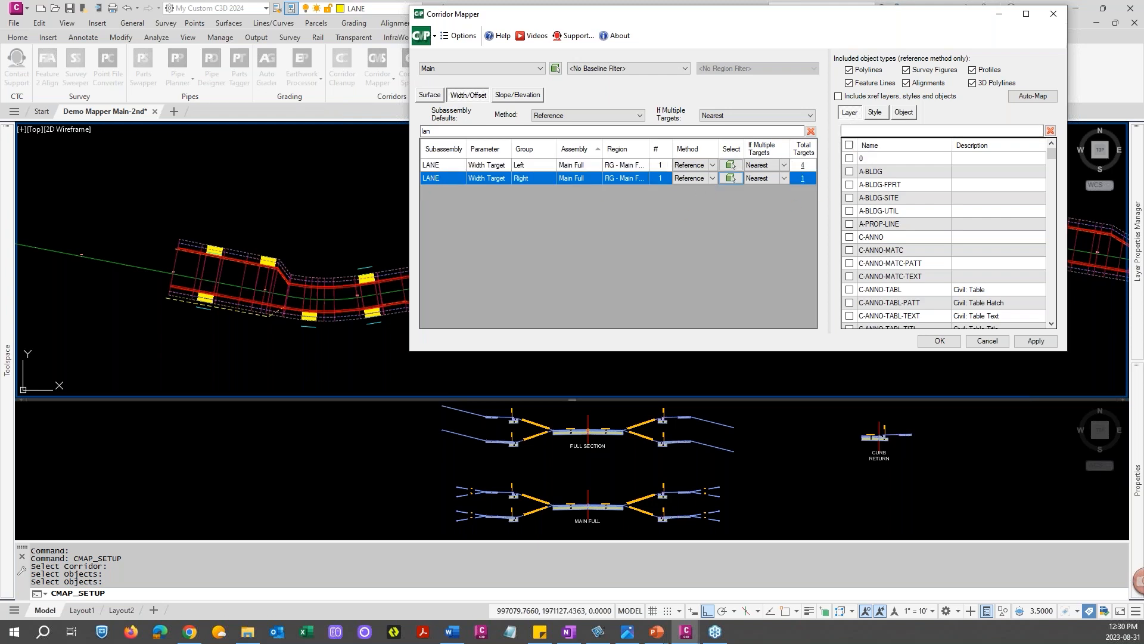
left_click(856, 130)
type("l")
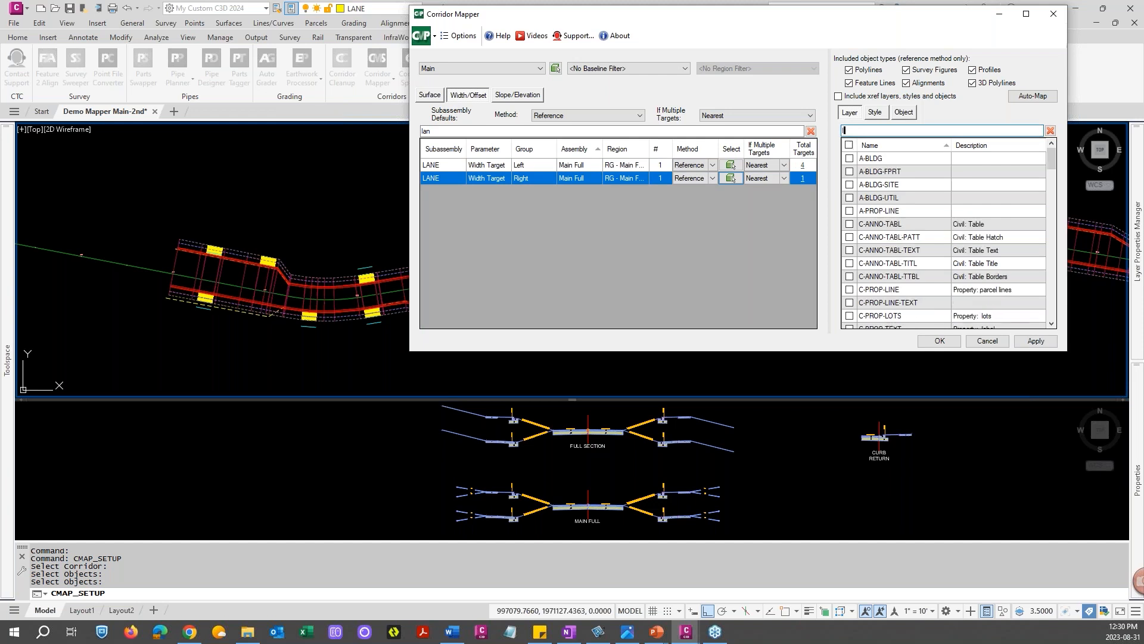
type("an")
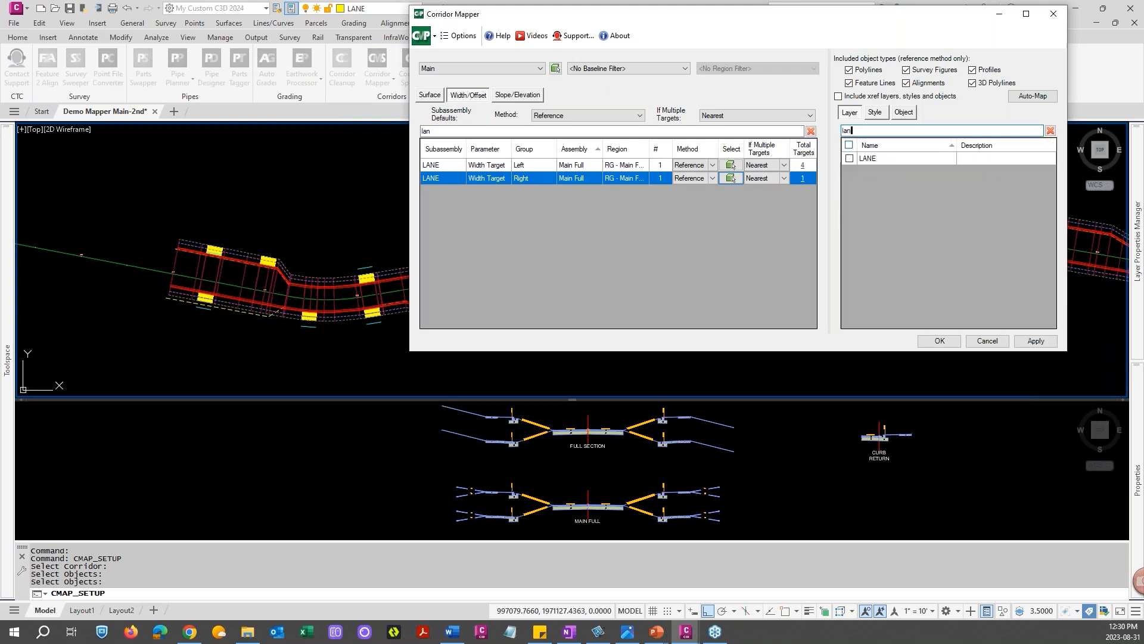
left_click(849, 158)
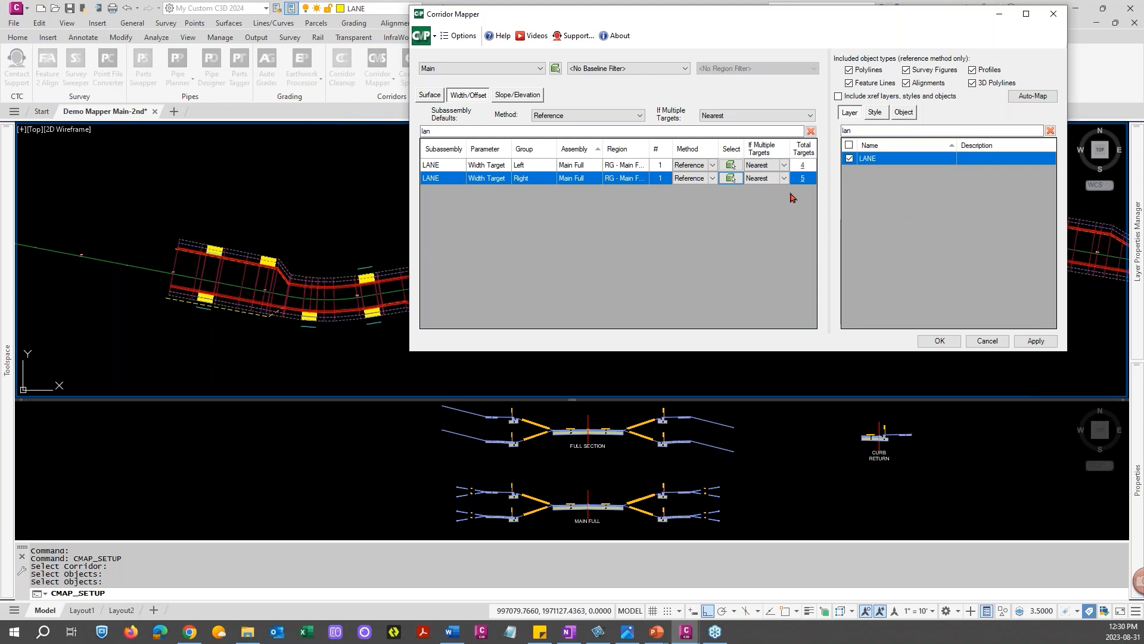
Remove the Main Street-Right-12.00 alignment from the right lane's targets selected in the drawing
left_click(802, 177)
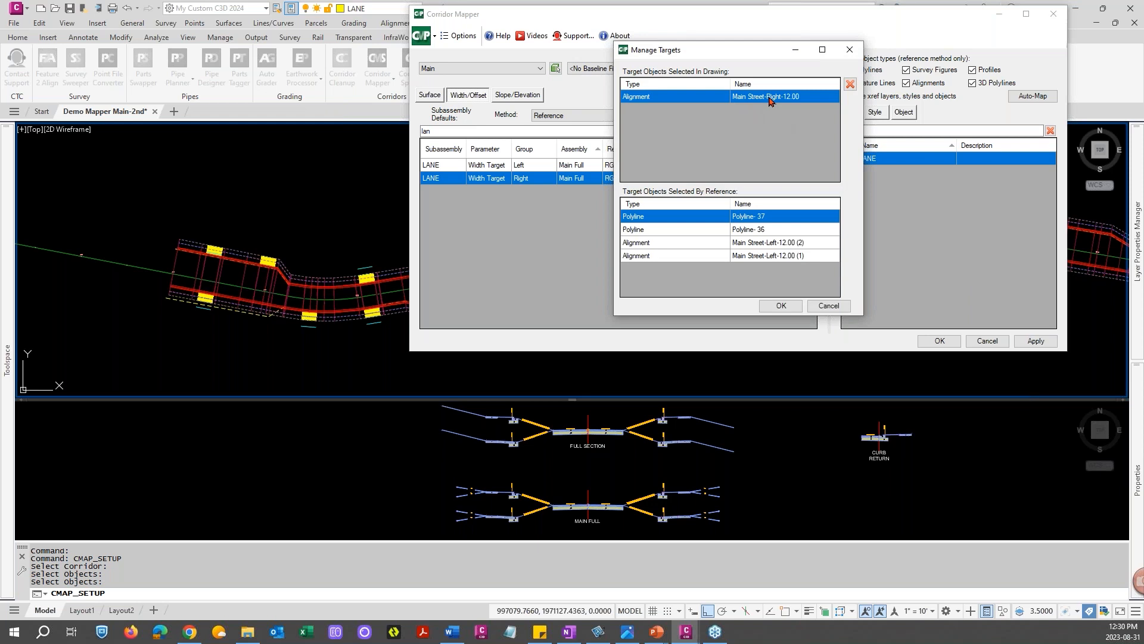
left_click(850, 85)
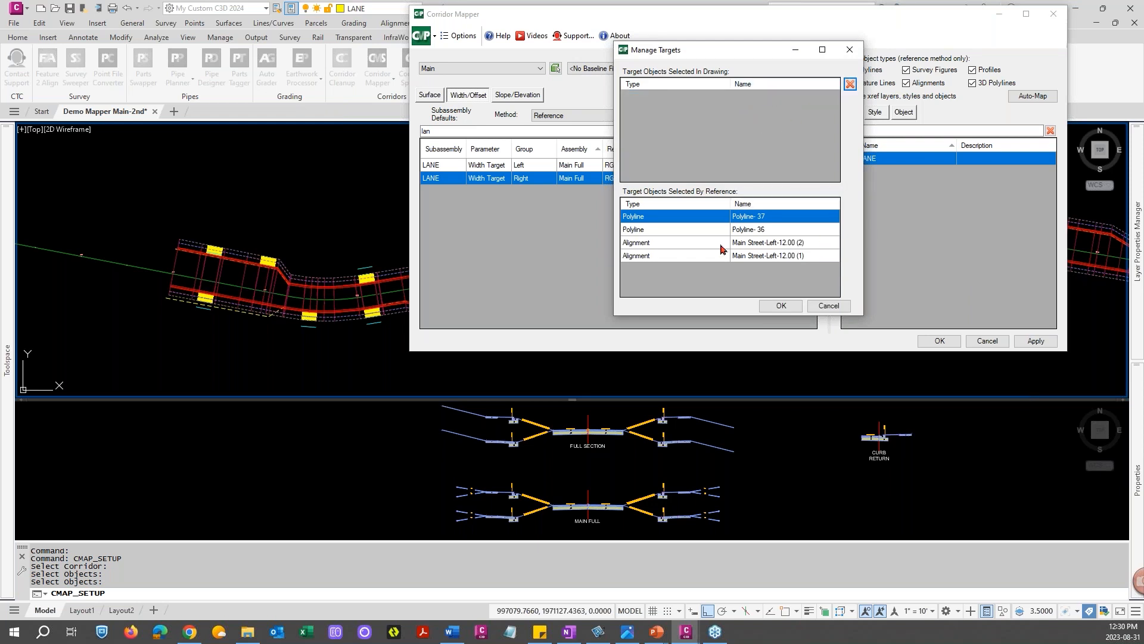
left_click(783, 308)
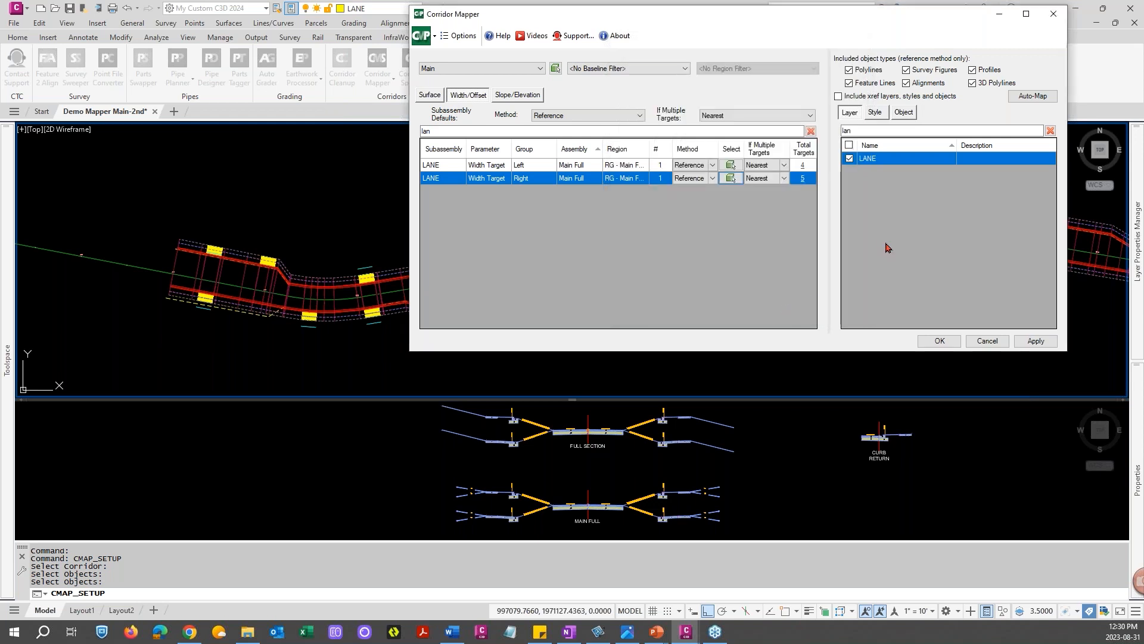
Apply and confirm the width and offset target mapping, then close Corridor Mapper
left_click(1031, 340)
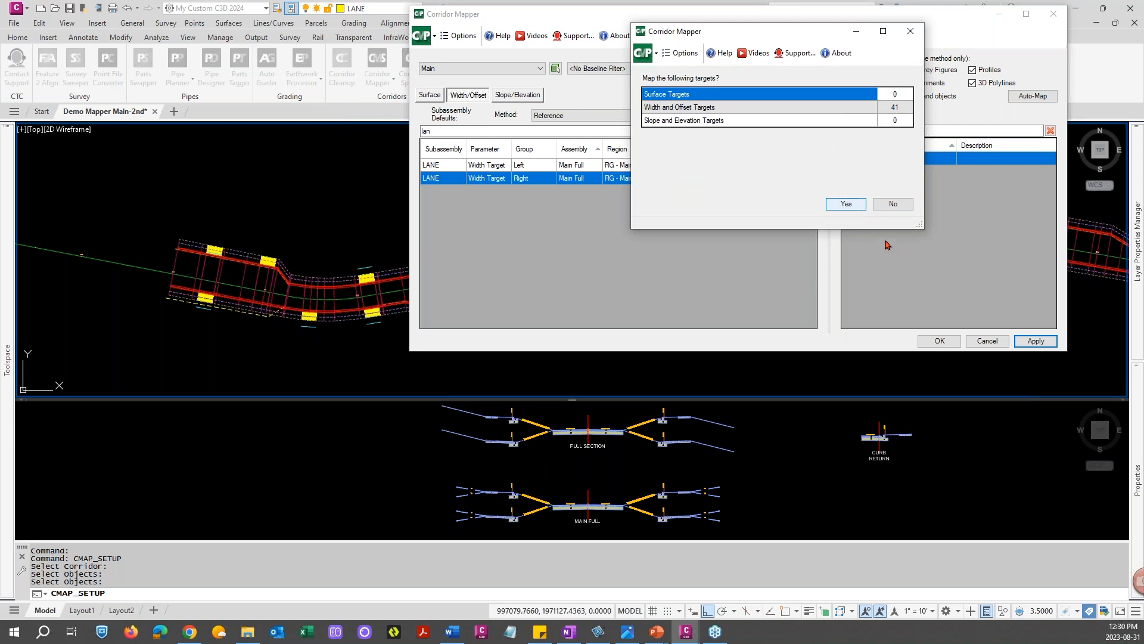
key("Return")
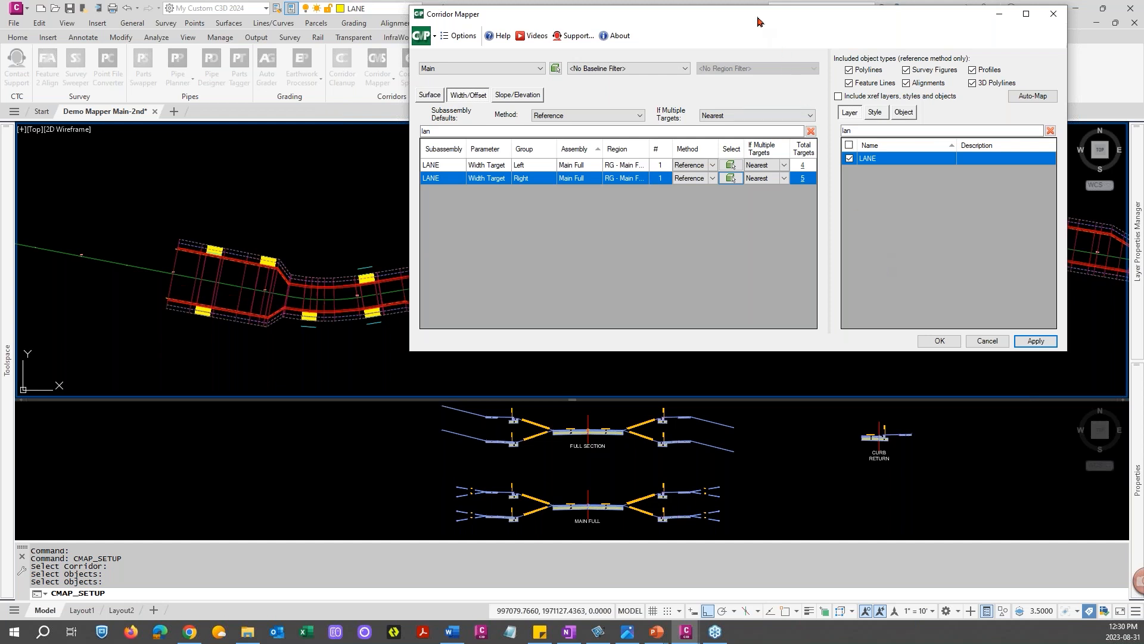
left_click_drag(779, 23, 566, 142)
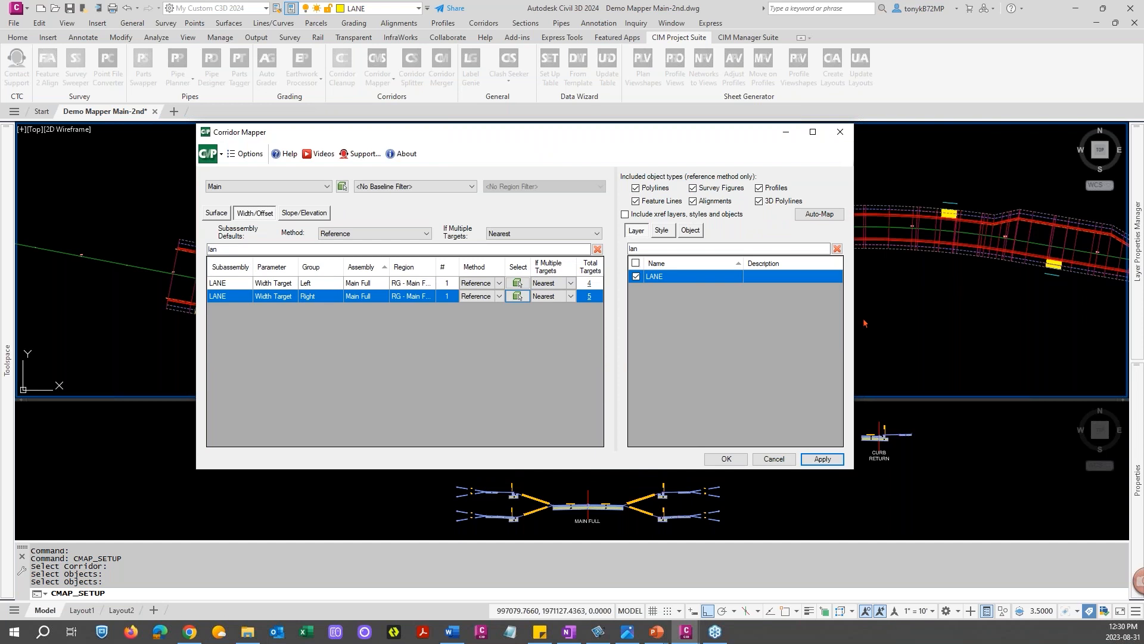
left_click(719, 459)
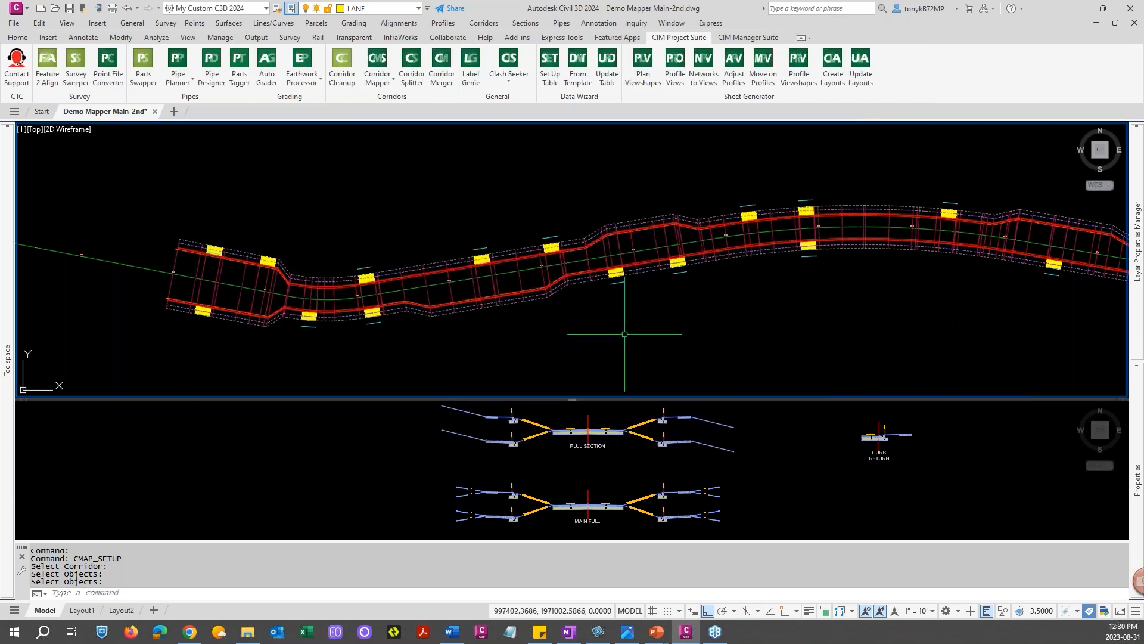
Inspect the updated corridor along its length in the drawing
middle_click_drag(723, 280, 532, 254)
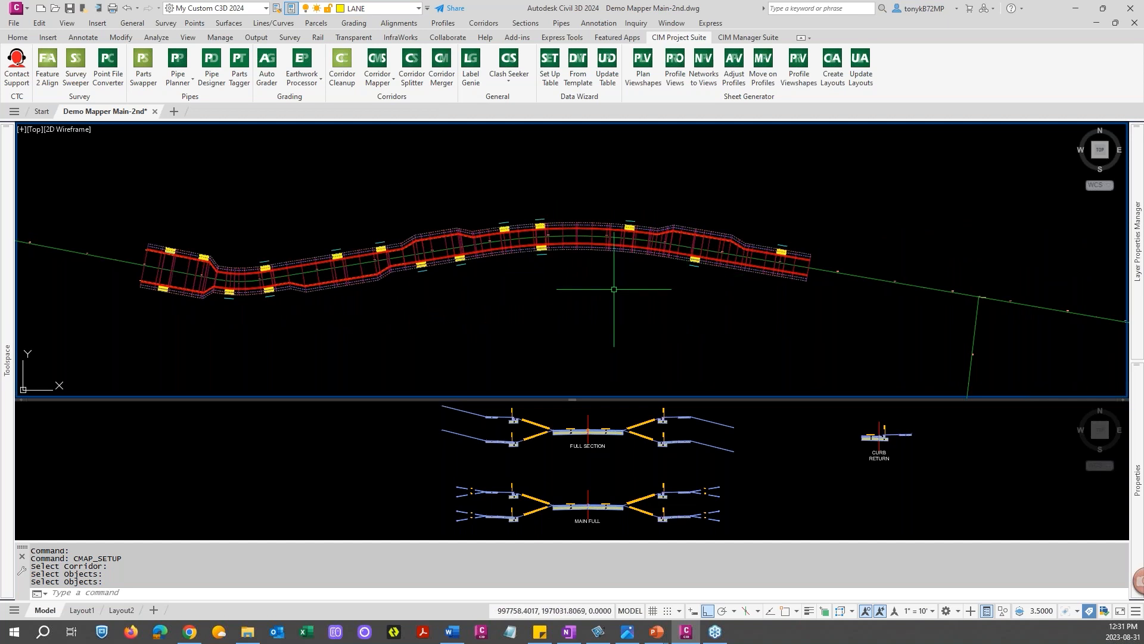
middle_click_drag(471, 271, 553, 279)
key("Escape")
key("Escape")
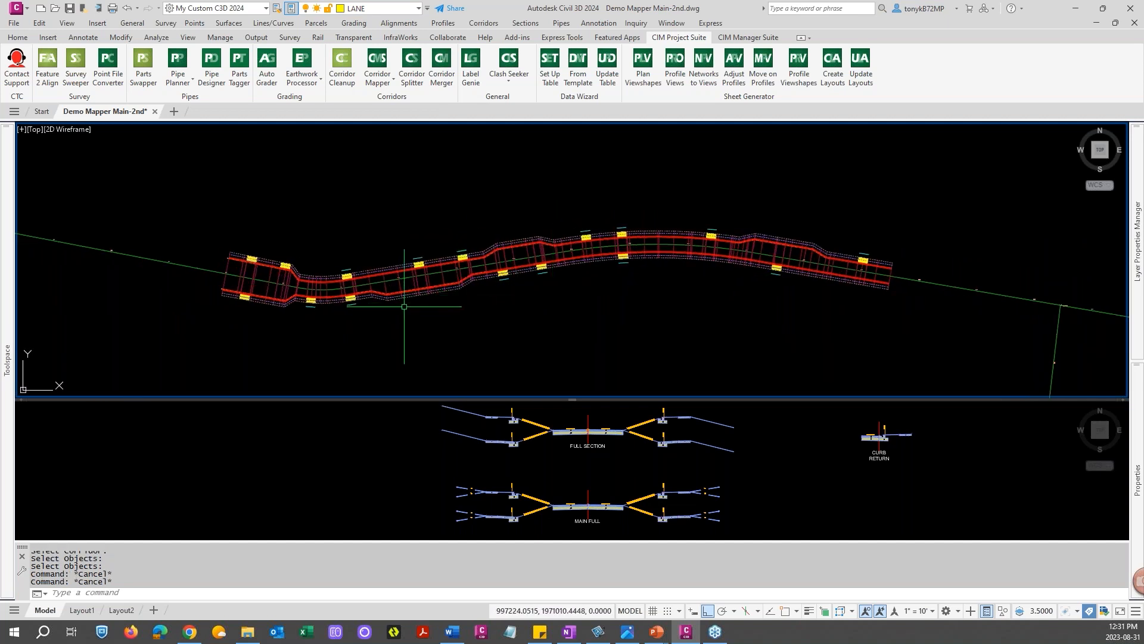
middle_click_drag(439, 288, 475, 289)
key("Escape")
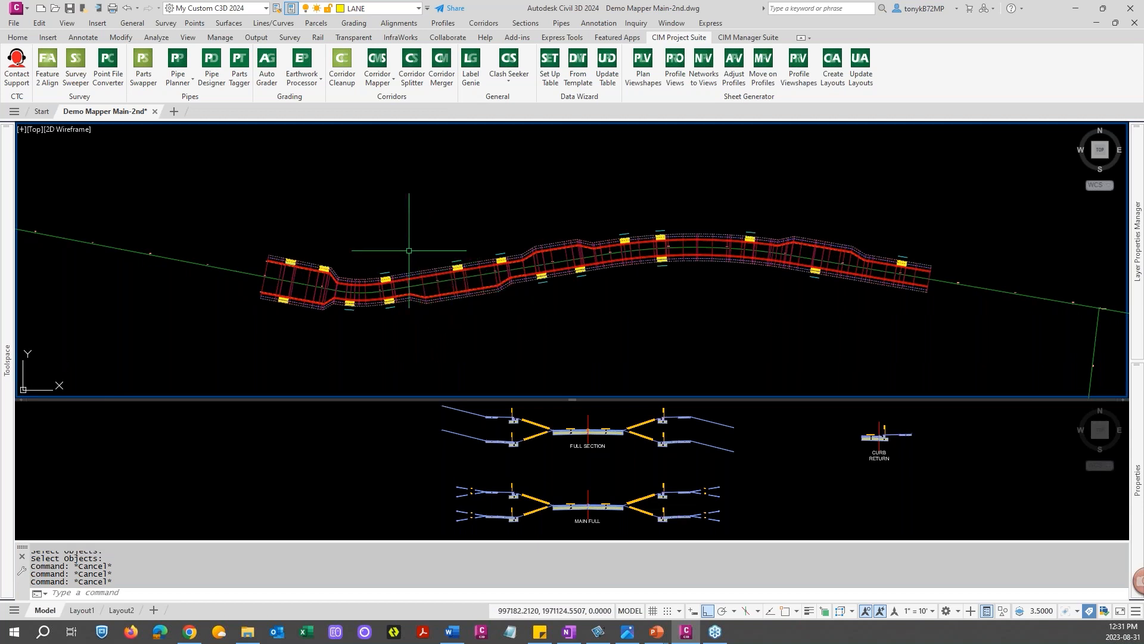
Start Corridor Mapper target setup, select the corridor, and open the Surface targets
left_click(393, 83)
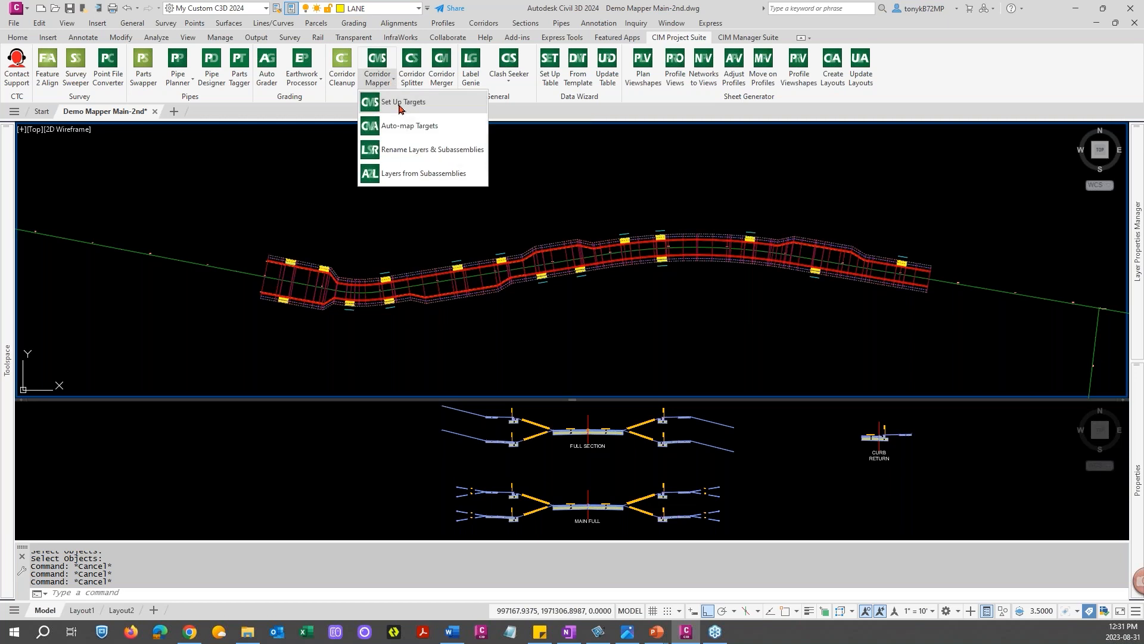
left_click(399, 102)
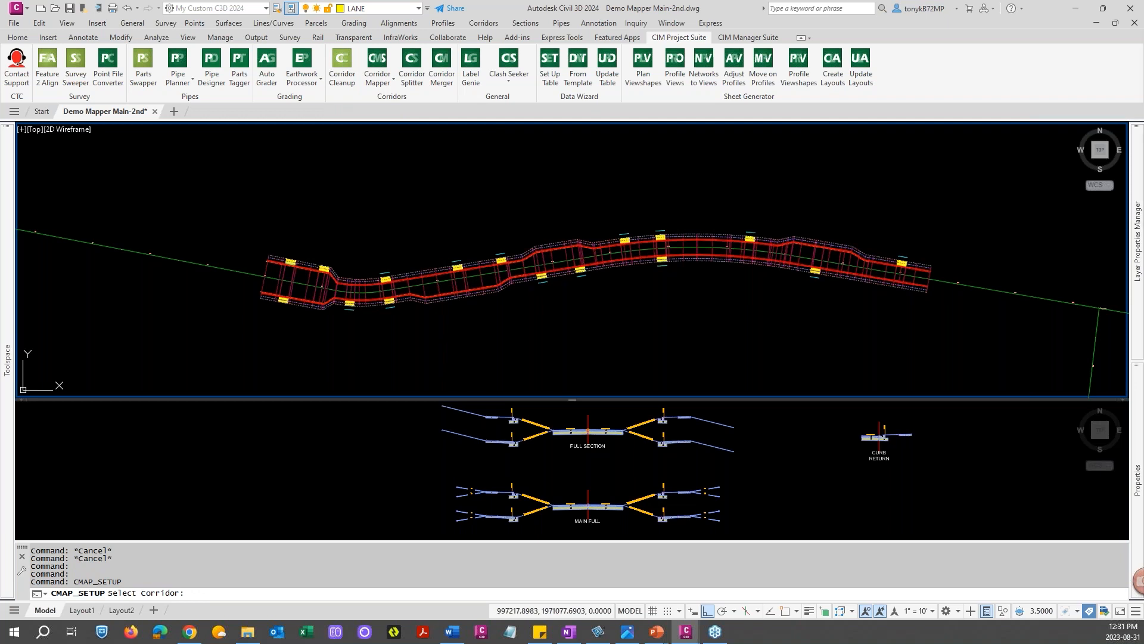
left_click_drag(603, 130, 697, 73)
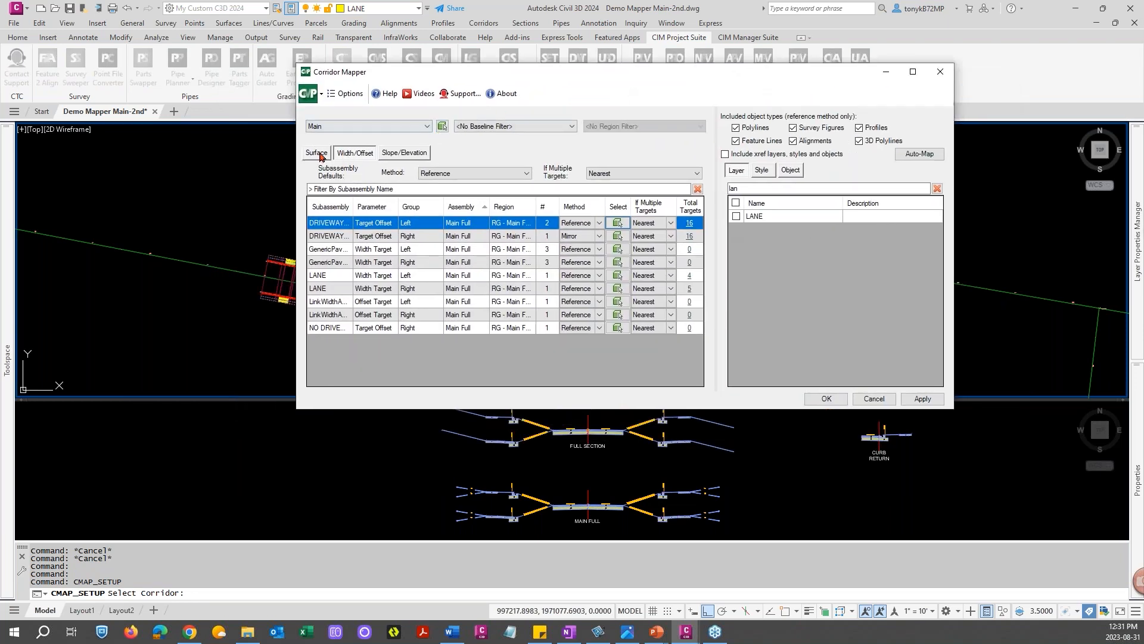
left_click_drag(553, 74, 543, 71)
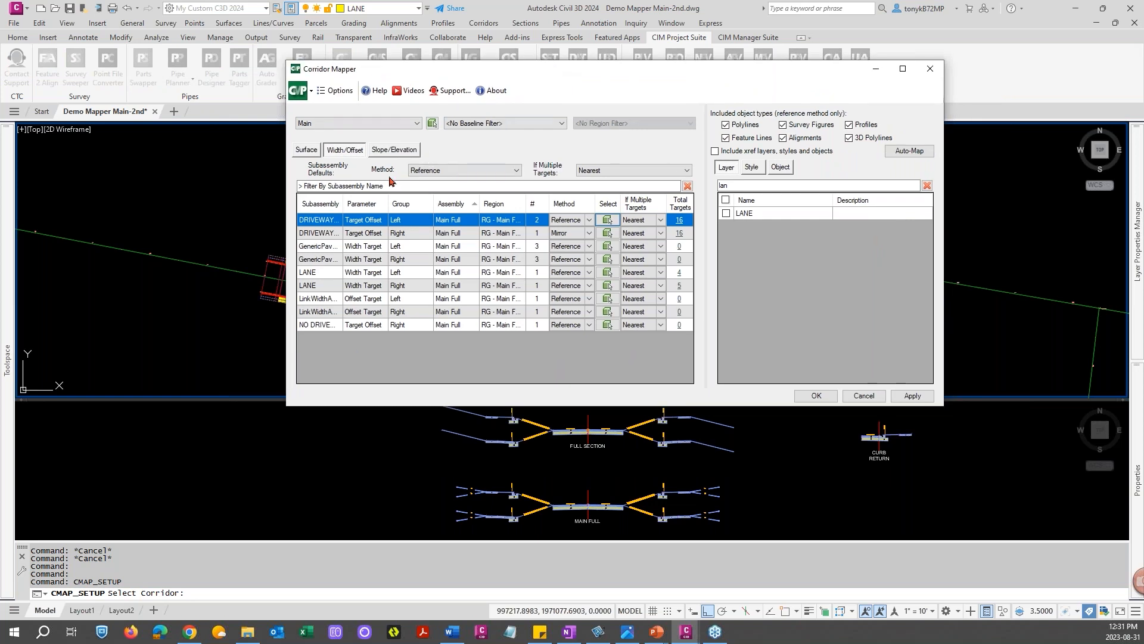
left_click_drag(448, 75, 307, 60)
left_click(166, 139)
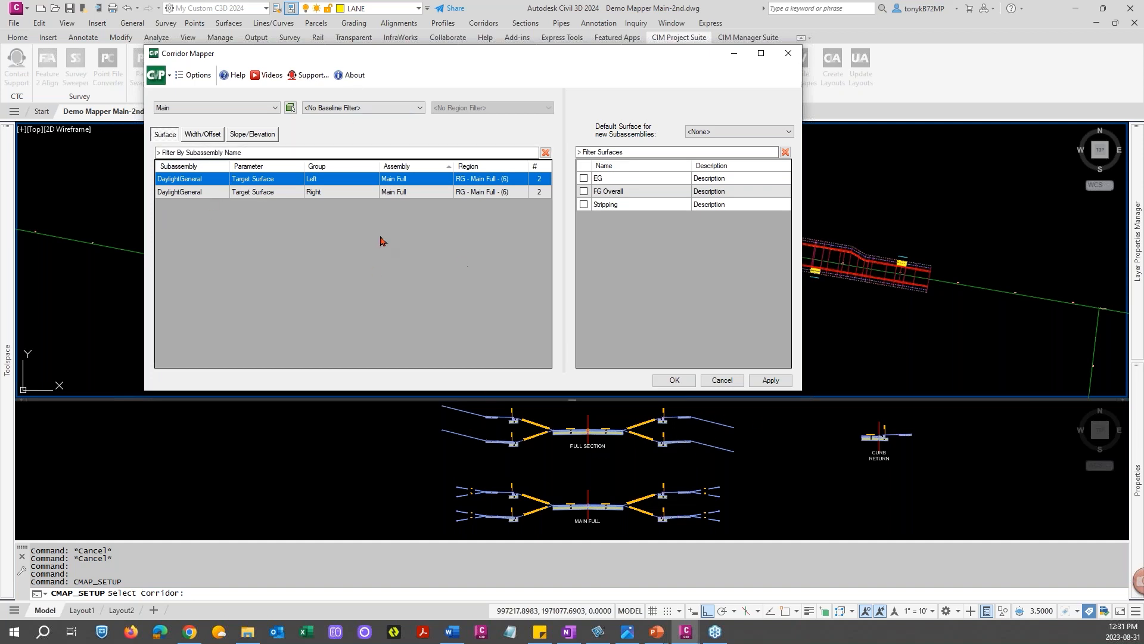
left_click(779, 135)
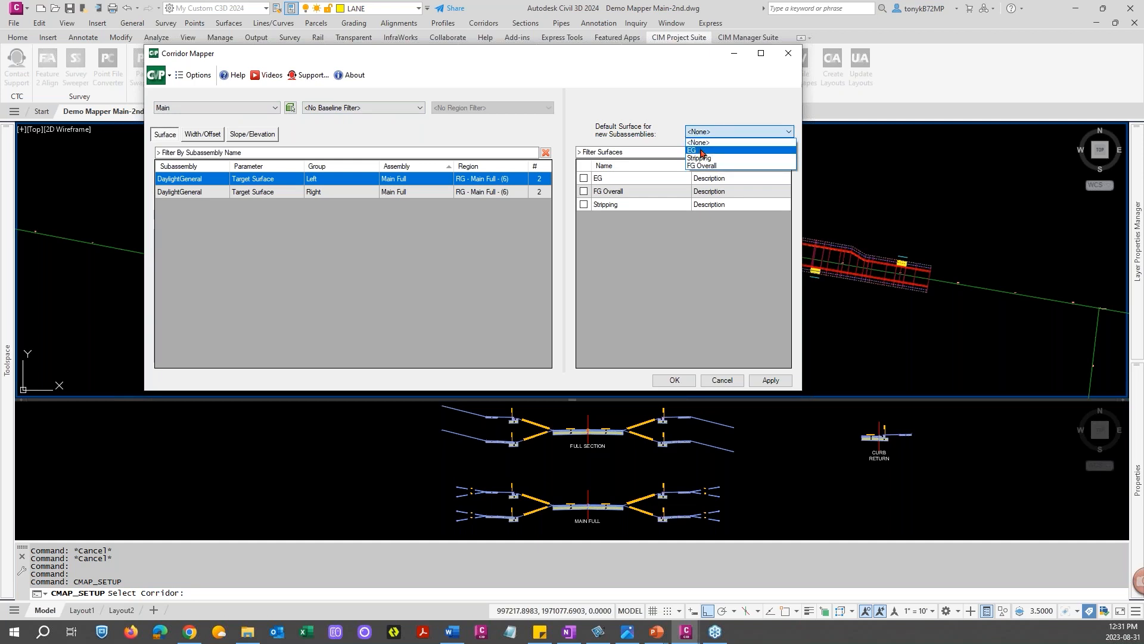
left_click(701, 151)
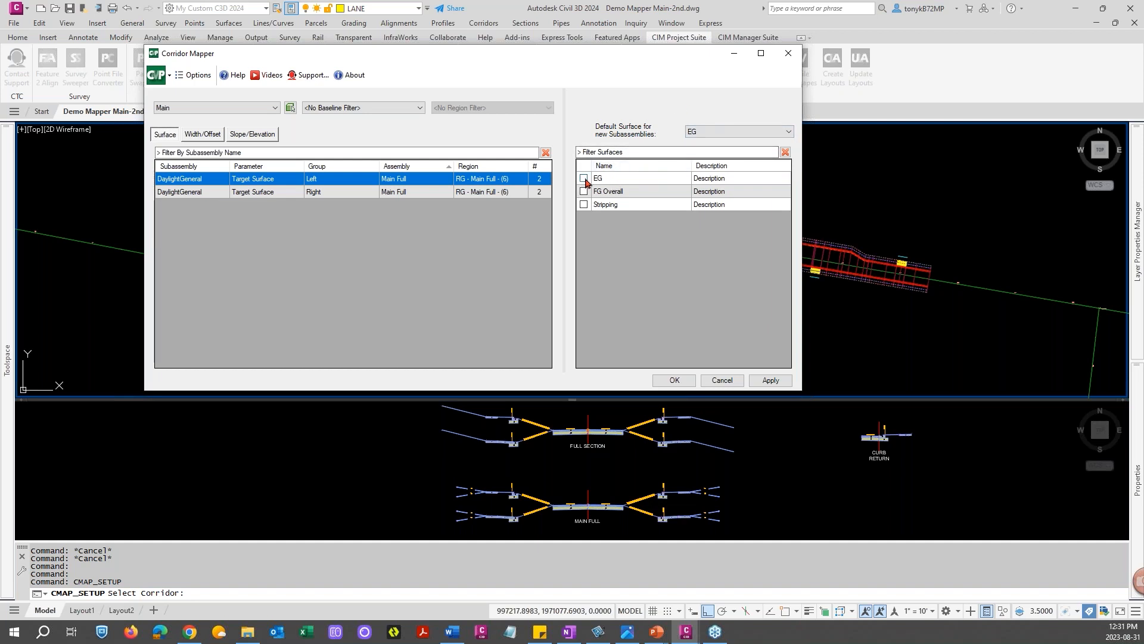
left_click(718, 132)
left_click(703, 143)
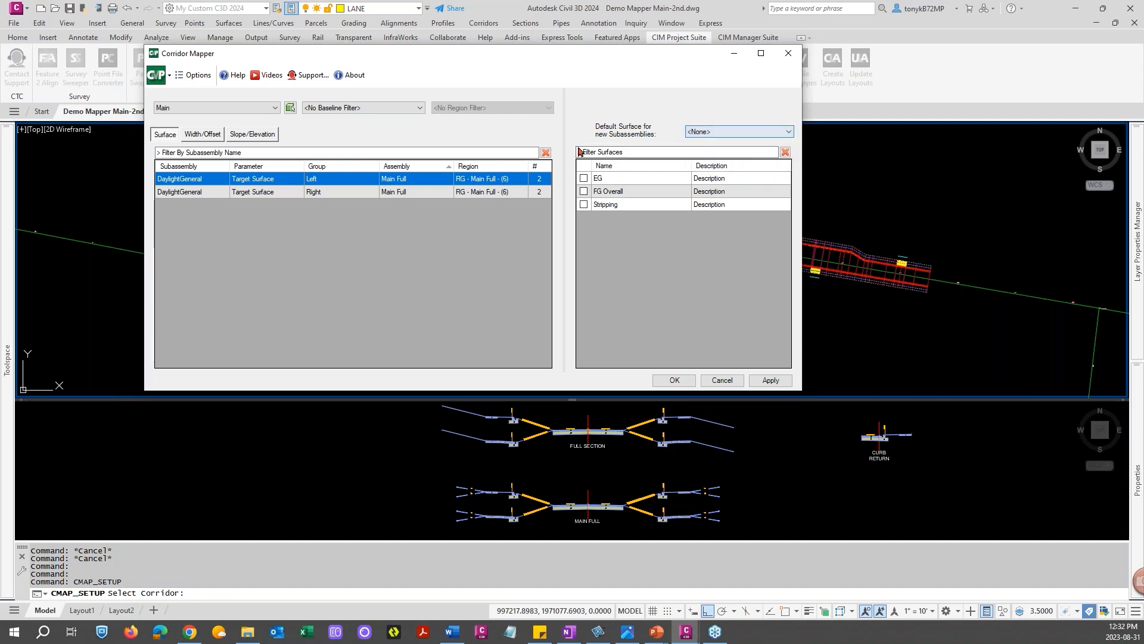
Map both DaylightGeneral target surfaces to EG, confirm the mapping and close Corridor Mapper
left_click(179, 193, "shift")
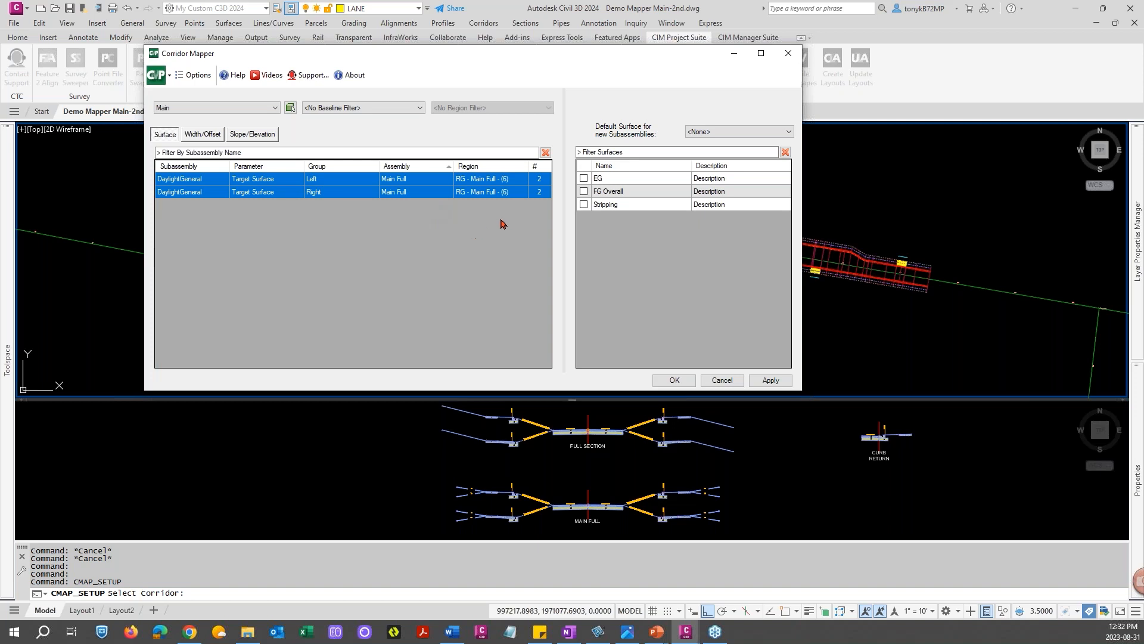
left_click(584, 179)
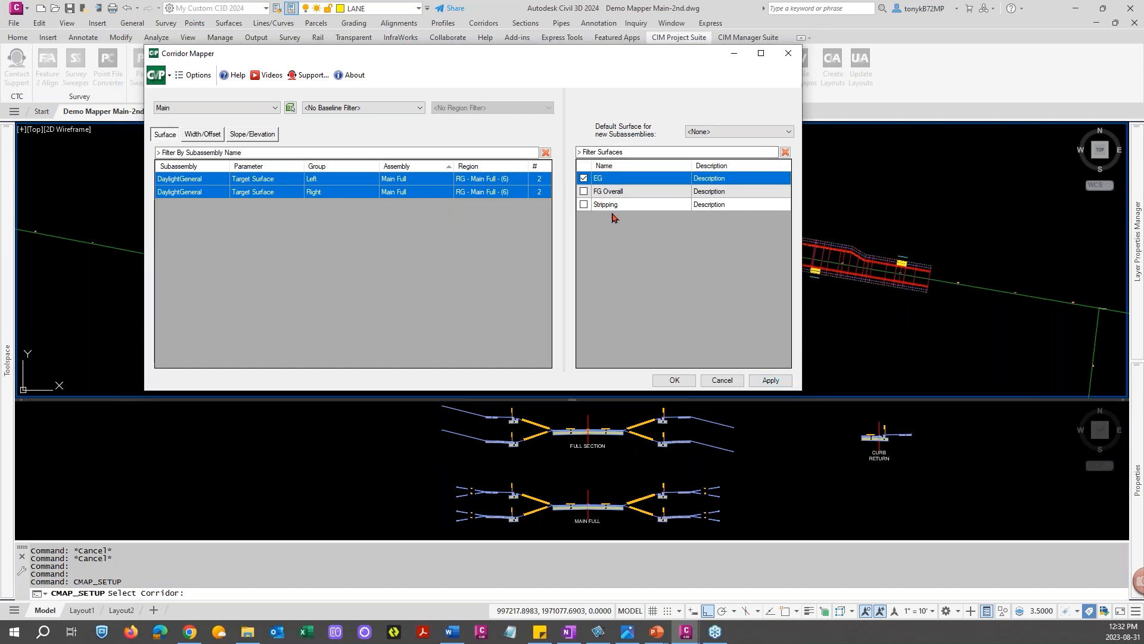
left_click(668, 380)
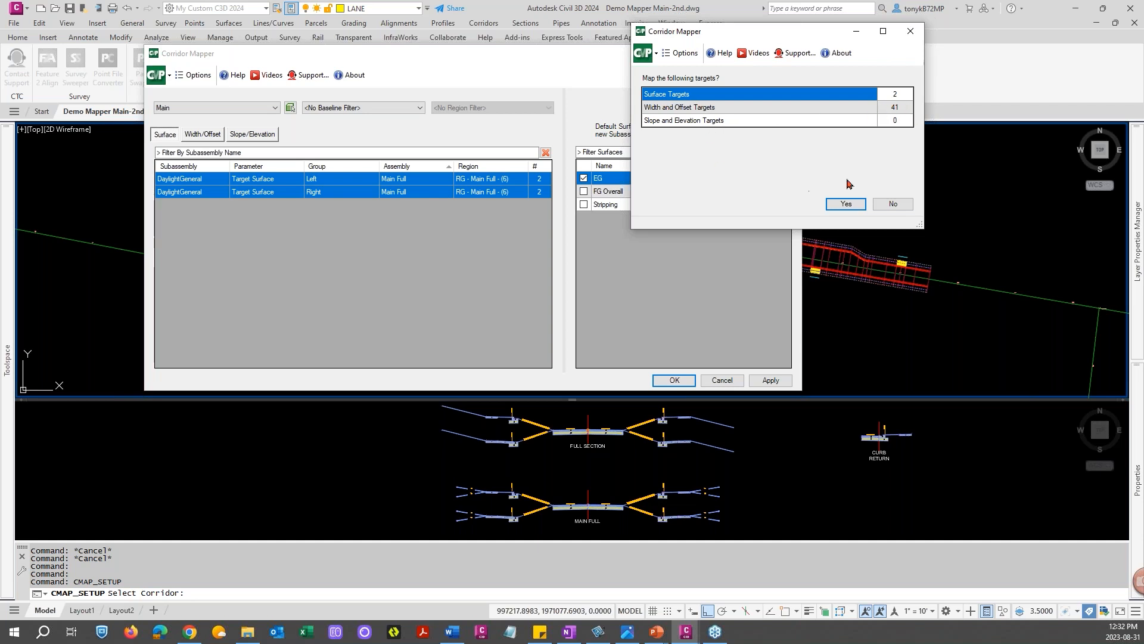
left_click(846, 205)
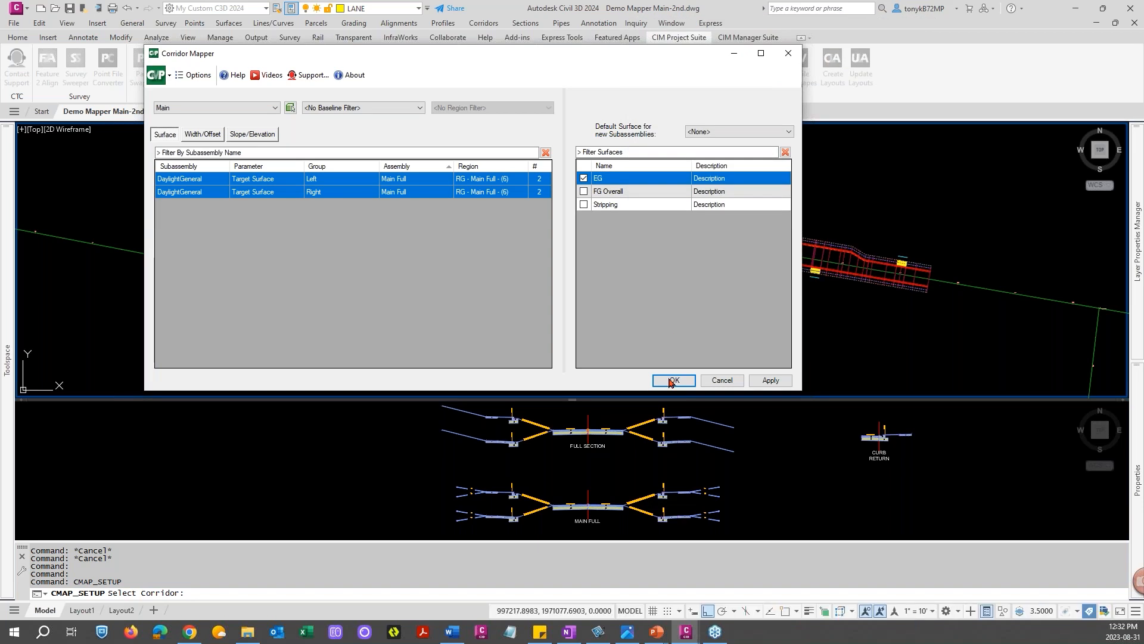
left_click(673, 380)
left_click(671, 379)
key("Escape")
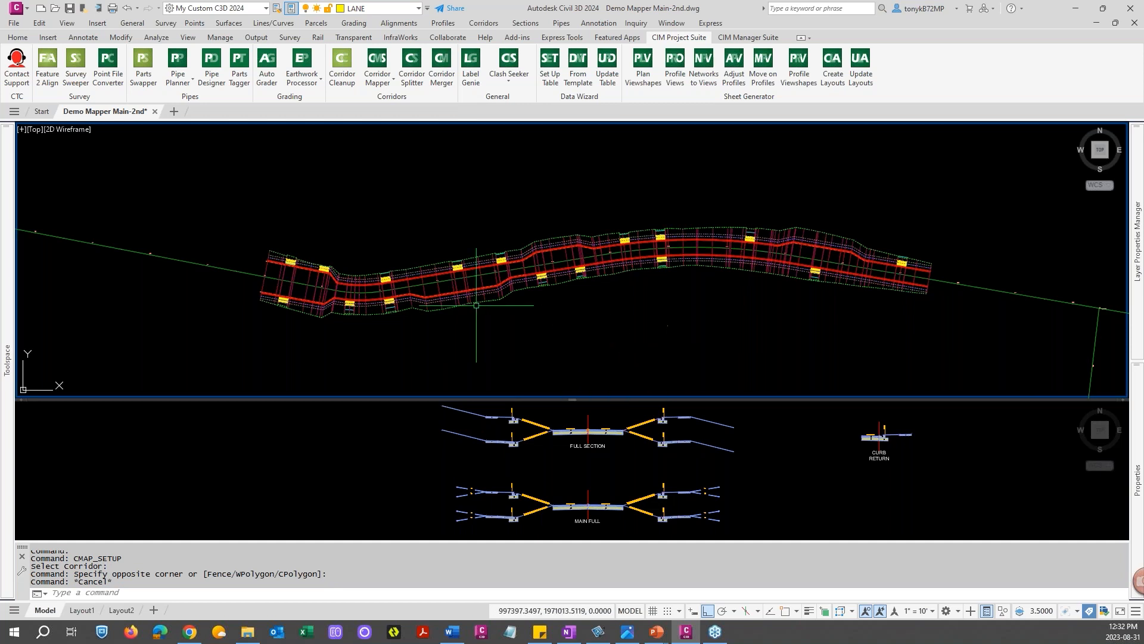
Select the corridor and open it in Object Viewer
scroll(321, 262, "up", 5)
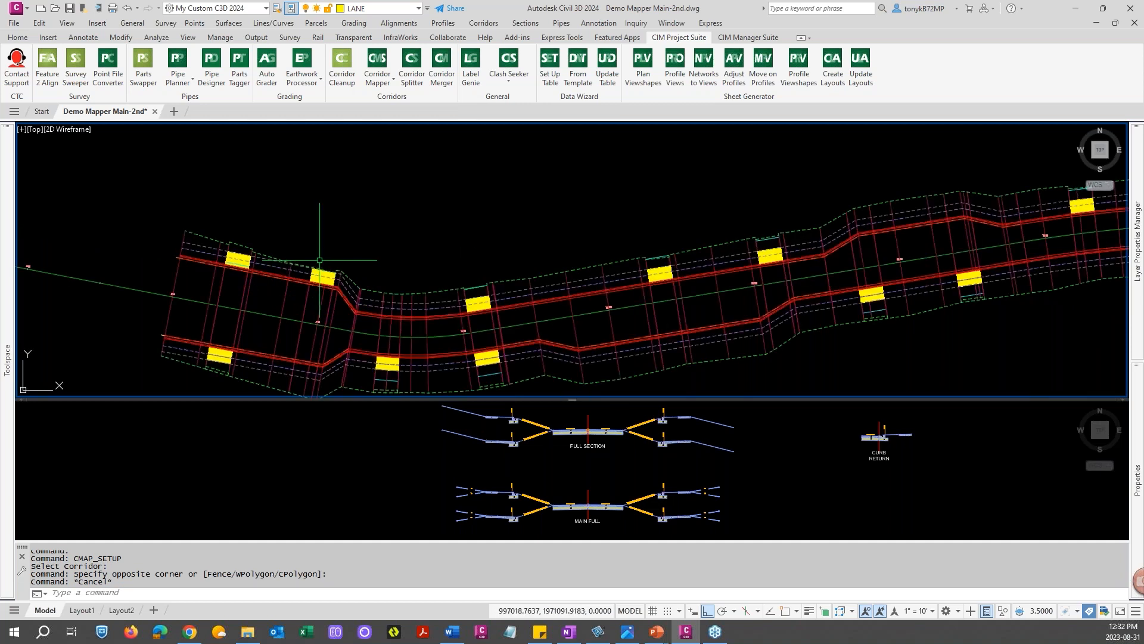
scroll(358, 268, "down", 1)
scroll(401, 275, "down", 1)
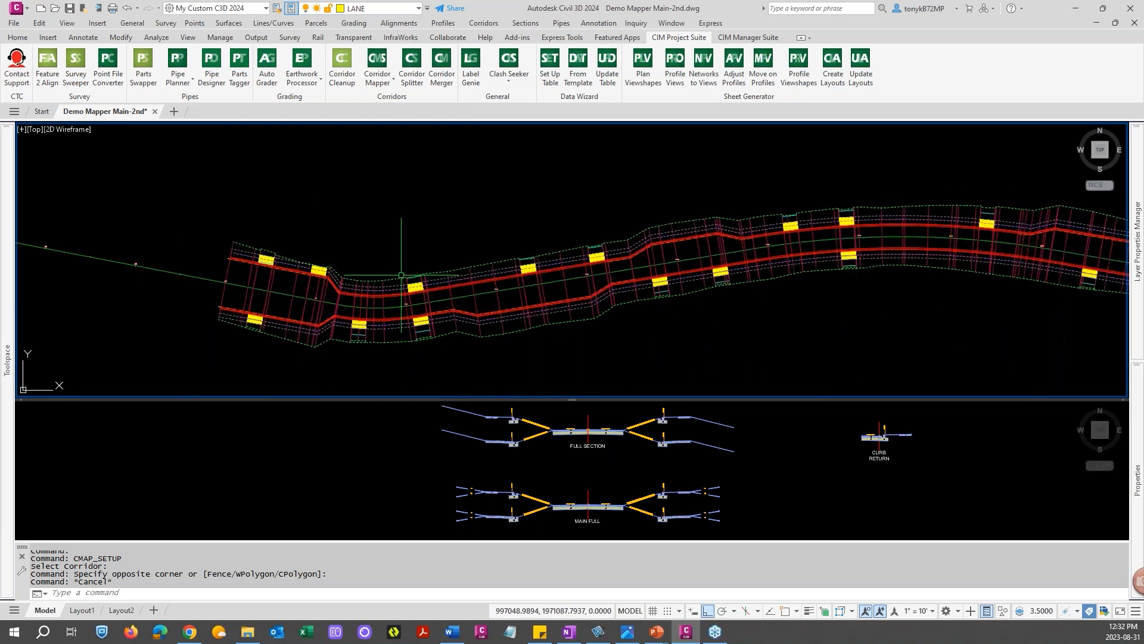
key("Escape")
left_click(516, 309)
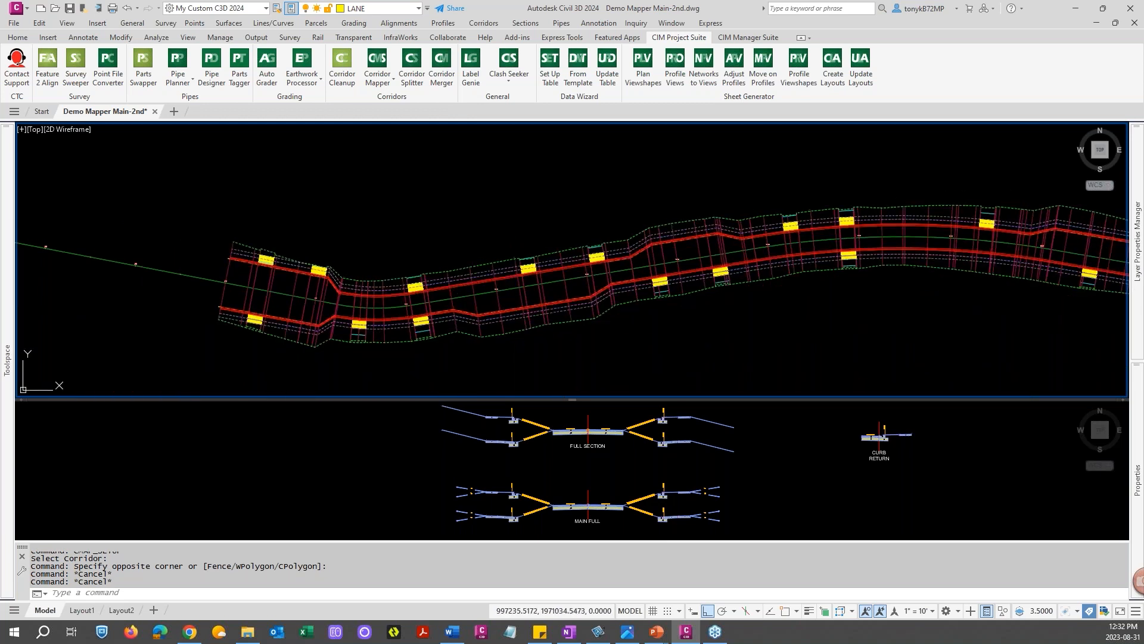
right_click(526, 319)
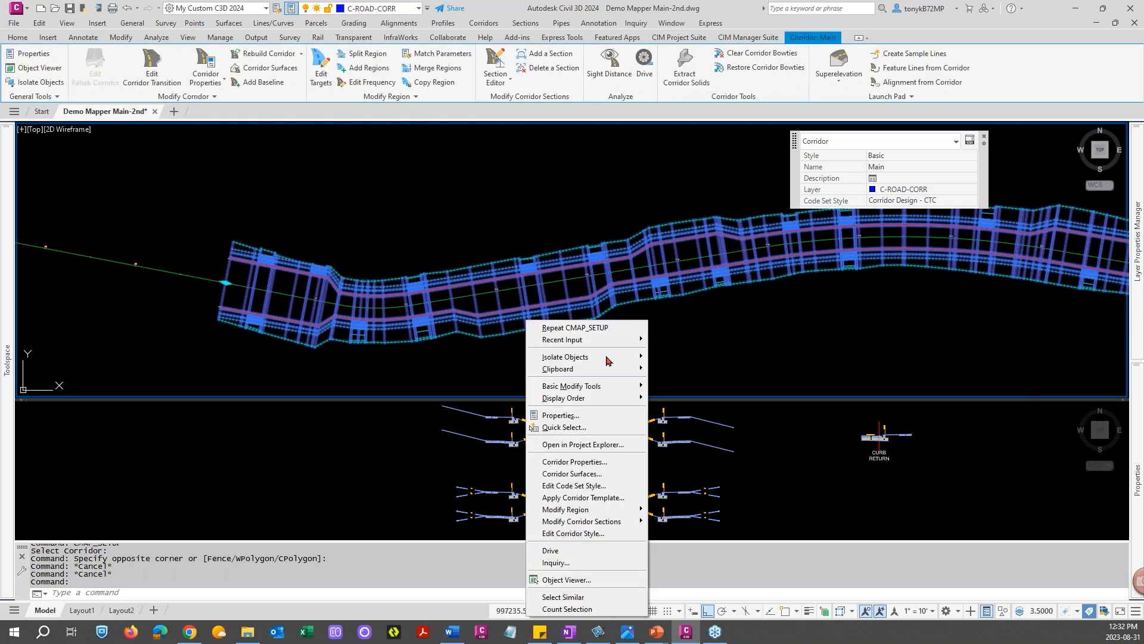
left_click(569, 580)
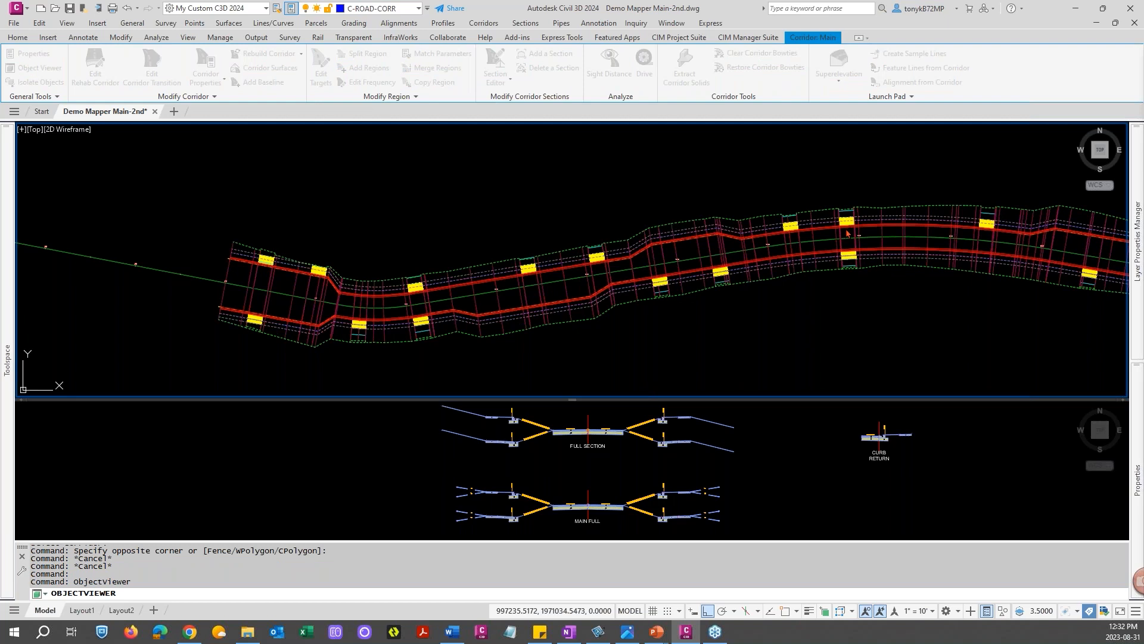
Orbit the corridor in Object Viewer to inspect it in 3D, then close the viewer
left_click_drag(1142, 72, 445, 19)
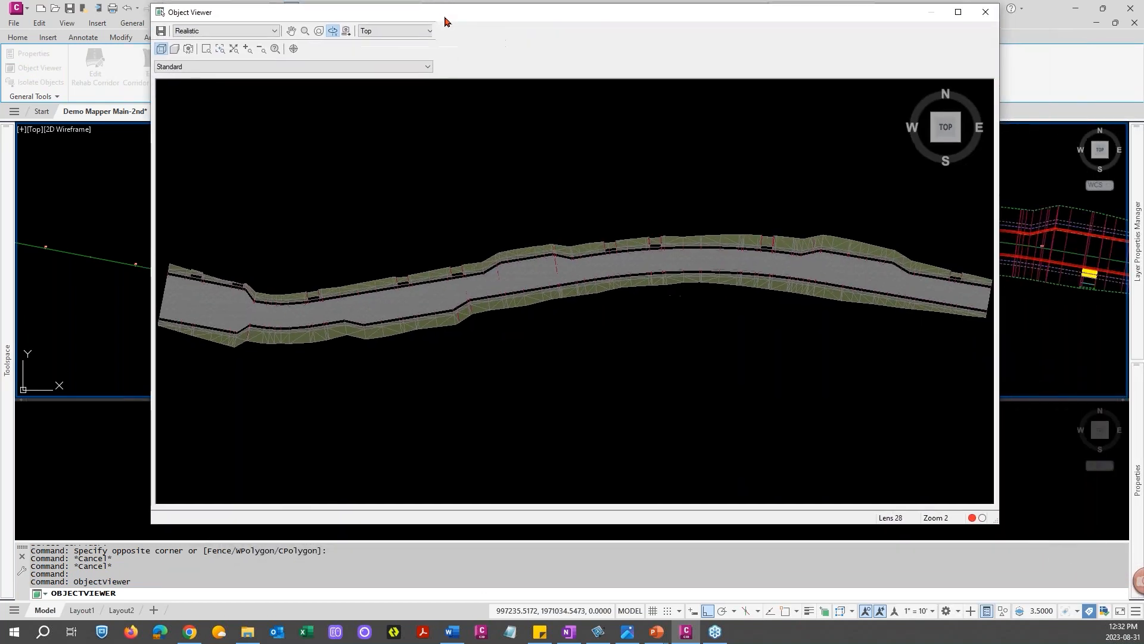
left_click_drag(557, 311, 665, 189)
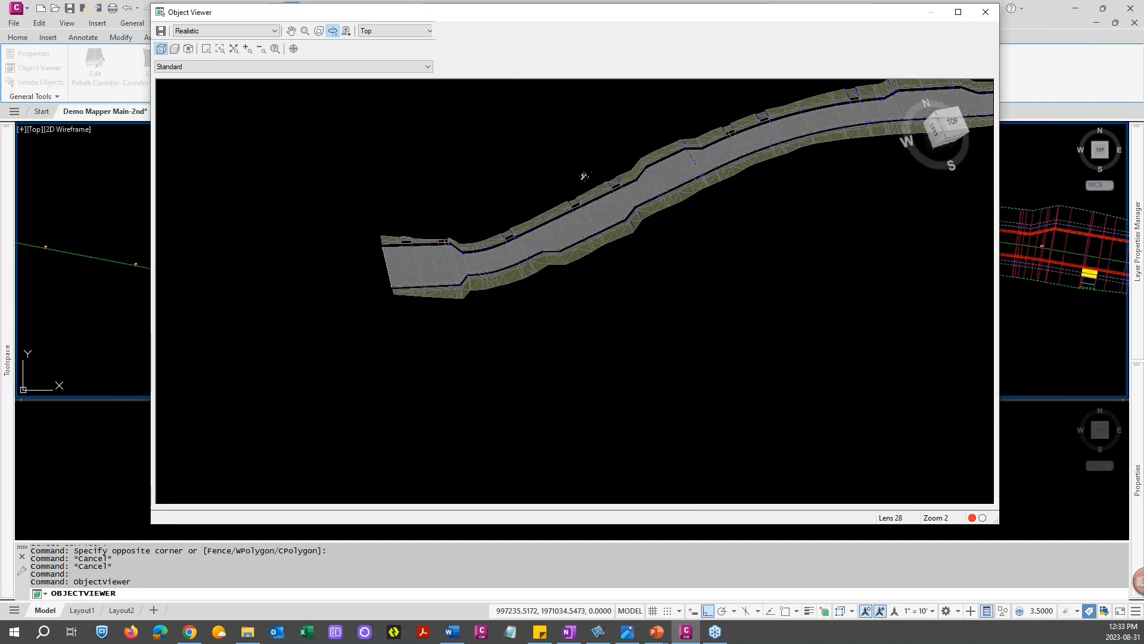
left_click_drag(565, 184, 497, 276)
scroll(500, 279, "up", 5)
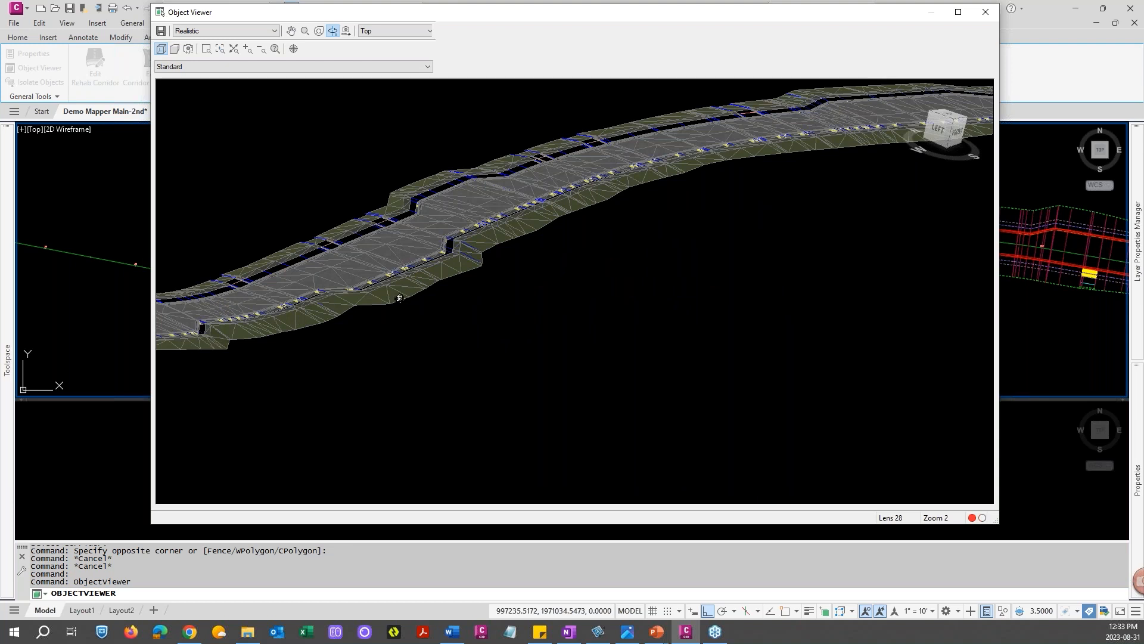
left_click_drag(411, 304, 581, 290)
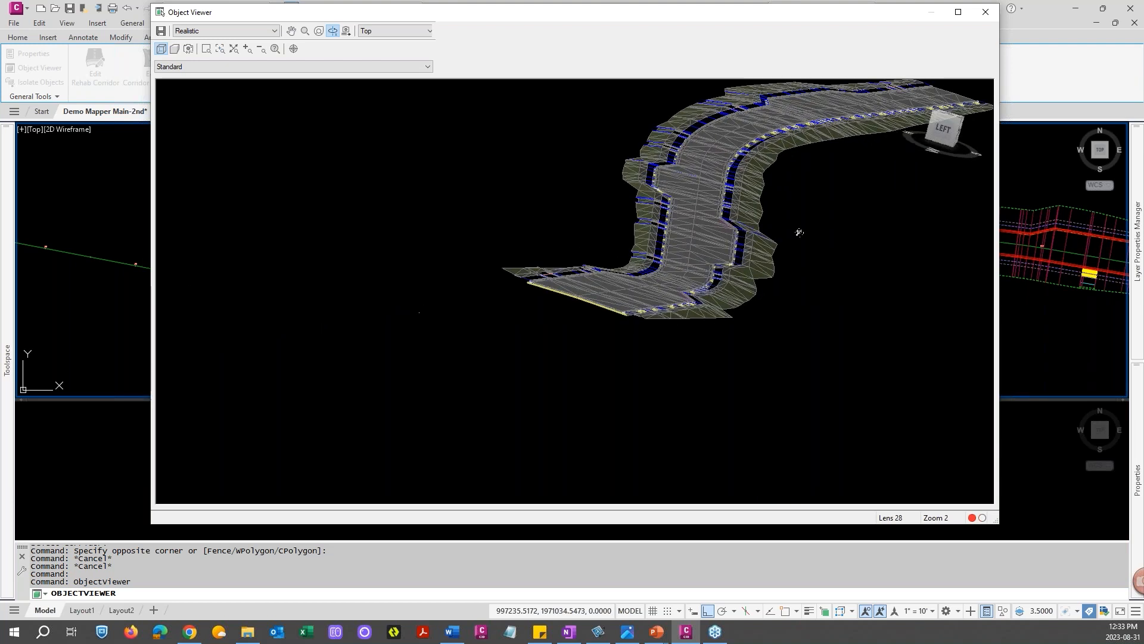
left_click_drag(841, 176, 831, 159)
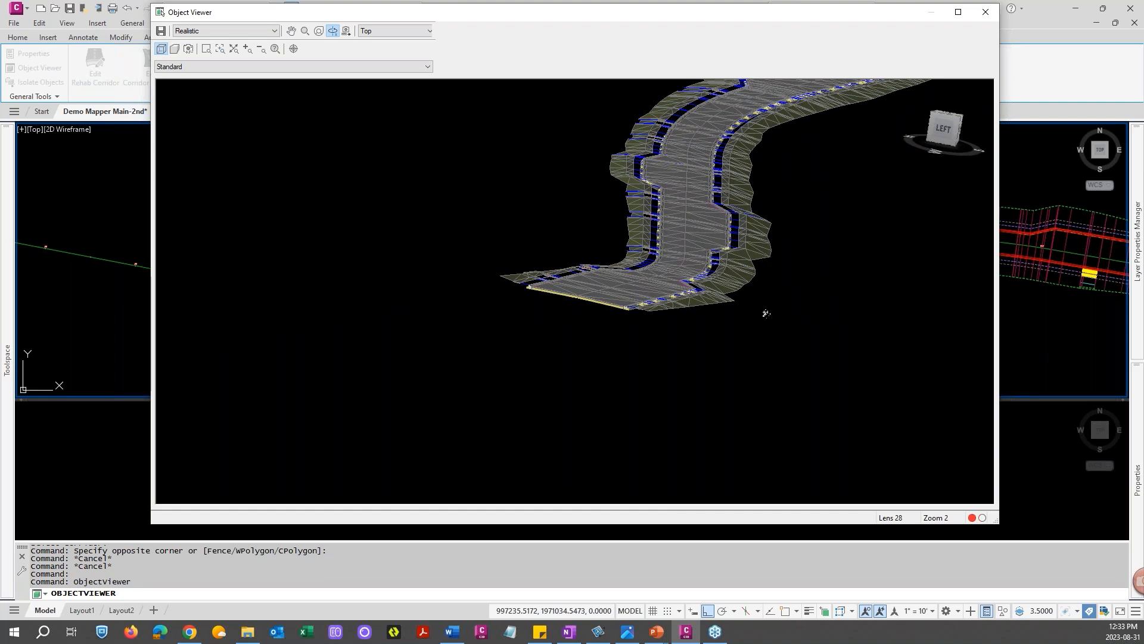
middle_click_drag(776, 320, 625, 334)
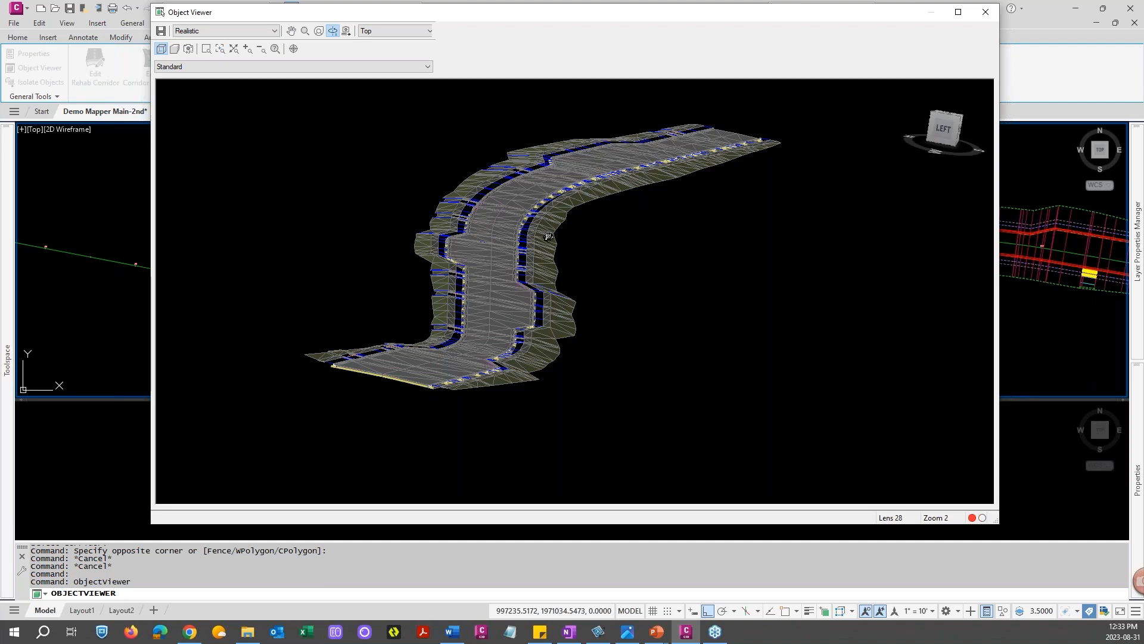
left_click_drag(706, 245, 363, 205)
left_click_drag(367, 150, 544, 227)
left_click_drag(639, 246, 638, 220)
middle_click_drag(591, 249, 821, 240)
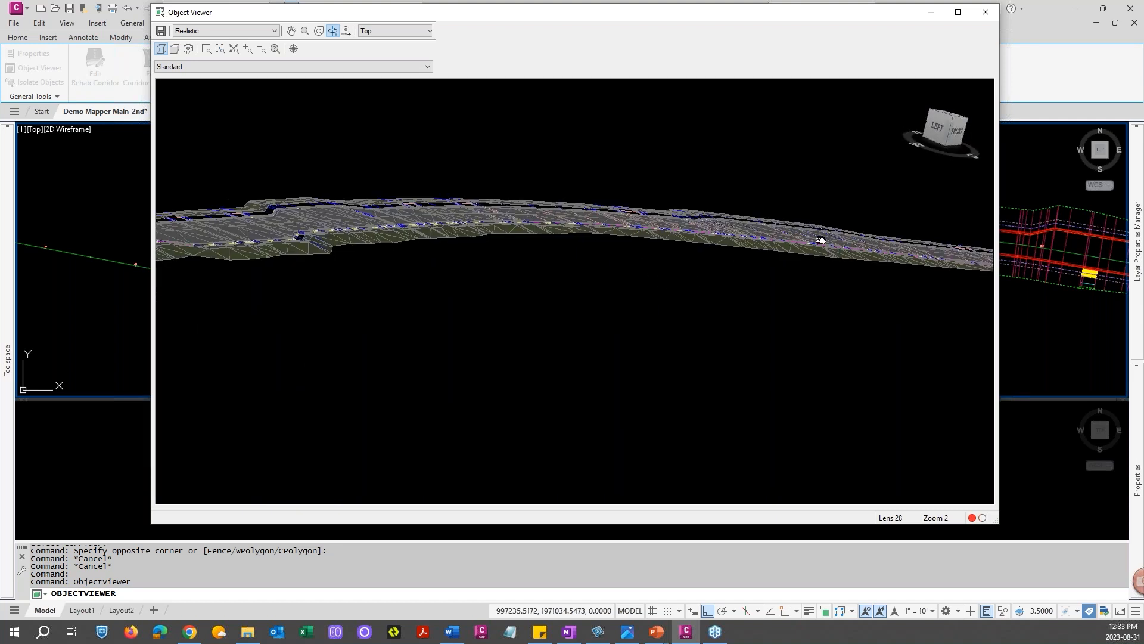
left_click(986, 12)
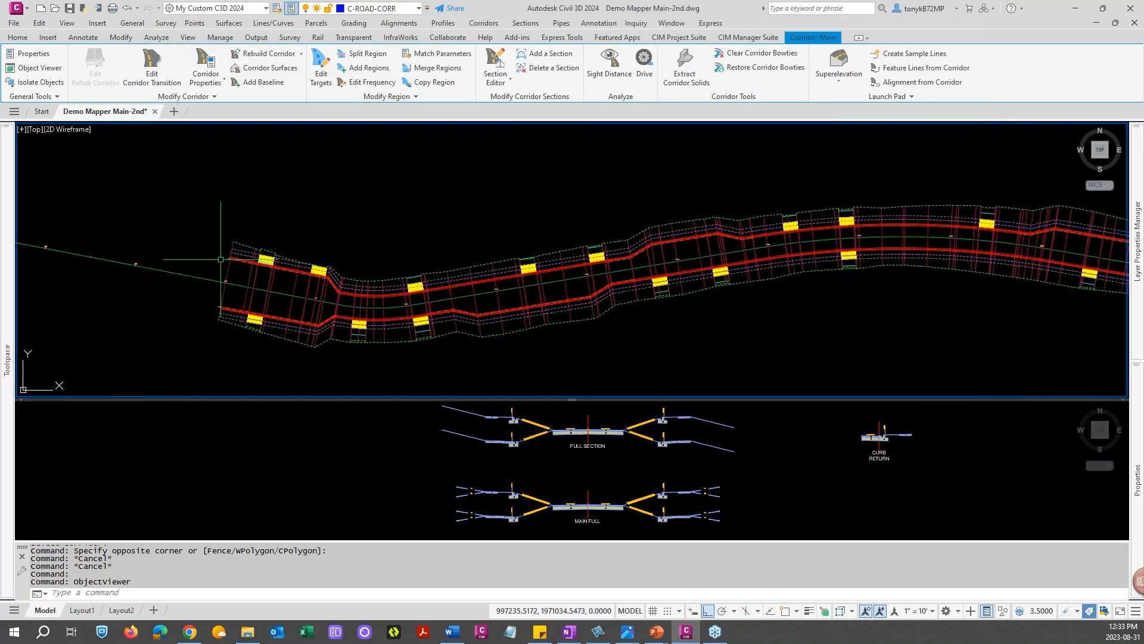
Browse the Main corridor and its Main Street baseline in Prospector and review its shortcut options
mouse_move(8, 322)
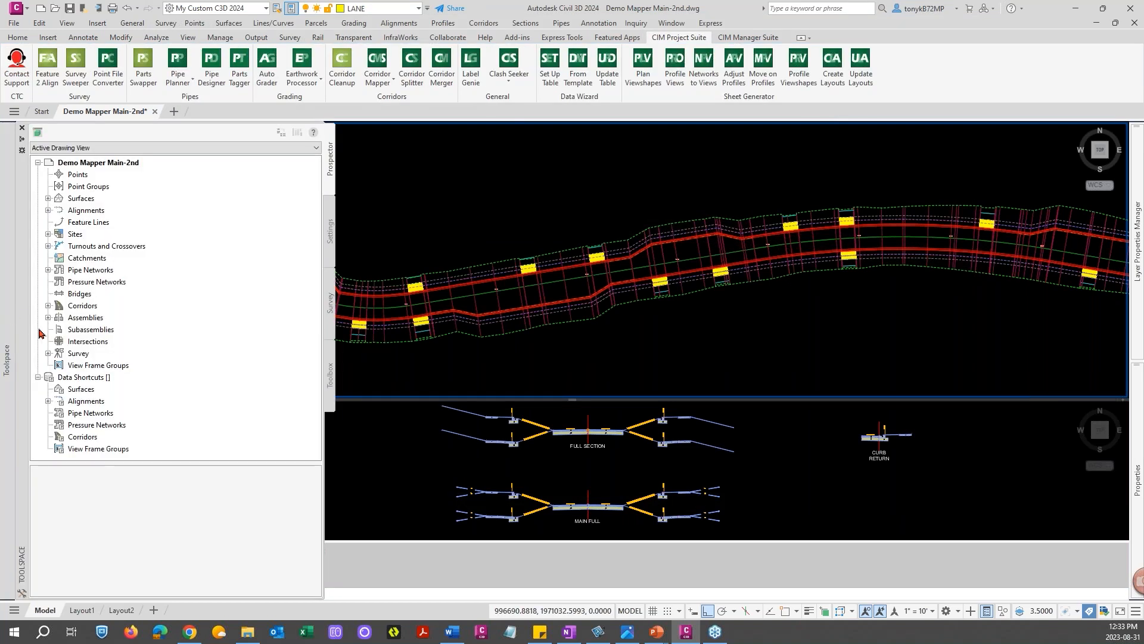
left_click(48, 306)
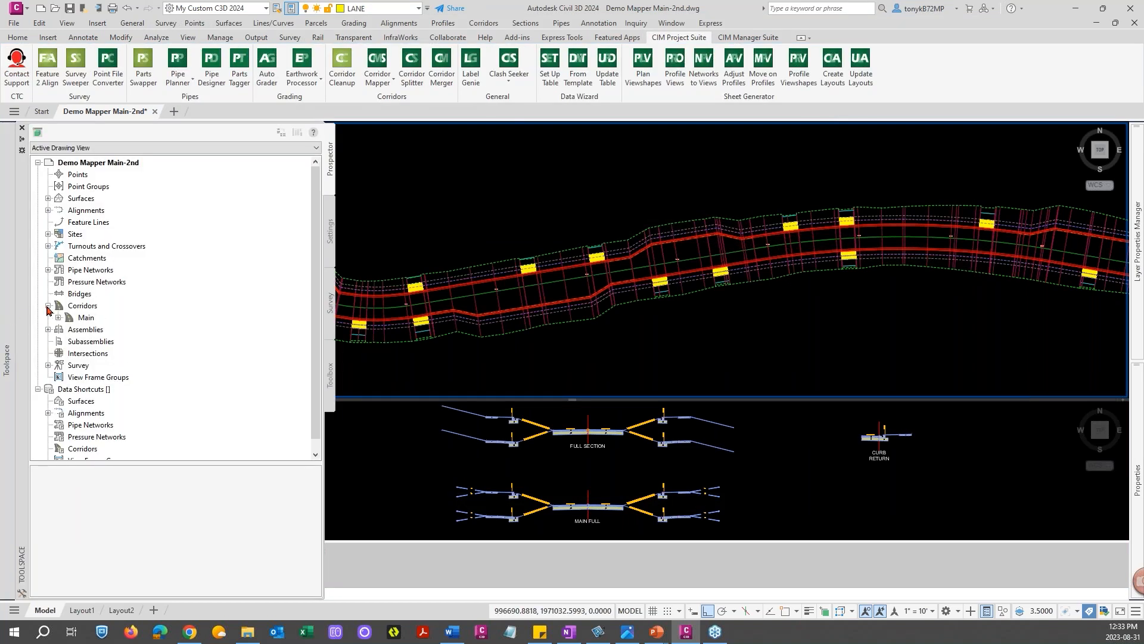
left_click(86, 318)
left_click(59, 318)
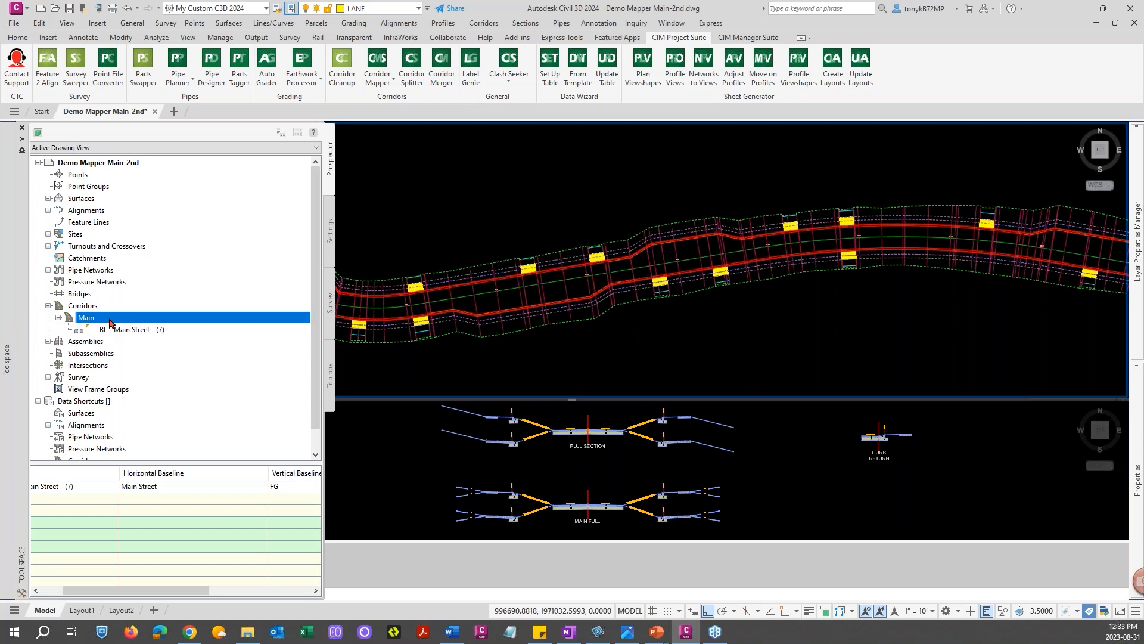
right_click(110, 322)
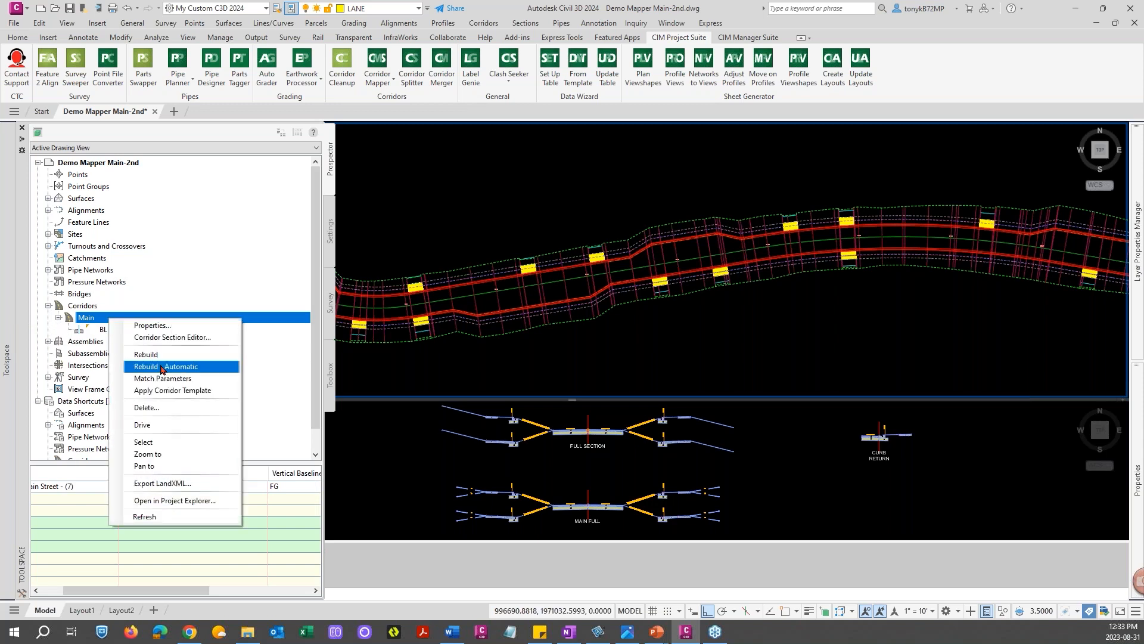
left_click(87, 319)
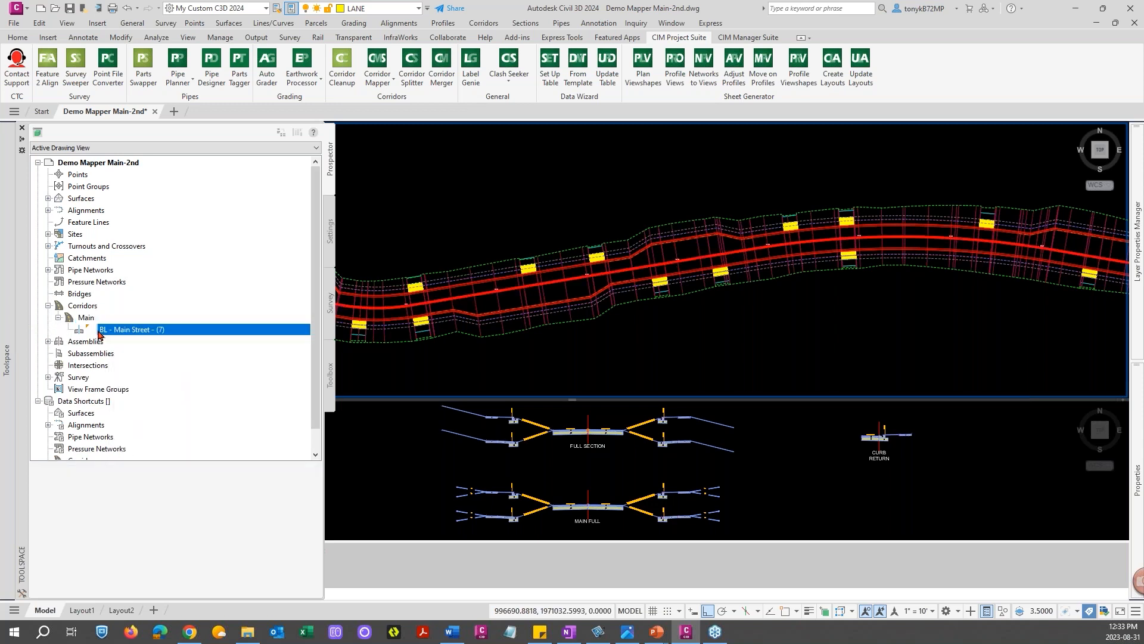
right_click(119, 320)
Zoom out to the whole corridor and hover over it to check the station and elevation tooltip
left_click(393, 251)
scroll(432, 247, "down", 2)
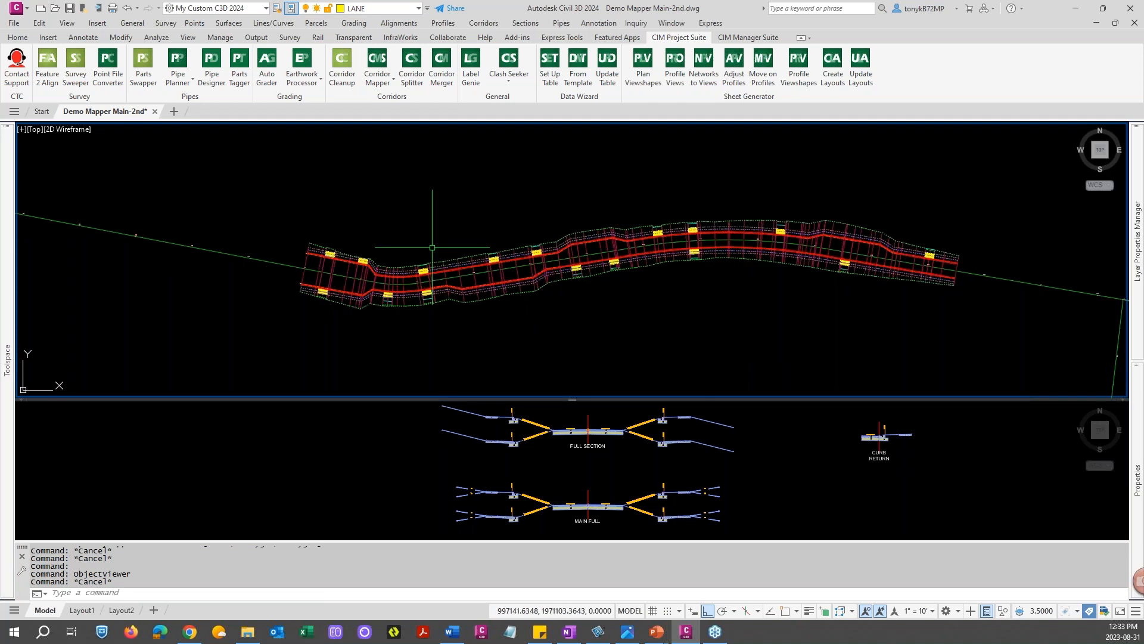
mouse_move(566, 332)
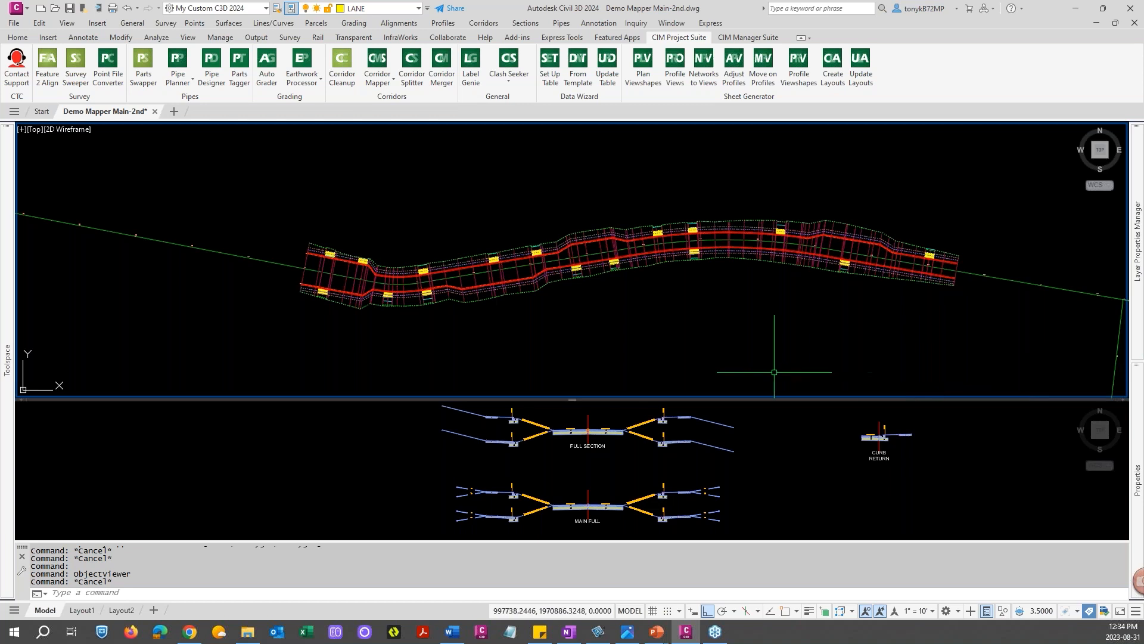
mouse_move(774, 372)
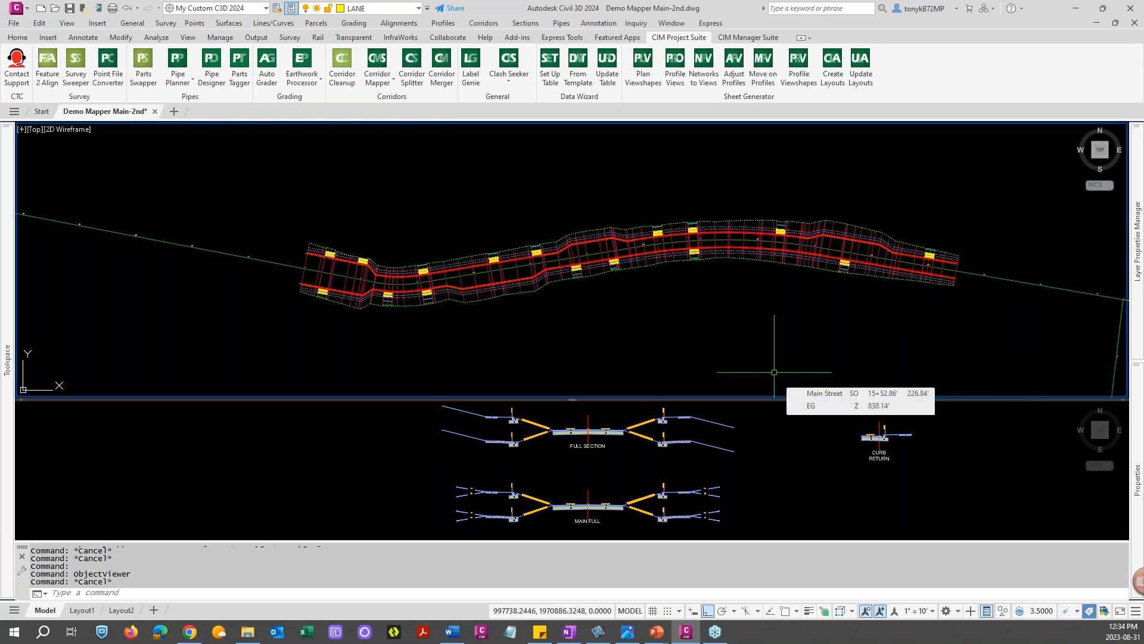